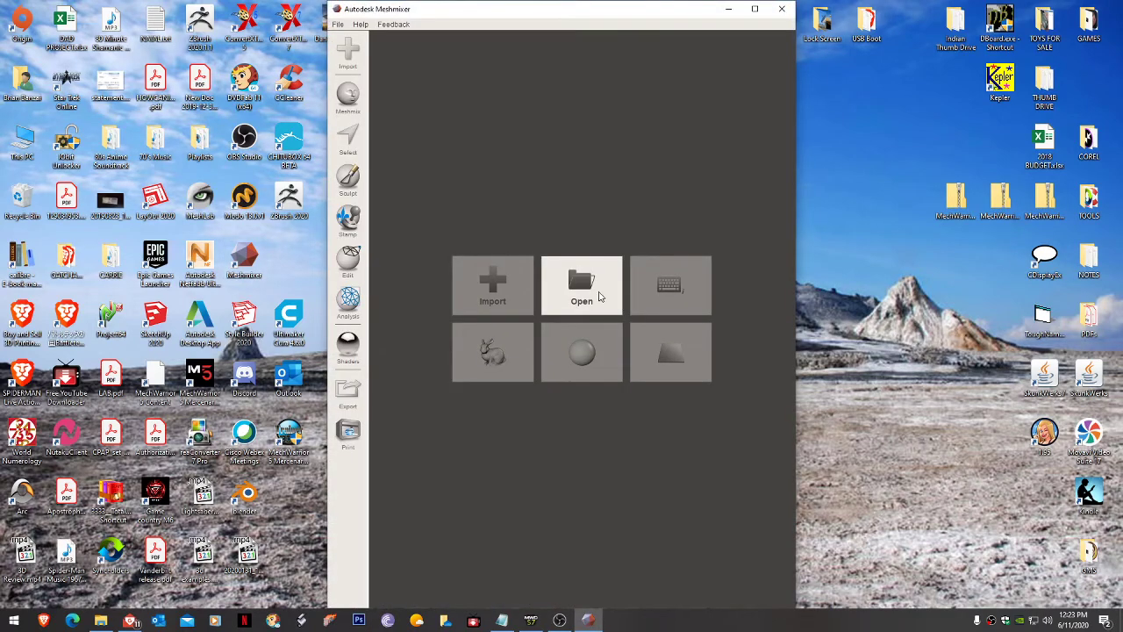
Step: Maximize the program window and open the scene file Bushido1.mix from the Bushido folder
{"action": "left_click", "coordinate": [754, 9]}
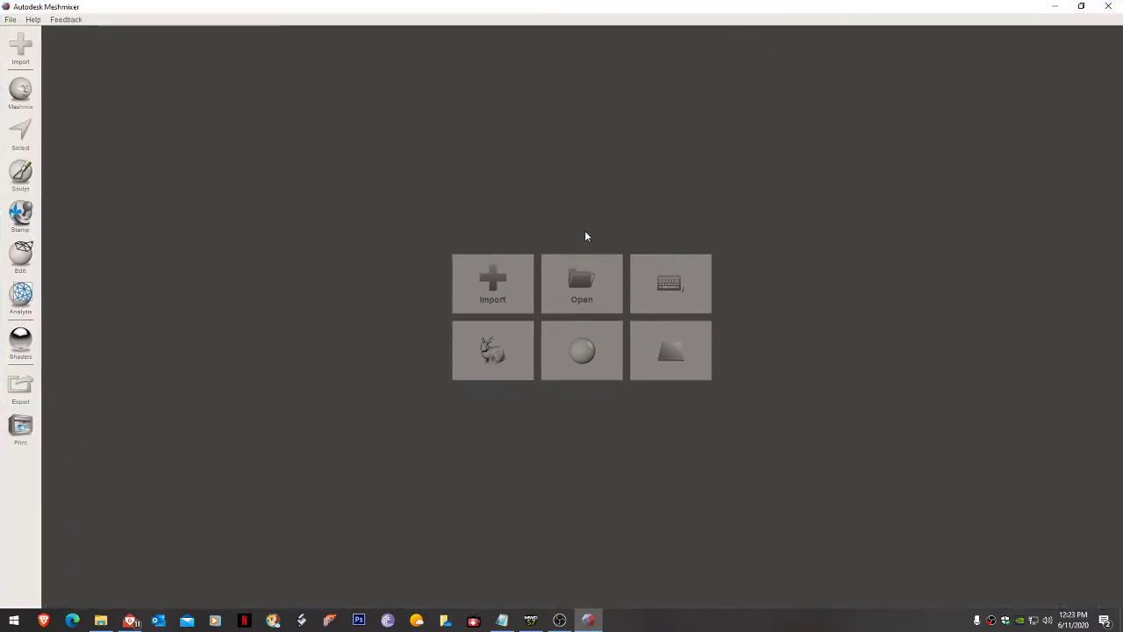
{"action": "left_click", "coordinate": [583, 284]}
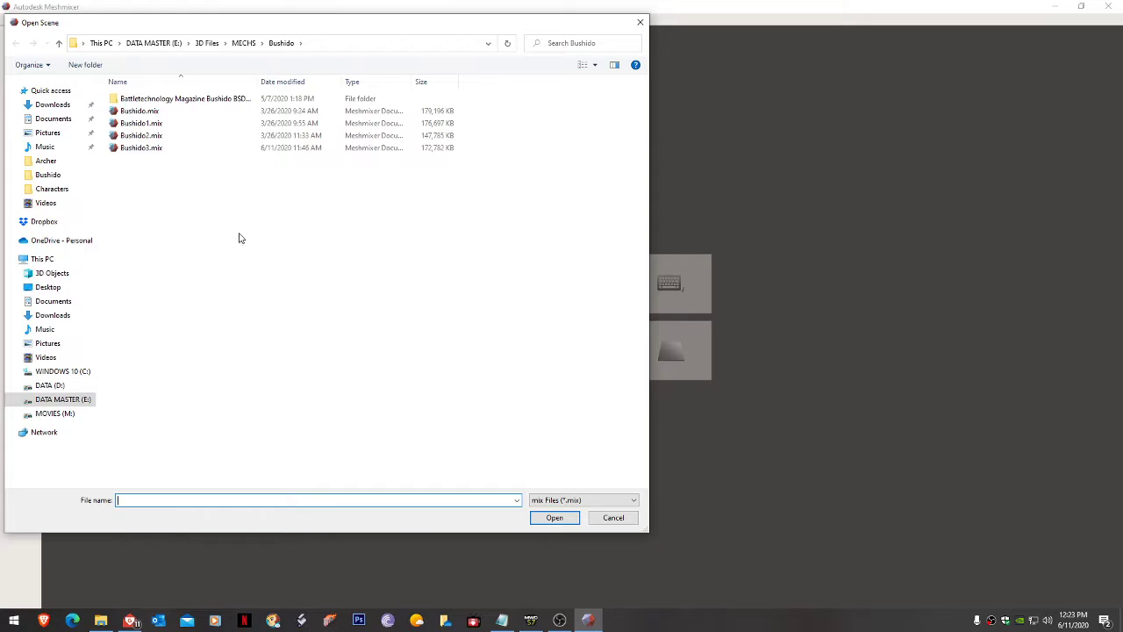
{"action": "double_click", "coordinate": [147, 124]}
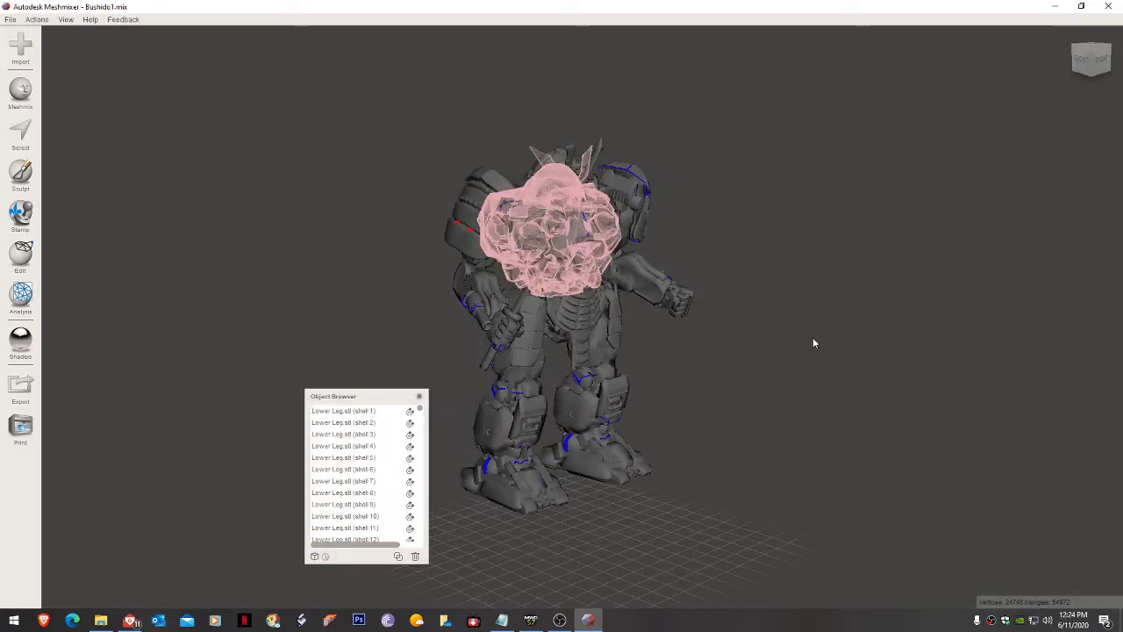
Step: Move the Object Browser clear of the mech and enlarge it to show a longer list of shells
{"action": "left_click", "coordinate": [651, 285]}
{"action": "right_click_drag", "start_coordinate": [799, 378], "coordinate": [717, 387]}
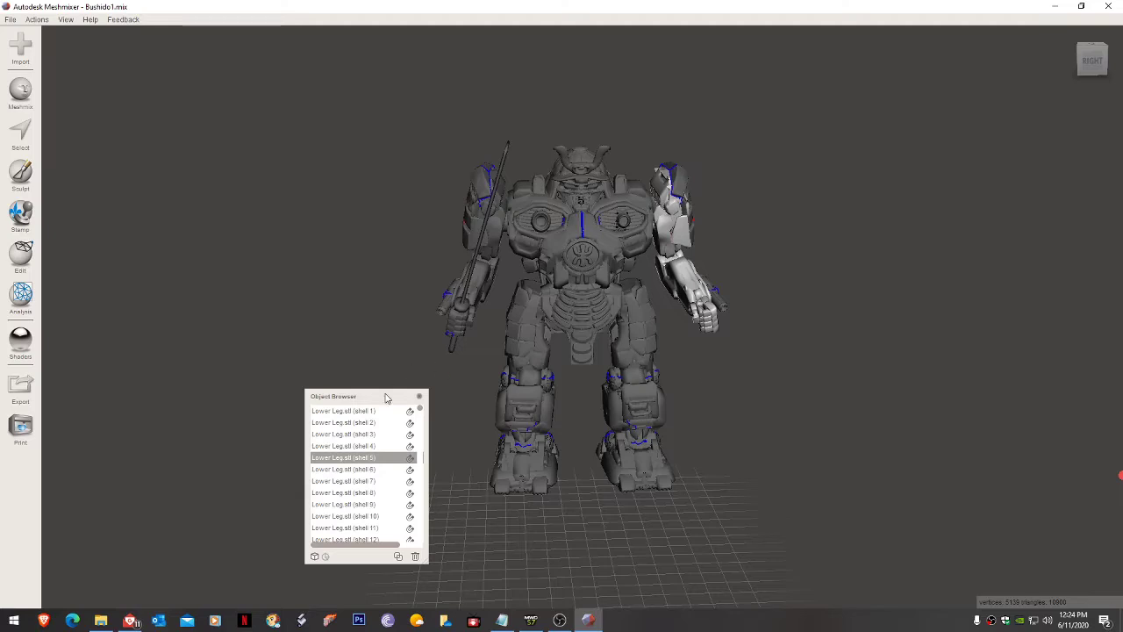
{"action": "left_click_drag", "start_coordinate": [389, 394], "coordinate": [974, 46]}
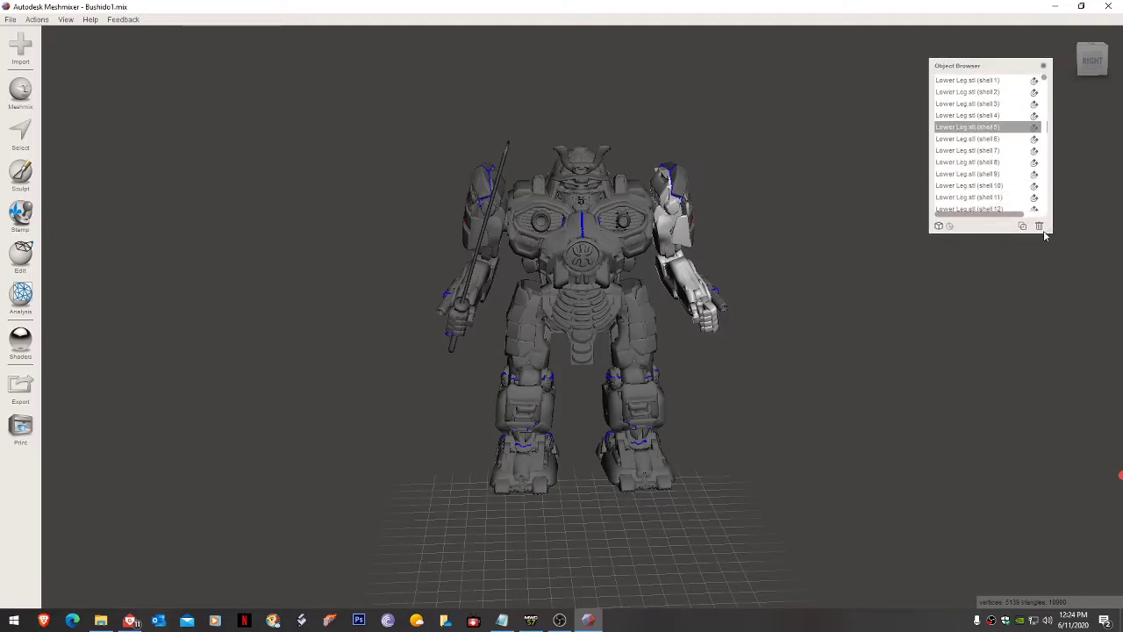
{"action": "left_click_drag", "start_coordinate": [1055, 235], "coordinate": [1101, 528]}
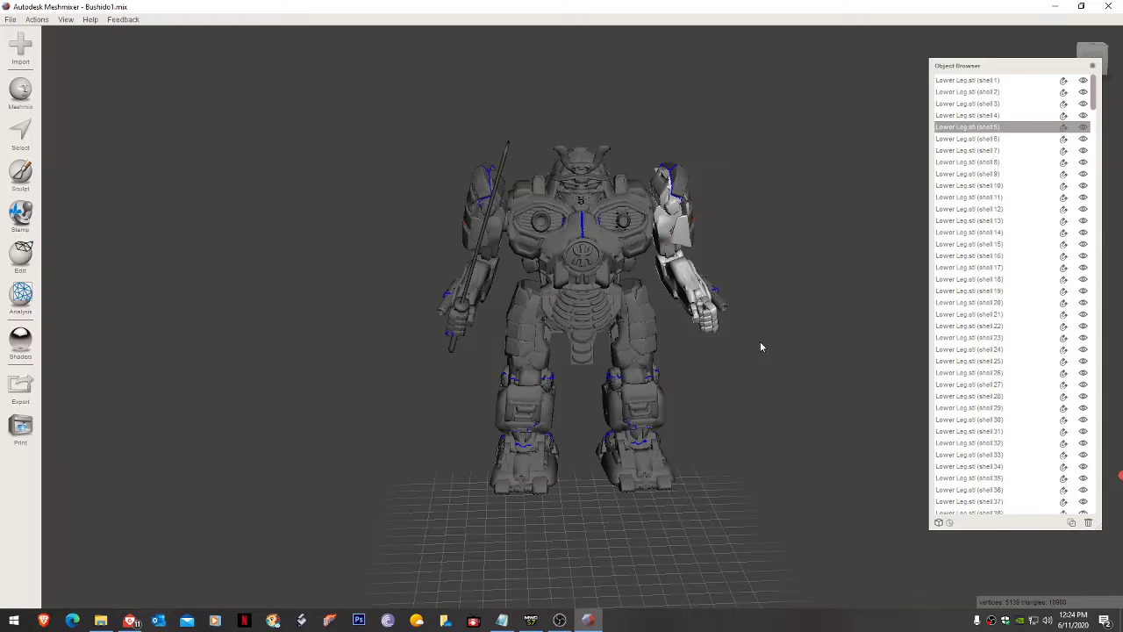
{"action": "mouse_move", "coordinate": [725, 366]}
{"action": "right_mouse_down"}
{"action": "mouse_move", "coordinate": [563, 356]}
{"action": "mouse_move", "coordinate": [684, 337]}
{"action": "mouse_move", "coordinate": [590, 362]}
{"action": "mouse_move", "coordinate": [466, 374]}
{"action": "mouse_move", "coordinate": [369, 379]}
{"action": "mouse_move", "coordinate": [322, 362]}
{"action": "mouse_move", "coordinate": [342, 334]}
{"action": "mouse_move", "coordinate": [345, 353]}
{"action": "mouse_move", "coordinate": [732, 342]}
{"action": "mouse_move", "coordinate": [743, 351]}
{"action": "mouse_move", "coordinate": [734, 362]}
{"action": "right_mouse_up"}
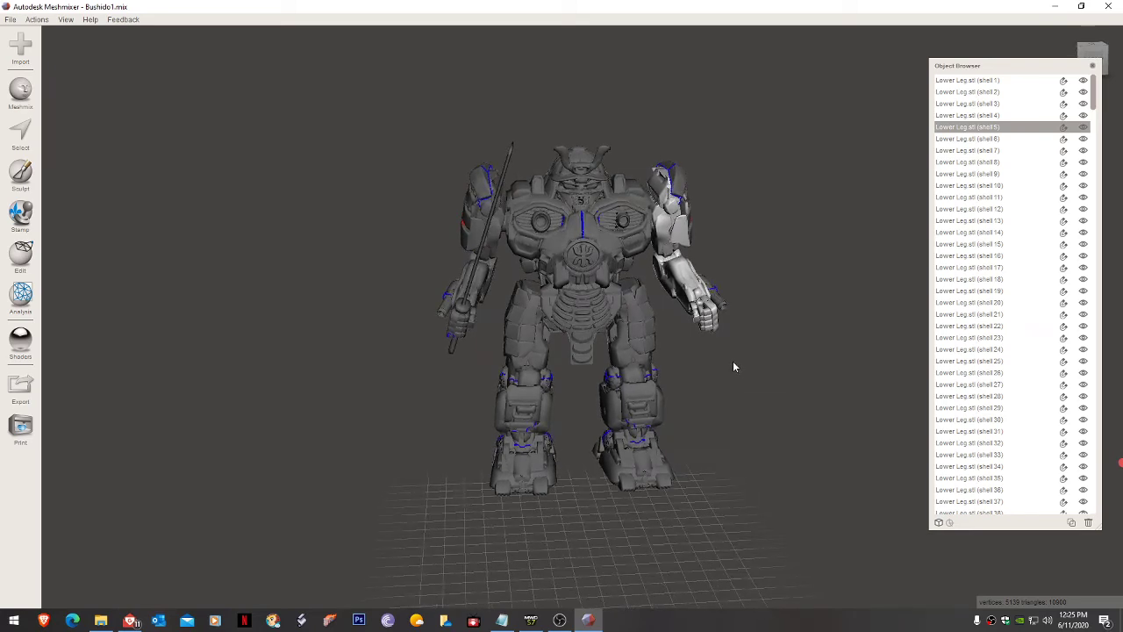
Step: Examine which separate shells form the mech's chest, face, helmet and mouth grille by selecting each part
{"action": "left_click", "coordinate": [591, 235]}
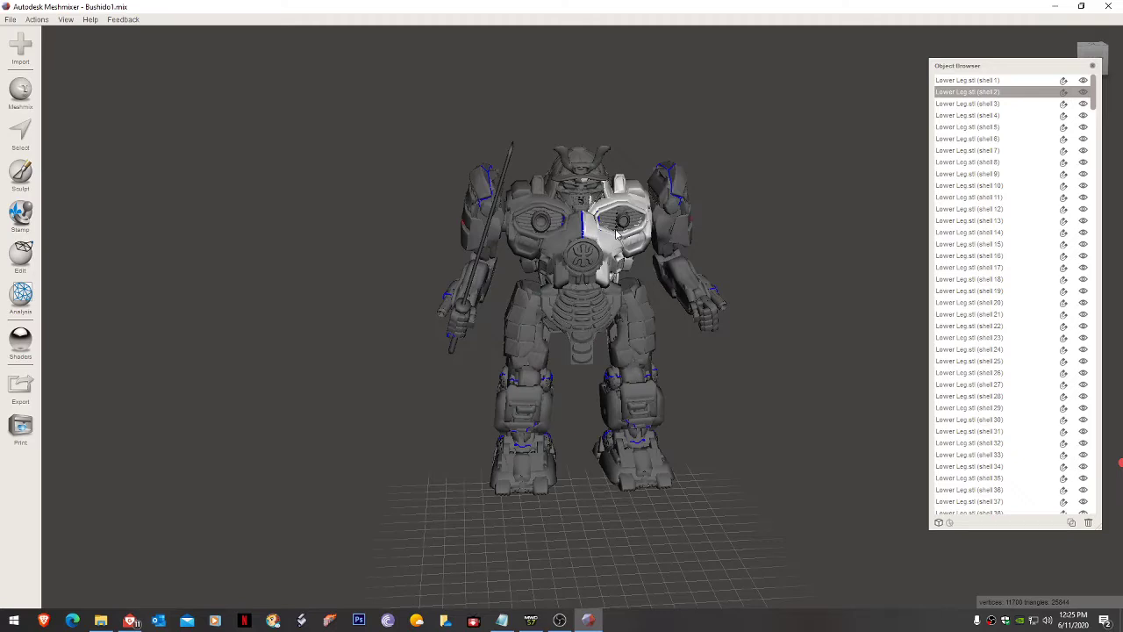
{"action": "left_click", "coordinate": [580, 200]}
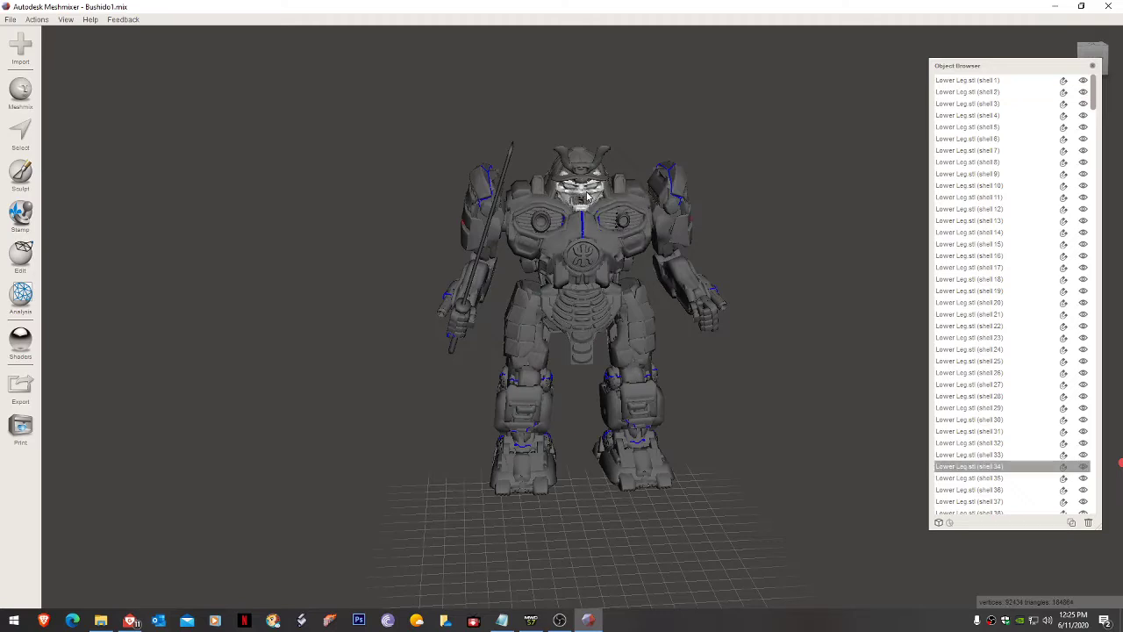
{"action": "left_click", "coordinate": [582, 168]}
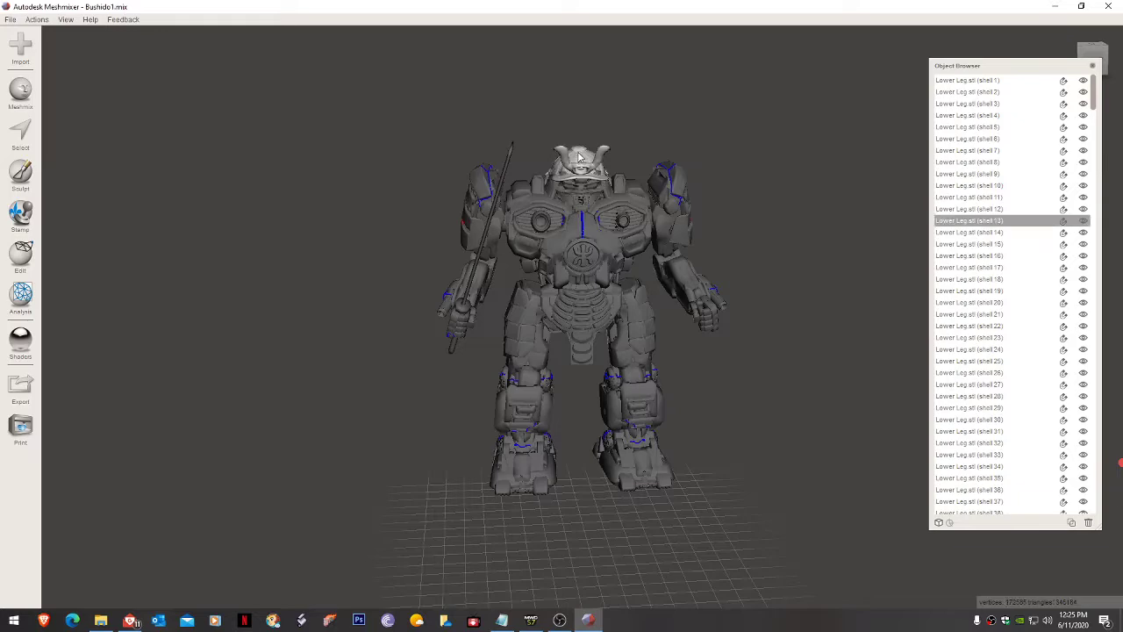
{"action": "right_click_drag", "start_coordinate": [544, 198], "coordinate": [603, 170]}
{"action": "left_click", "coordinate": [543, 245]}
{"action": "left_click", "coordinate": [554, 219]}
{"action": "scroll", "coordinate": [604, 170], "scroll_direction": "up", "scroll_amount": 5}
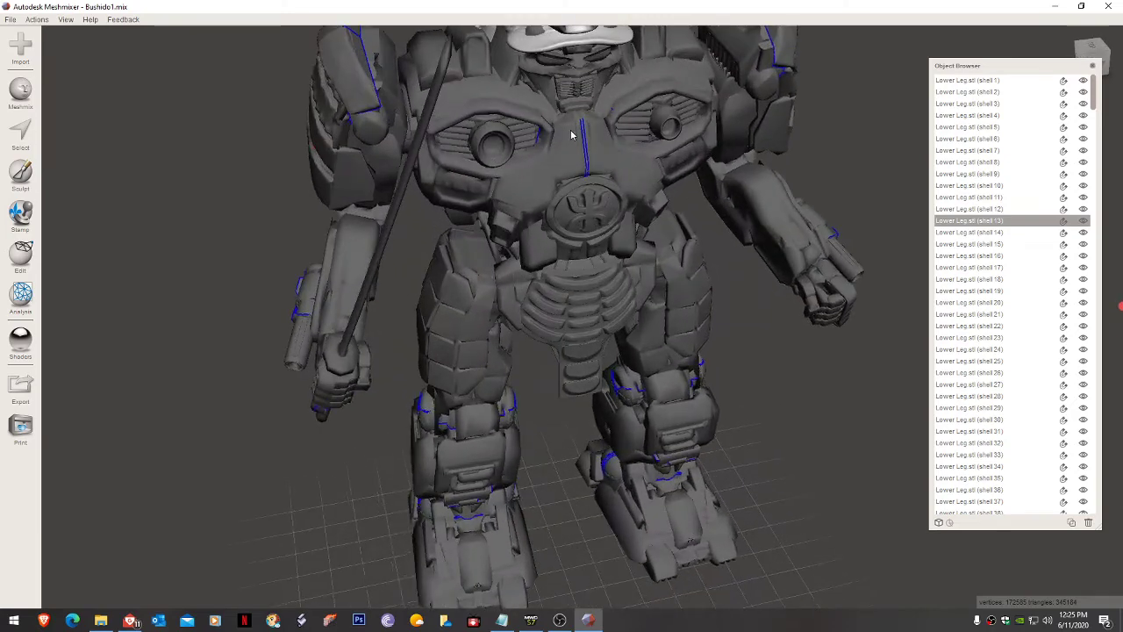
{"action": "right_click_drag", "start_coordinate": [622, 117], "coordinate": [576, 110]}
{"action": "scroll", "coordinate": [580, 125], "scroll_direction": "down", "scroll_amount": 2}
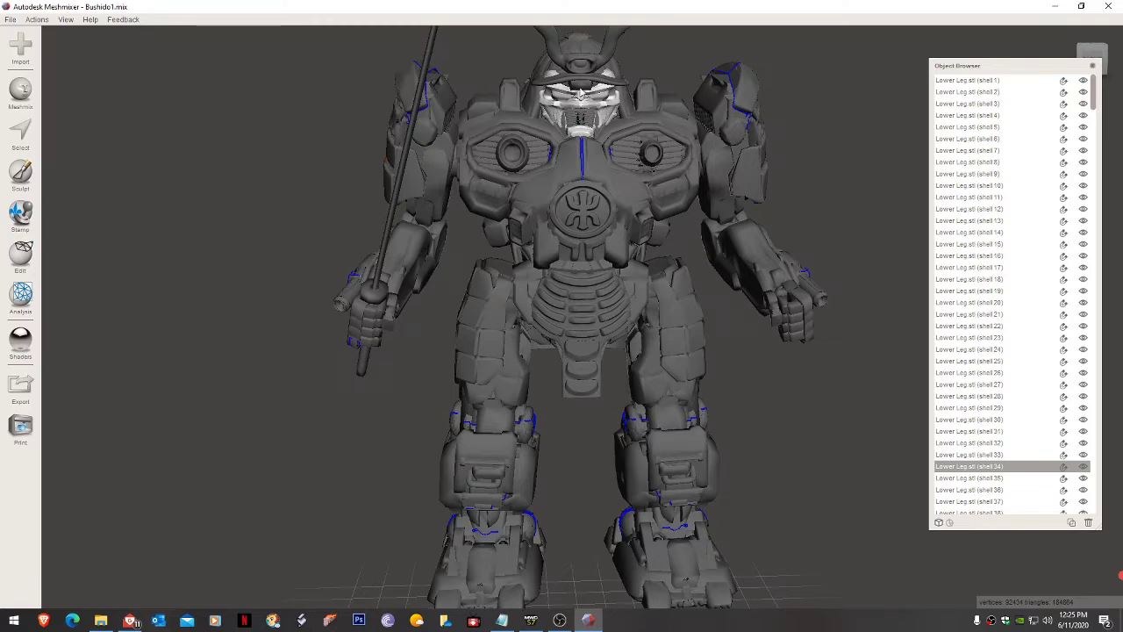
{"action": "left_click", "coordinate": [579, 117]}
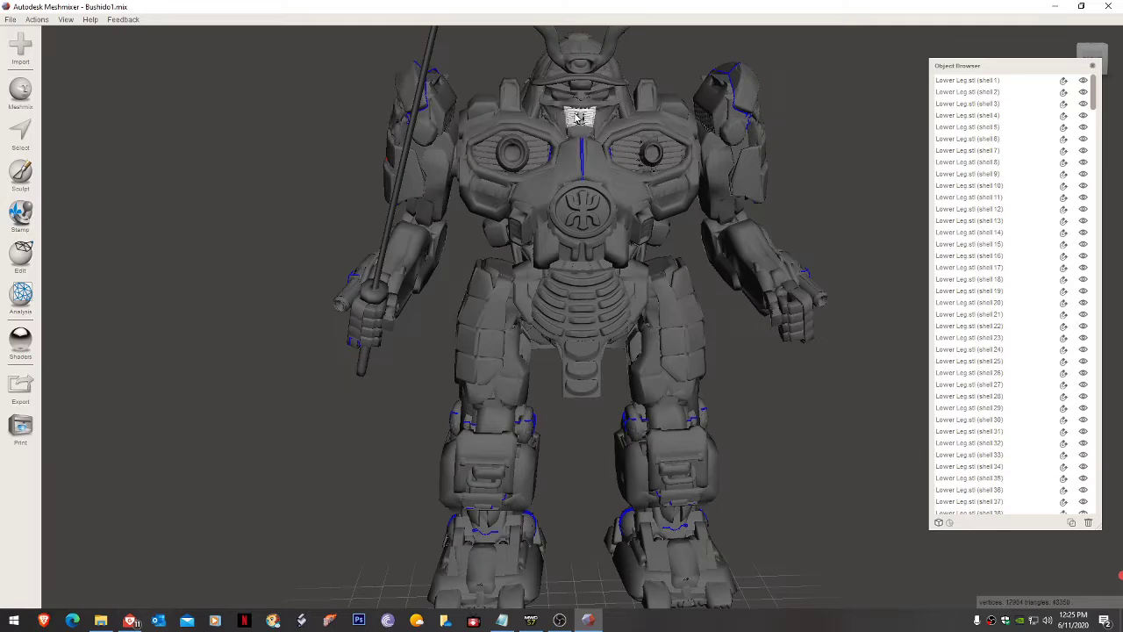
{"action": "right_click_drag", "start_coordinate": [581, 119], "coordinate": [570, 159]}
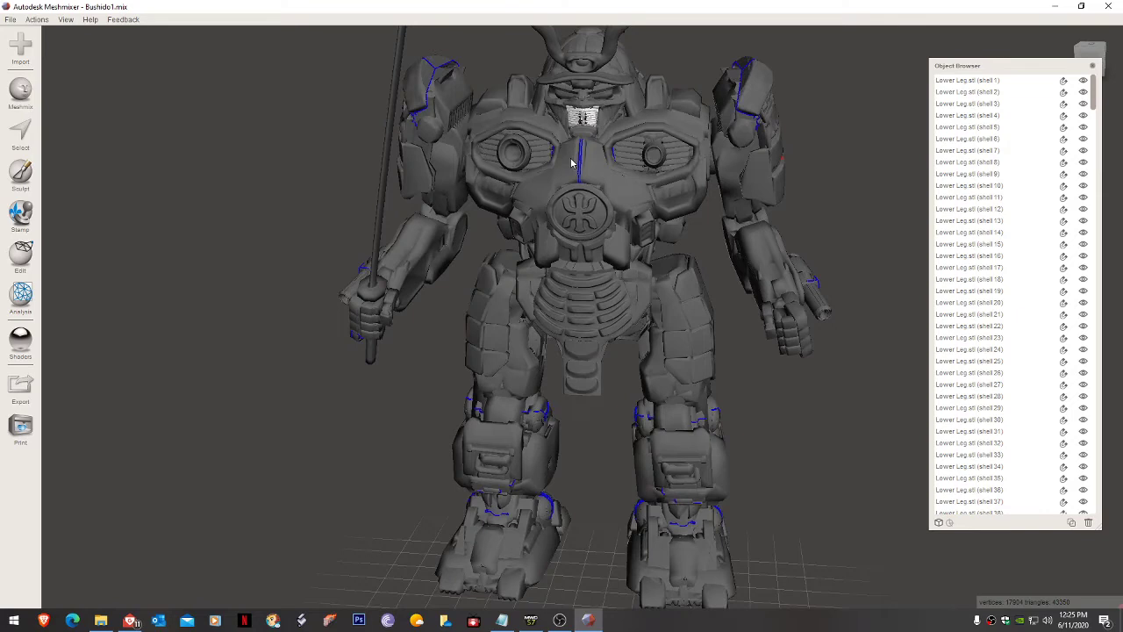
Step: Examine the shells of the chest lens, vent grilles, round emblem, ribbed front skirt and ornamented rear plate by selecting each
{"action": "left_click", "coordinate": [515, 154]}
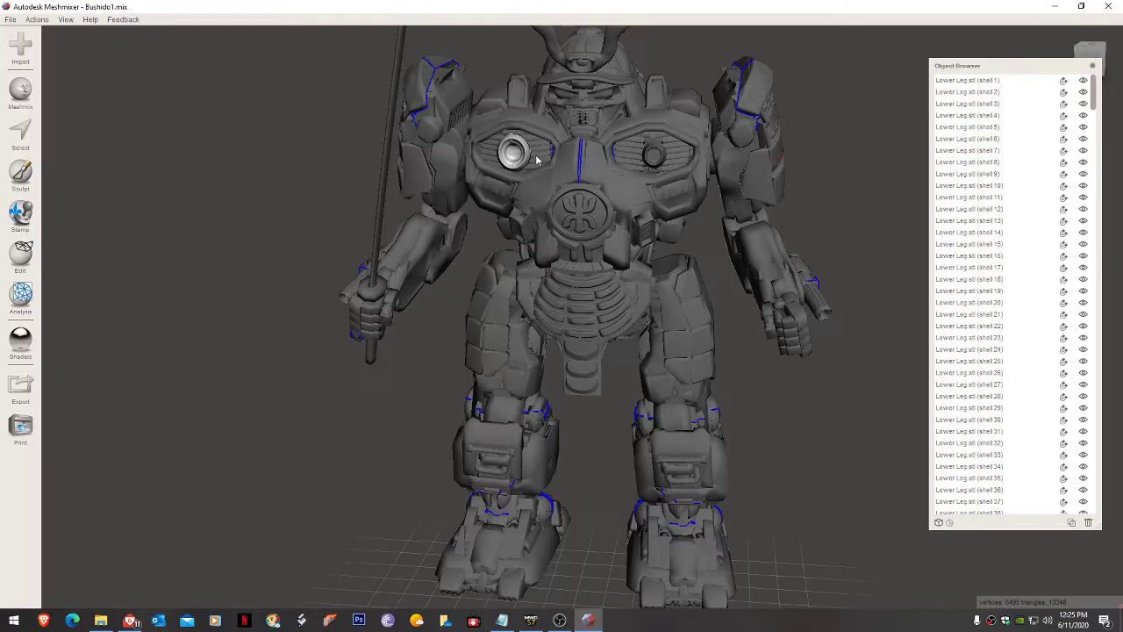
{"action": "left_click", "coordinate": [628, 148]}
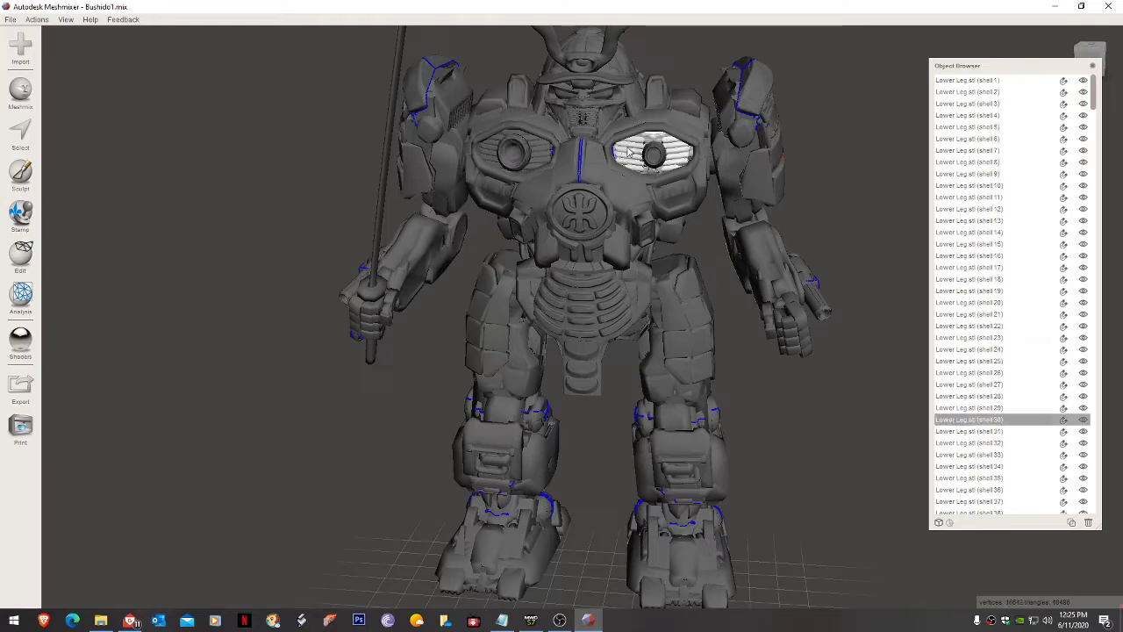
{"action": "left_click", "coordinate": [585, 118]}
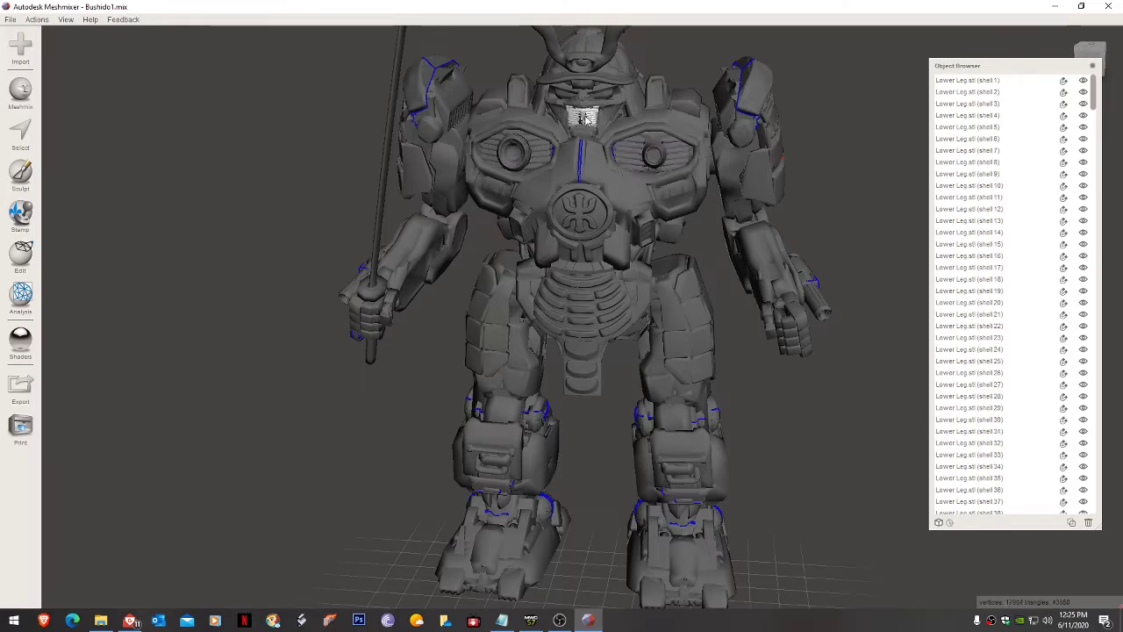
{"action": "left_click", "coordinate": [633, 148]}
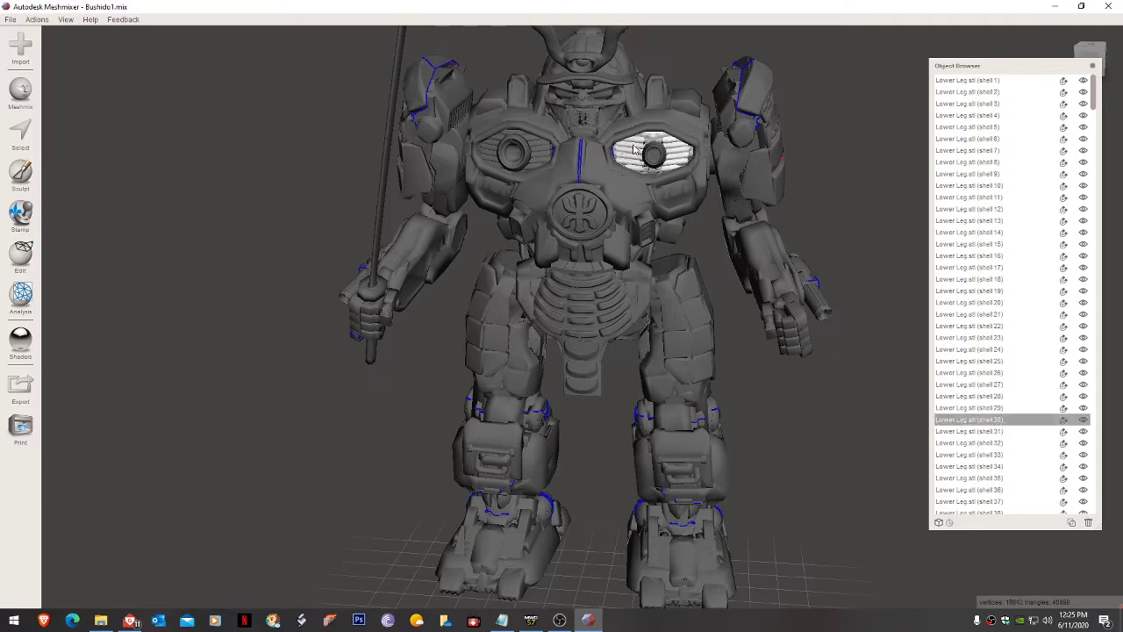
{"action": "left_click", "coordinate": [544, 151]}
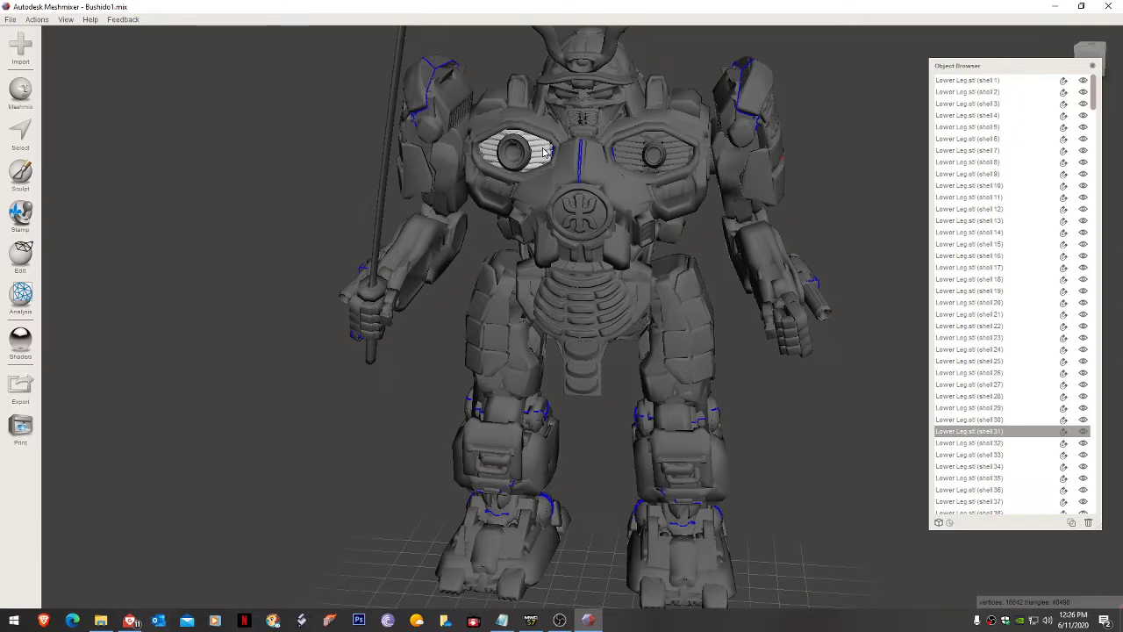
{"action": "left_click", "coordinate": [586, 198]}
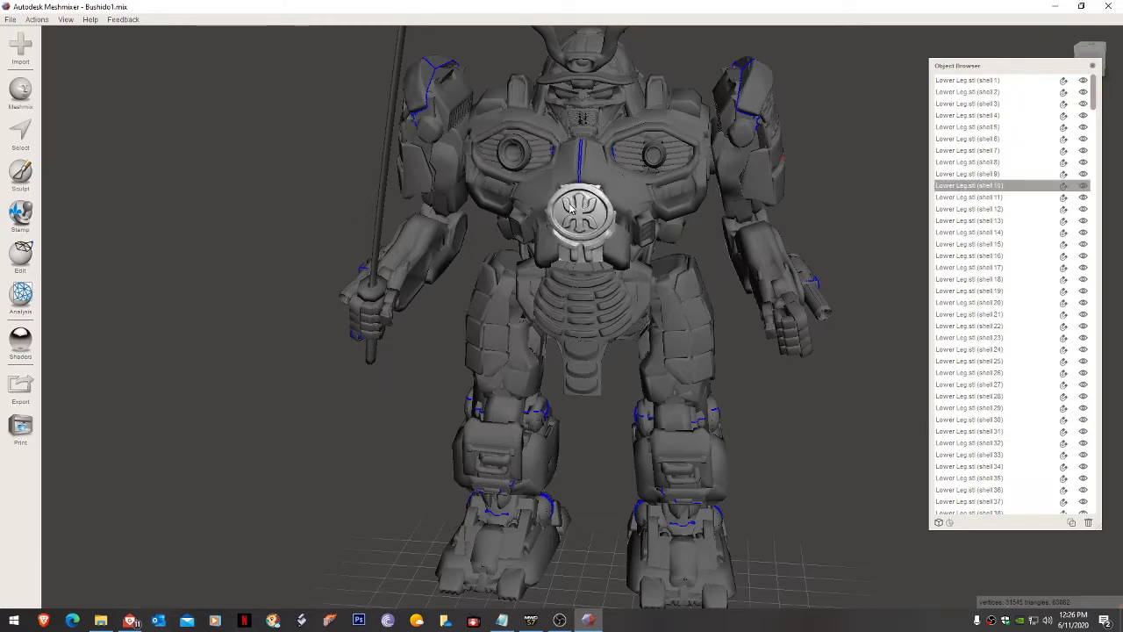
{"action": "mouse_move", "coordinate": [572, 206]}
{"action": "right_mouse_down"}
{"action": "mouse_move", "coordinate": [690, 191]}
{"action": "mouse_move", "coordinate": [591, 197]}
{"action": "right_mouse_up"}
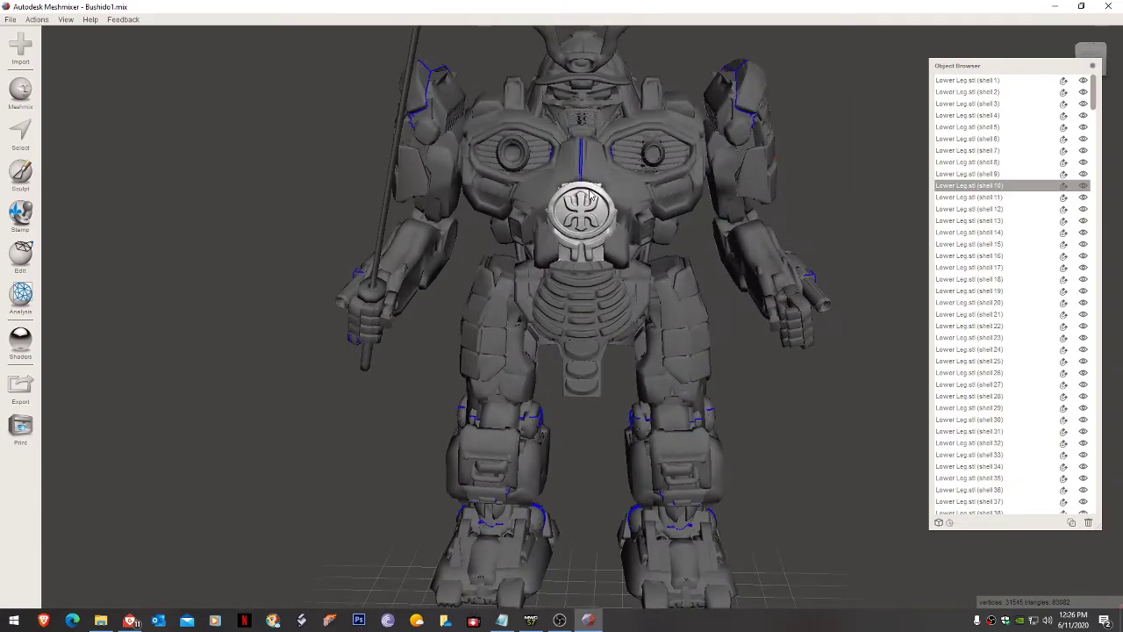
{"action": "left_click", "coordinate": [559, 293]}
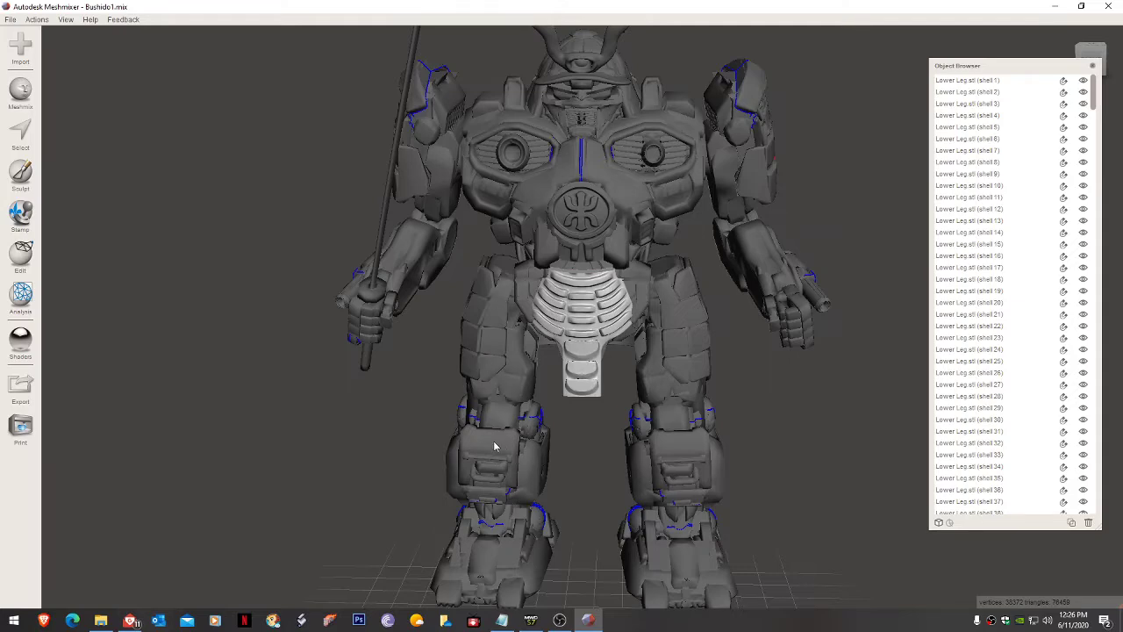
{"action": "right_click_drag", "start_coordinate": [494, 447], "coordinate": [633, 367]}
{"action": "left_click", "coordinate": [570, 355]}
{"action": "right_click_drag", "start_coordinate": [636, 209], "coordinate": [593, 218]}
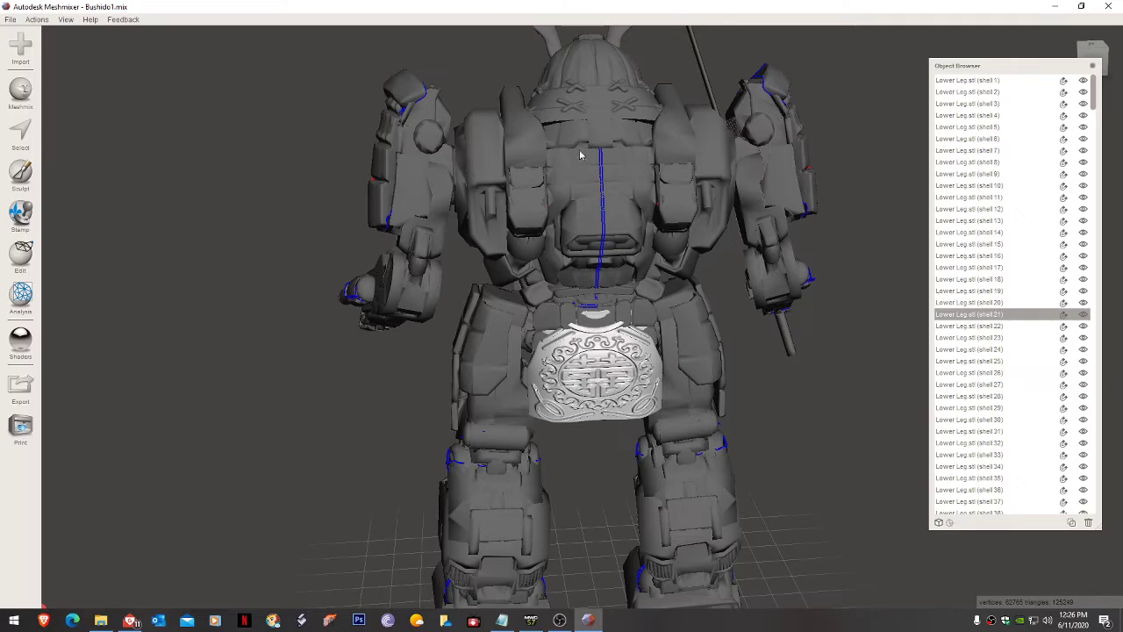
Step: Examine the shells of the shoulder armour, forearm guns, one torso half and one lower leg from several sides
{"action": "right_click_drag", "start_coordinate": [371, 137], "coordinate": [465, 129]}
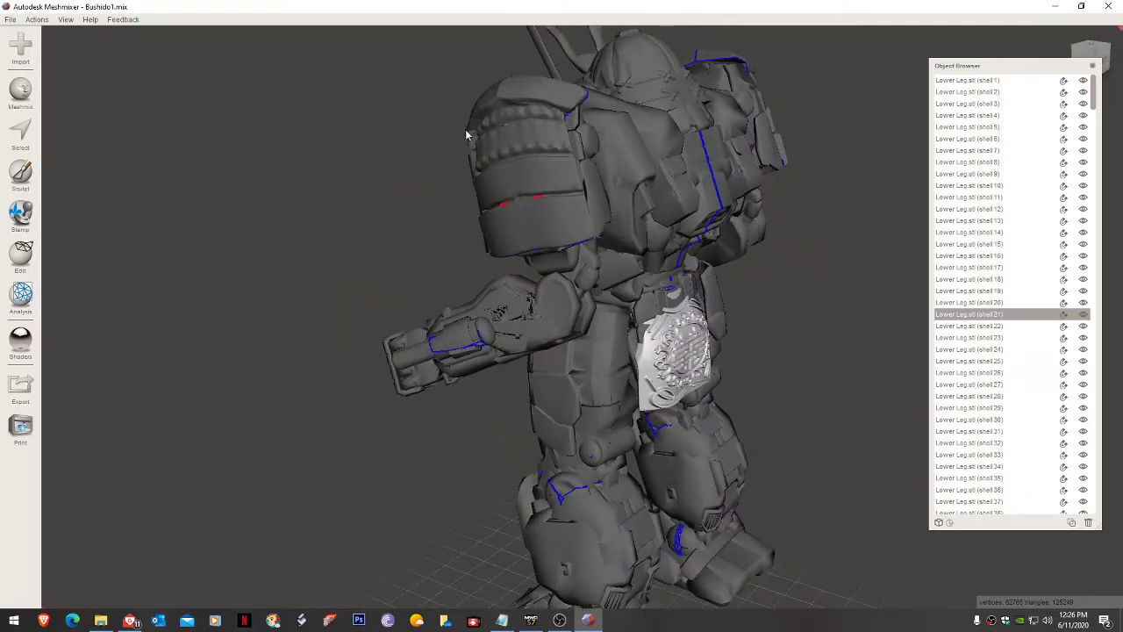
{"action": "left_click", "coordinate": [549, 139]}
{"action": "right_click_drag", "start_coordinate": [547, 211], "coordinate": [408, 154]}
{"action": "right_click_drag", "start_coordinate": [432, 307], "coordinate": [544, 288]}
{"action": "left_click", "coordinate": [542, 330]}
{"action": "right_click_drag", "start_coordinate": [673, 297], "coordinate": [864, 291]}
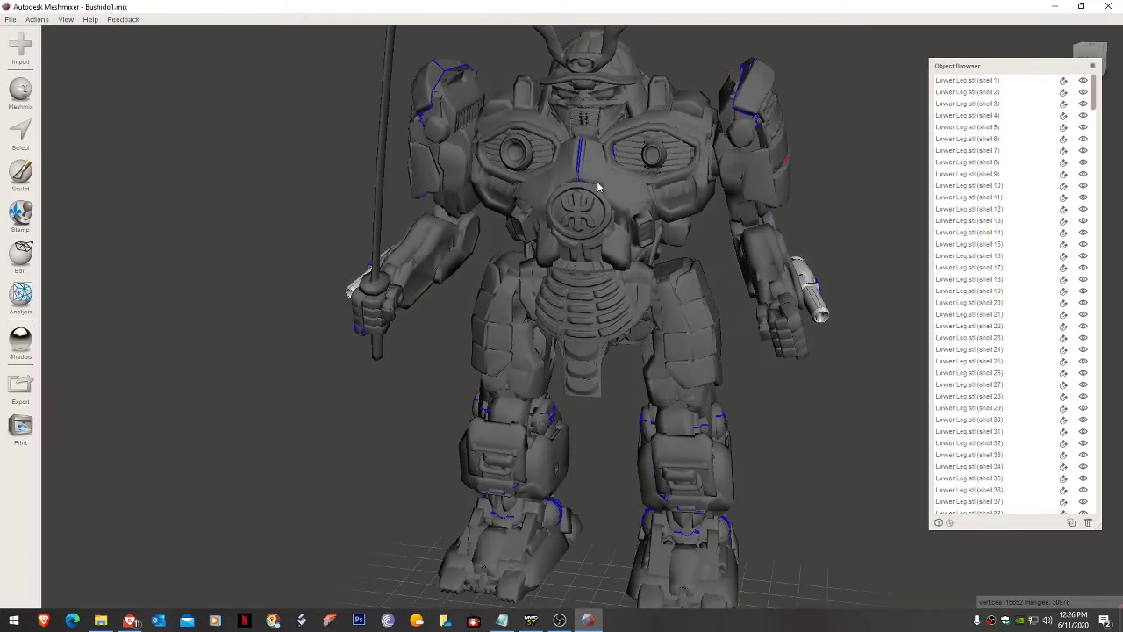
{"action": "right_click_drag", "start_coordinate": [432, 135], "coordinate": [462, 140]}
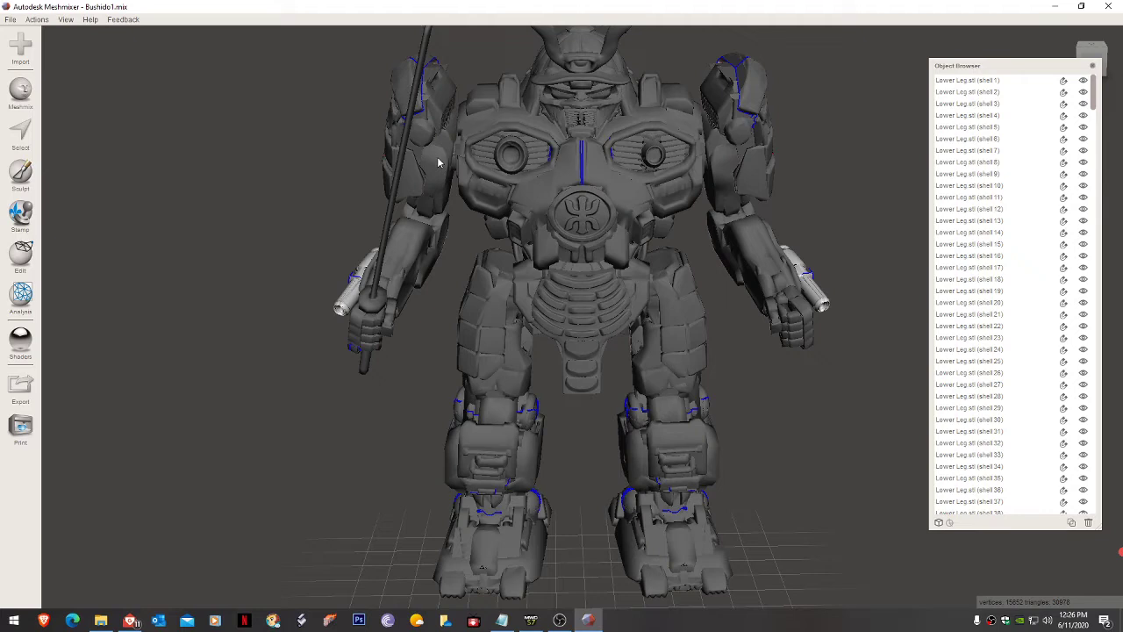
{"action": "left_click", "coordinate": [547, 176]}
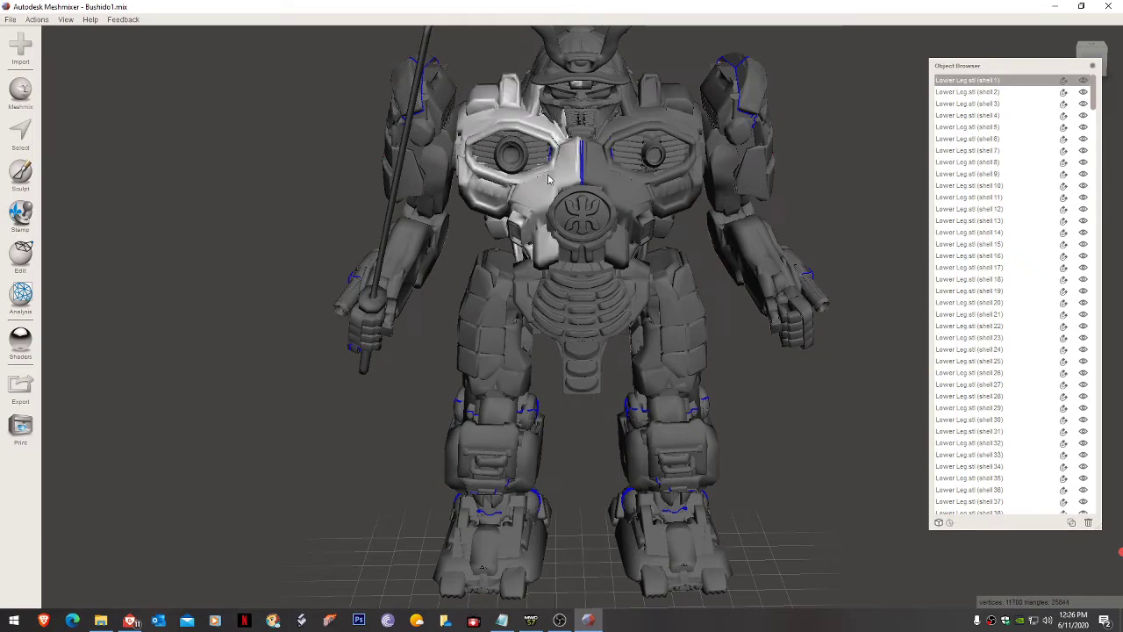
{"action": "right_click_drag", "start_coordinate": [549, 173], "coordinate": [551, 154]}
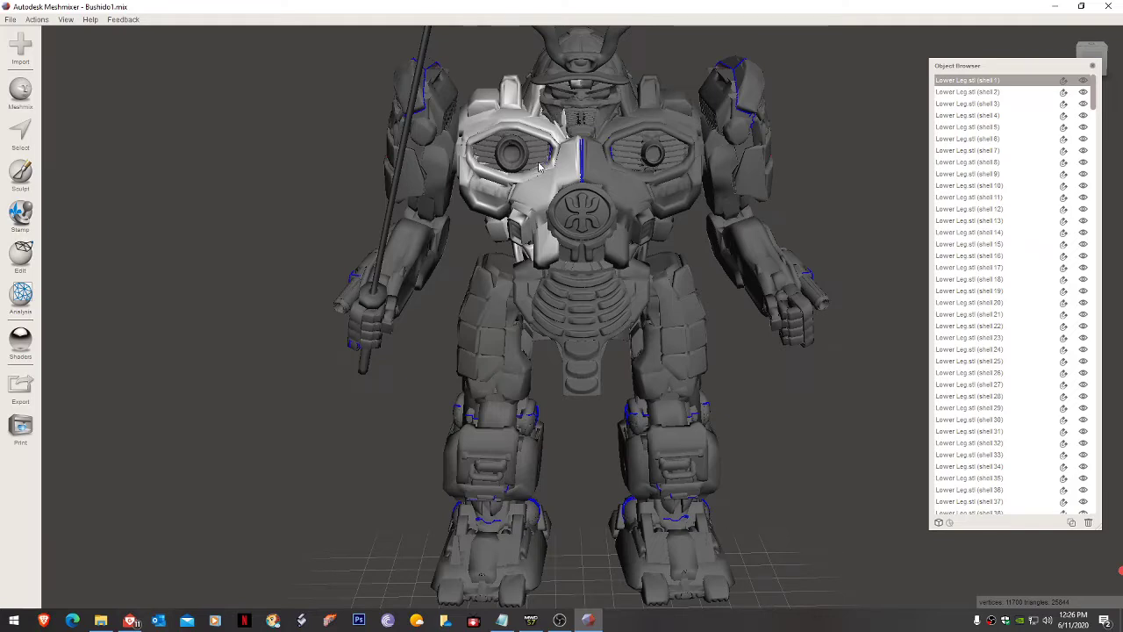
{"action": "left_click", "coordinate": [454, 457]}
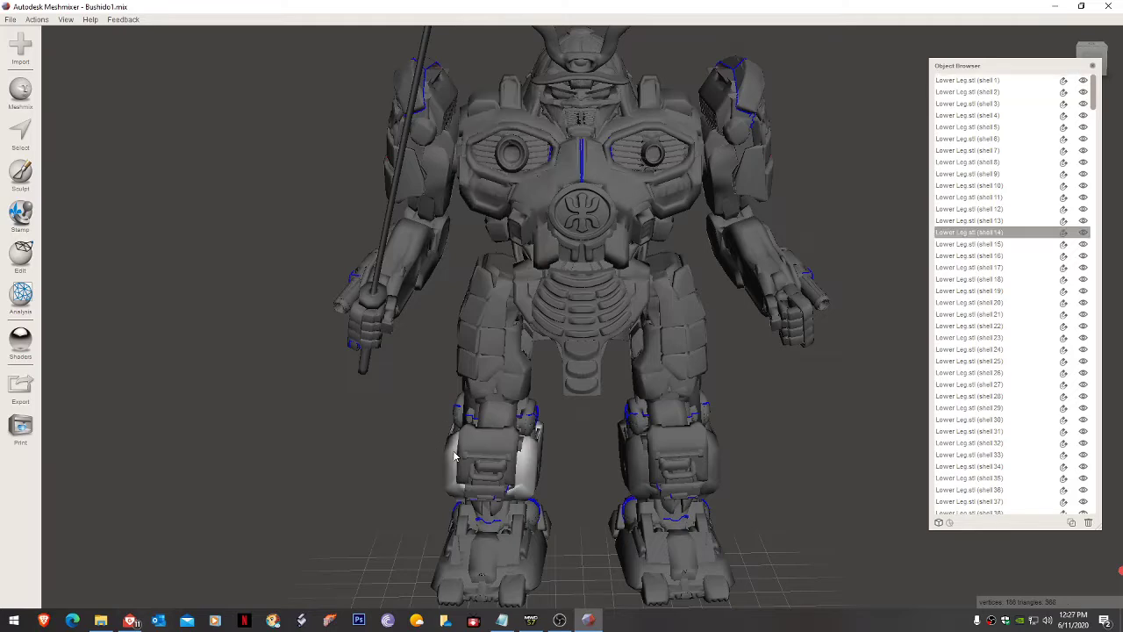
{"action": "right_click_drag", "start_coordinate": [404, 448], "coordinate": [413, 401]}
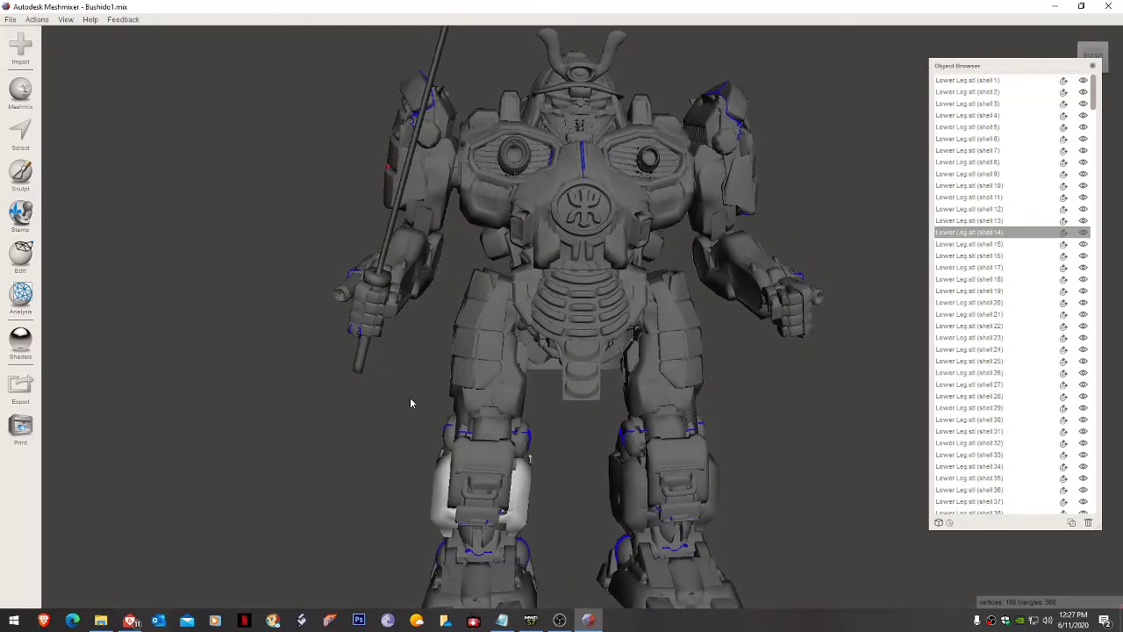
Step: Make the sword the active object and lasso-select the faces of its upper blade
{"action": "left_click", "coordinate": [382, 265]}
{"action": "right_click_drag", "start_coordinate": [386, 263], "coordinate": [562, 285]}
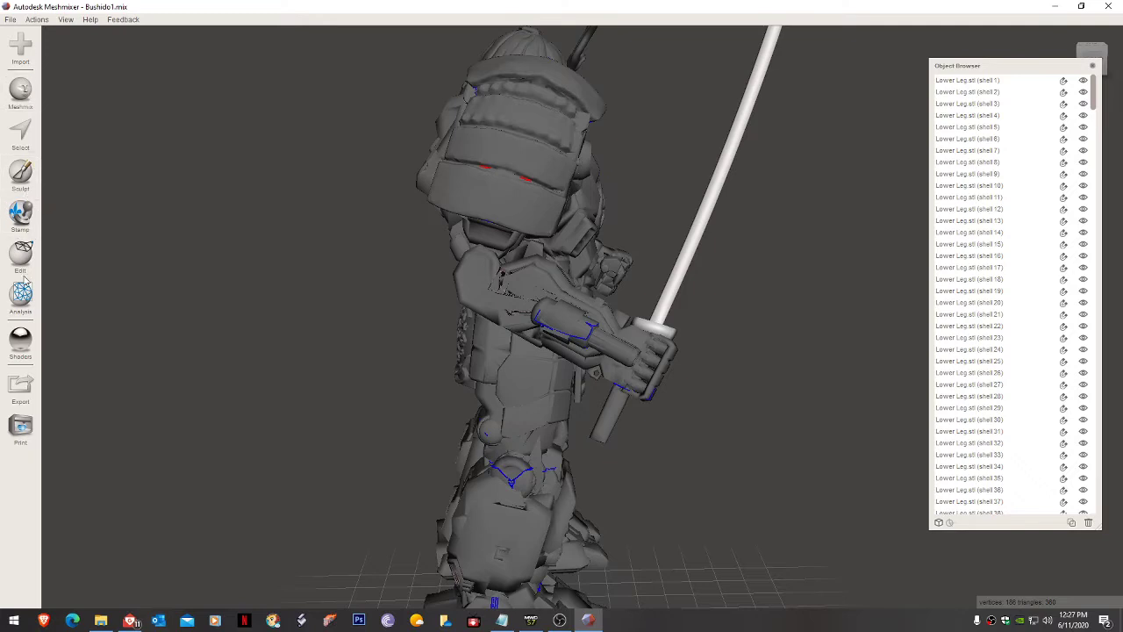
{"action": "left_click", "coordinate": [32, 251]}
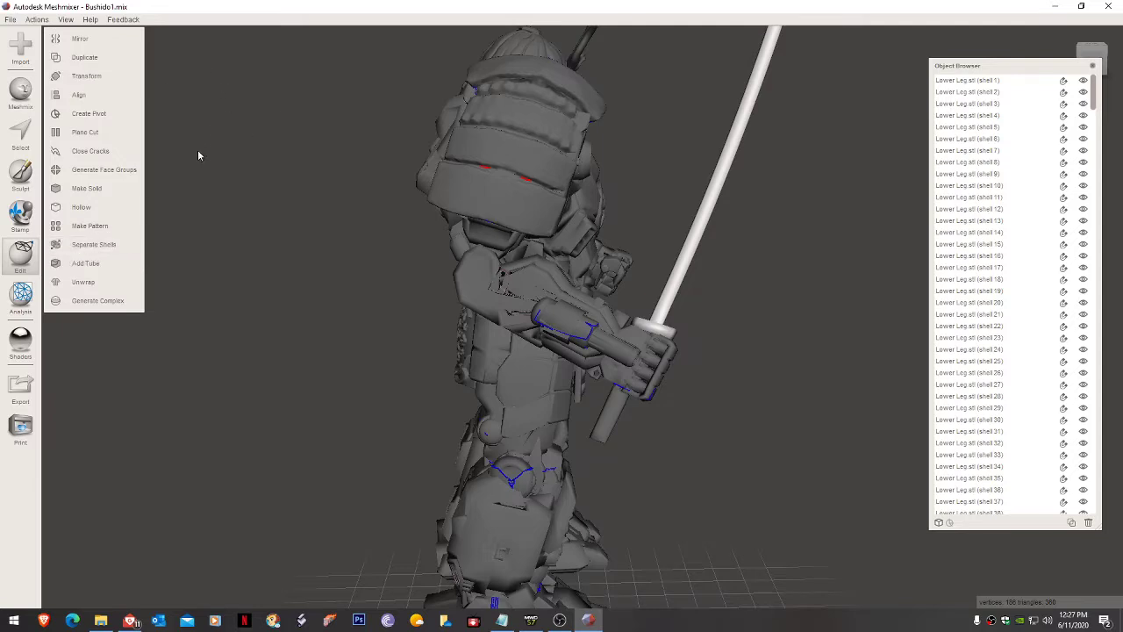
{"action": "left_click", "coordinate": [20, 134]}
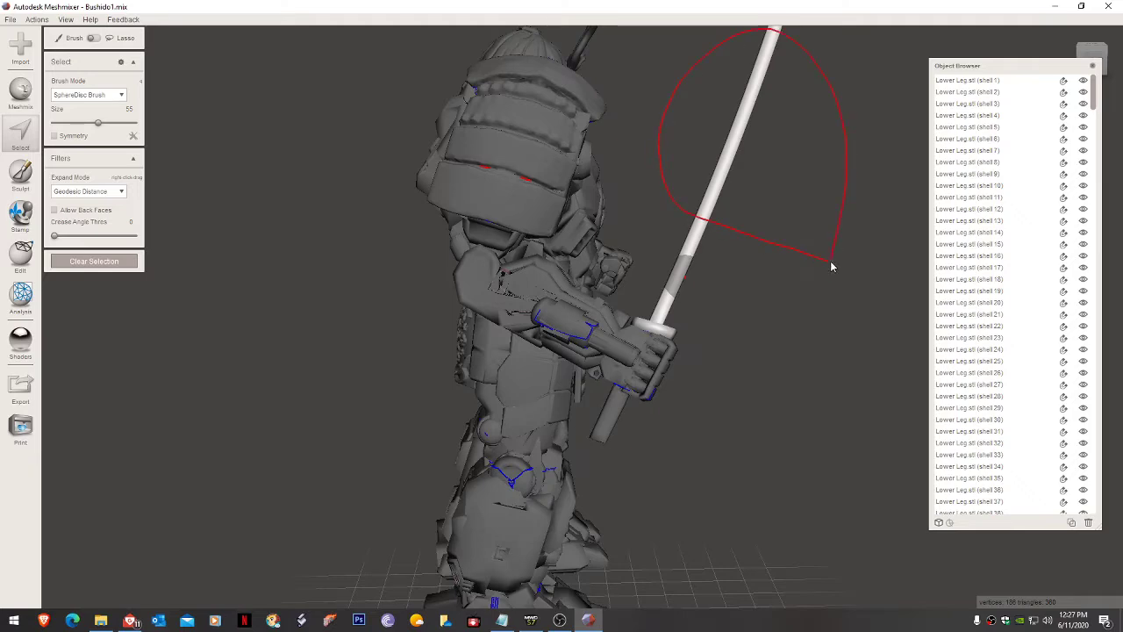
{"action": "left_click_drag", "start_coordinate": [832, 266], "coordinate": [828, 266]}
{"action": "scroll", "coordinate": [809, 231], "scroll_direction": "down", "scroll_amount": 1}
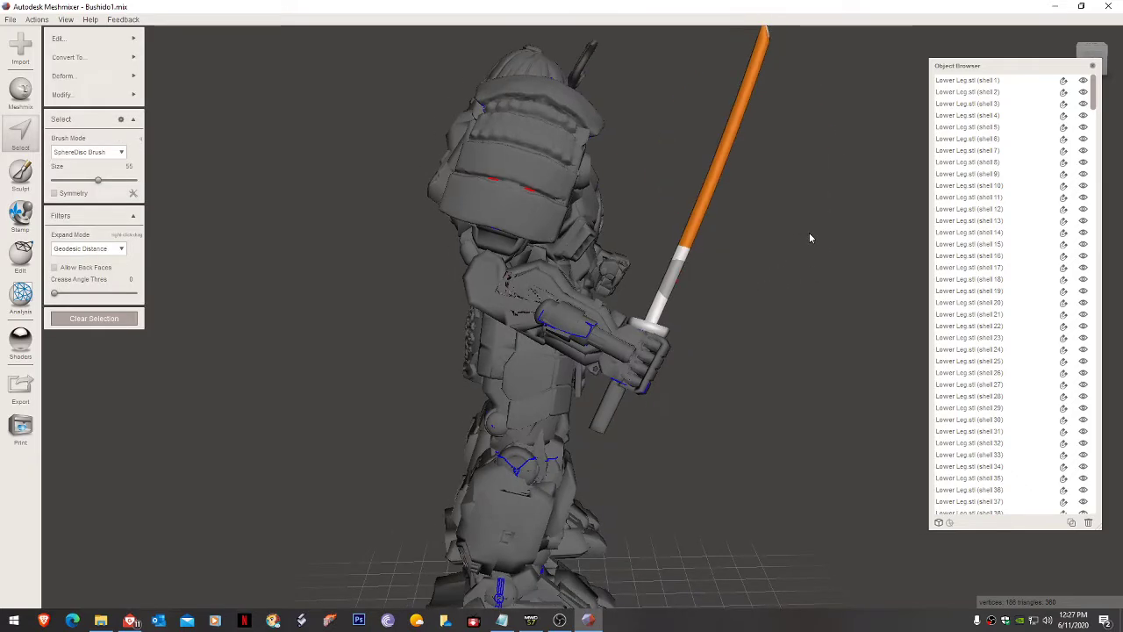
{"action": "right_click_drag", "start_coordinate": [809, 232], "coordinate": [783, 268]}
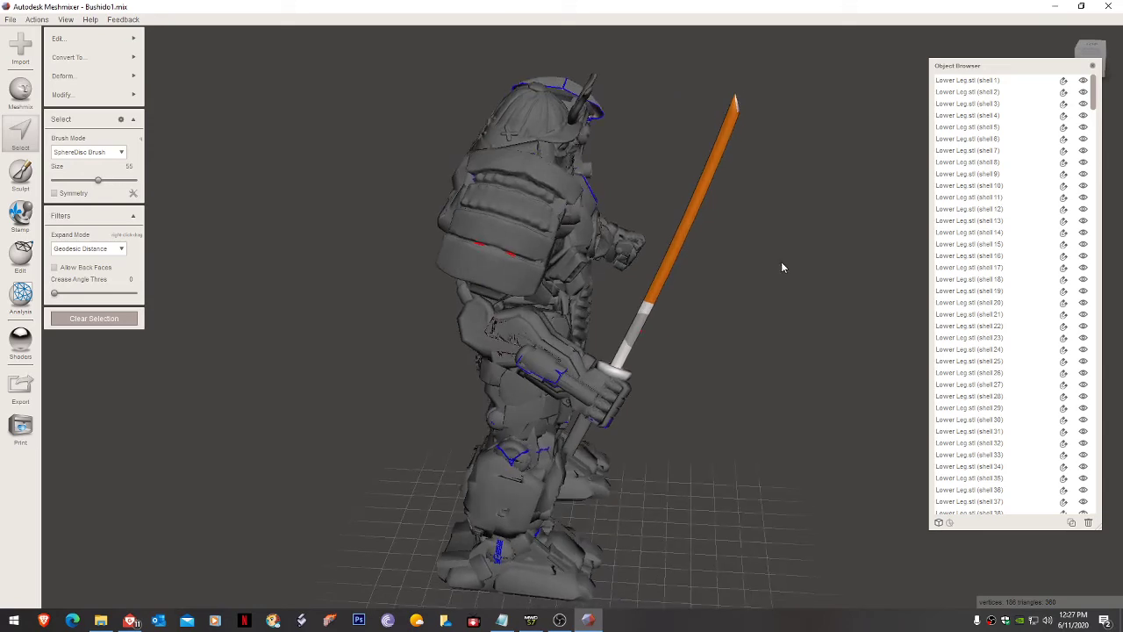
Step: Delete the selected upper blade faces of the sword and inspect the open ends that remain
{"action": "key", "text": "Delete"}
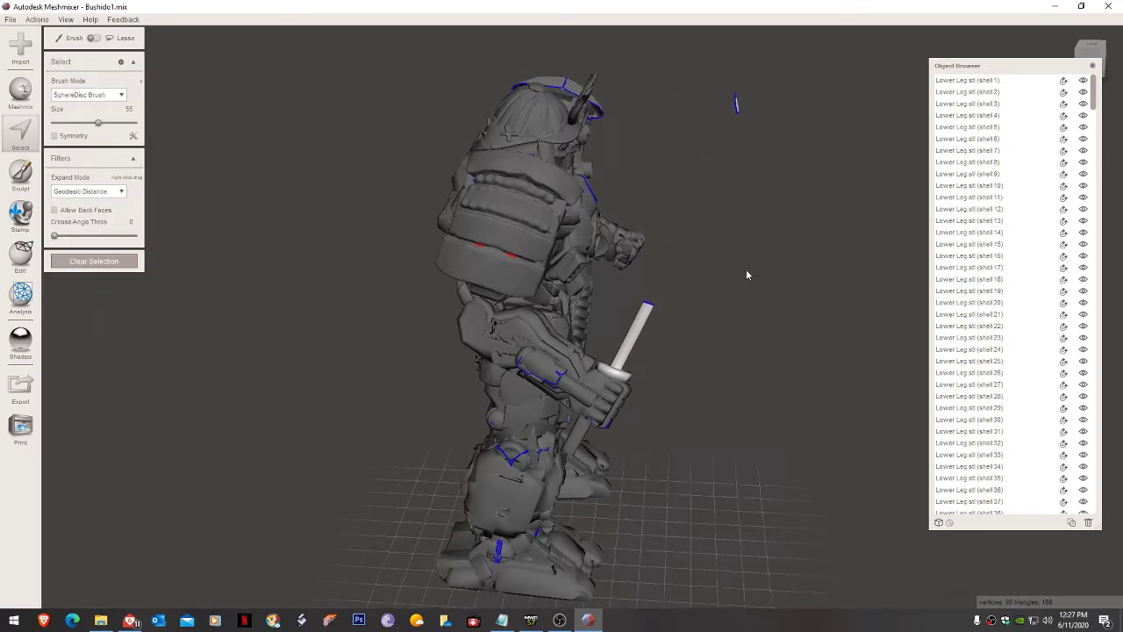
{"action": "right_click_drag", "start_coordinate": [746, 269], "coordinate": [718, 304]}
{"action": "scroll", "coordinate": [642, 355], "scroll_direction": "up", "scroll_amount": 10}
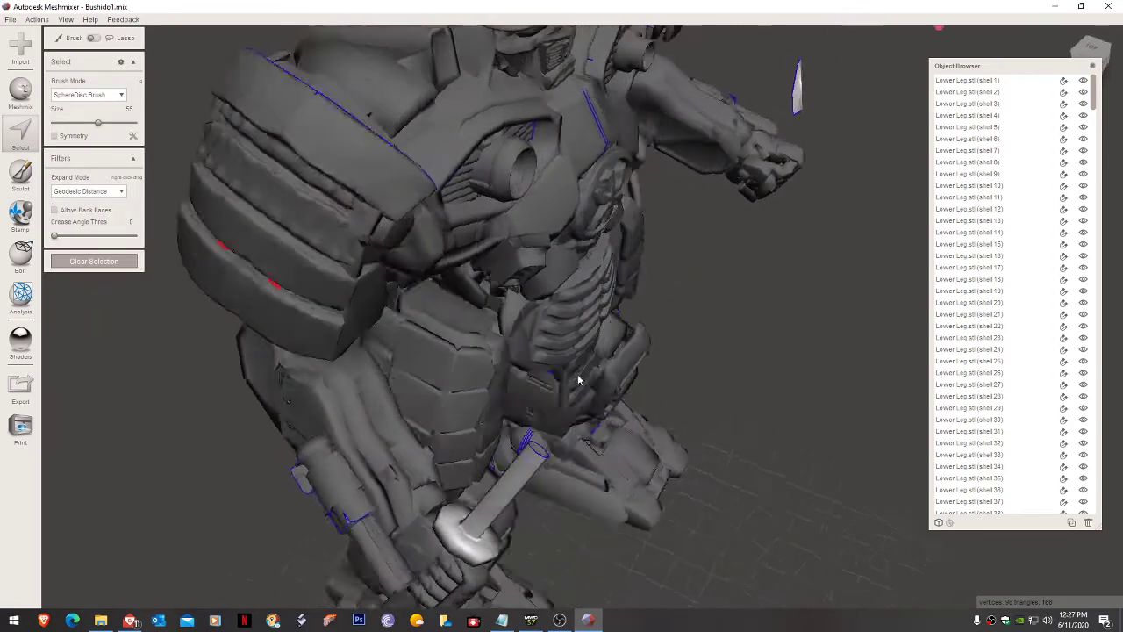
{"action": "scroll", "coordinate": [417, 502], "scroll_direction": "up", "scroll_amount": 5}
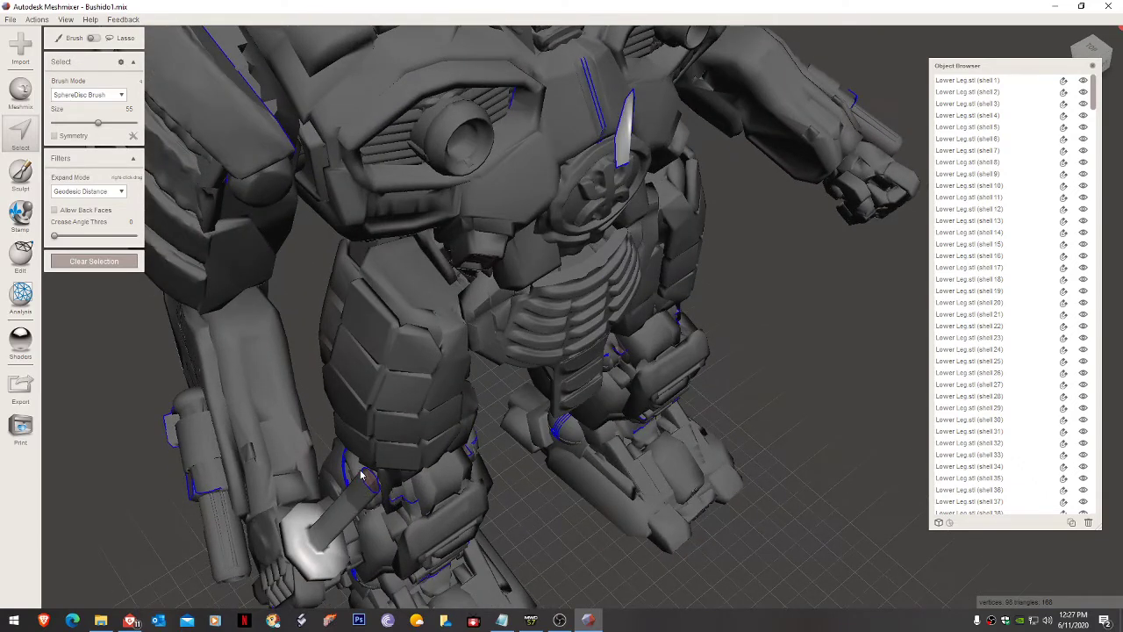
{"action": "right_click_drag", "start_coordinate": [363, 474], "coordinate": [780, 211]}
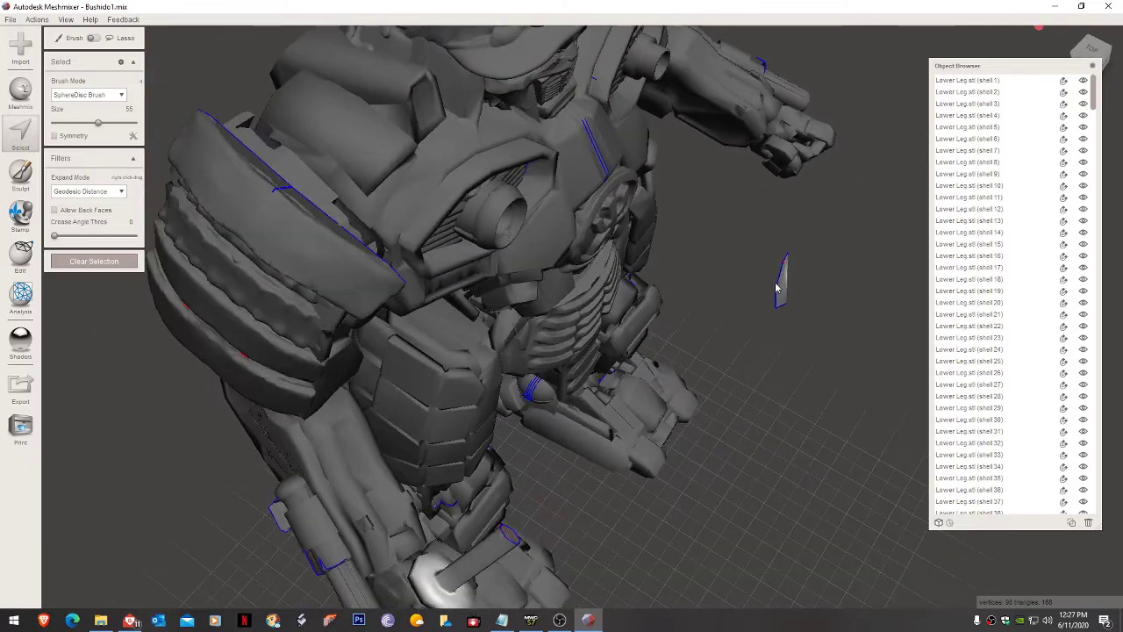
{"action": "right_click_drag", "start_coordinate": [576, 469], "coordinate": [598, 401]}
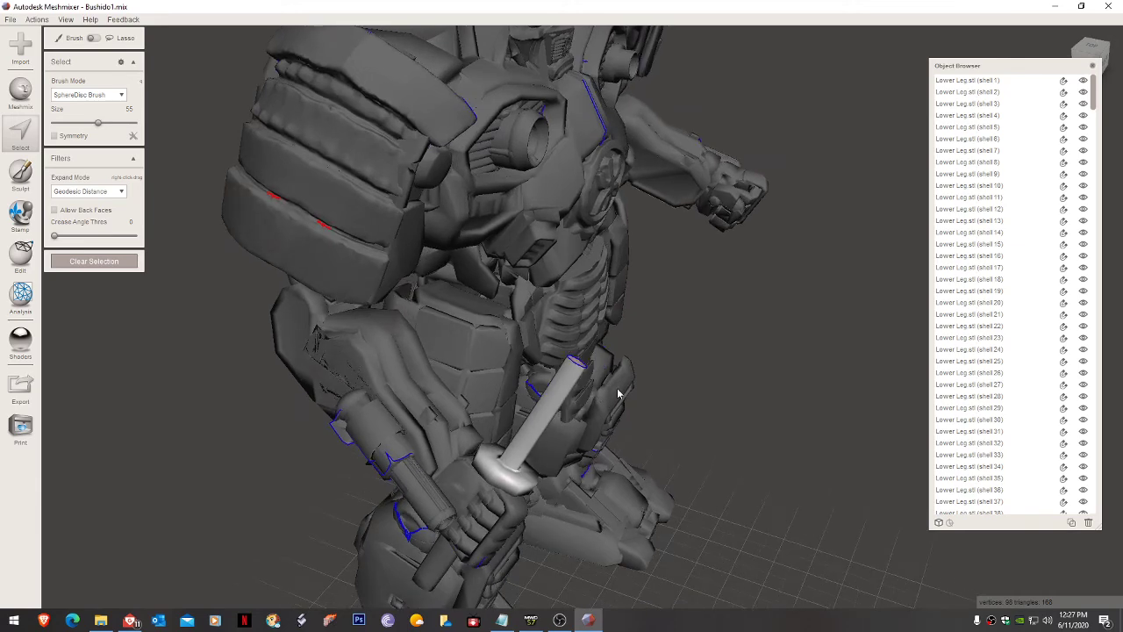
{"action": "right_click_drag", "start_coordinate": [618, 393], "coordinate": [604, 405]}
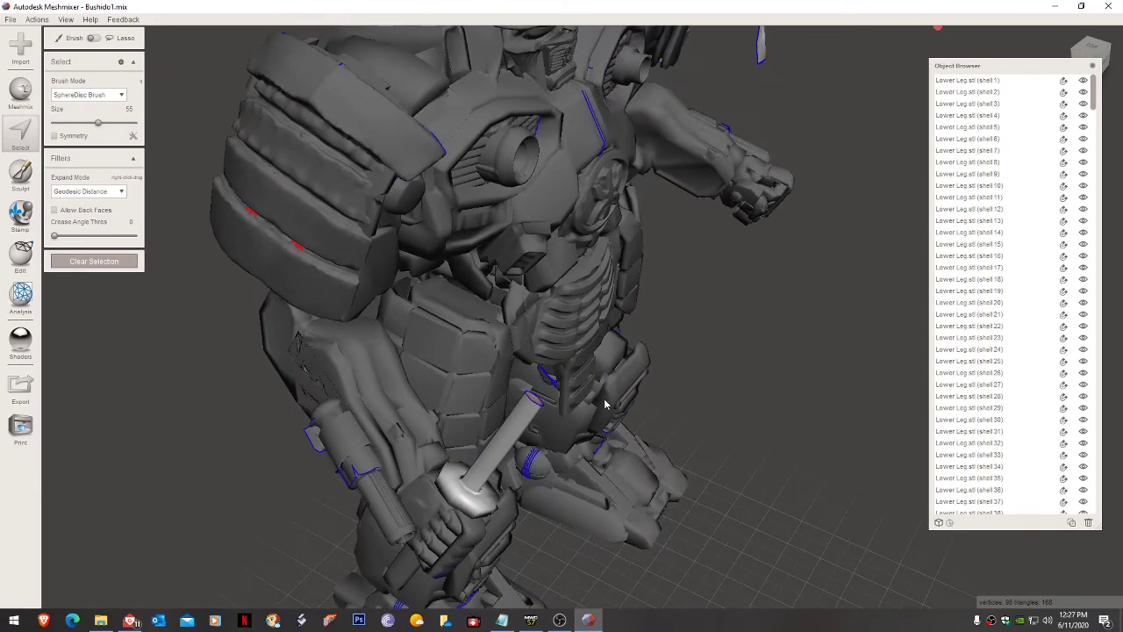
Step: Undo the deletion of the sword's upper blade faces and leave the selection
{"action": "key", "text": "Escape"}
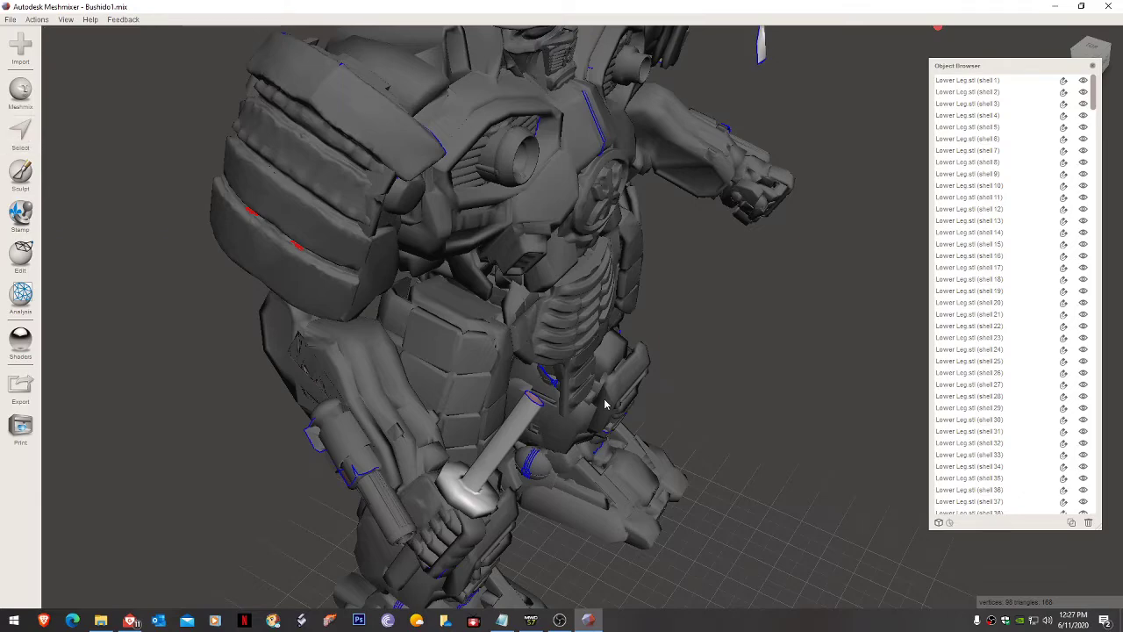
{"action": "key", "text": "s"}
{"action": "key", "text": "Escape"}
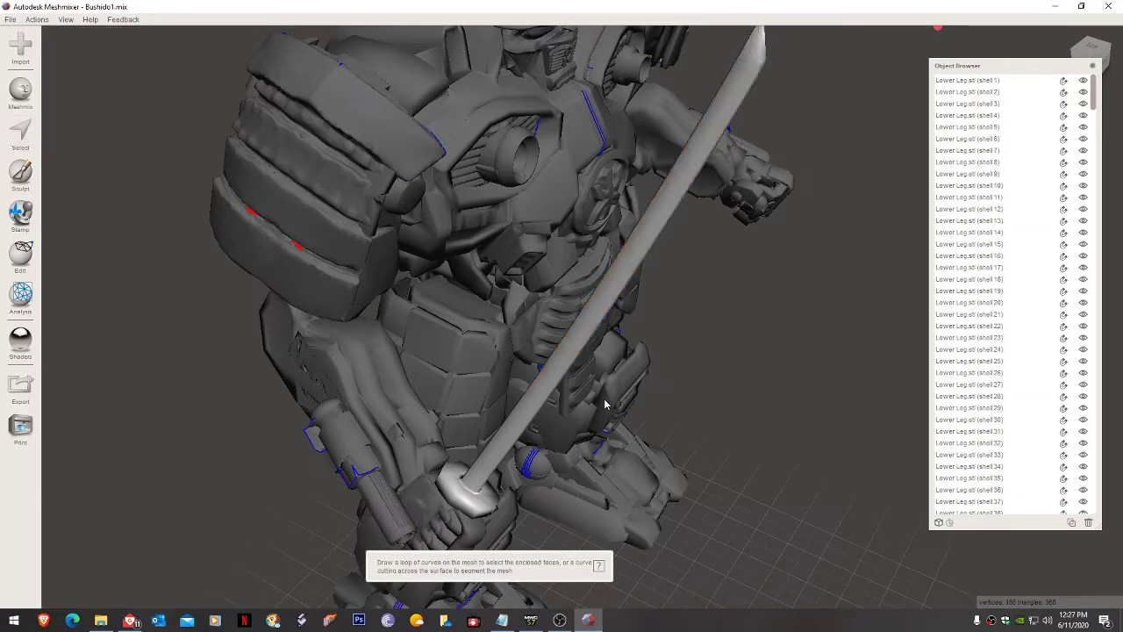
Step: Plane Cut the sword across its blade with a tilted plane, discarding the upper half and closing the cut with Remeshed Fill
{"action": "right_click_drag", "start_coordinate": [602, 396], "coordinate": [649, 366]}
{"action": "left_click", "coordinate": [20, 256]}
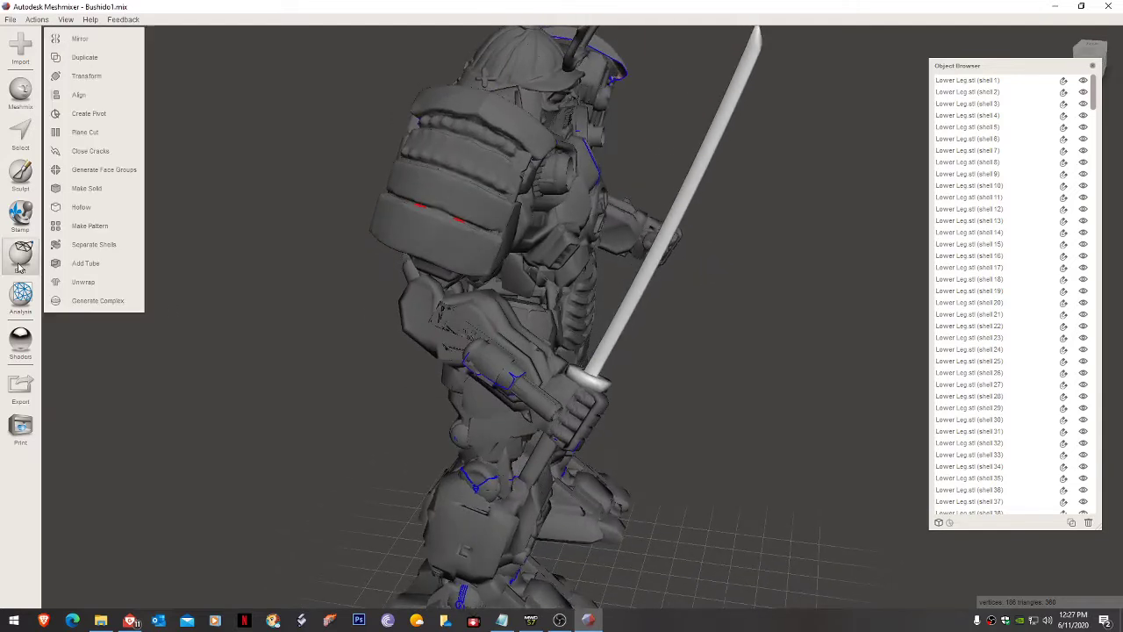
{"action": "left_click", "coordinate": [88, 132]}
{"action": "right_click_drag", "start_coordinate": [724, 196], "coordinate": [733, 189]}
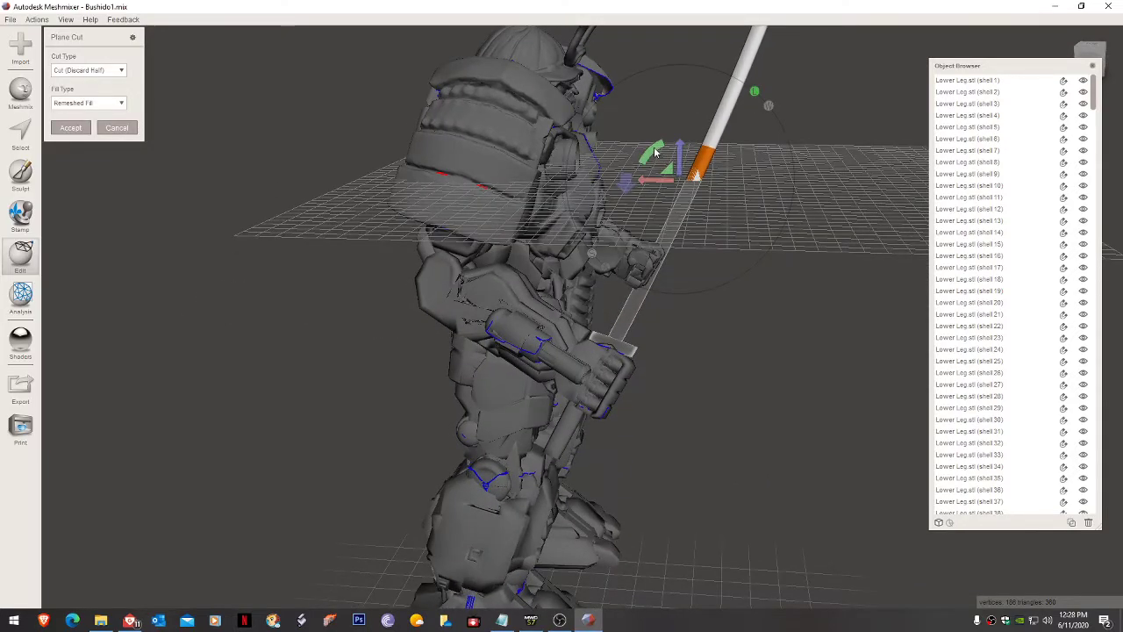
{"action": "mouse_move", "coordinate": [658, 156]}
{"action": "left_mouse_down"}
{"action": "mouse_move", "coordinate": [669, 147]}
{"action": "mouse_move", "coordinate": [648, 157]}
{"action": "mouse_move", "coordinate": [672, 155]}
{"action": "left_mouse_up"}
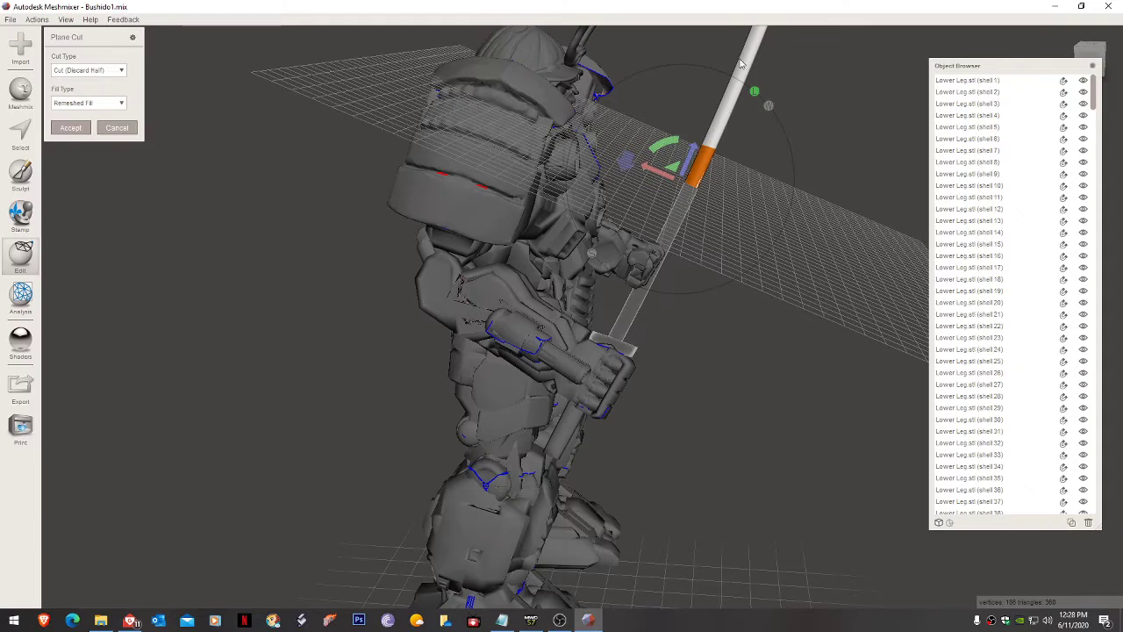
{"action": "left_click", "coordinate": [628, 166]}
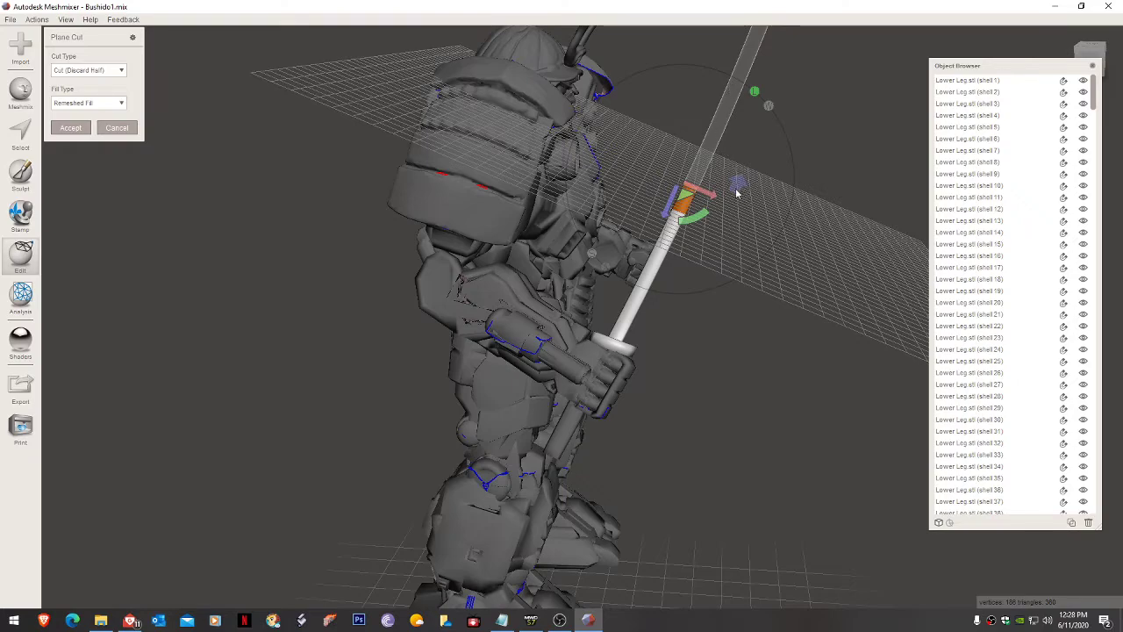
{"action": "right_click_drag", "start_coordinate": [737, 193], "coordinate": [447, 300]}
{"action": "left_click", "coordinate": [70, 128]}
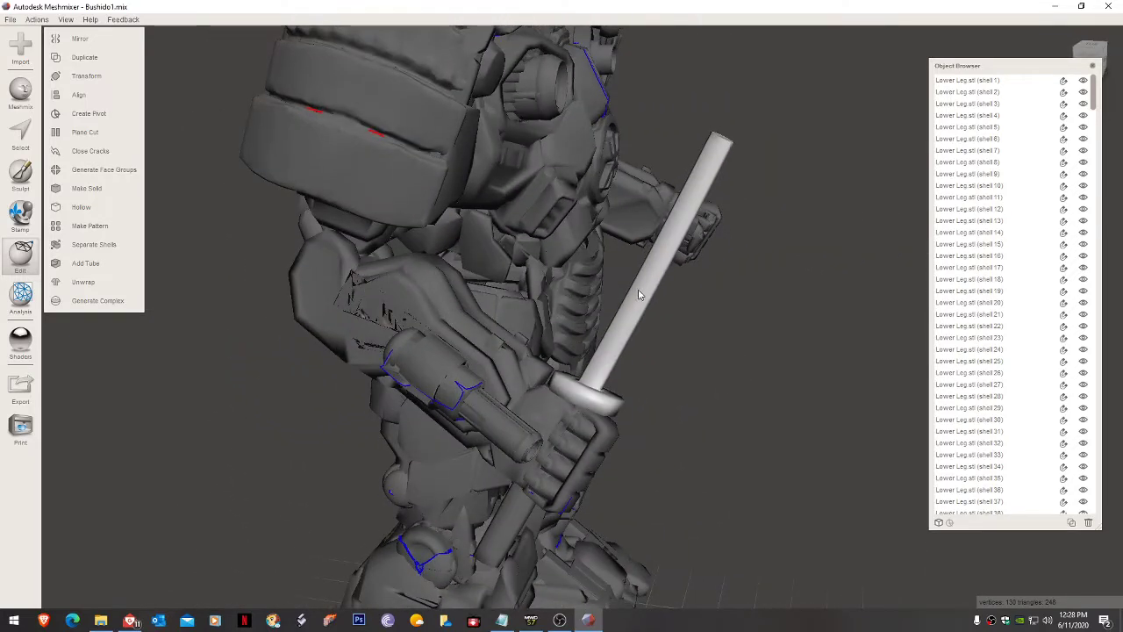
Step: Inspect the shortened sword's cut end and the arm holding it from the side and from below
{"action": "right_click_drag", "start_coordinate": [638, 295], "coordinate": [705, 317]}
{"action": "right_click_drag", "start_coordinate": [539, 333], "coordinate": [506, 351]}
{"action": "scroll", "coordinate": [505, 351], "scroll_direction": "up", "scroll_amount": 4}
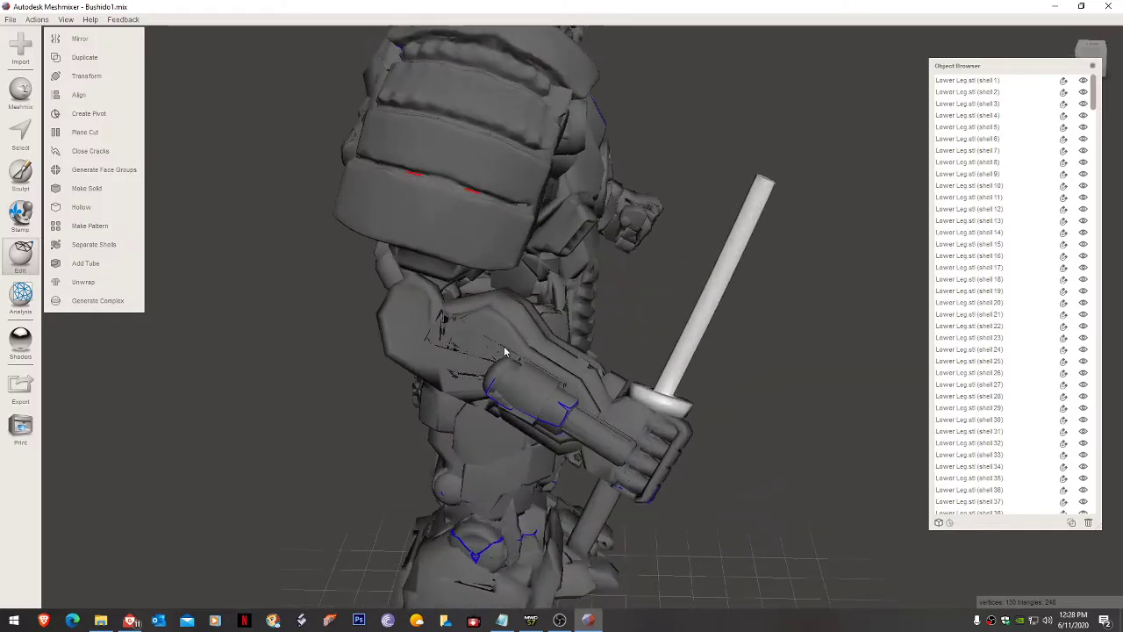
{"action": "scroll", "coordinate": [503, 351], "scroll_direction": "up", "scroll_amount": 3}
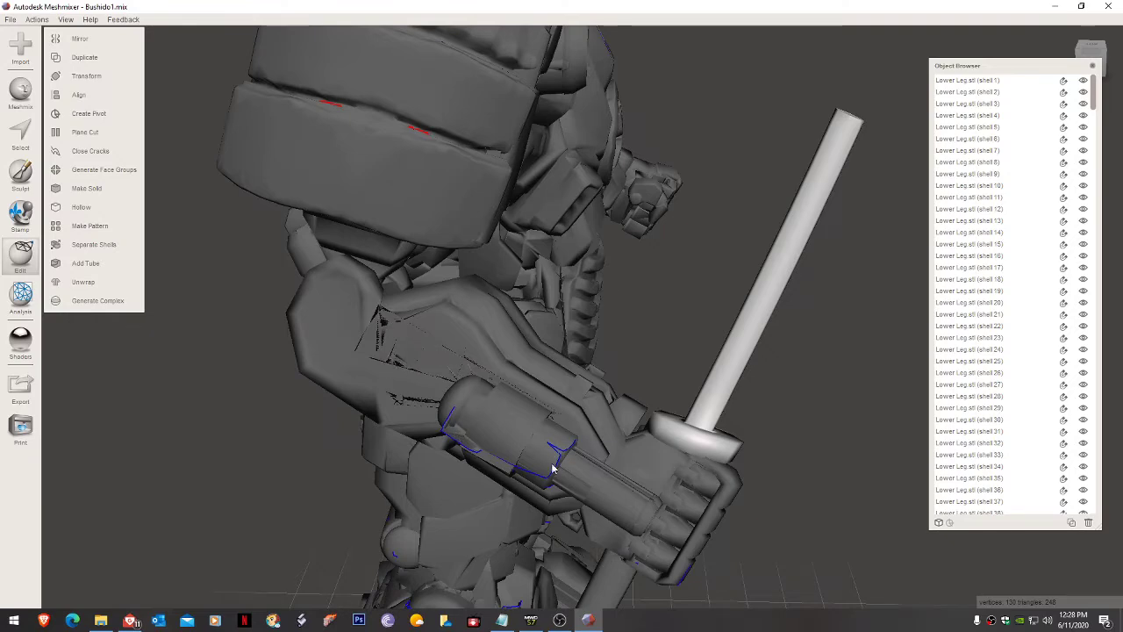
{"action": "right_click_drag", "start_coordinate": [472, 452], "coordinate": [518, 383]}
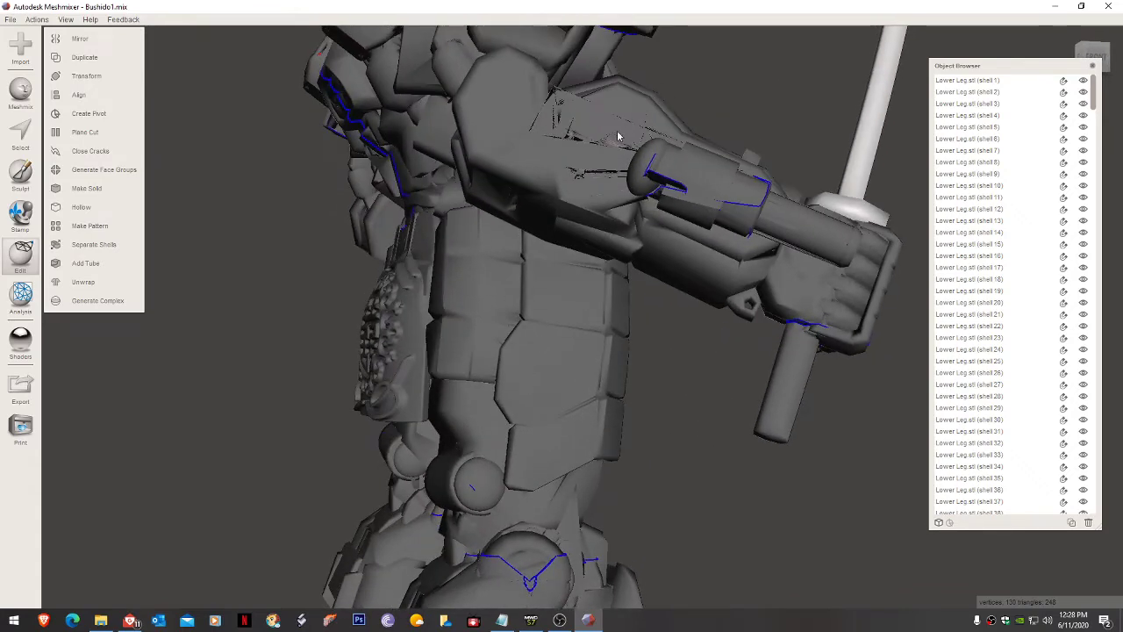
{"action": "right_click_drag", "start_coordinate": [664, 197], "coordinate": [633, 154]}
Step: Transform the mech's face shell, moving it 30.749 mm along Z out in front of the body
{"action": "left_click", "coordinate": [555, 159]}
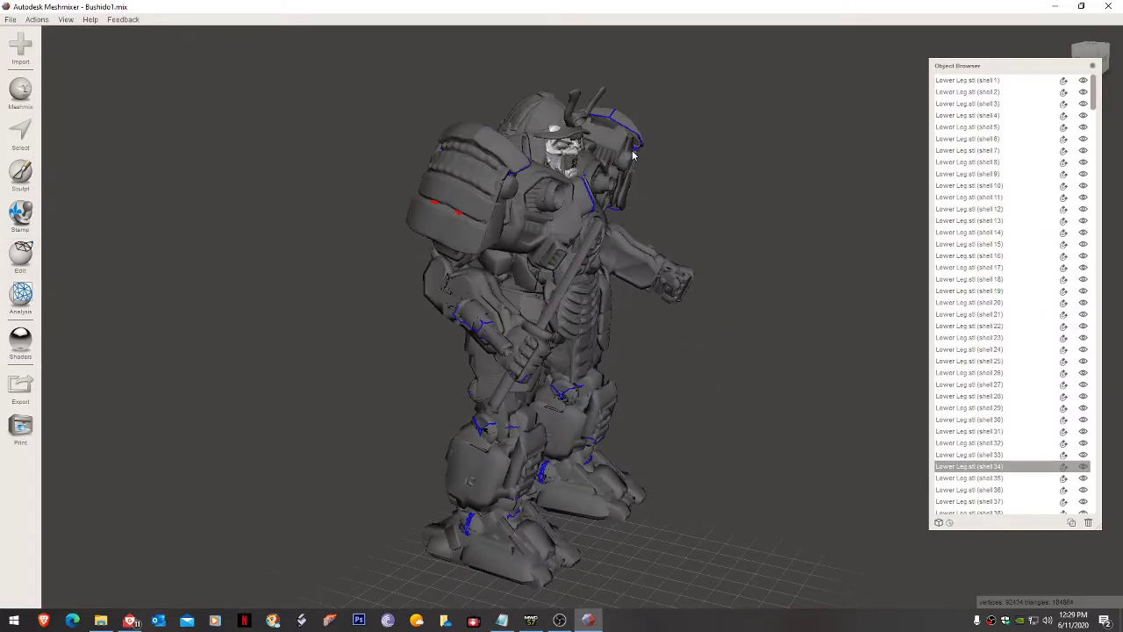
{"action": "key", "text": "t"}
{"action": "left_click_drag", "start_coordinate": [626, 159], "coordinate": [829, 168]}
{"action": "right_click_drag", "start_coordinate": [694, 273], "coordinate": [609, 265]}
{"action": "scroll", "coordinate": [564, 240], "scroll_direction": "up", "scroll_amount": 5}
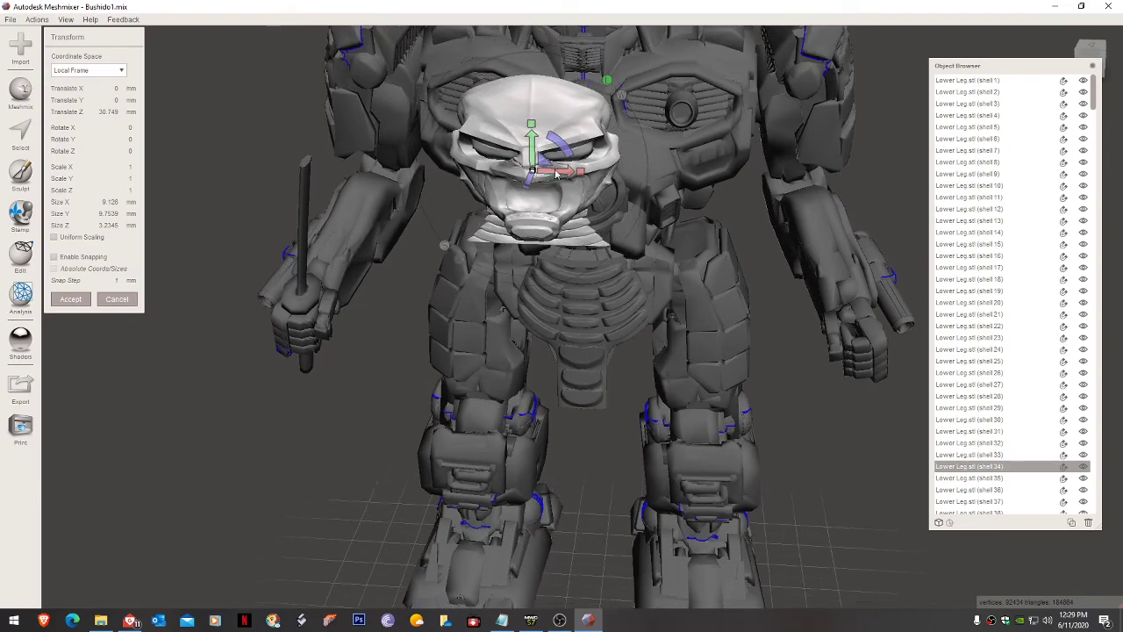
{"action": "right_click_drag", "start_coordinate": [692, 190], "coordinate": [649, 127]}
{"action": "scroll", "coordinate": [621, 188], "scroll_direction": "down", "scroll_amount": 5}
{"action": "scroll", "coordinate": [648, 172], "scroll_direction": "up", "scroll_amount": 5}
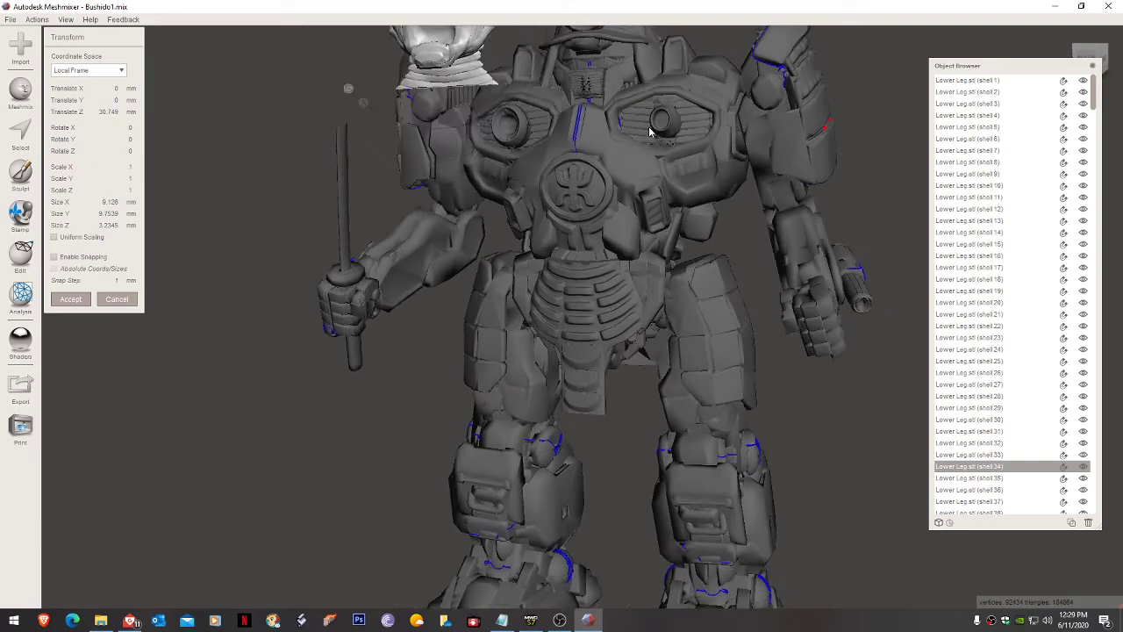
Step: Accept the face shell's move and delete that shell
{"action": "left_click", "coordinate": [599, 57]}
{"action": "right_click_drag", "start_coordinate": [615, 74], "coordinate": [632, 94]}
{"action": "scroll", "coordinate": [660, 149], "scroll_direction": "down", "scroll_amount": 5}
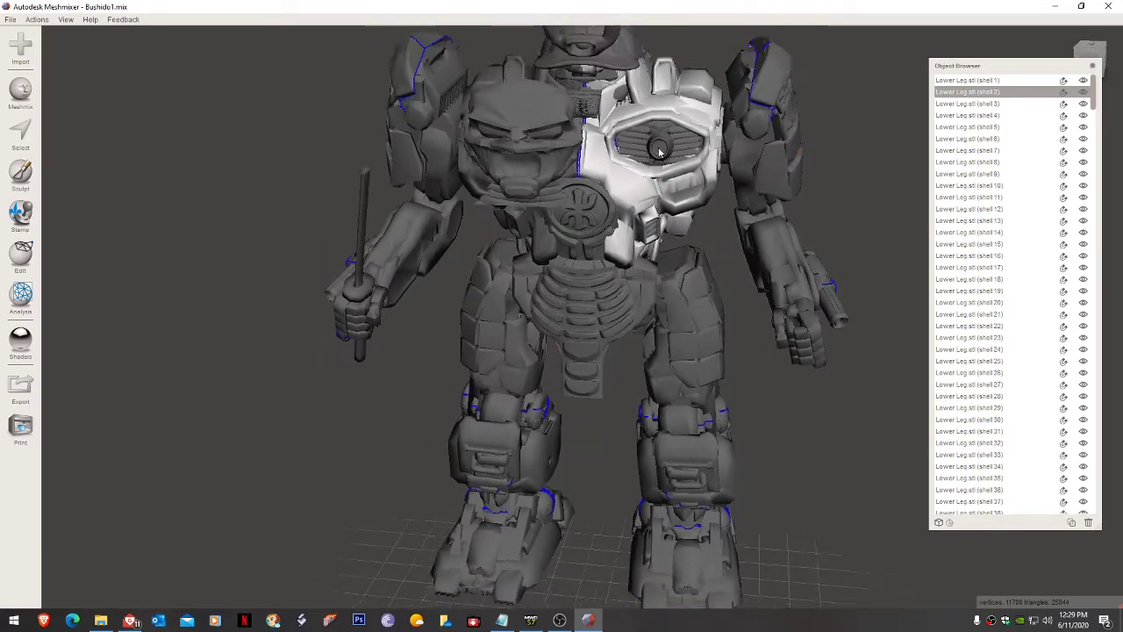
{"action": "mouse_move", "coordinate": [660, 150]}
{"action": "right_mouse_down"}
{"action": "mouse_move", "coordinate": [675, 175]}
{"action": "mouse_move", "coordinate": [656, 158]}
{"action": "right_mouse_up"}
{"action": "left_click", "coordinate": [527, 180]}
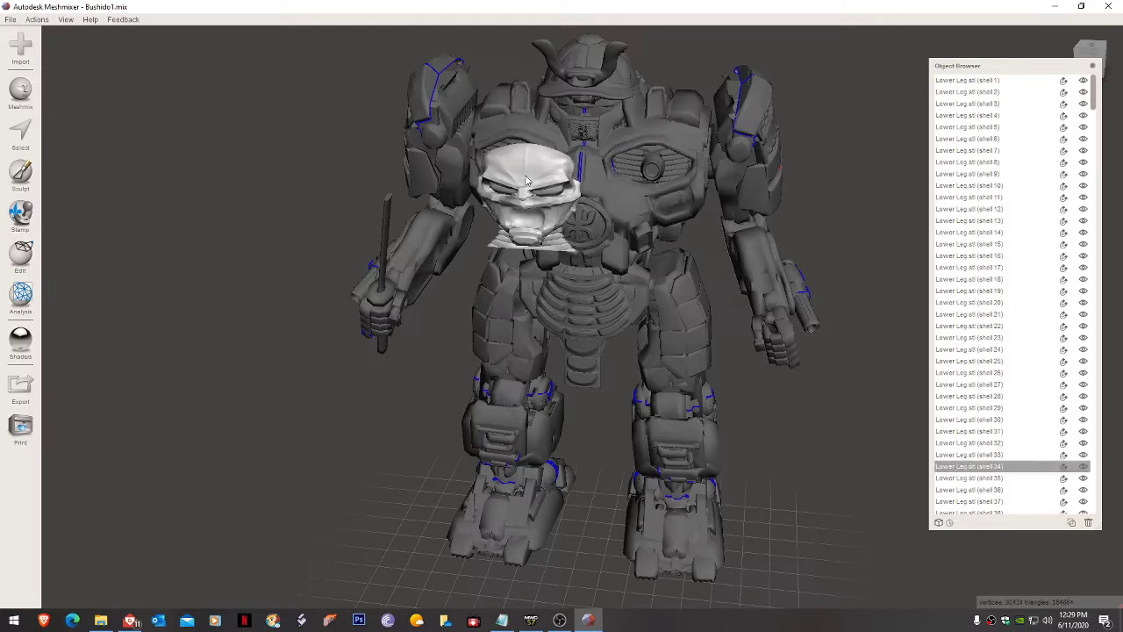
{"action": "key", "text": "Delete"}
Step: Examine both chest halves by selecting each and browse through the full list of shells
{"action": "left_click", "coordinate": [626, 149]}
{"action": "right_click_drag", "start_coordinate": [625, 149], "coordinate": [614, 175]}
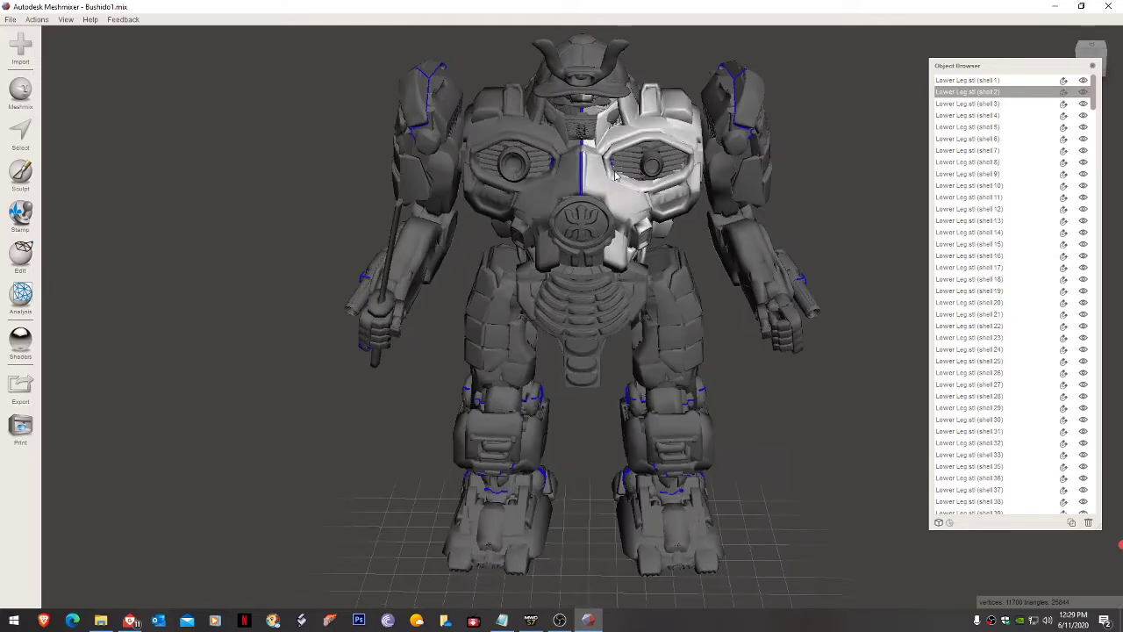
{"action": "left_click", "coordinate": [549, 186]}
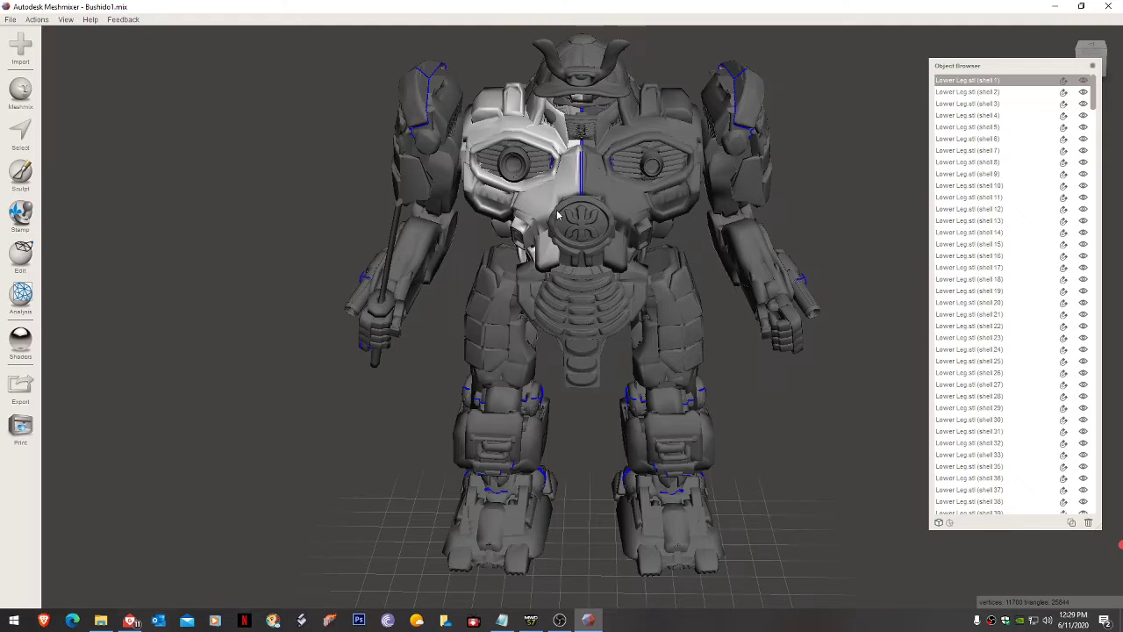
{"action": "right_click_drag", "start_coordinate": [616, 238], "coordinate": [682, 233]}
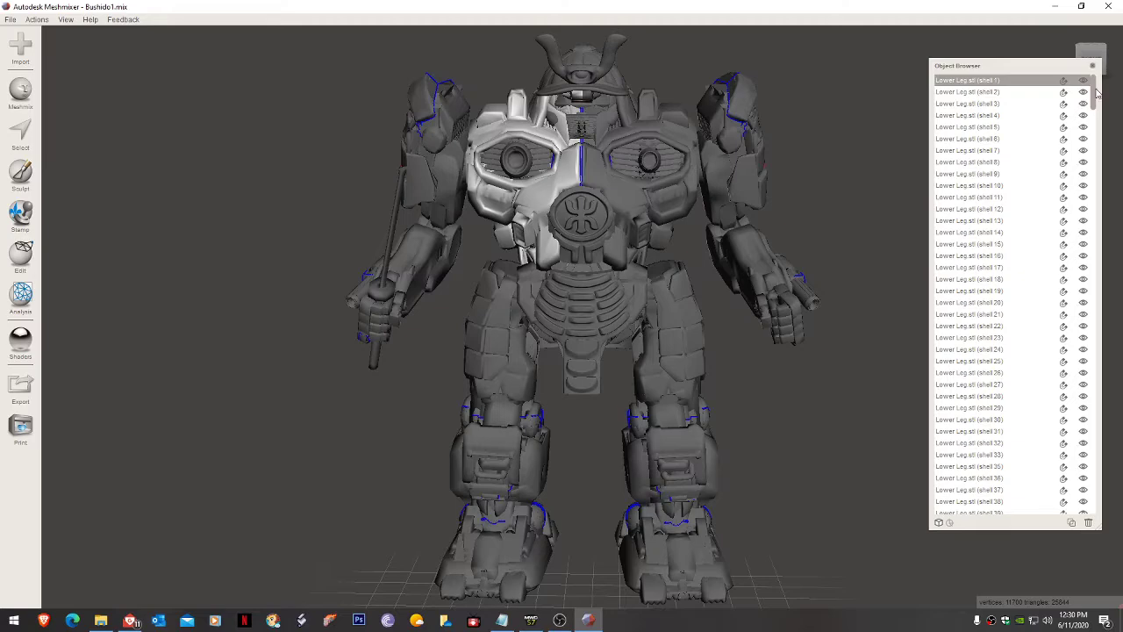
{"action": "left_click_drag", "start_coordinate": [1096, 93], "coordinate": [1120, 554]}
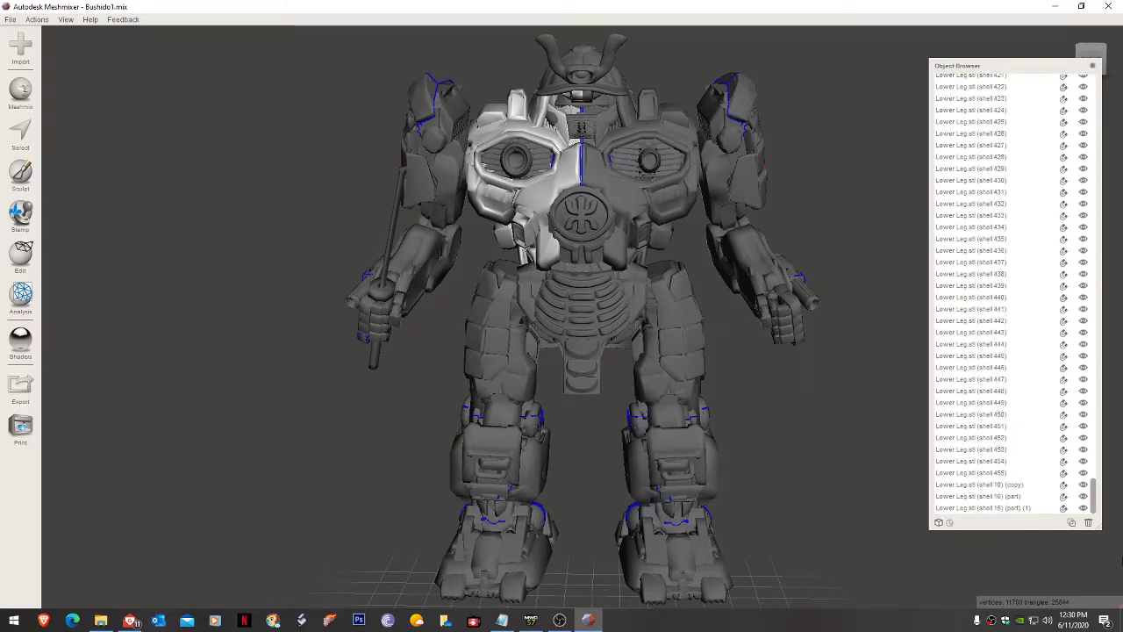
{"action": "scroll", "coordinate": [971, 218], "scroll_direction": "up", "scroll_amount": 20}
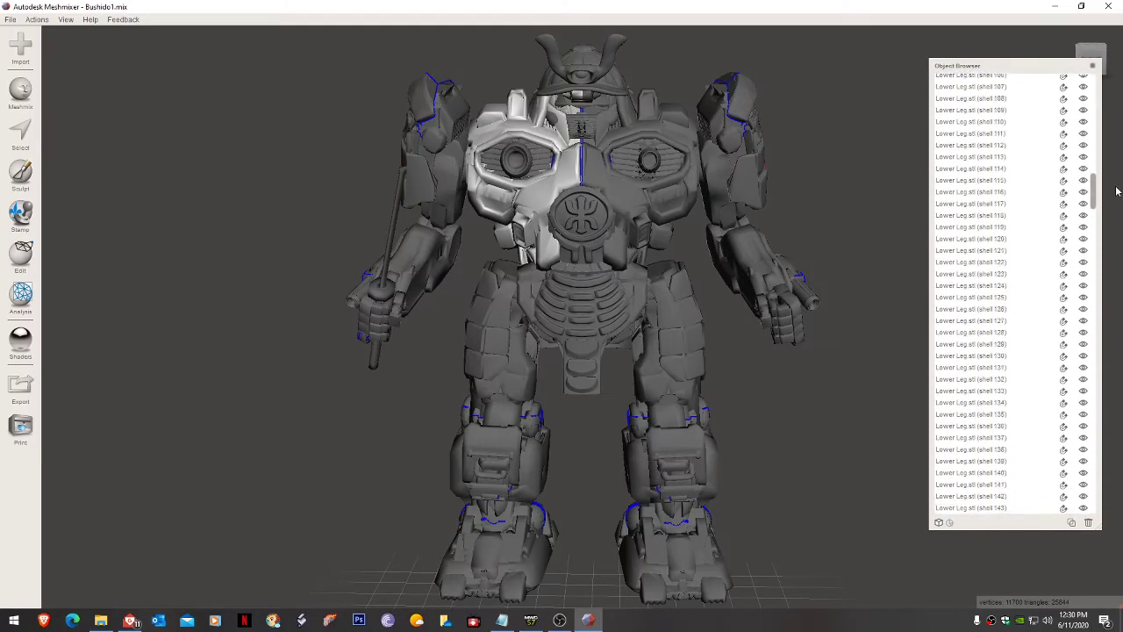
Step: Delete the detailed shell at the ankle of the mech's left foot
{"action": "left_click", "coordinate": [664, 442]}
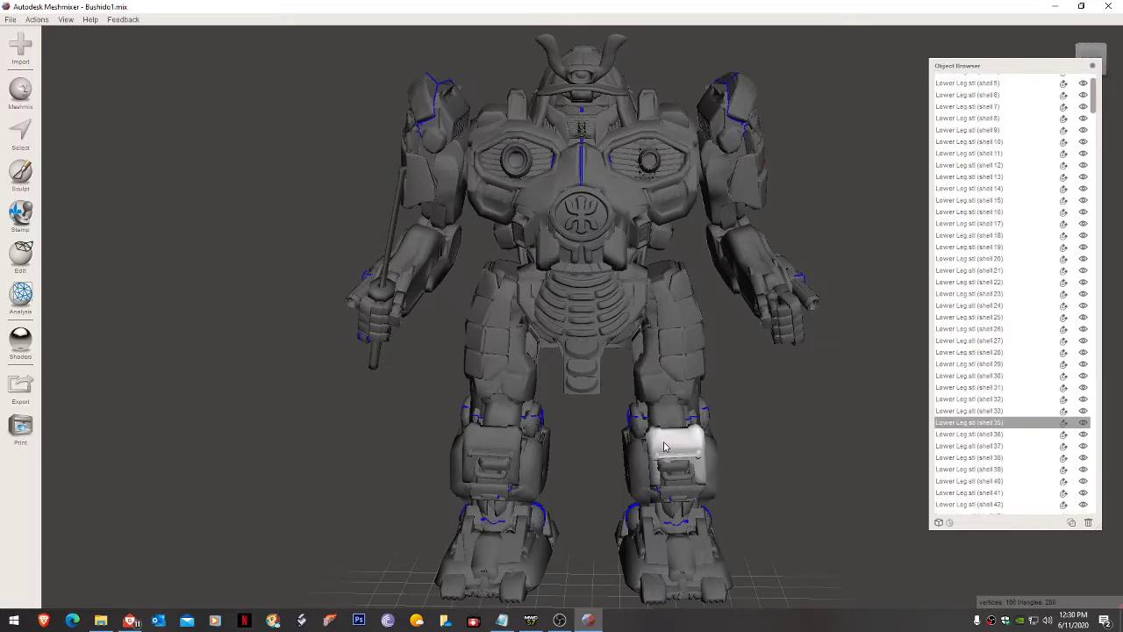
{"action": "right_click_drag", "start_coordinate": [737, 402], "coordinate": [579, 464]}
{"action": "scroll", "coordinate": [579, 464], "scroll_direction": "up", "scroll_amount": 5}
{"action": "right_click_drag", "start_coordinate": [658, 430], "coordinate": [583, 395]}
{"action": "scroll", "coordinate": [612, 583], "scroll_direction": "up", "scroll_amount": 5}
{"action": "right_click_drag", "start_coordinate": [616, 544], "coordinate": [386, 483]}
{"action": "right_click_drag", "start_coordinate": [800, 589], "coordinate": [779, 577]}
{"action": "scroll", "coordinate": [794, 587], "scroll_direction": "down", "scroll_amount": 3}
{"action": "left_click", "coordinate": [832, 488]}
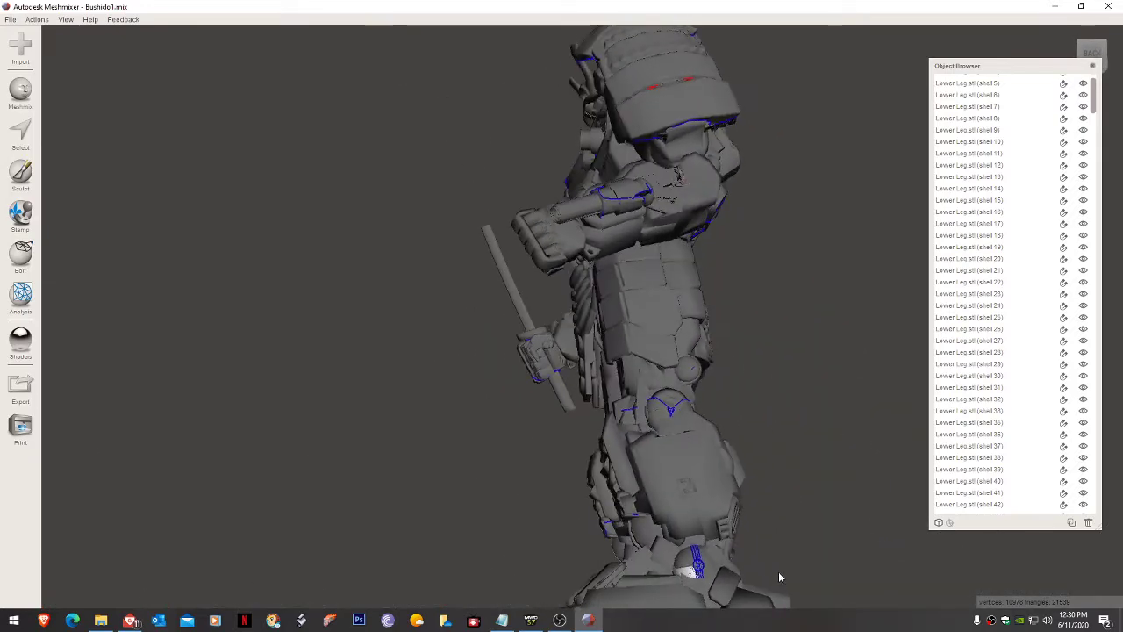
{"action": "right_click_drag", "start_coordinate": [740, 573], "coordinate": [710, 568]}
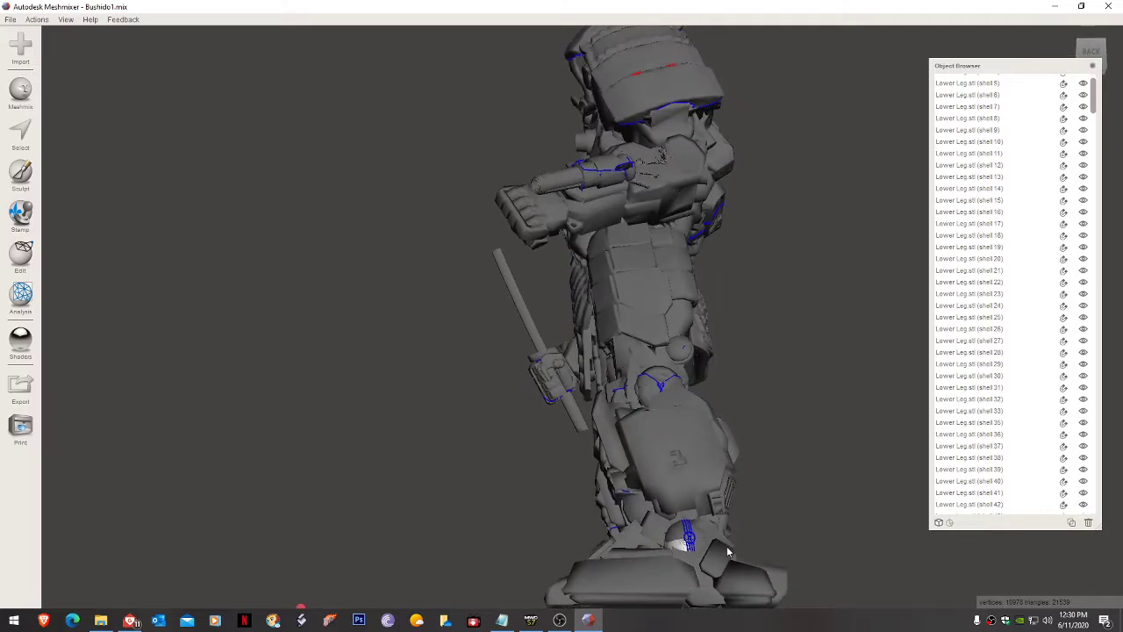
{"action": "key", "text": "Delete"}
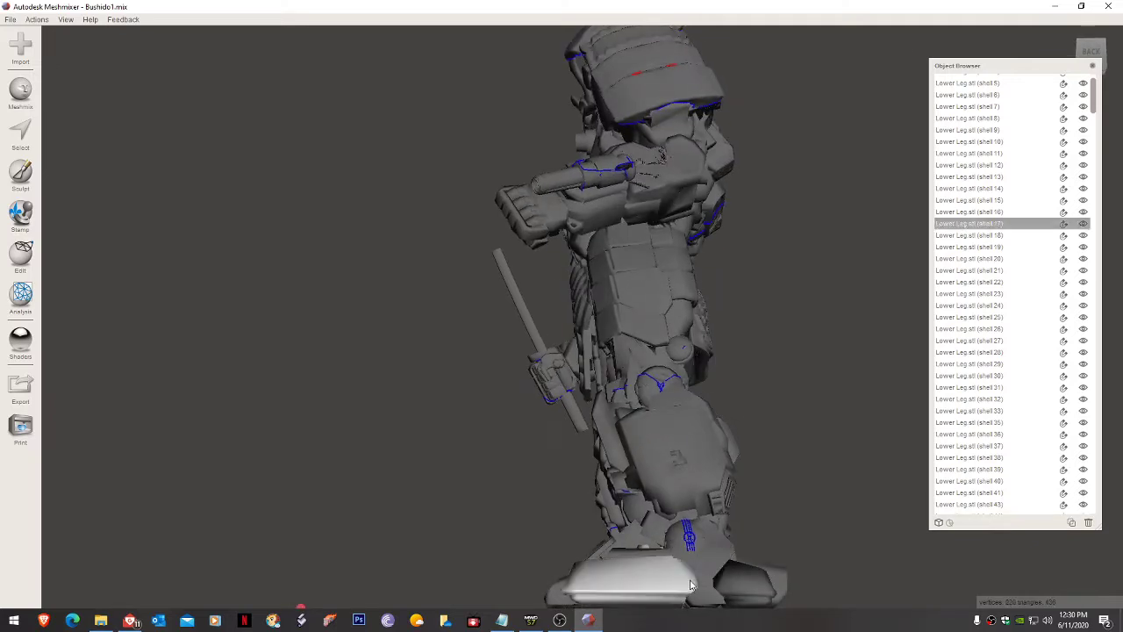
Step: Delete the outer armour shells of the mech's left foot one by one from the side
{"action": "left_click", "coordinate": [651, 572]}
{"action": "key", "text": "Delete"}
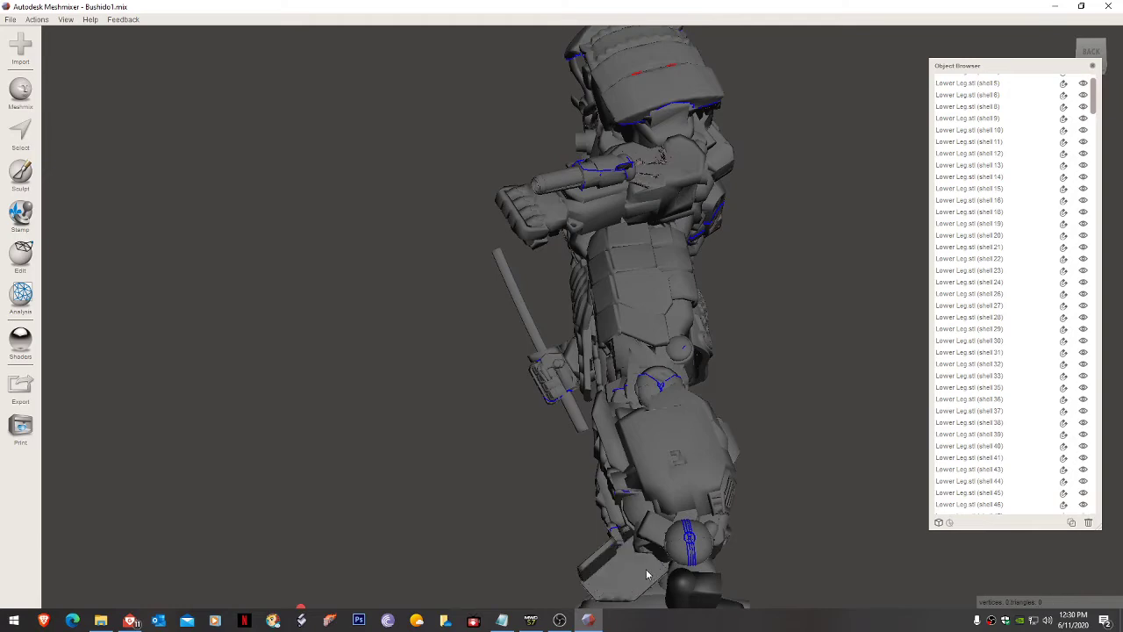
{"action": "left_click", "coordinate": [646, 572]}
{"action": "key", "text": "Delete"}
{"action": "left_click", "coordinate": [643, 569]}
{"action": "key", "text": "Delete"}
{"action": "left_click", "coordinate": [648, 529]}
{"action": "key", "text": "Delete"}
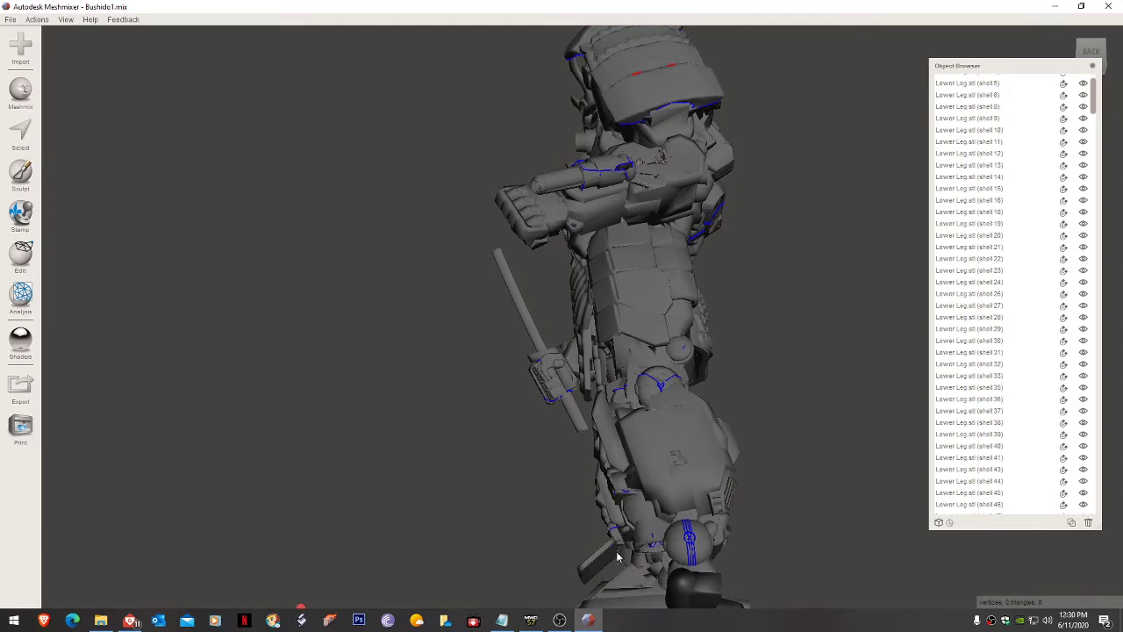
Step: Delete the remaining foot shells under the mech's left ankle from the rear view
{"action": "right_click_drag", "start_coordinate": [605, 551], "coordinate": [532, 544]}
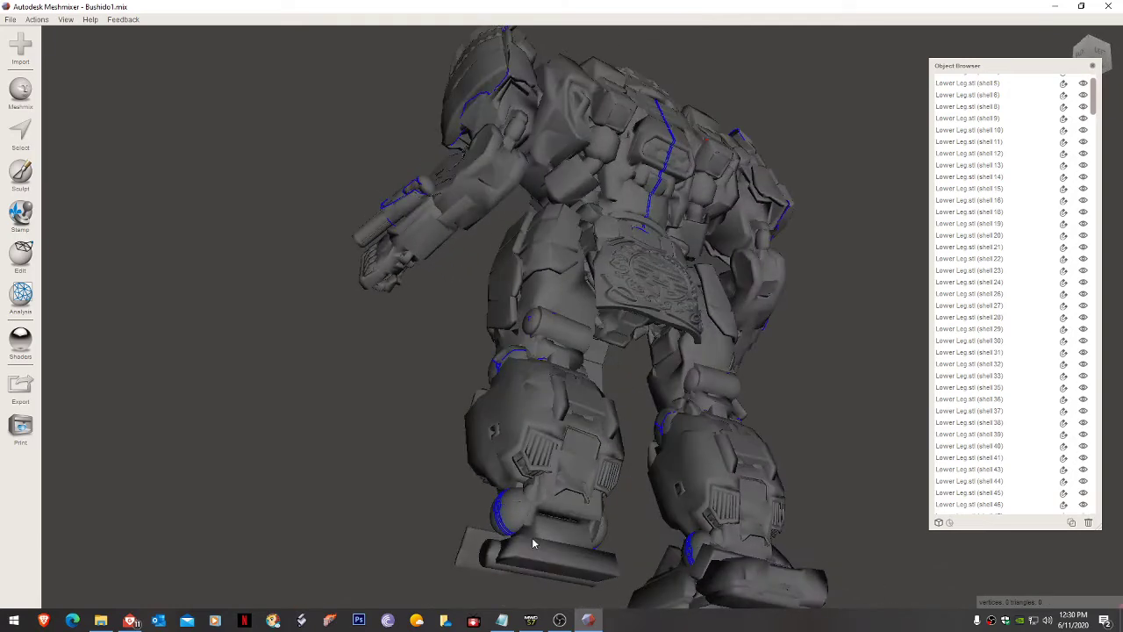
{"action": "left_click", "coordinate": [532, 538]}
{"action": "key", "text": "Delete"}
{"action": "left_click", "coordinate": [534, 531]}
{"action": "key", "text": "Delete"}
{"action": "left_click", "coordinate": [531, 537]}
{"action": "key", "text": "Delete"}
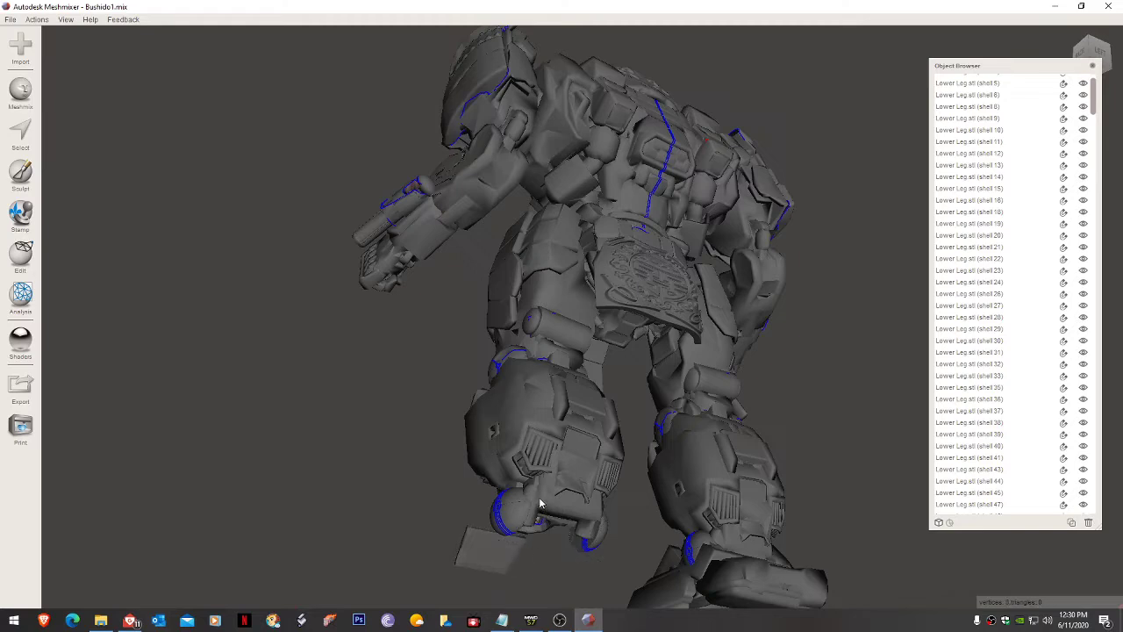
Step: Delete the shells between the two ankle joint spheres at the base of the left lower leg
{"action": "left_click", "coordinate": [539, 506]}
{"action": "key", "text": "Delete"}
{"action": "left_click", "coordinate": [551, 506]}
{"action": "key", "text": "Delete"}
{"action": "left_click", "coordinate": [552, 505]}
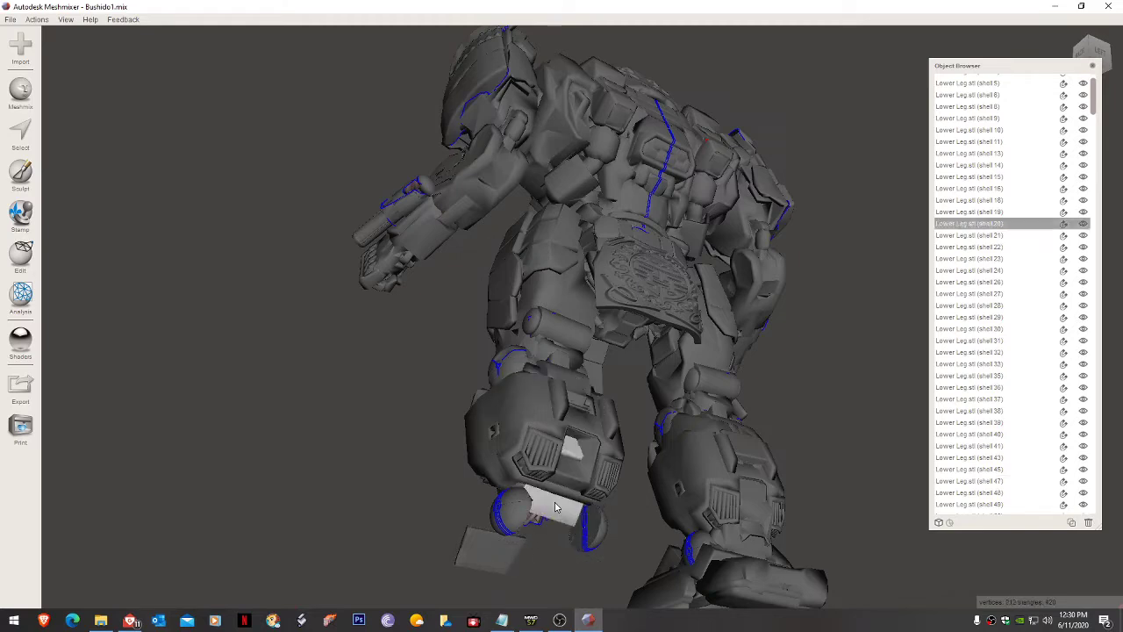
{"action": "key", "text": "Delete"}
Step: Delete the large calf armour shells and the inner shell beneath them on the mech's left lower leg
{"action": "left_click", "coordinate": [521, 456]}
{"action": "key", "text": "Delete"}
{"action": "left_click", "coordinate": [506, 459]}
{"action": "key", "text": "Delete"}
{"action": "key", "text": "Delete"}
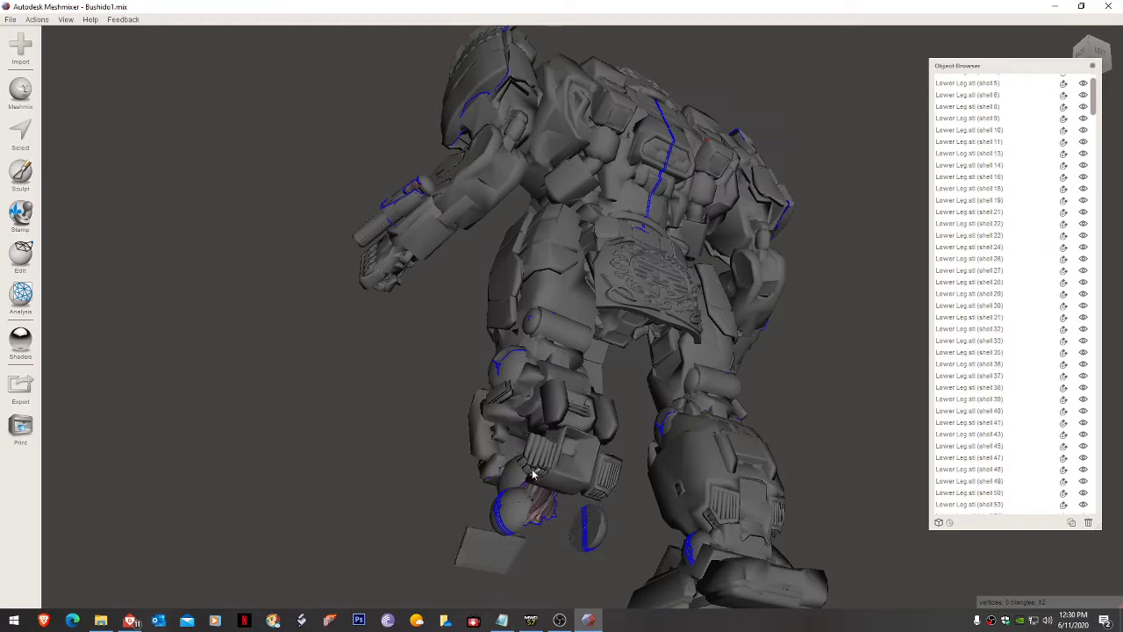
{"action": "left_click", "coordinate": [533, 475]}
{"action": "key", "text": "Delete"}
Step: Delete the ankle joint sphere's shell on the side of the mech's left leg
{"action": "right_click_drag", "start_coordinate": [533, 474], "coordinate": [590, 552]}
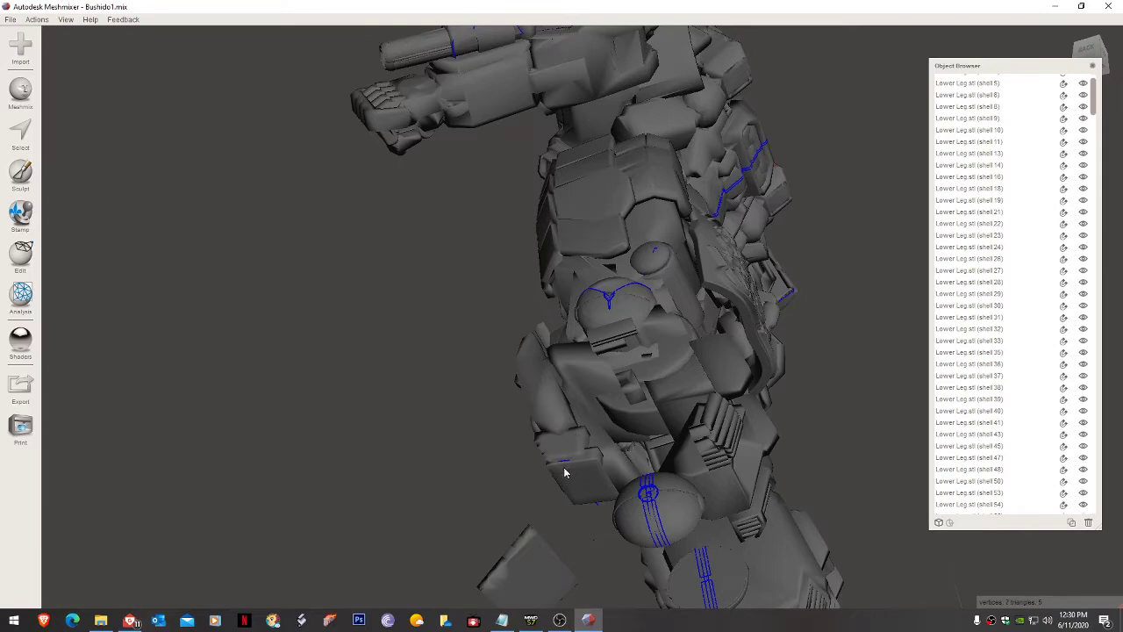
{"action": "right_click_drag", "start_coordinate": [574, 480], "coordinate": [697, 502]}
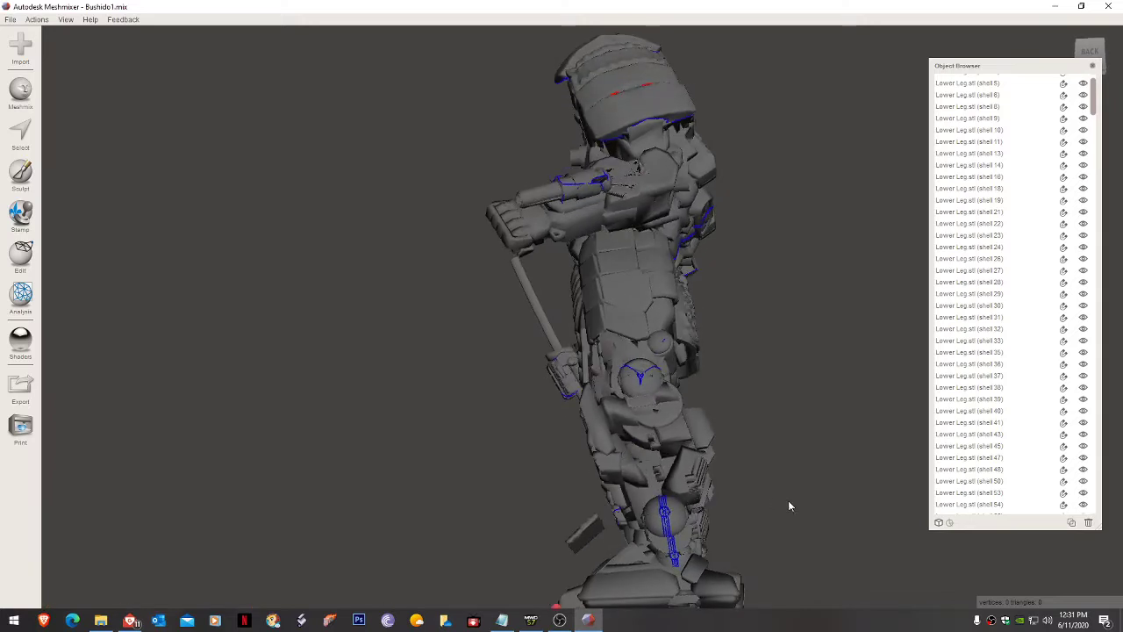
{"action": "right_click_drag", "start_coordinate": [787, 501], "coordinate": [737, 498]}
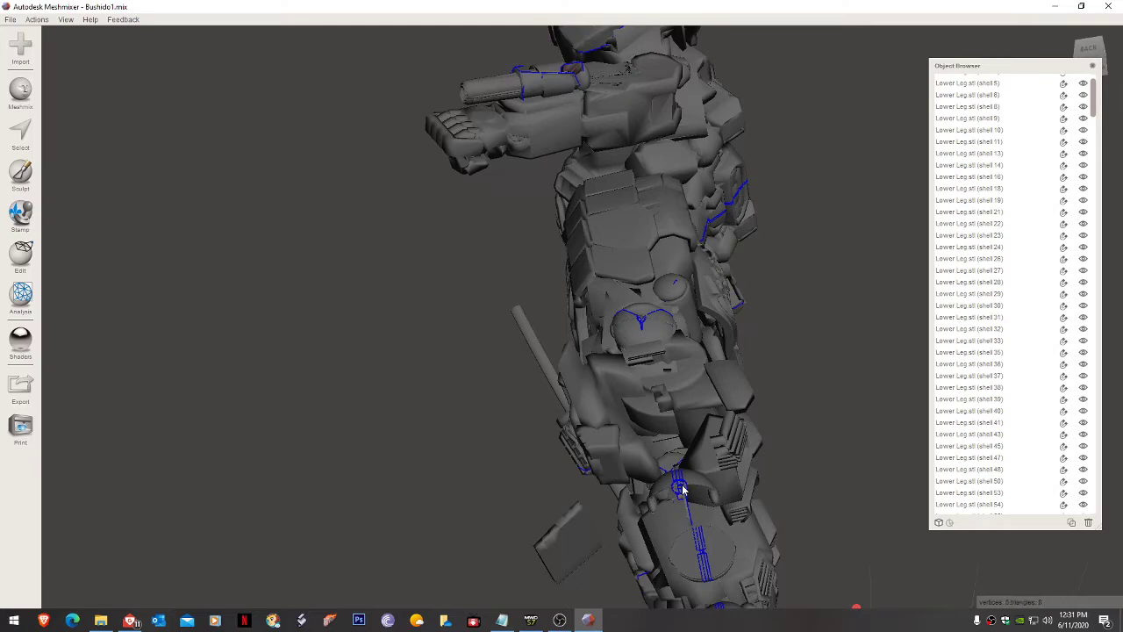
{"action": "left_click", "coordinate": [680, 490]}
{"action": "key", "text": "Delete"}
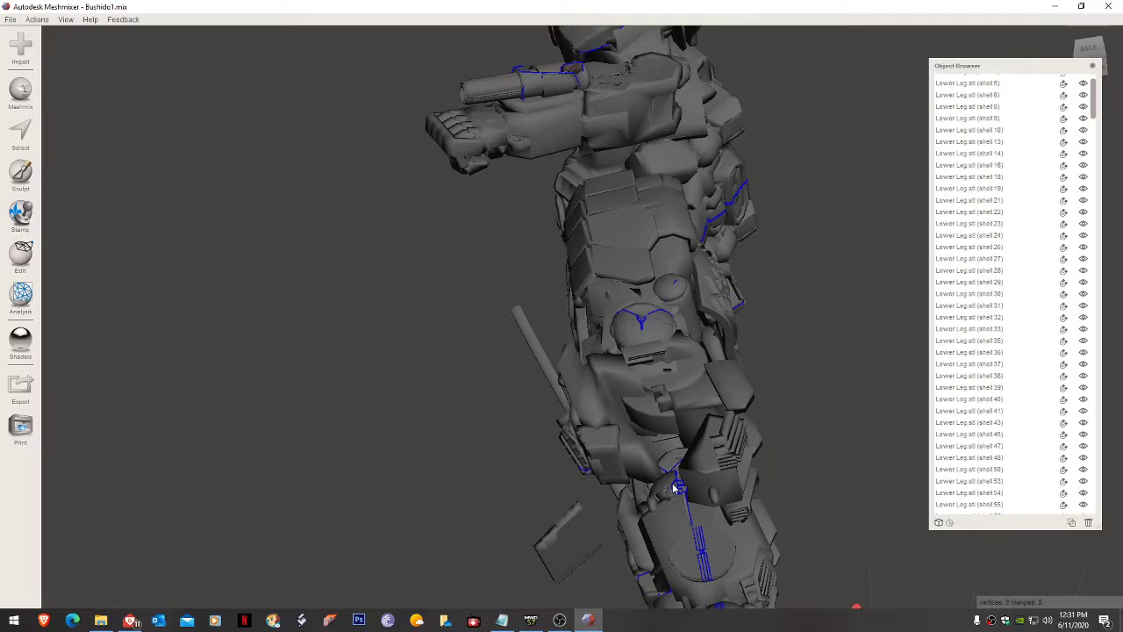
Step: Examine the stripped left lower leg and the whole mech from the side, close up and from the front
{"action": "scroll", "coordinate": [707, 537], "scroll_direction": "down", "scroll_amount": 2}
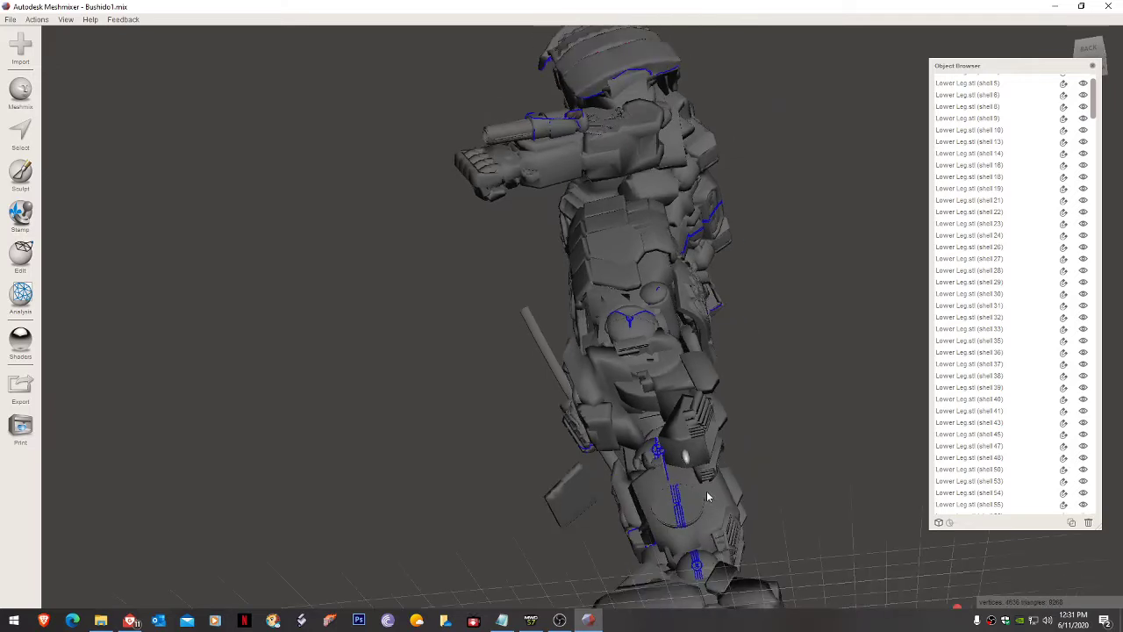
{"action": "right_click_drag", "start_coordinate": [707, 497], "coordinate": [690, 526]}
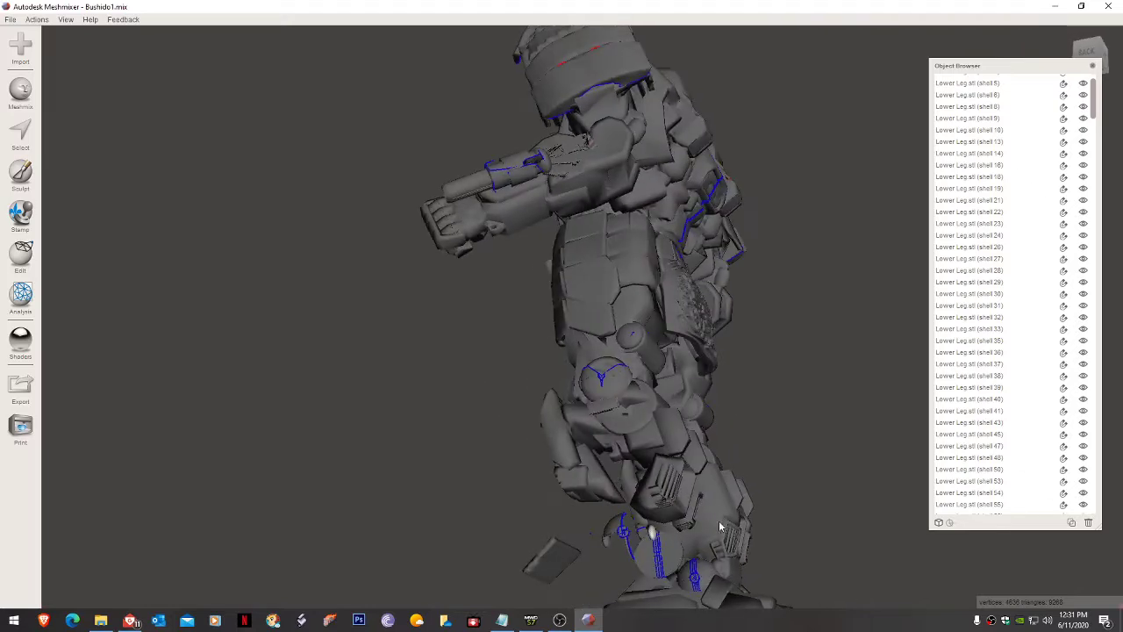
{"action": "right_click_drag", "start_coordinate": [758, 518], "coordinate": [506, 478]}
{"action": "scroll", "coordinate": [584, 483], "scroll_direction": "up", "scroll_amount": 6}
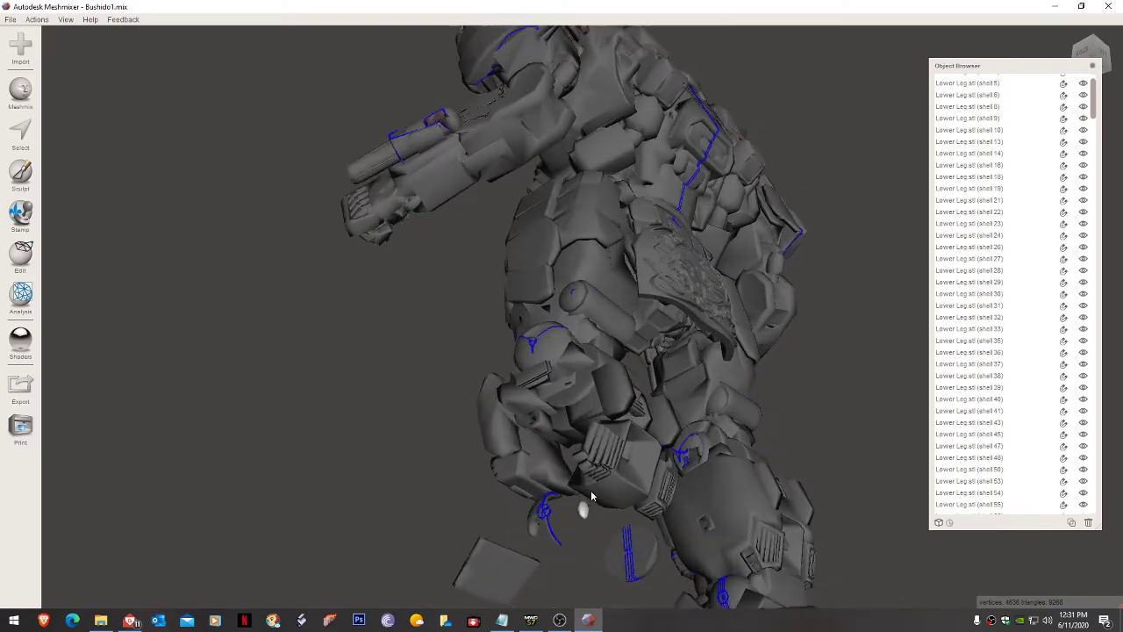
{"action": "scroll", "coordinate": [613, 498], "scroll_direction": "up", "scroll_amount": 8}
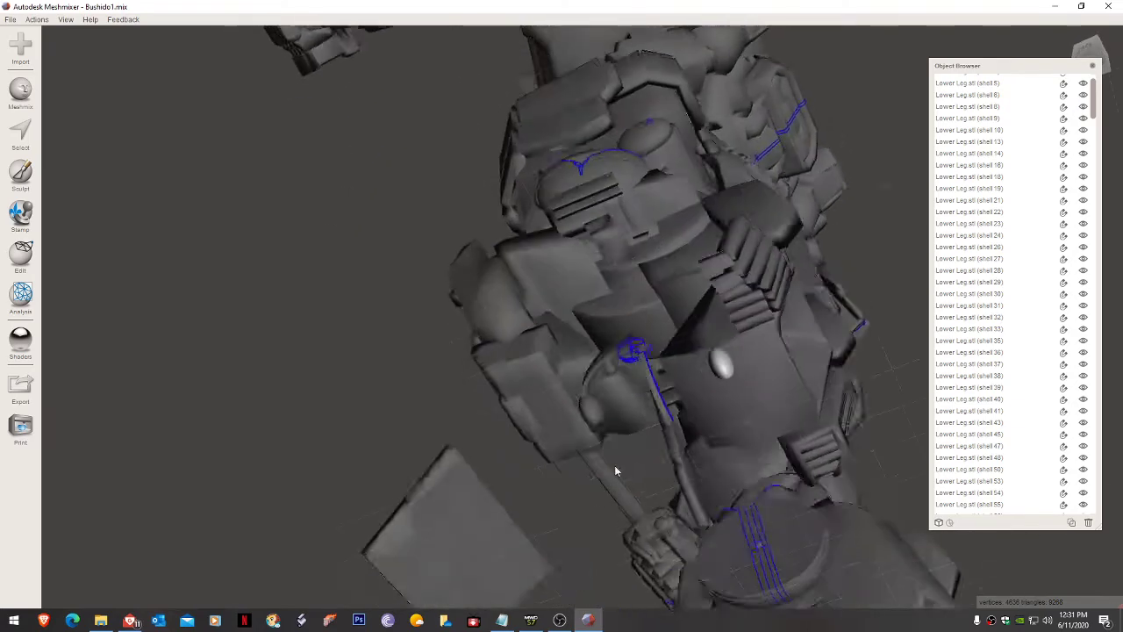
{"action": "scroll", "coordinate": [688, 502], "scroll_direction": "down", "scroll_amount": 3}
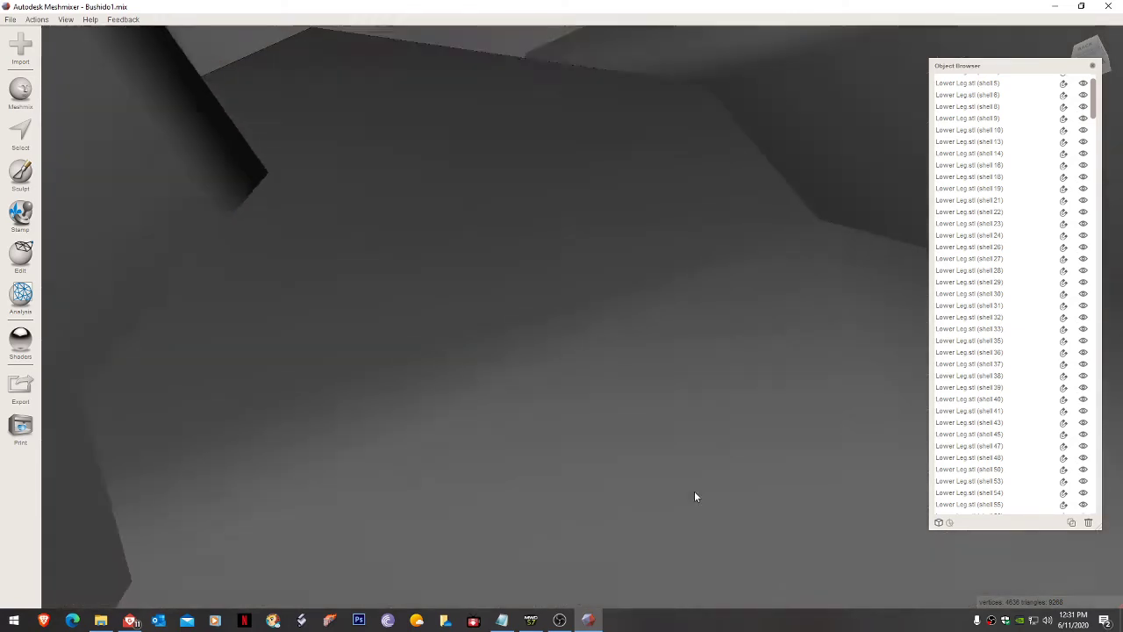
{"action": "scroll", "coordinate": [700, 486], "scroll_direction": "up", "scroll_amount": 1}
{"action": "scroll", "coordinate": [709, 502], "scroll_direction": "down", "scroll_amount": 7}
{"action": "scroll", "coordinate": [715, 530], "scroll_direction": "down", "scroll_amount": 10}
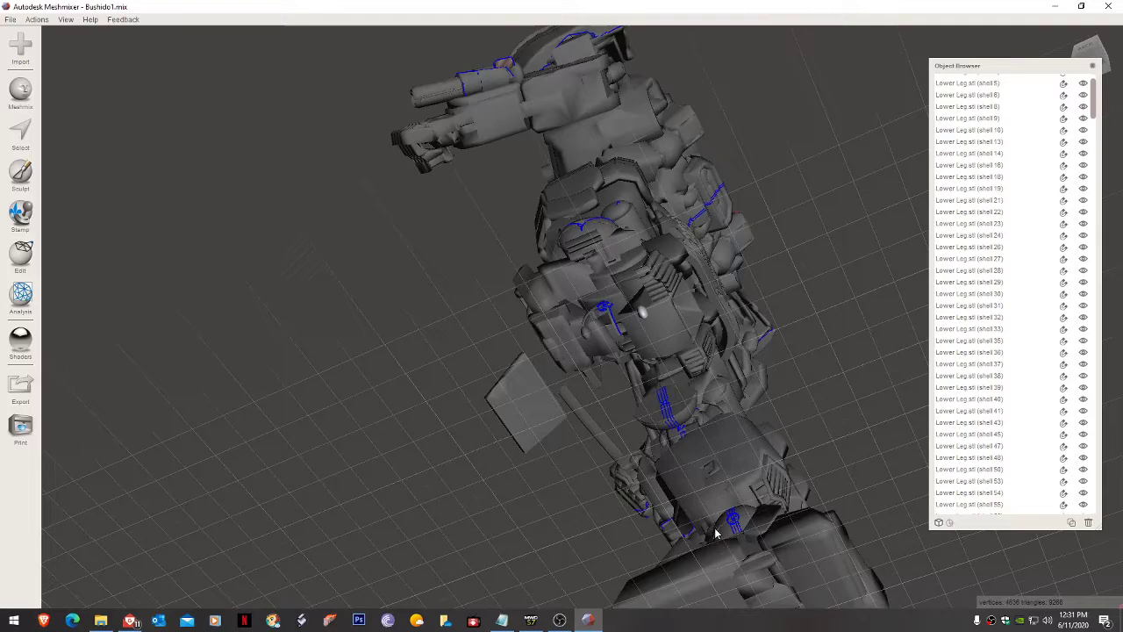
{"action": "right_click_drag", "start_coordinate": [715, 531], "coordinate": [770, 490]}
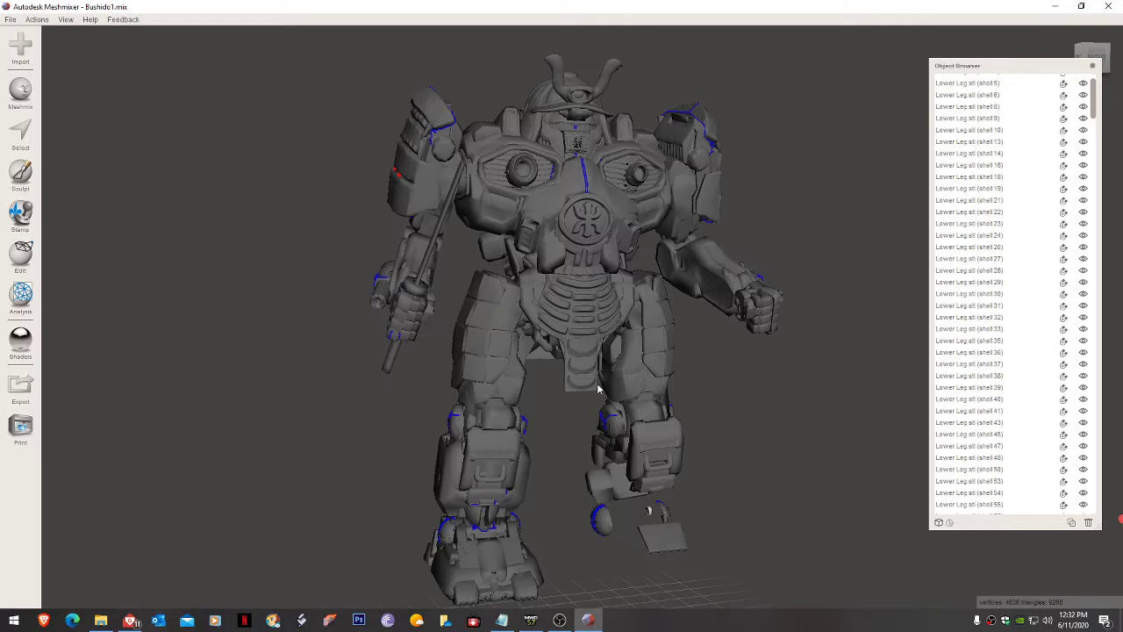
{"action": "right_click_drag", "start_coordinate": [492, 311], "coordinate": [614, 289]}
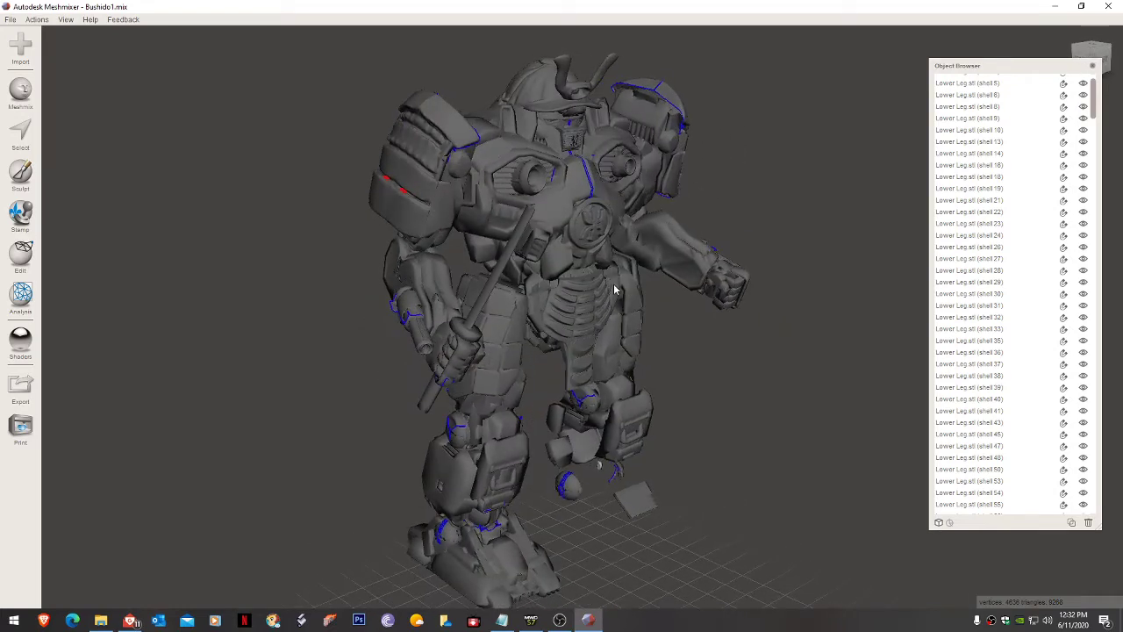
Step: Open the Bushido3.mix scene, discarding the unsaved changes to the current one
{"action": "left_click", "coordinate": [9, 20]}
{"action": "left_click", "coordinate": [20, 41]}
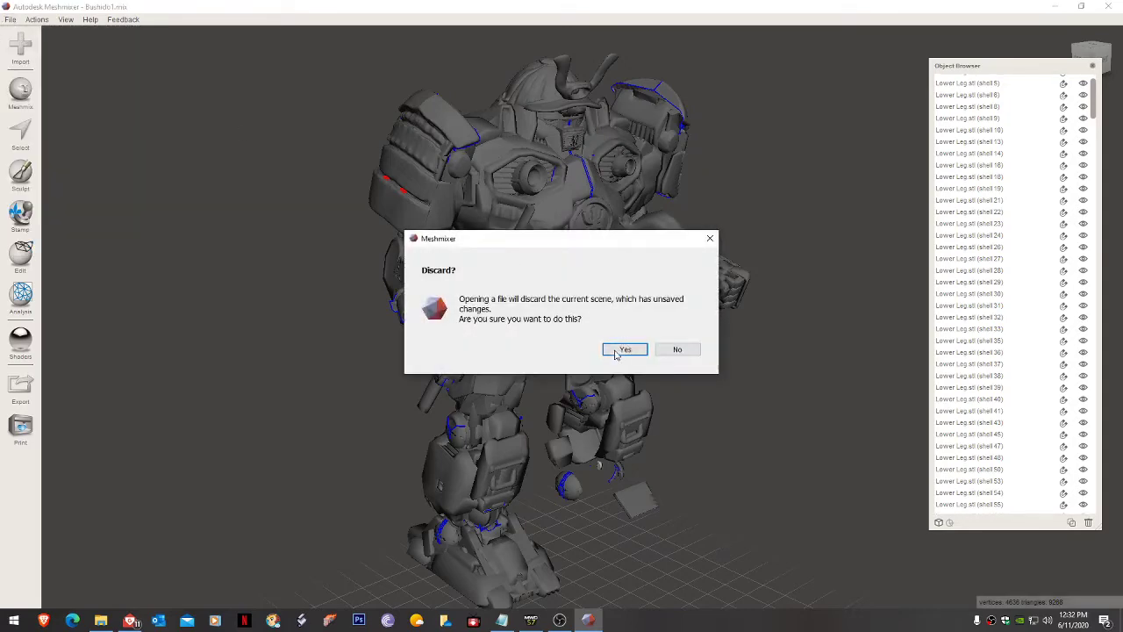
{"action": "left_click", "coordinate": [623, 350]}
{"action": "double_click", "coordinate": [138, 148]}
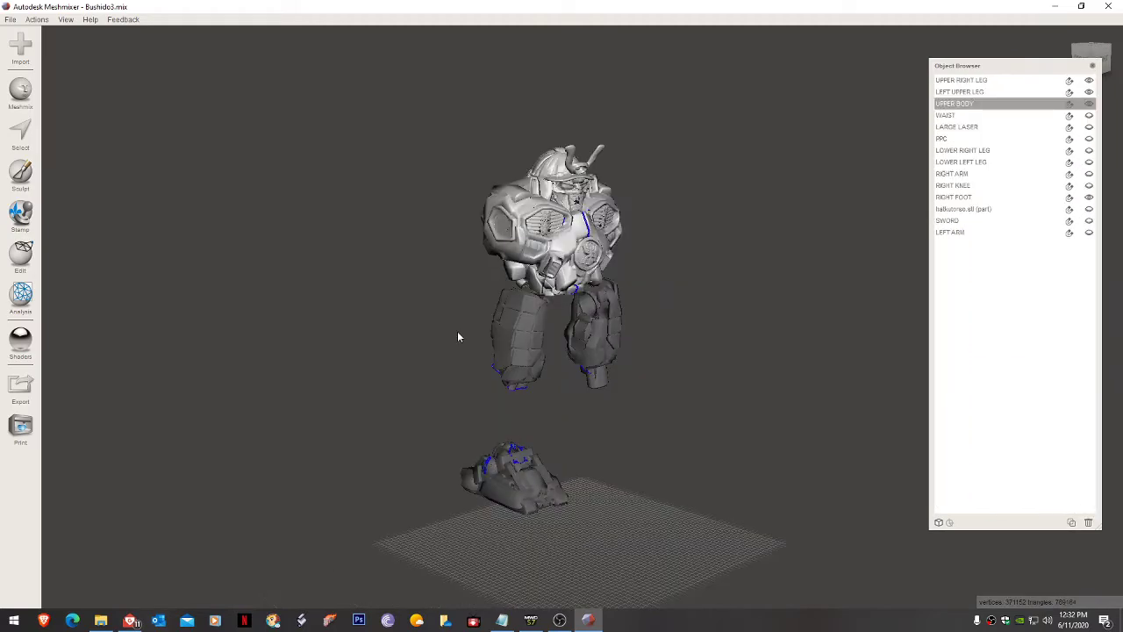
Step: Examine the combined parts by selecting the left upper leg, upper body, upper right leg and right foot in turn
{"action": "right_click_drag", "start_coordinate": [670, 381], "coordinate": [632, 365]}
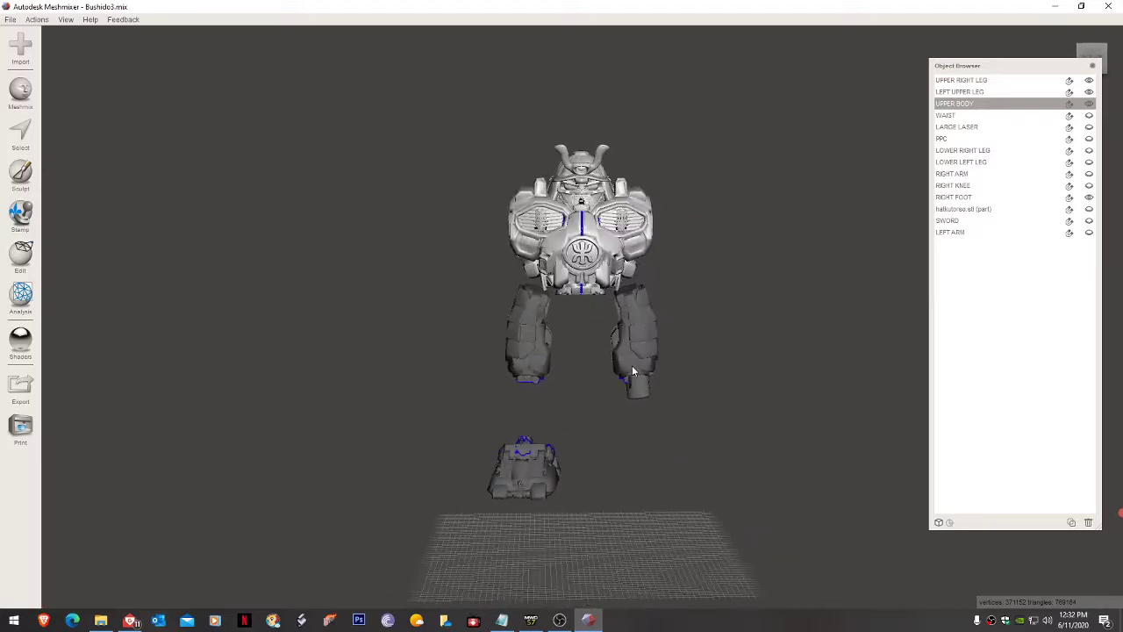
{"action": "left_click", "coordinate": [644, 342]}
{"action": "left_click", "coordinate": [588, 255]}
{"action": "right_click_drag", "start_coordinate": [588, 255], "coordinate": [646, 270]}
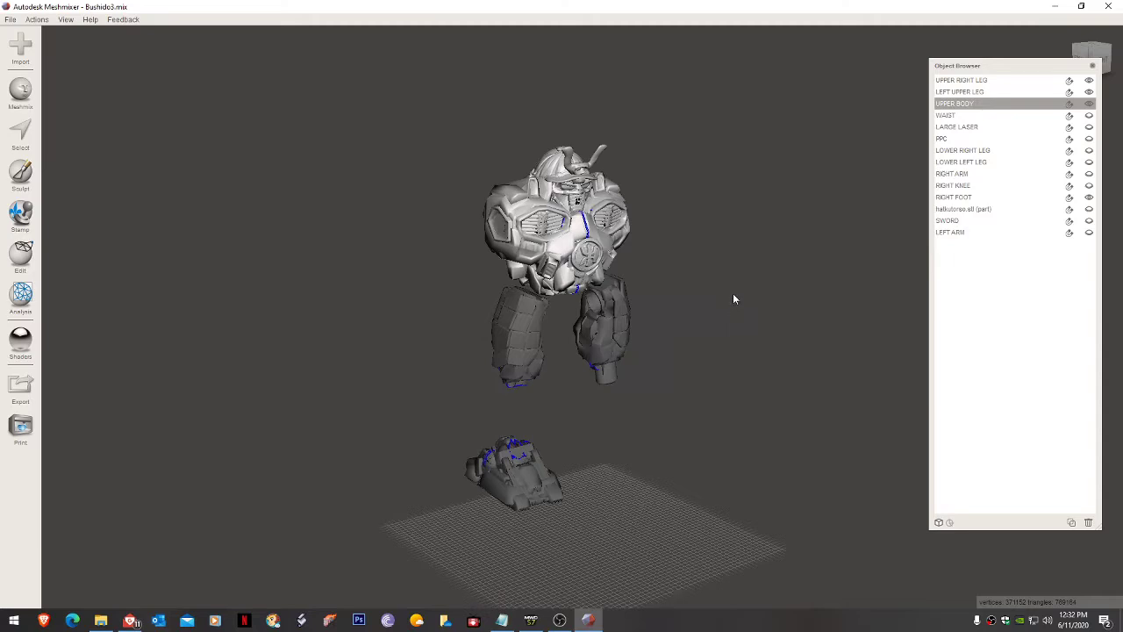
{"action": "right_click_drag", "start_coordinate": [729, 286], "coordinate": [624, 260]}
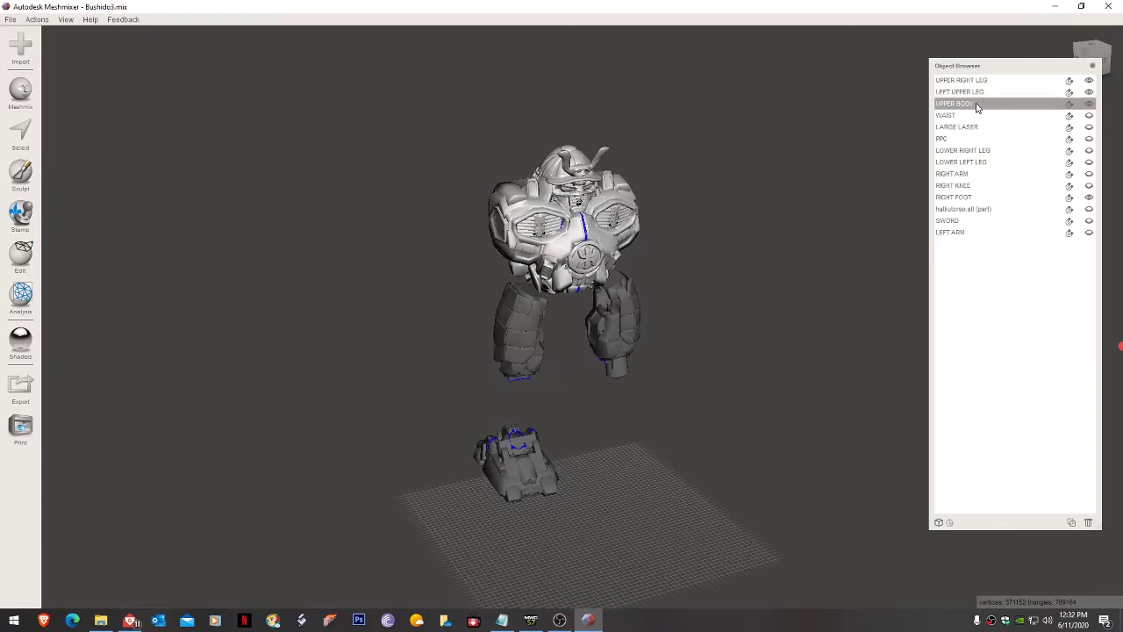
{"action": "left_click", "coordinate": [525, 325]}
{"action": "right_click_drag", "start_coordinate": [524, 324], "coordinate": [680, 268]}
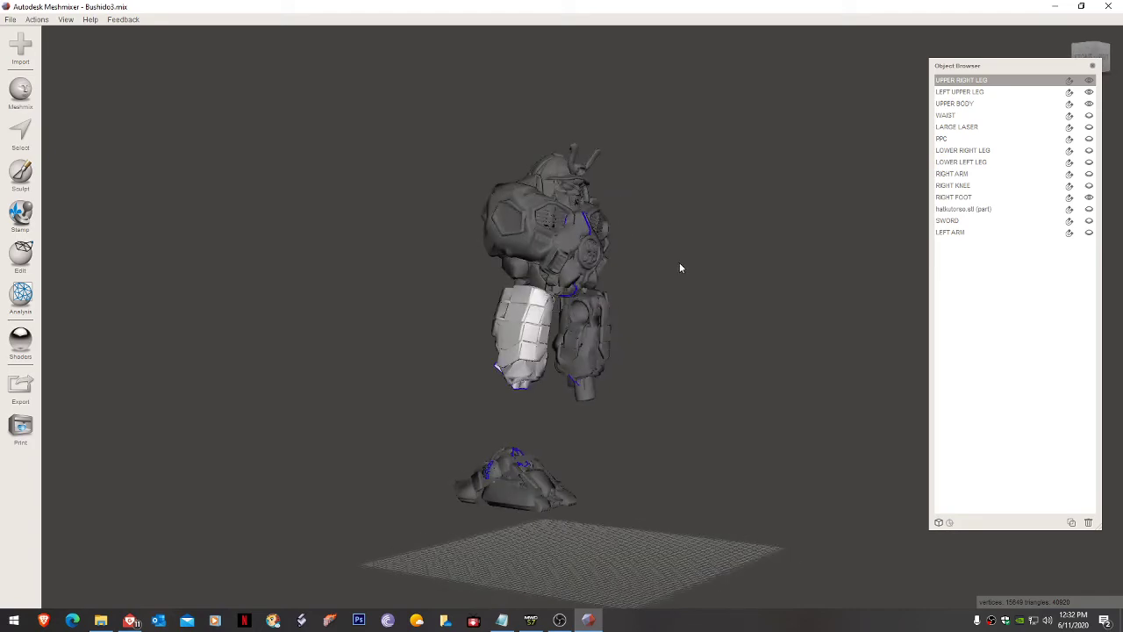
{"action": "left_click", "coordinate": [515, 489]}
{"action": "right_click_drag", "start_coordinate": [515, 489], "coordinate": [208, 467]}
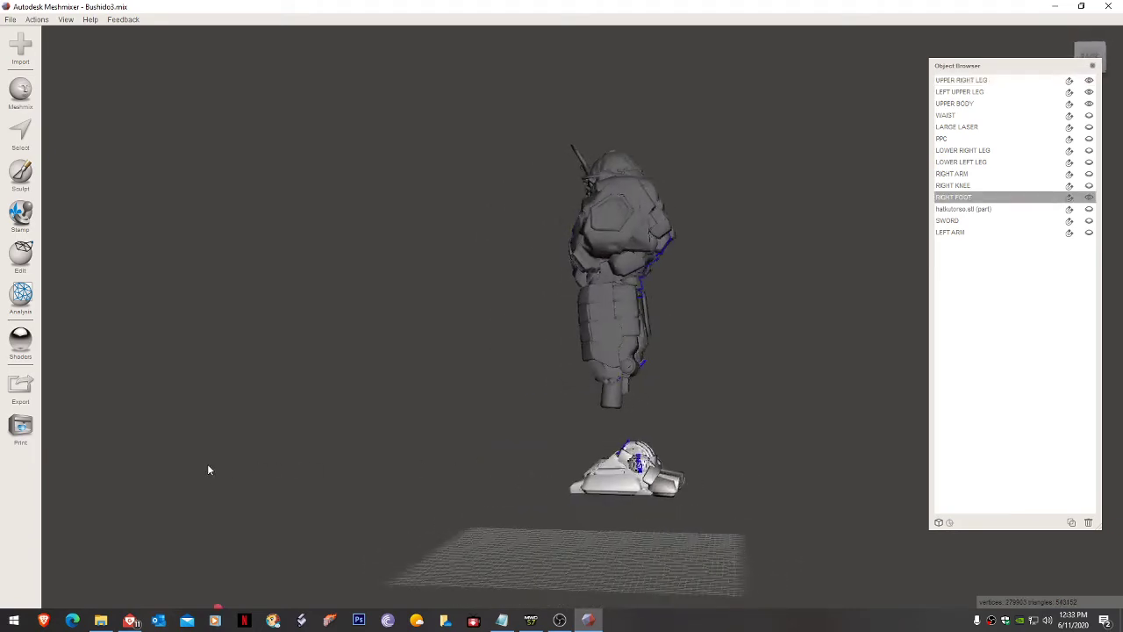
Step: Compare the lower ends of both upper legs from behind and inspect the upper right leg's cut opening up close
{"action": "right_click_drag", "start_coordinate": [690, 396], "coordinate": [536, 388]}
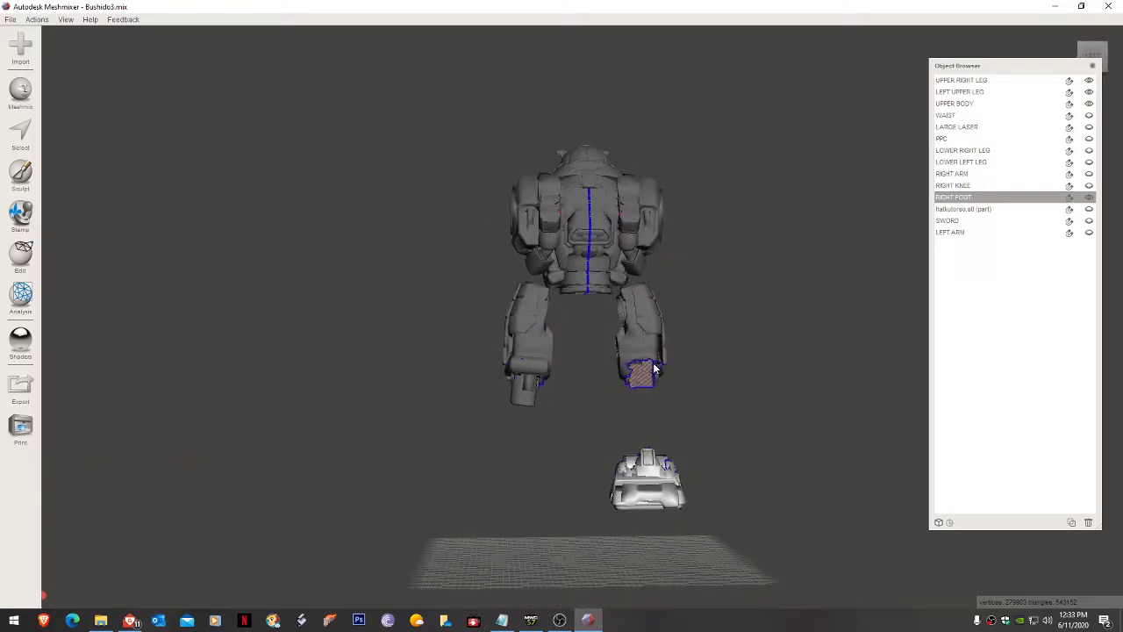
{"action": "left_click", "coordinate": [519, 369]}
{"action": "left_click", "coordinate": [643, 362]}
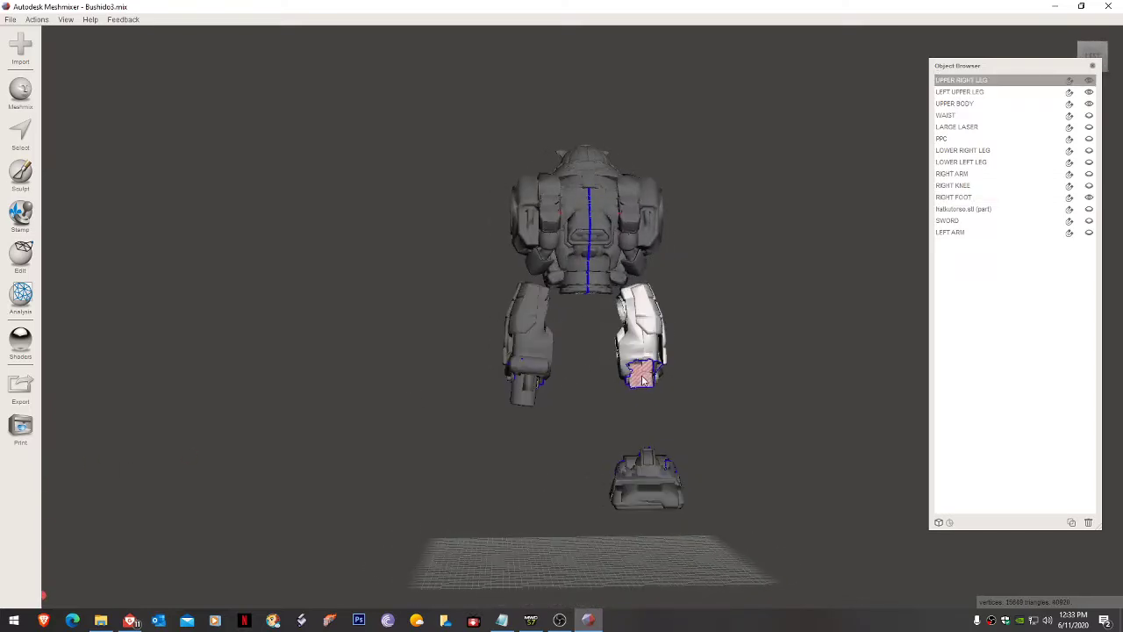
{"action": "scroll", "coordinate": [645, 378], "scroll_direction": "up", "scroll_amount": 5}
{"action": "right_click_drag", "start_coordinate": [647, 389], "coordinate": [678, 521]}
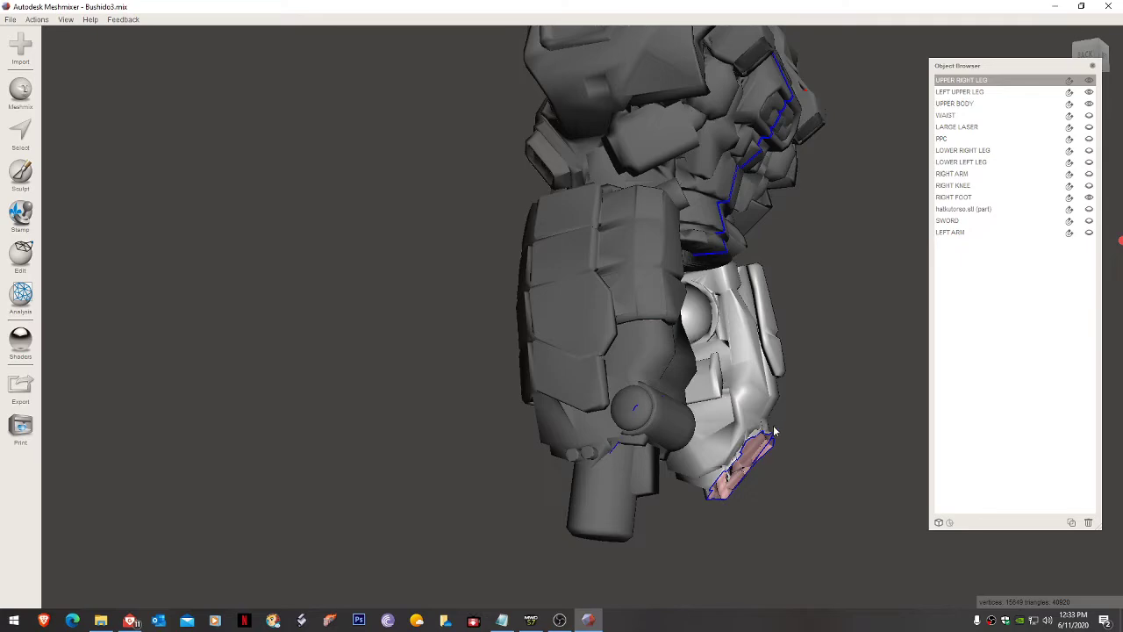
{"action": "mouse_move", "coordinate": [763, 451]}
{"action": "right_mouse_down"}
{"action": "mouse_move", "coordinate": [644, 477]}
{"action": "mouse_move", "coordinate": [598, 471]}
{"action": "mouse_move", "coordinate": [670, 437]}
{"action": "mouse_move", "coordinate": [743, 453]}
{"action": "right_mouse_up"}
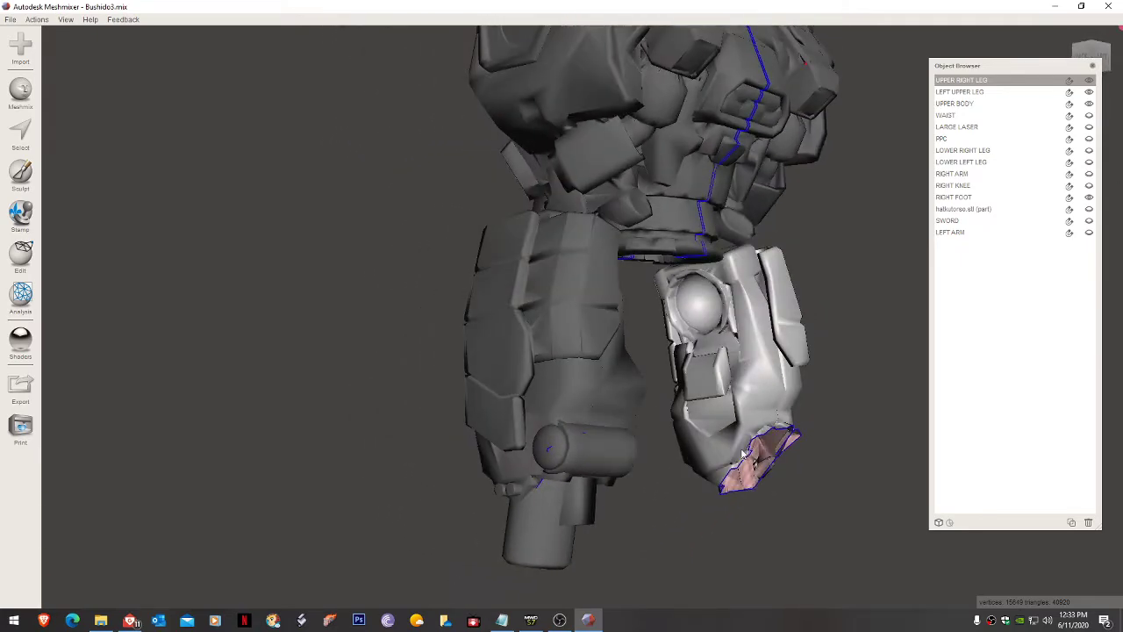
Step: Plane-cut the left upper leg with a diagonally tilted plane at the knee, discarding the peg end and using Remeshed Fill
{"action": "left_click", "coordinate": [618, 432]}
{"action": "right_click_drag", "start_coordinate": [610, 419], "coordinate": [700, 422]}
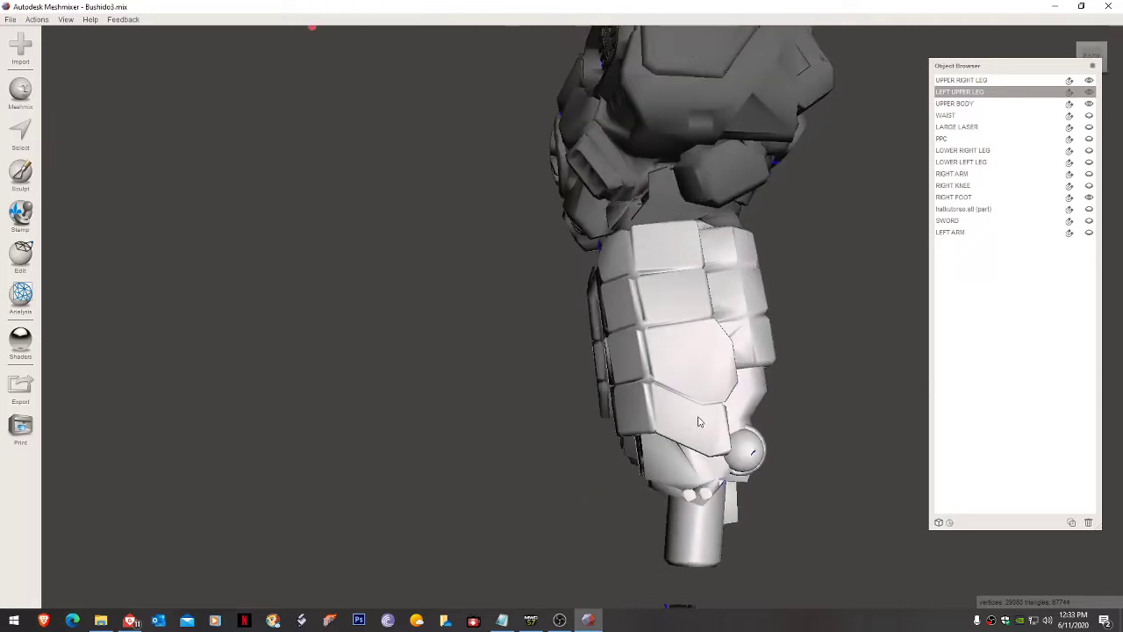
{"action": "left_click", "coordinate": [10, 256]}
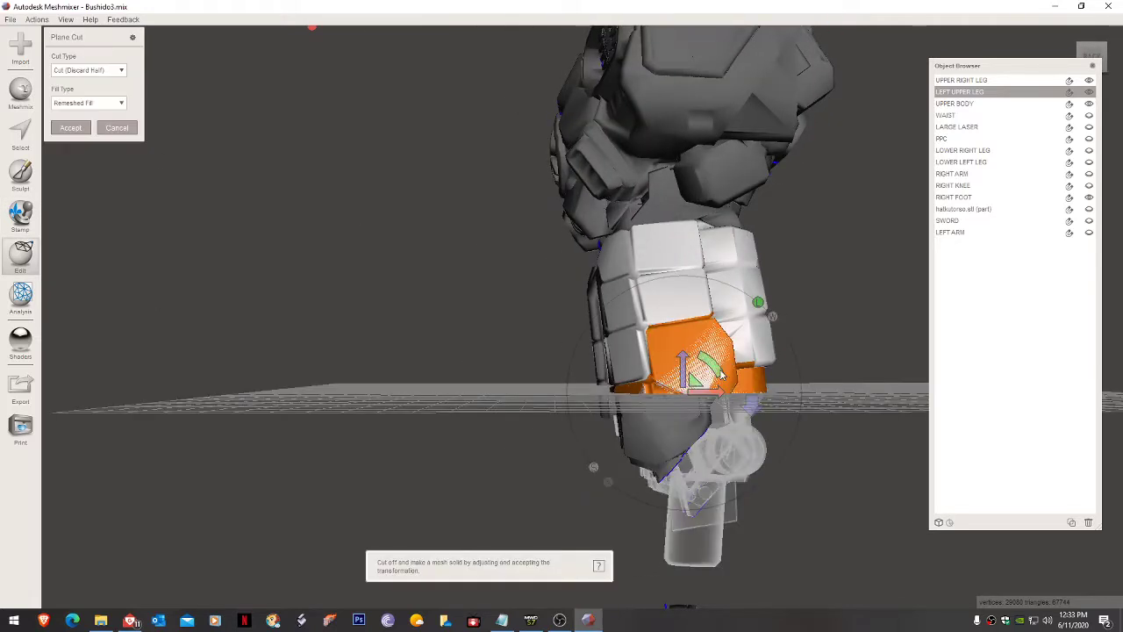
{"action": "left_click_drag", "start_coordinate": [713, 362], "coordinate": [673, 368]}
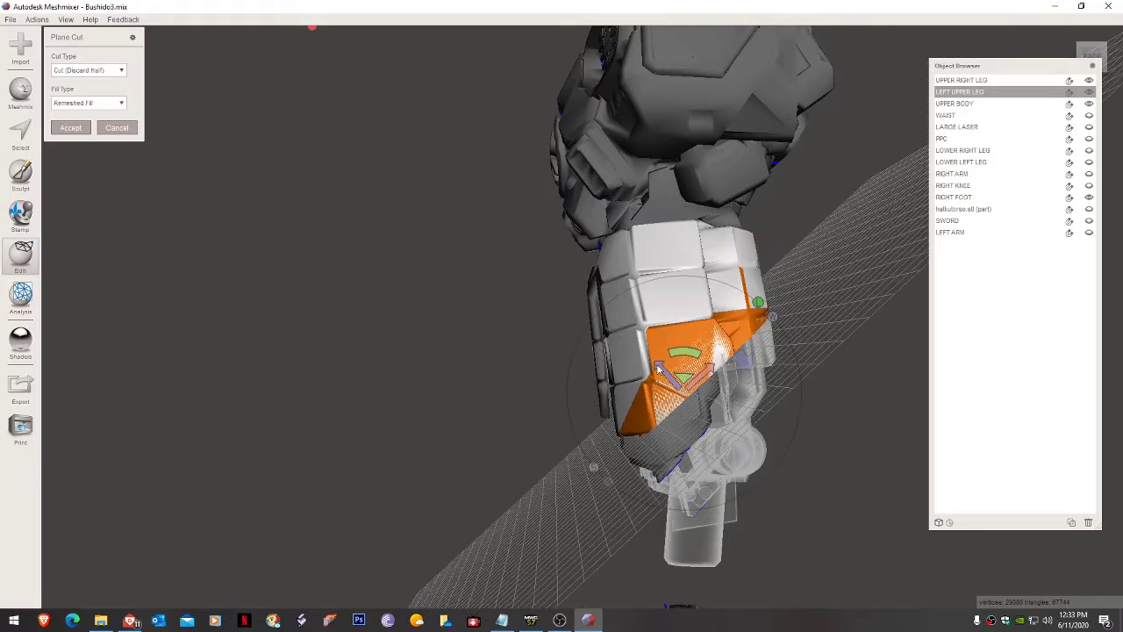
{"action": "left_click_drag", "start_coordinate": [661, 363], "coordinate": [694, 407]}
{"action": "right_click_drag", "start_coordinate": [635, 415], "coordinate": [547, 416]}
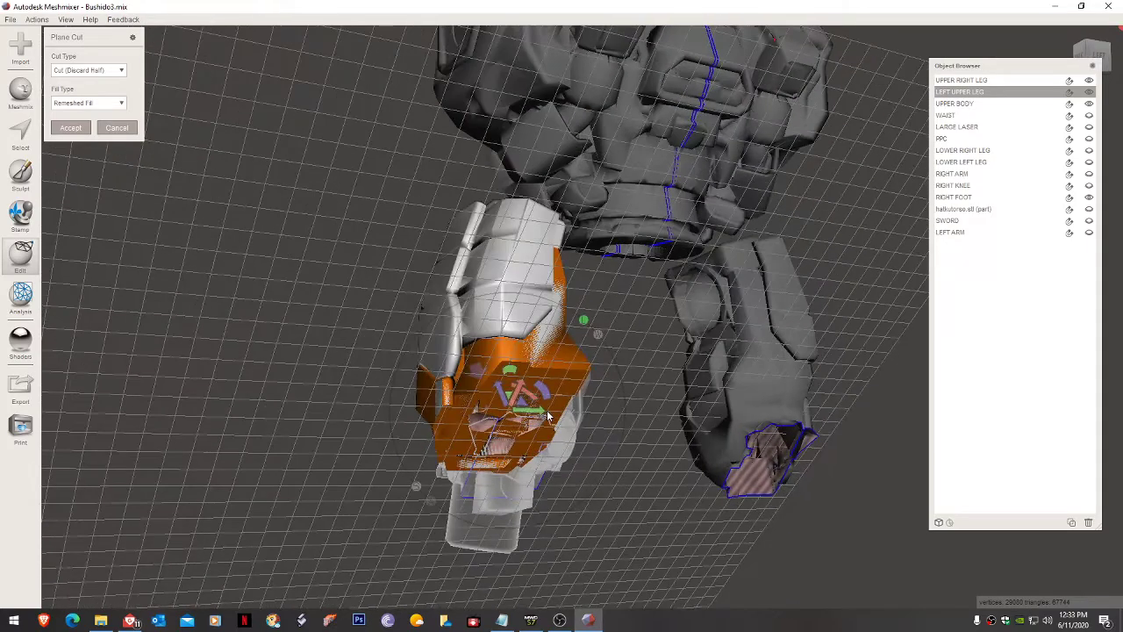
{"action": "left_click_drag", "start_coordinate": [504, 396], "coordinate": [514, 411]}
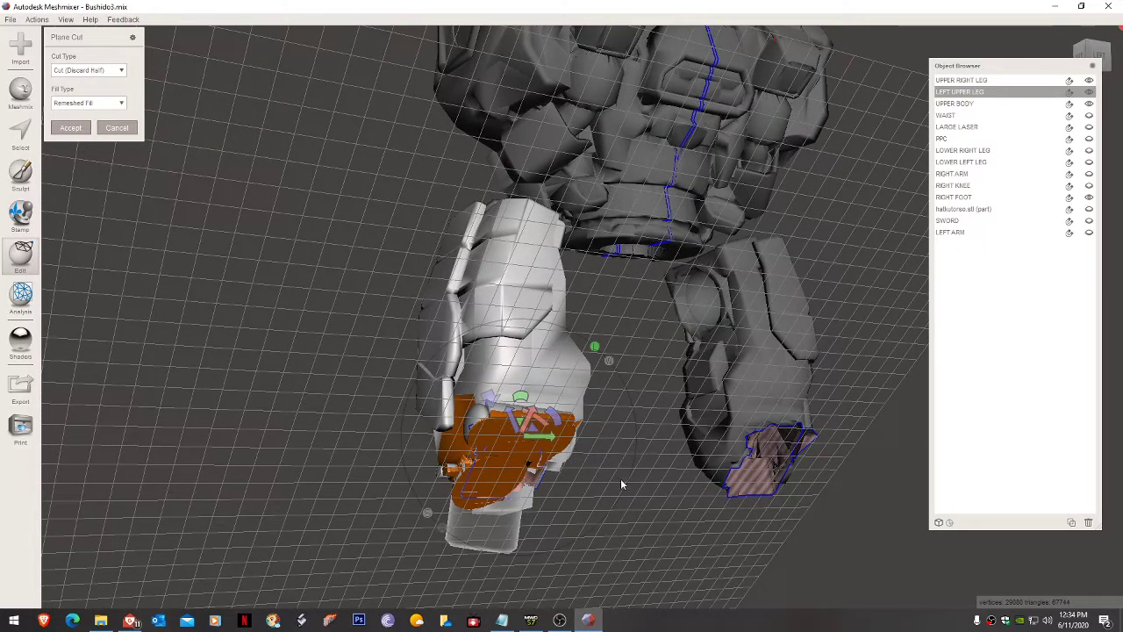
{"action": "left_click", "coordinate": [70, 128]}
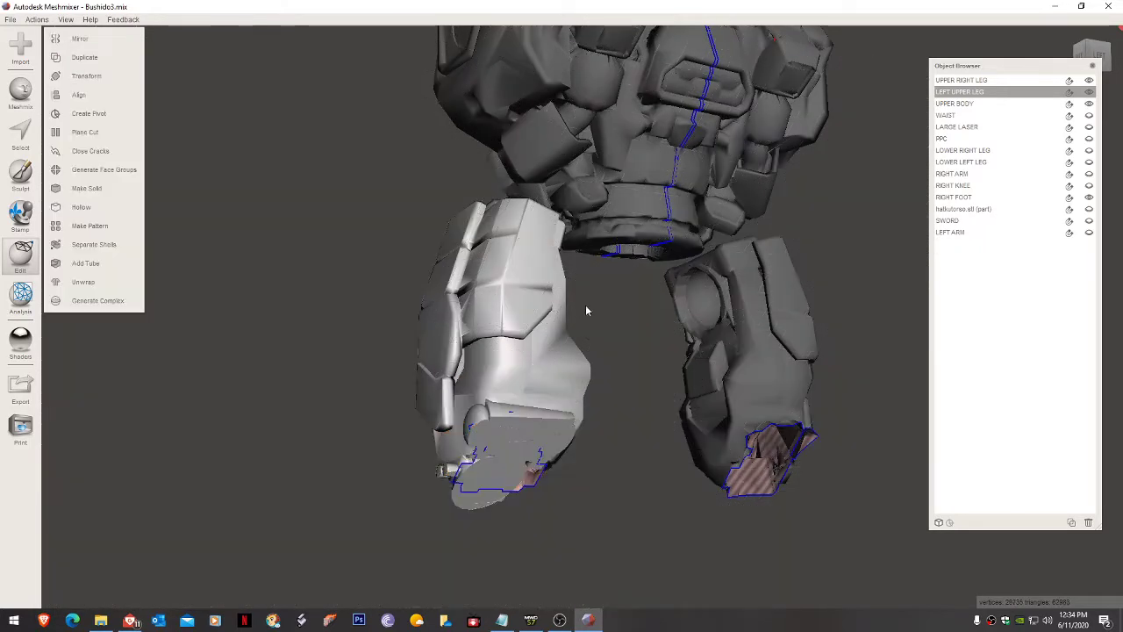
{"action": "right_click_drag", "start_coordinate": [586, 304], "coordinate": [529, 399]}
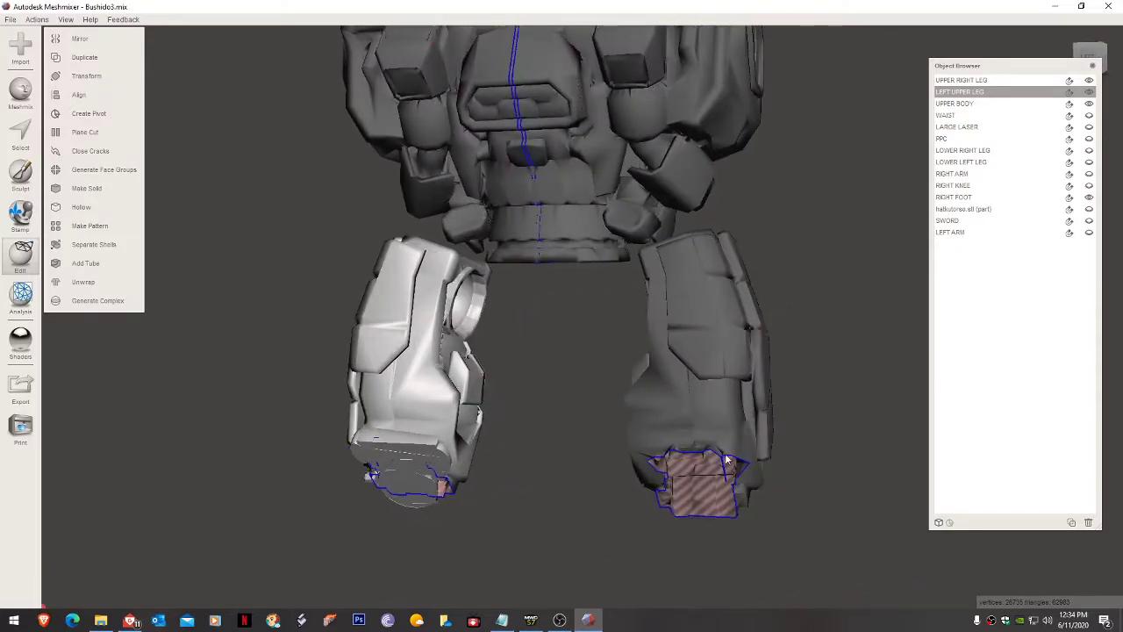
{"action": "right_click_drag", "start_coordinate": [726, 458], "coordinate": [453, 453]}
{"action": "scroll", "coordinate": [621, 466], "scroll_direction": "down", "scroll_amount": 5}
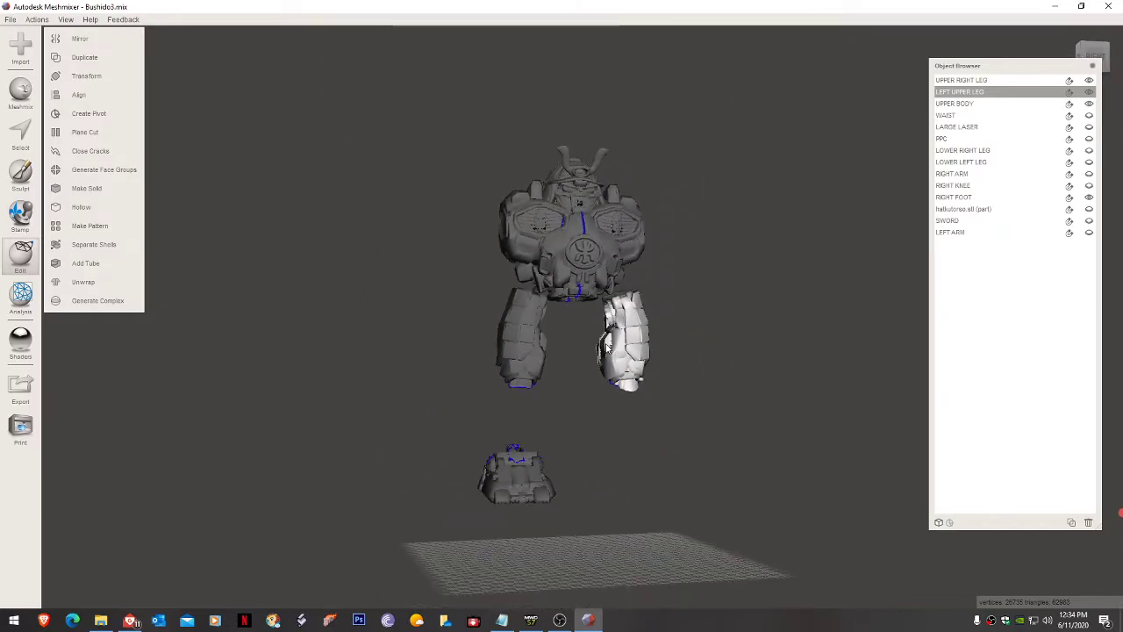
{"action": "right_click_drag", "start_coordinate": [605, 348], "coordinate": [593, 369]}
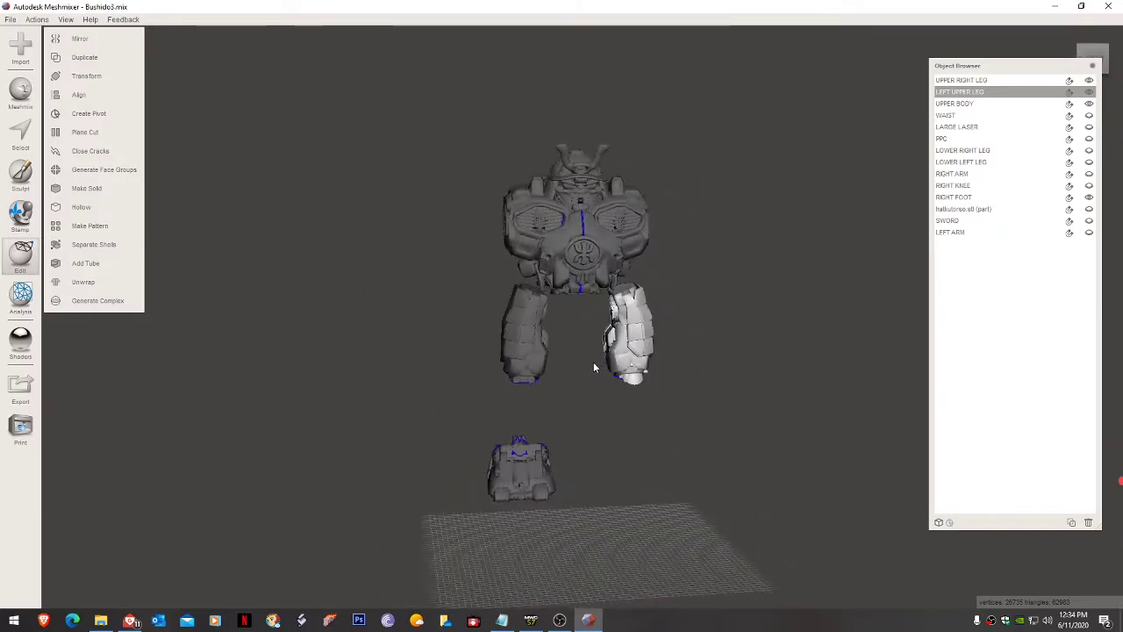
{"action": "mouse_move", "coordinate": [558, 297]}
{"action": "right_mouse_down"}
{"action": "mouse_move", "coordinate": [636, 309]}
{"action": "mouse_move", "coordinate": [568, 314]}
{"action": "right_mouse_up"}
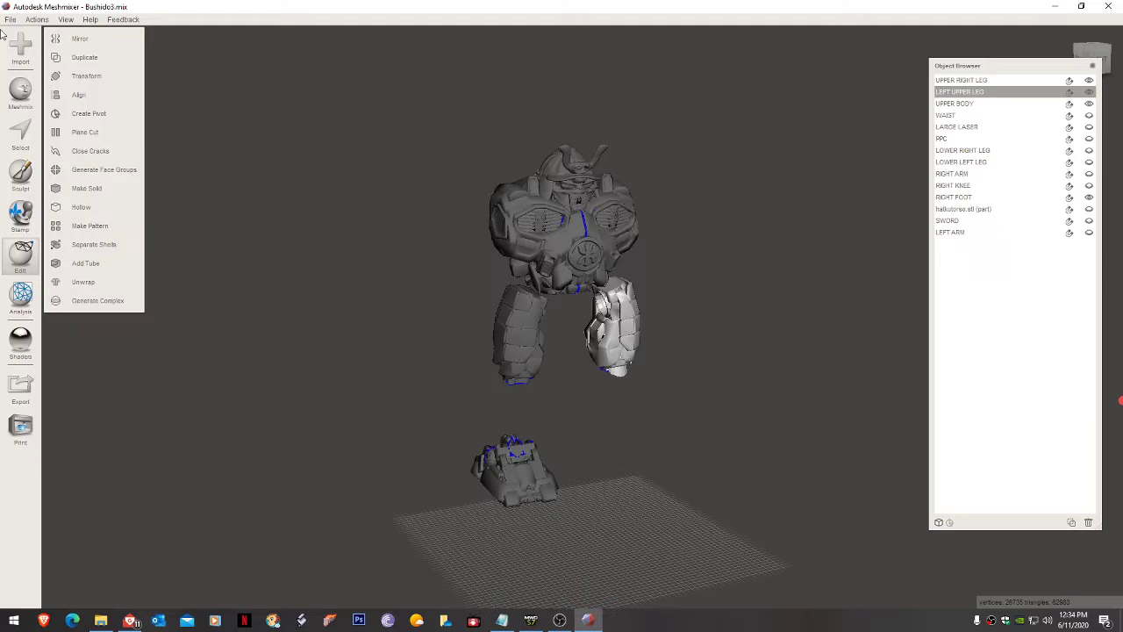
{"action": "left_click", "coordinate": [23, 48]}
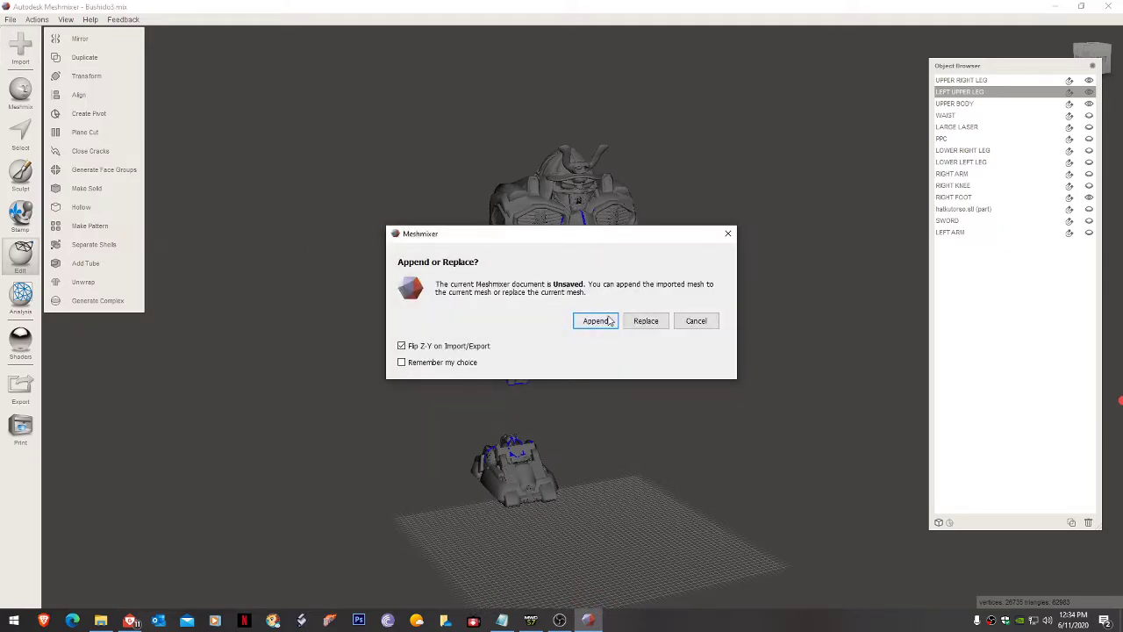
{"action": "left_click", "coordinate": [597, 320]}
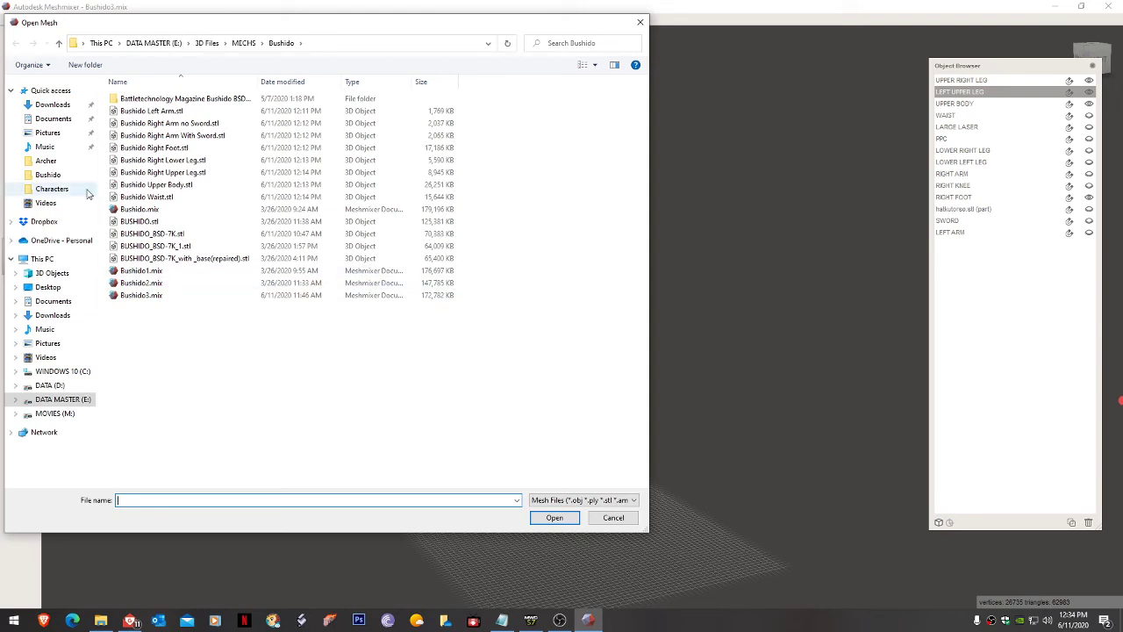
{"action": "left_click", "coordinate": [618, 521]}
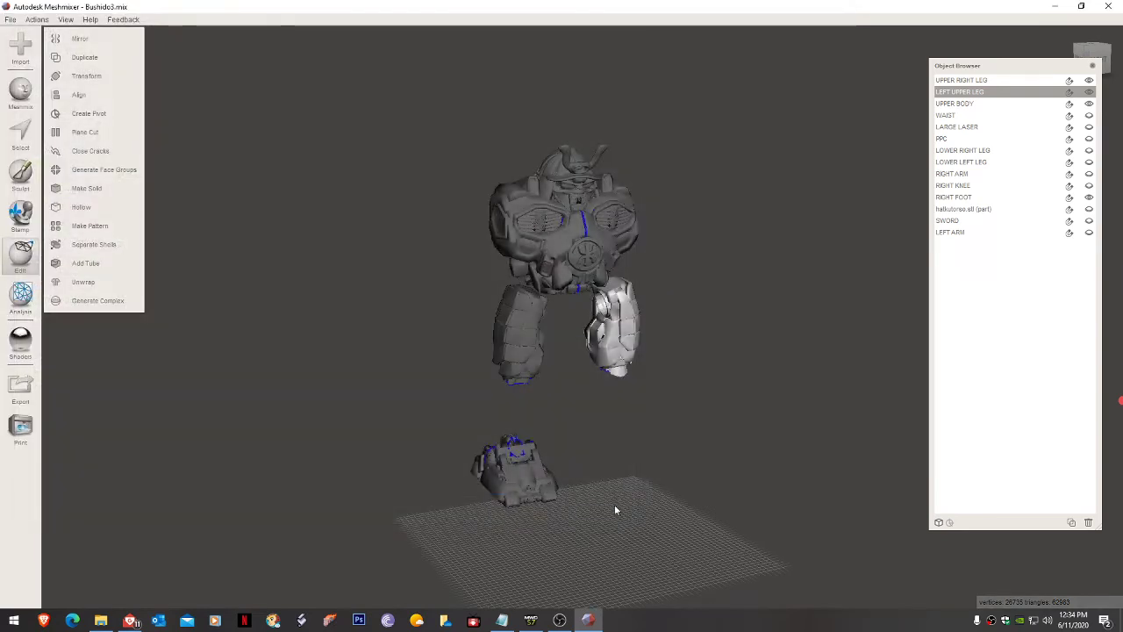
Step: Import Bushido Upper Body.stl, replacing the current scene
{"action": "left_click", "coordinate": [15, 46]}
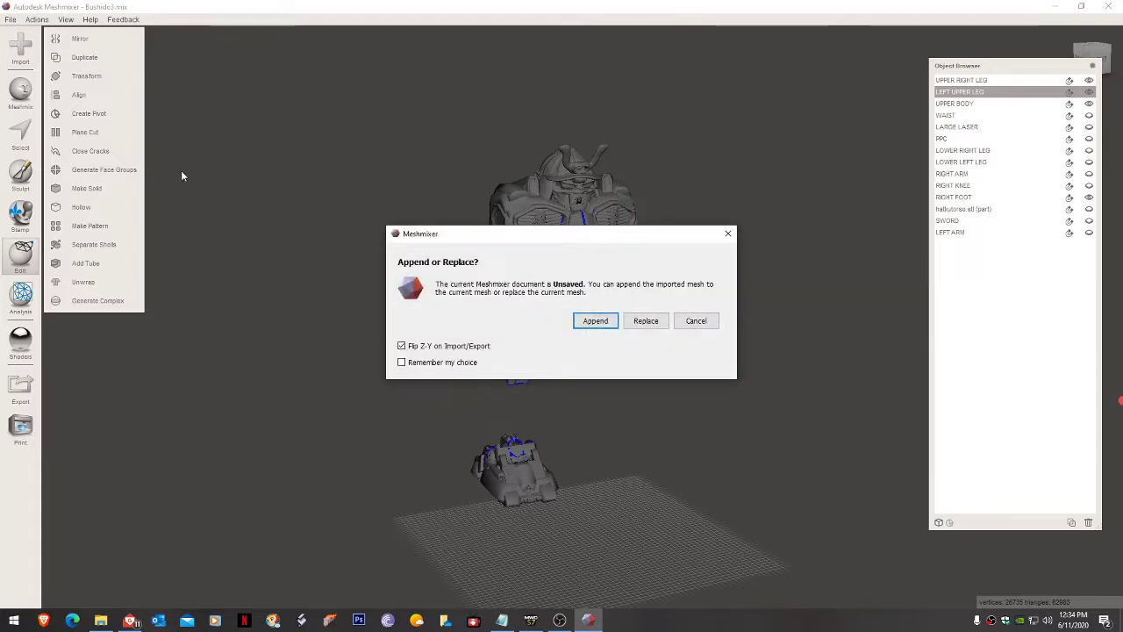
{"action": "left_click", "coordinate": [646, 321]}
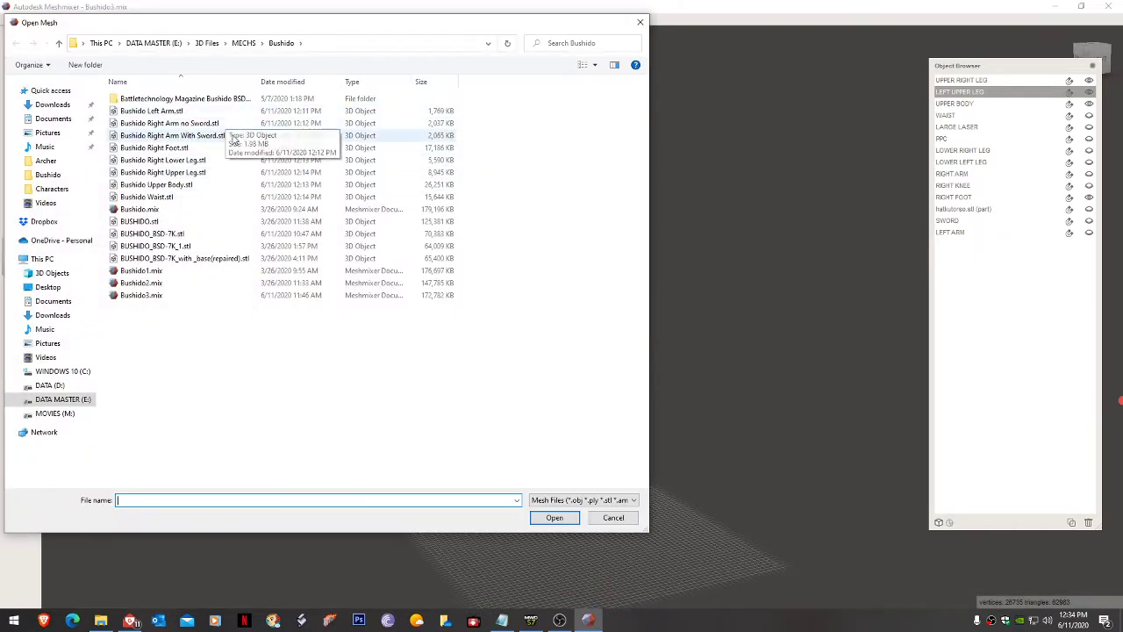
{"action": "double_click", "coordinate": [178, 185]}
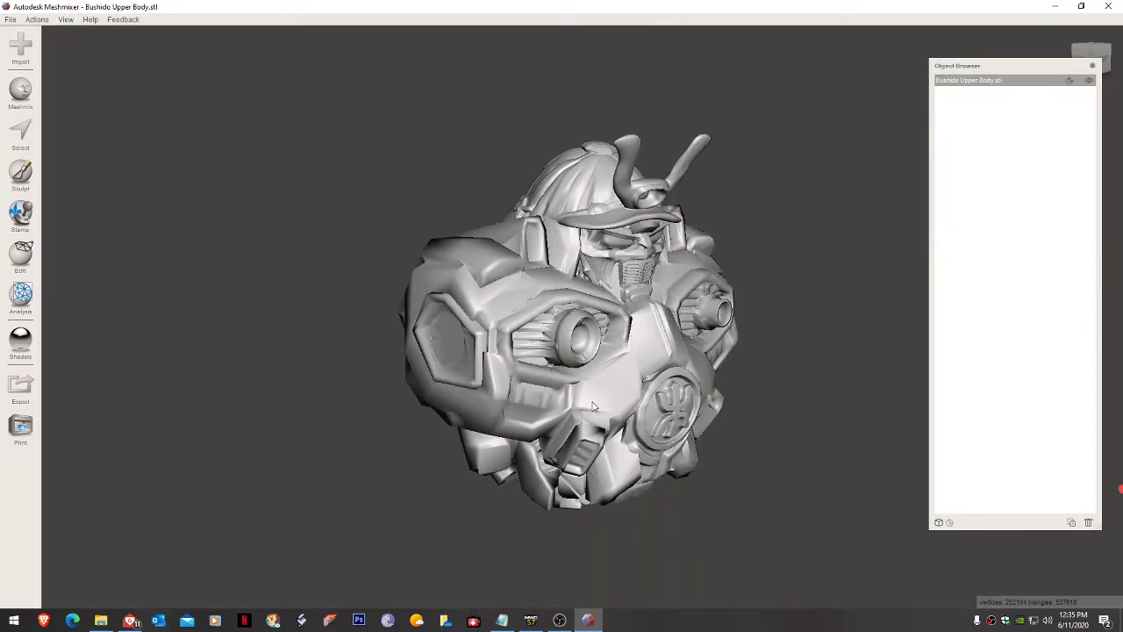
Step: Append Bushido Left Arm.stl to the scene, letting its position be shifted automatically toward the upper body
{"action": "right_click_drag", "start_coordinate": [595, 405], "coordinate": [541, 422]}
{"action": "scroll", "coordinate": [541, 421], "scroll_direction": "down", "scroll_amount": 5}
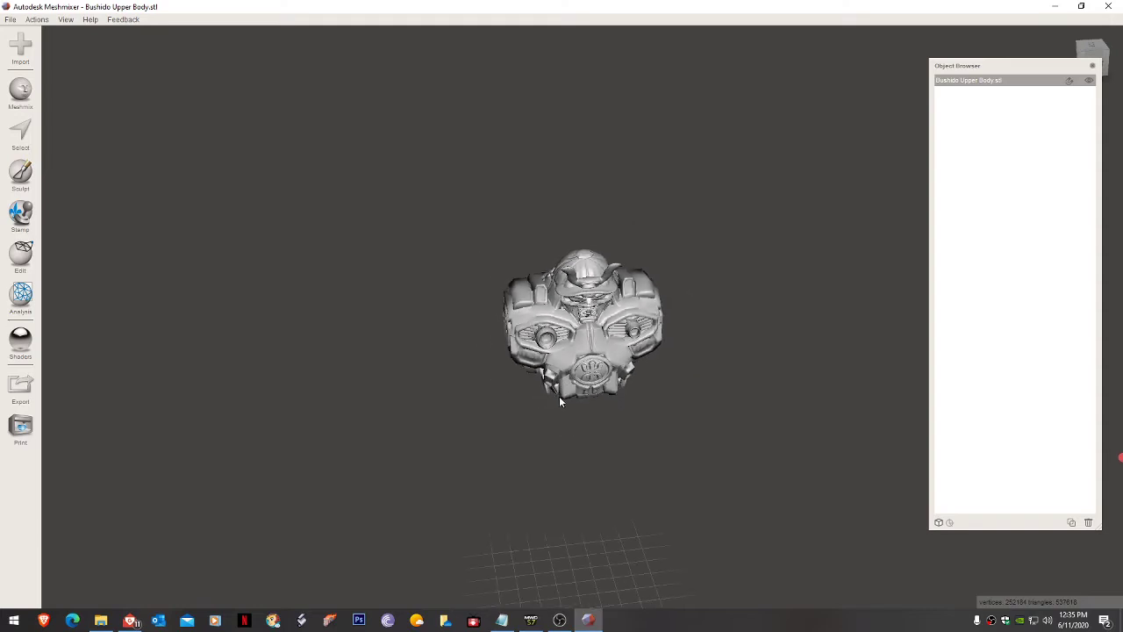
{"action": "left_click", "coordinate": [31, 50]}
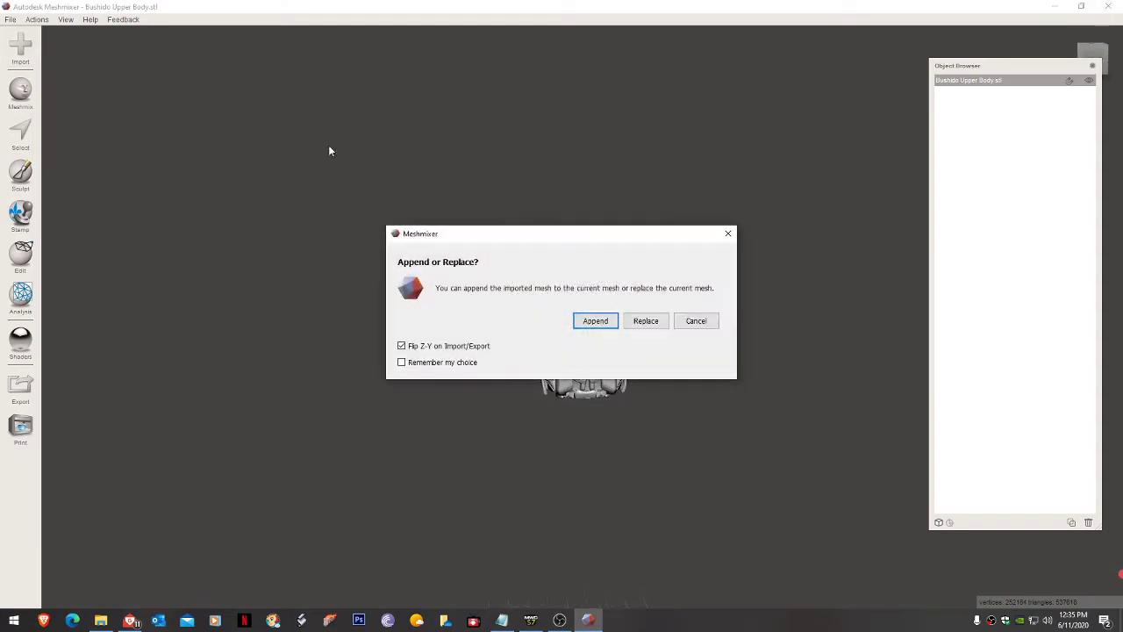
{"action": "left_click", "coordinate": [605, 321]}
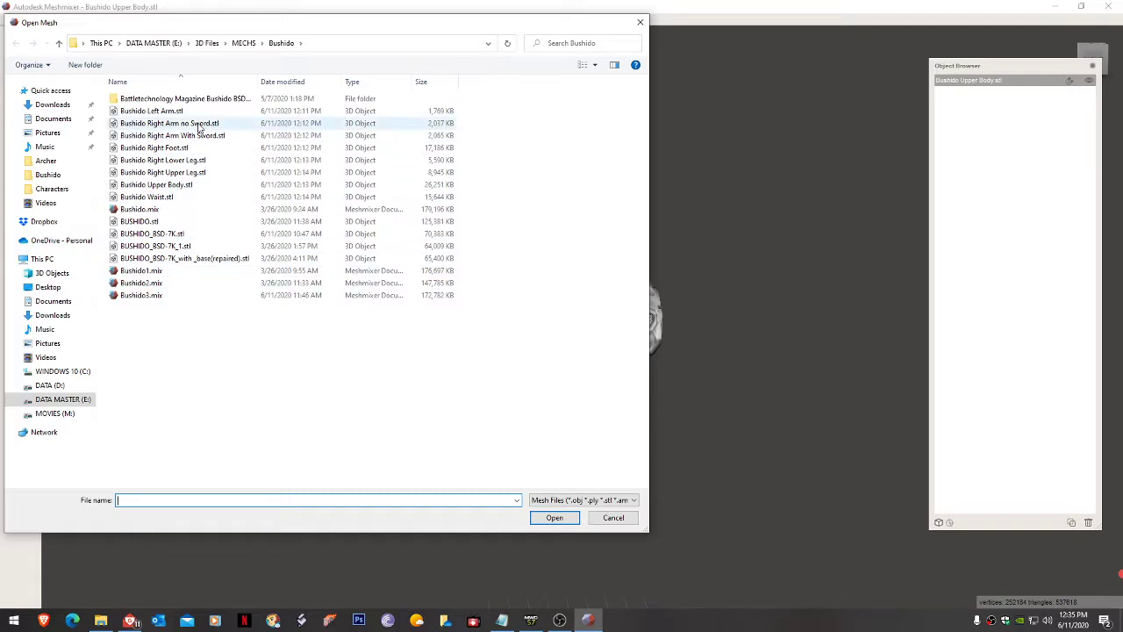
{"action": "double_click", "coordinate": [171, 115]}
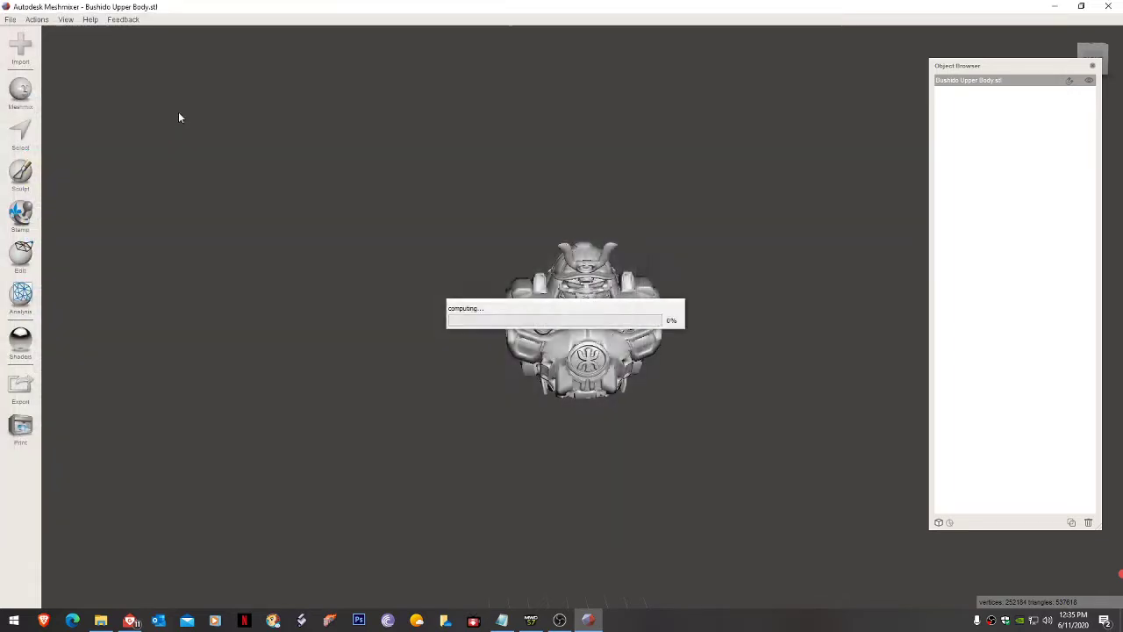
{"action": "left_click", "coordinate": [624, 343]}
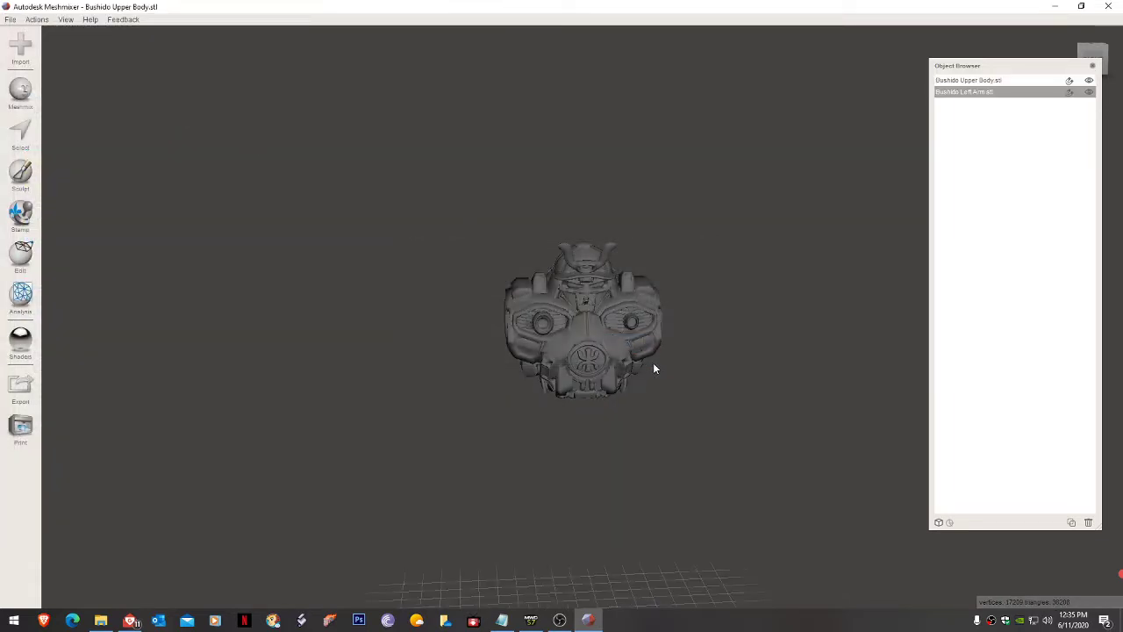
Step: Move the left arm beside its shoulder, translating it about 23.9 mm in X, -80.6 mm in Y and 45.3 mm in Z
{"action": "right_click_drag", "start_coordinate": [724, 349], "coordinate": [757, 233]}
{"action": "key", "text": "t"}
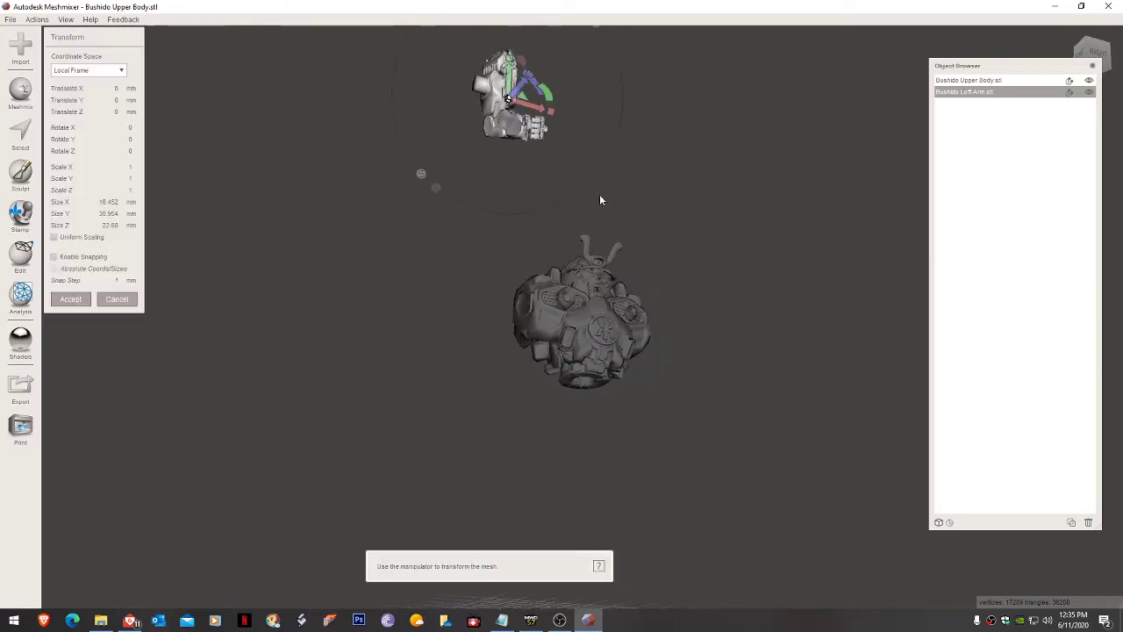
{"action": "left_click_drag", "start_coordinate": [510, 83], "coordinate": [590, 330]}
{"action": "right_click_drag", "start_coordinate": [590, 331], "coordinate": [711, 404]}
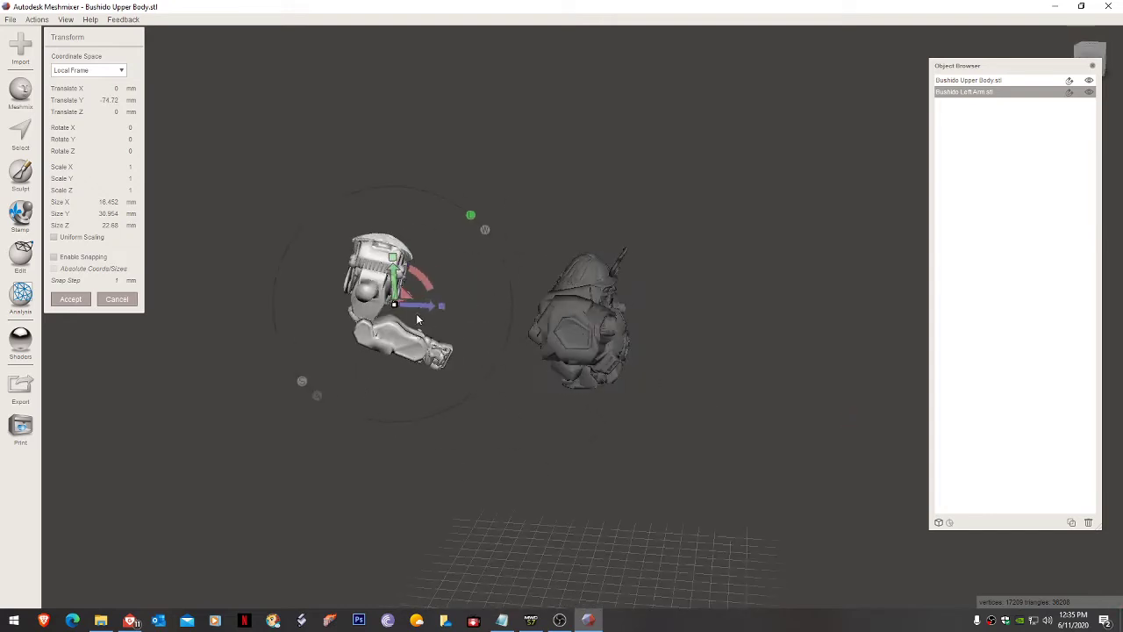
{"action": "left_click_drag", "start_coordinate": [419, 309], "coordinate": [624, 312]}
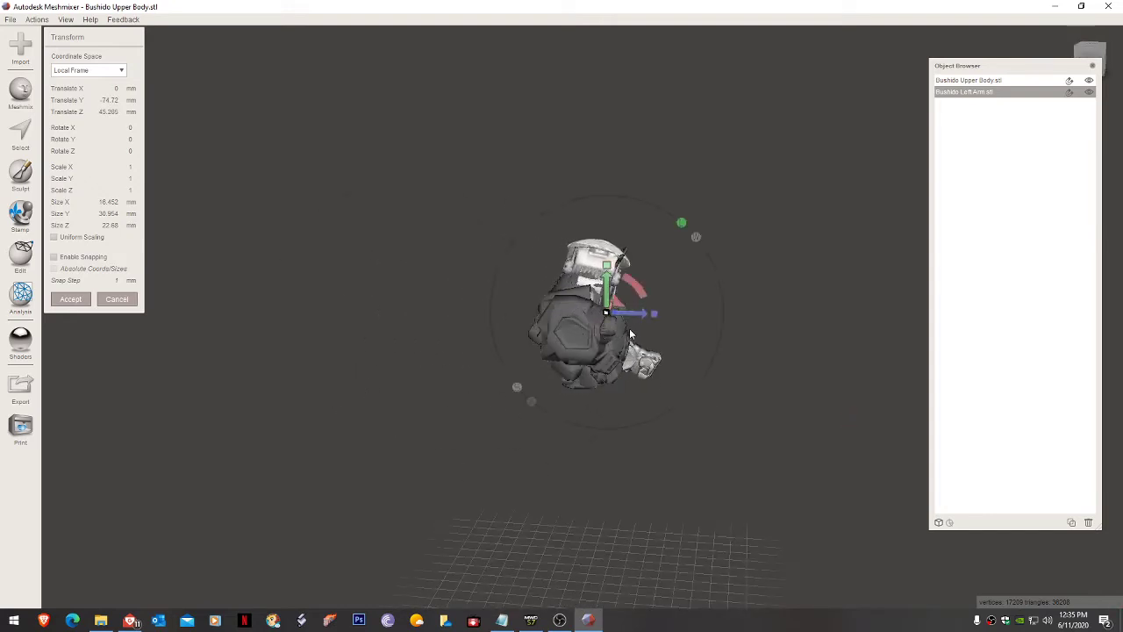
{"action": "right_click_drag", "start_coordinate": [619, 376], "coordinate": [506, 369]}
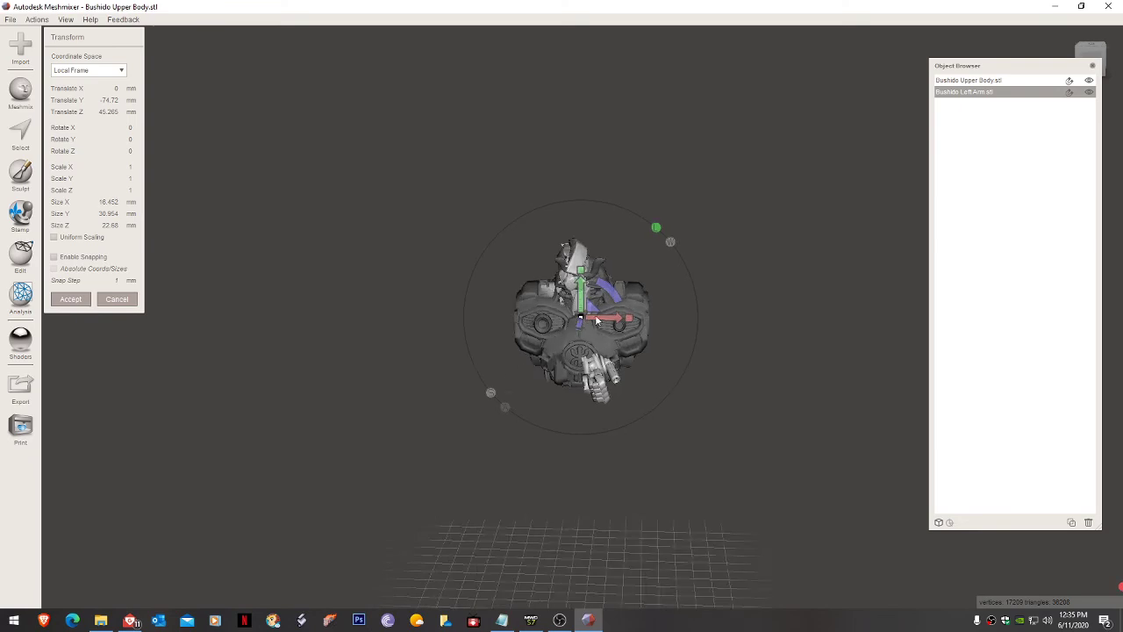
{"action": "left_click_drag", "start_coordinate": [597, 321], "coordinate": [715, 331]}
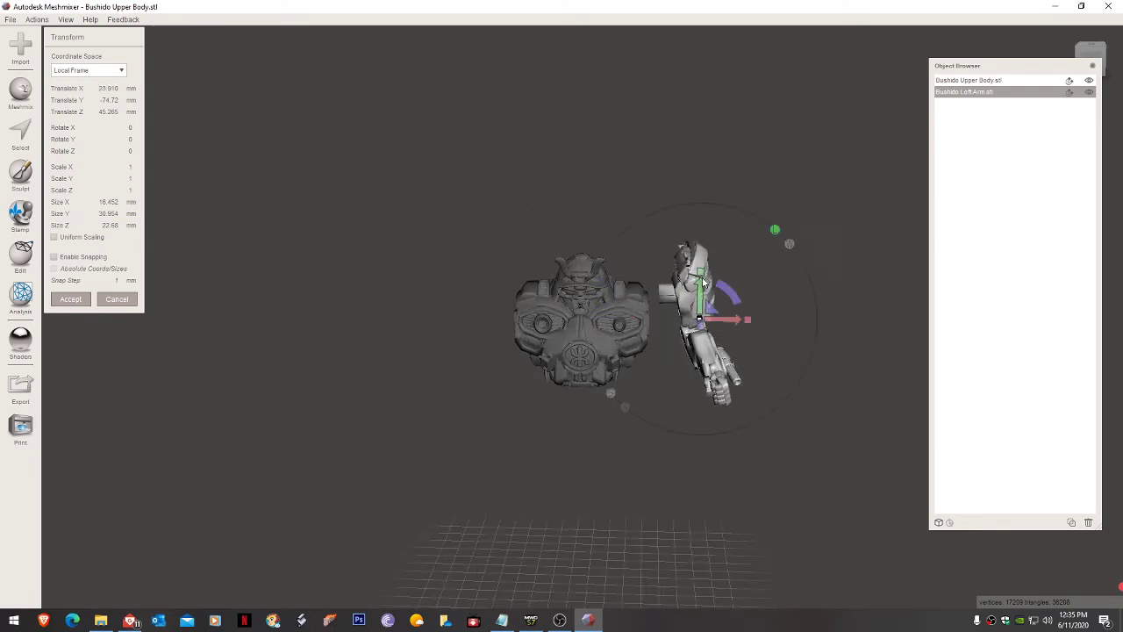
{"action": "left_click_drag", "start_coordinate": [703, 281], "coordinate": [703, 311]}
Step: Fit the left arm against the shoulder socket at about 19.35 mm X and 44.21 mm Z translation, and accept the transform
{"action": "right_click_drag", "start_coordinate": [705, 338], "coordinate": [698, 369]}
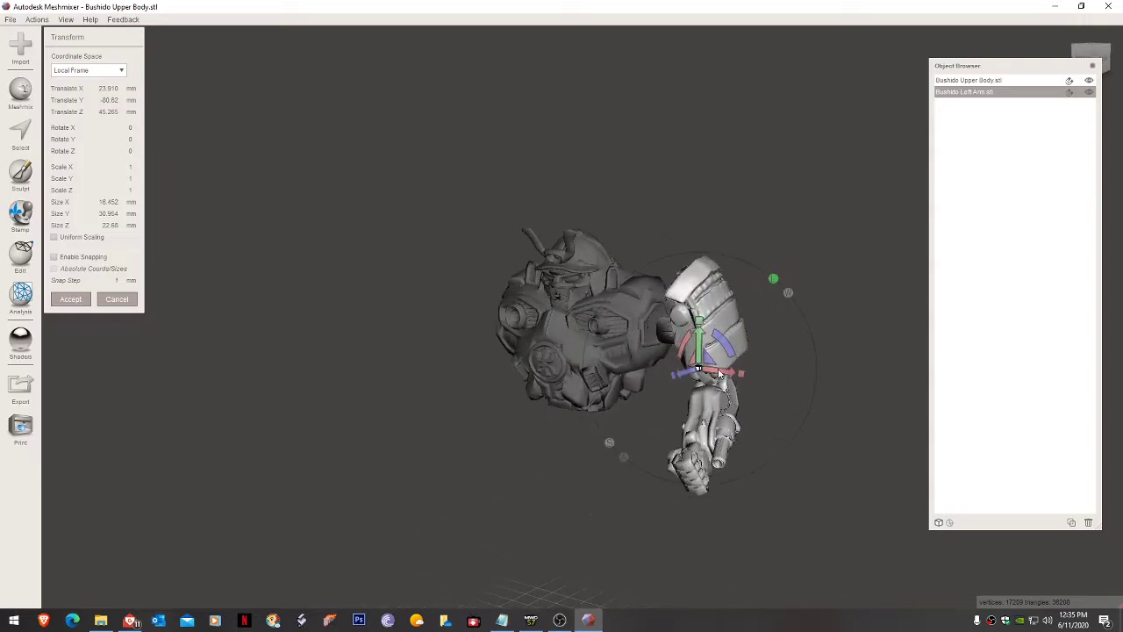
{"action": "left_click_drag", "start_coordinate": [723, 374], "coordinate": [703, 371]}
{"action": "right_click_drag", "start_coordinate": [702, 371], "coordinate": [737, 426]}
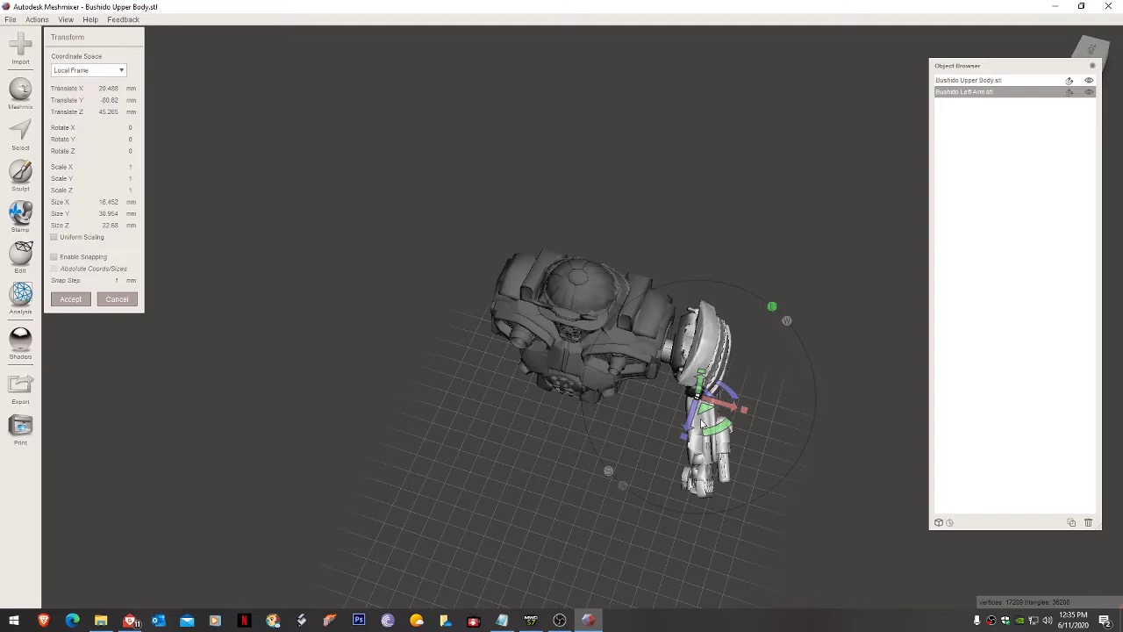
{"action": "left_click_drag", "start_coordinate": [687, 420], "coordinate": [689, 415]}
{"action": "right_click_drag", "start_coordinate": [689, 415], "coordinate": [739, 347]}
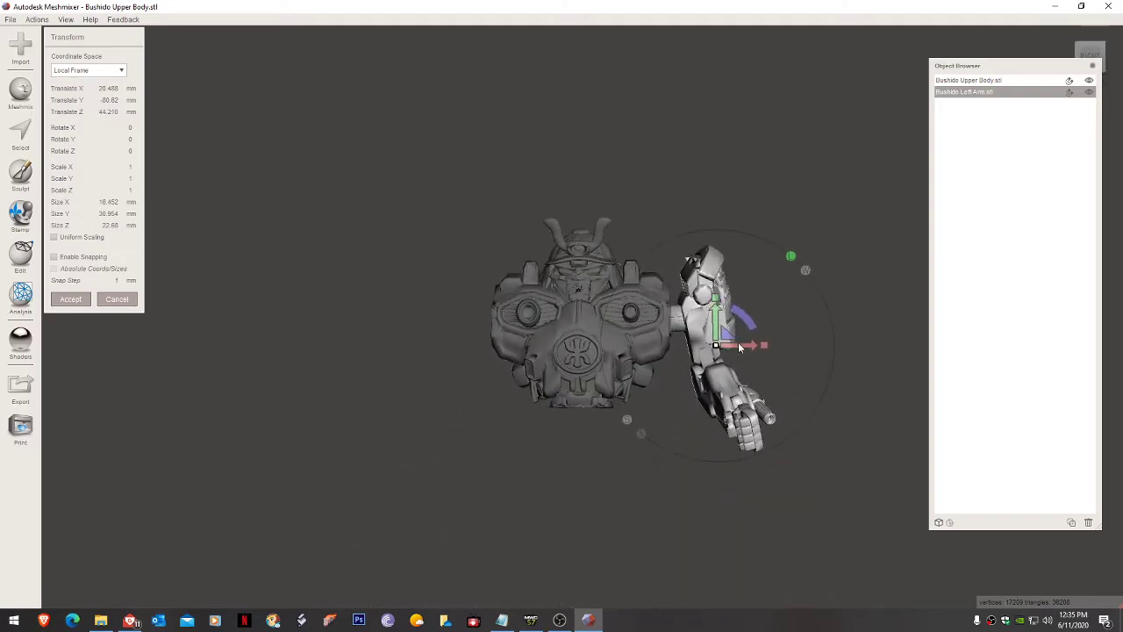
{"action": "left_click_drag", "start_coordinate": [742, 349], "coordinate": [735, 351]}
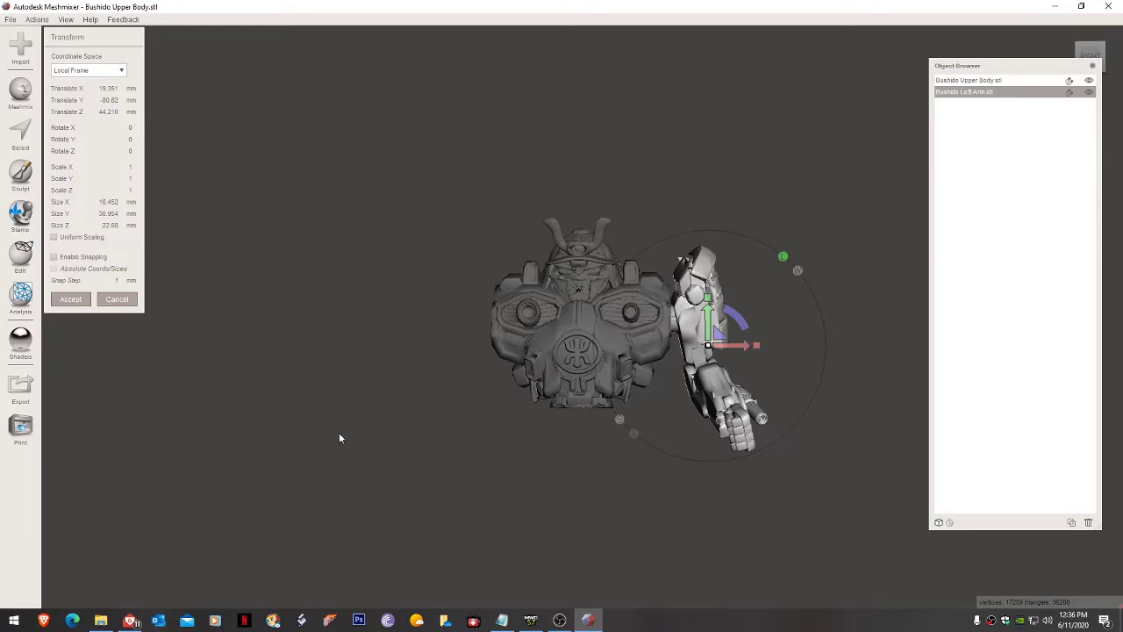
{"action": "right_click_drag", "start_coordinate": [340, 438], "coordinate": [1052, 275]}
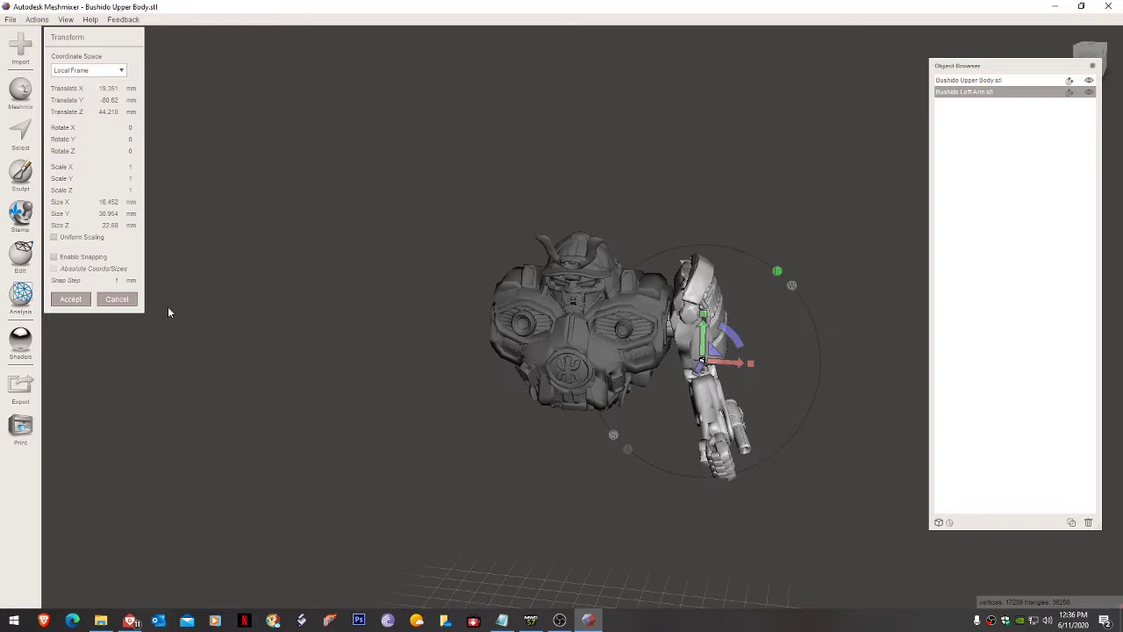
{"action": "left_click", "coordinate": [71, 300]}
Step: Append Bushido Right Arm no Sword.stl to the scene with its position shifted automatically
{"action": "right_click_drag", "start_coordinate": [347, 220], "coordinate": [380, 213]}
{"action": "left_click", "coordinate": [18, 44]}
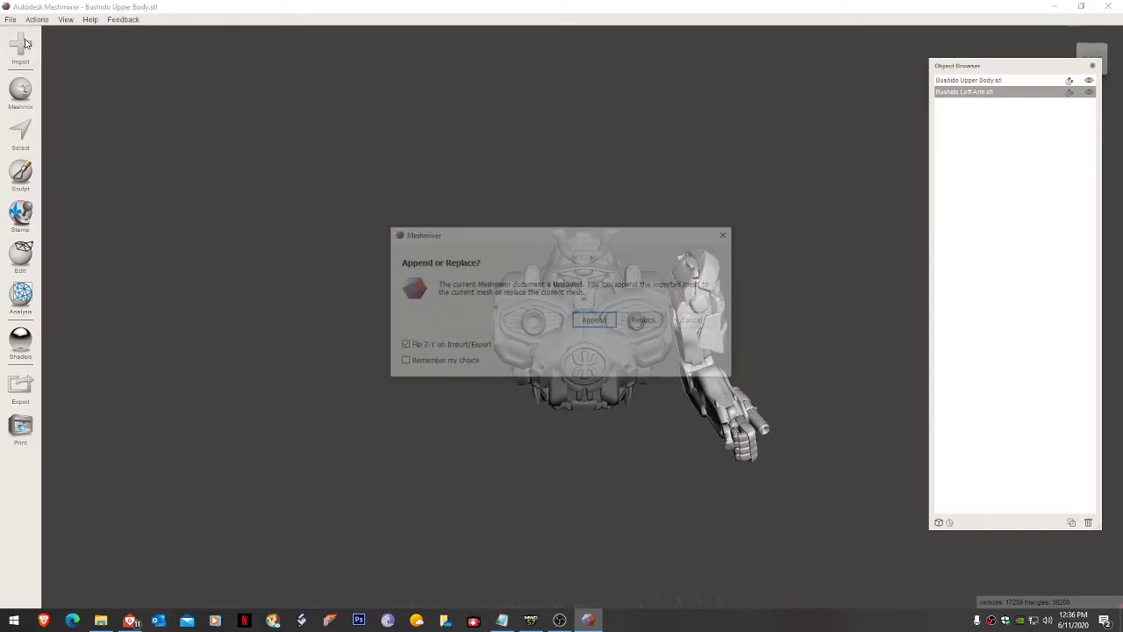
{"action": "left_click", "coordinate": [595, 321]}
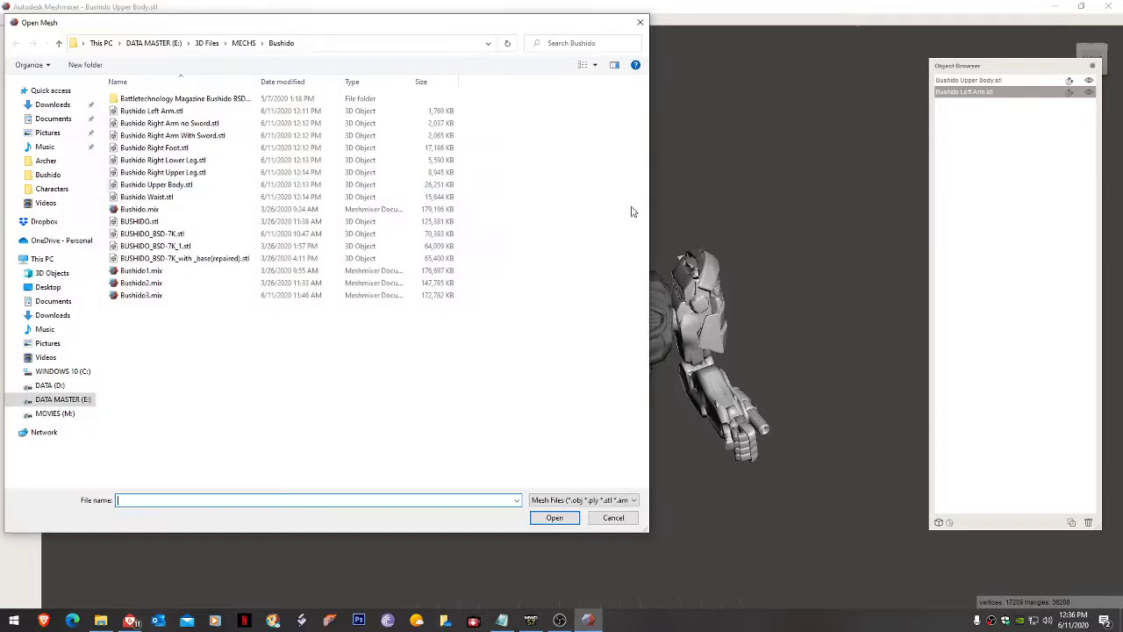
{"action": "double_click", "coordinate": [208, 125]}
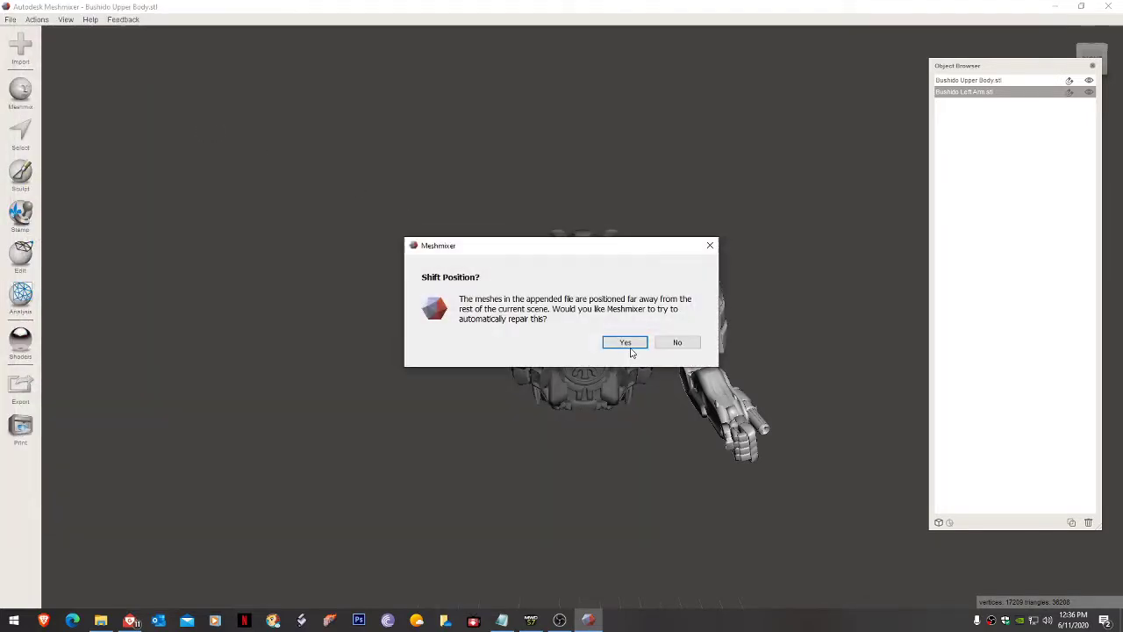
{"action": "left_click", "coordinate": [624, 342]}
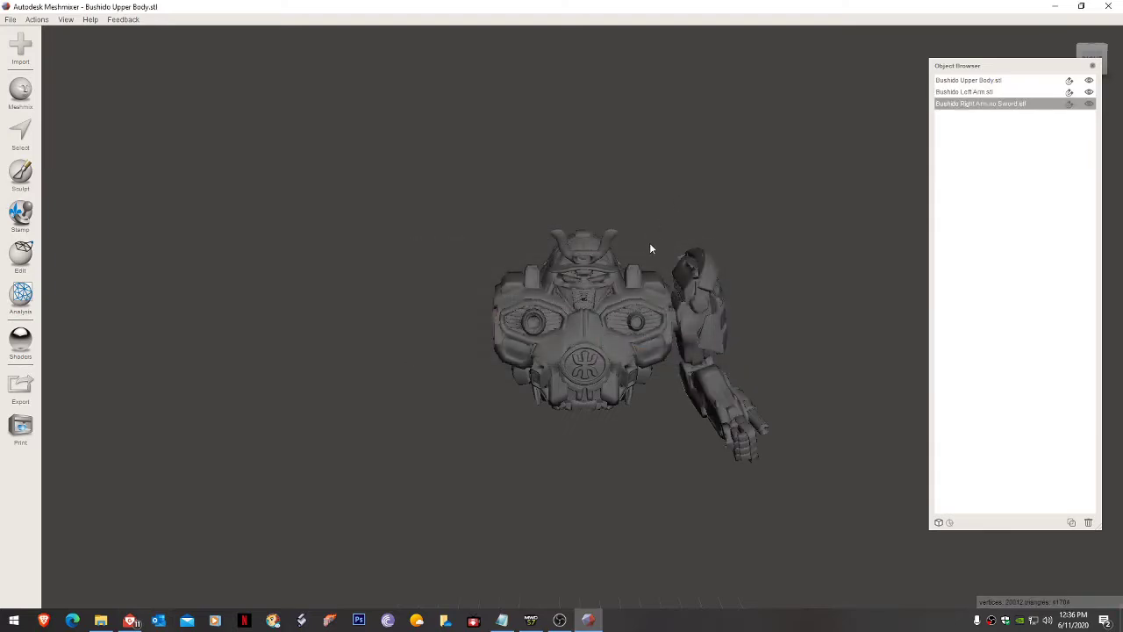
Step: Move the right arm beside its shoulder, translating it about -27.2 mm in X, -77.8 mm in Y and 43.4 mm in Z
{"action": "right_click_drag", "start_coordinate": [564, 410], "coordinate": [625, 324]}
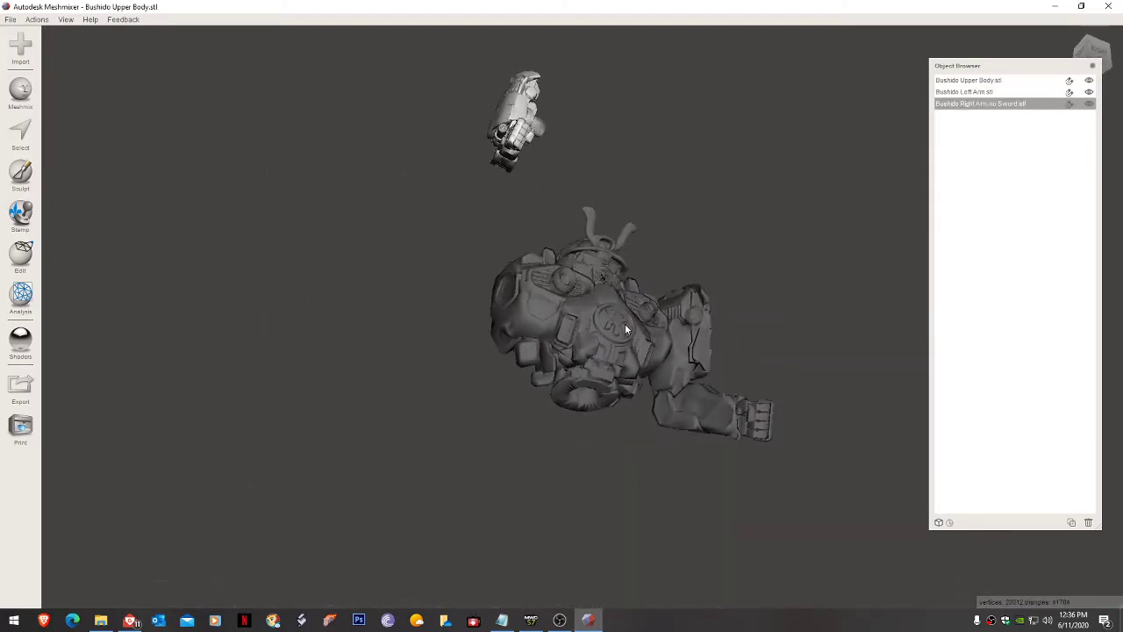
{"action": "key", "text": "t"}
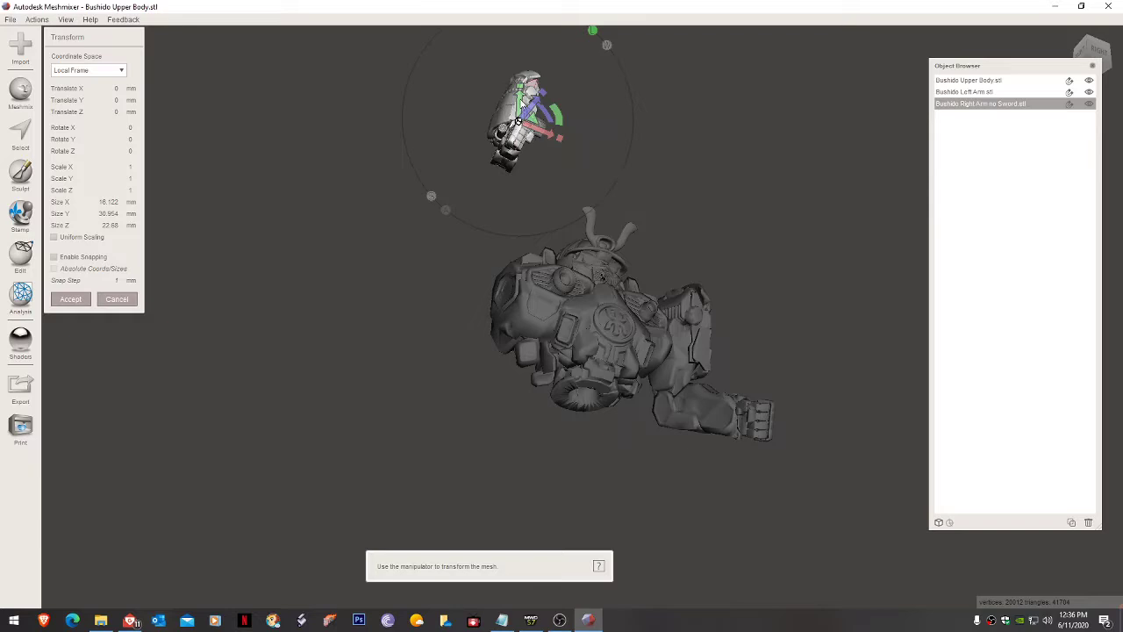
{"action": "left_click_drag", "start_coordinate": [520, 99], "coordinate": [508, 393]}
{"action": "right_click_drag", "start_coordinate": [572, 361], "coordinate": [428, 276]}
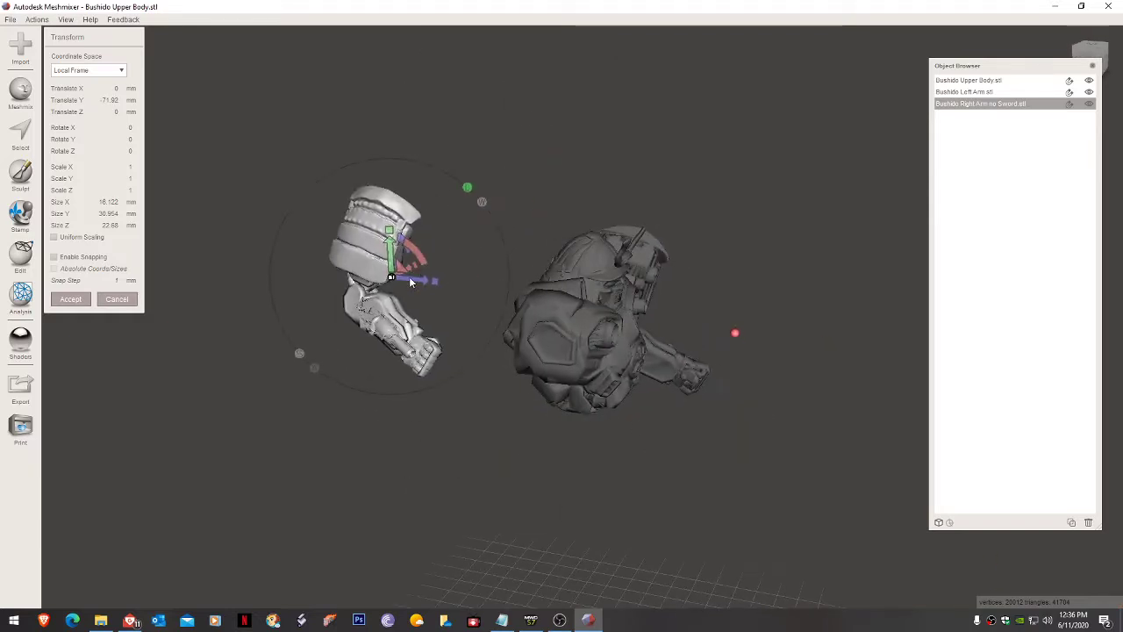
{"action": "left_click_drag", "start_coordinate": [409, 281], "coordinate": [650, 340]}
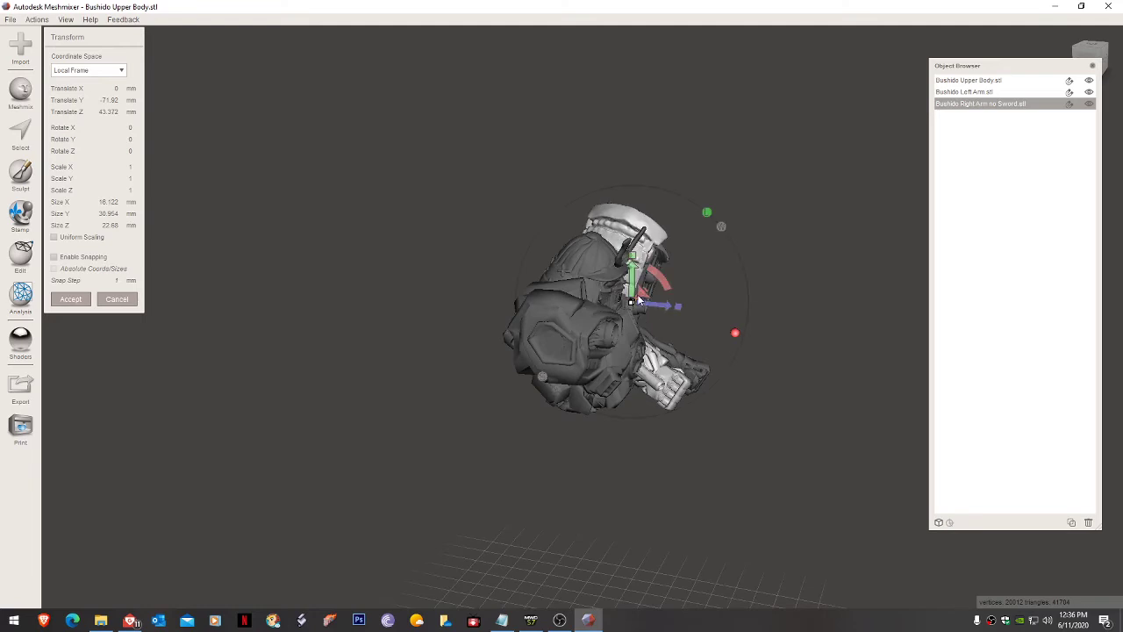
{"action": "left_click_drag", "start_coordinate": [638, 301], "coordinate": [577, 409]}
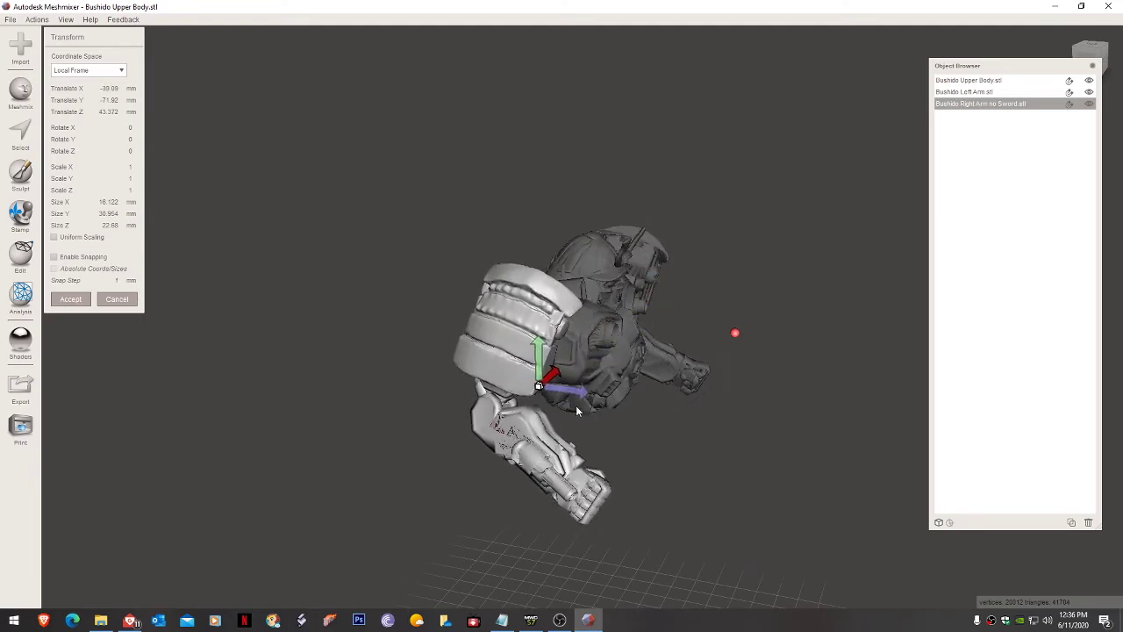
{"action": "right_click_drag", "start_coordinate": [638, 355], "coordinate": [539, 380]}
{"action": "left_click_drag", "start_coordinate": [422, 376], "coordinate": [501, 365]}
{"action": "right_click_drag", "start_coordinate": [501, 365], "coordinate": [491, 293]}
{"action": "left_click_drag", "start_coordinate": [453, 284], "coordinate": [454, 318]}
Step: Fit the right arm against the shoulder socket at about -26.1 mm X and 41.3 mm Z translation, accept, and check both arms' alignment
{"action": "right_click_drag", "start_coordinate": [453, 318], "coordinate": [536, 438]}
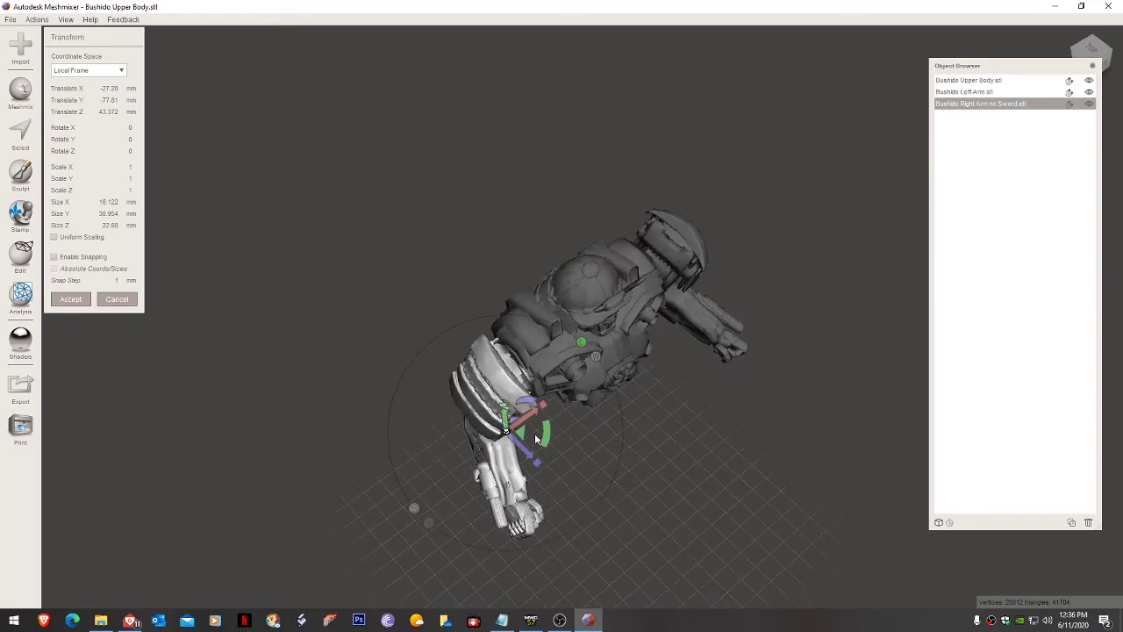
{"action": "left_click_drag", "start_coordinate": [522, 446], "coordinate": [515, 439]}
{"action": "right_click_drag", "start_coordinate": [513, 438], "coordinate": [471, 339]}
{"action": "left_click_drag", "start_coordinate": [479, 357], "coordinate": [488, 357]}
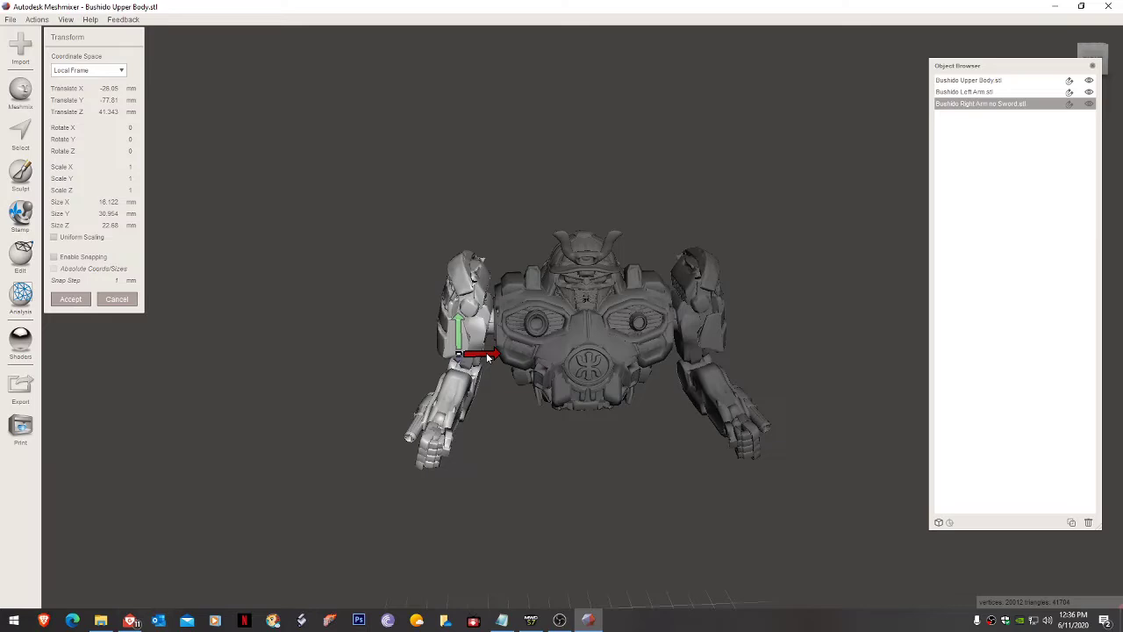
{"action": "right_click_drag", "start_coordinate": [637, 471], "coordinate": [416, 406]}
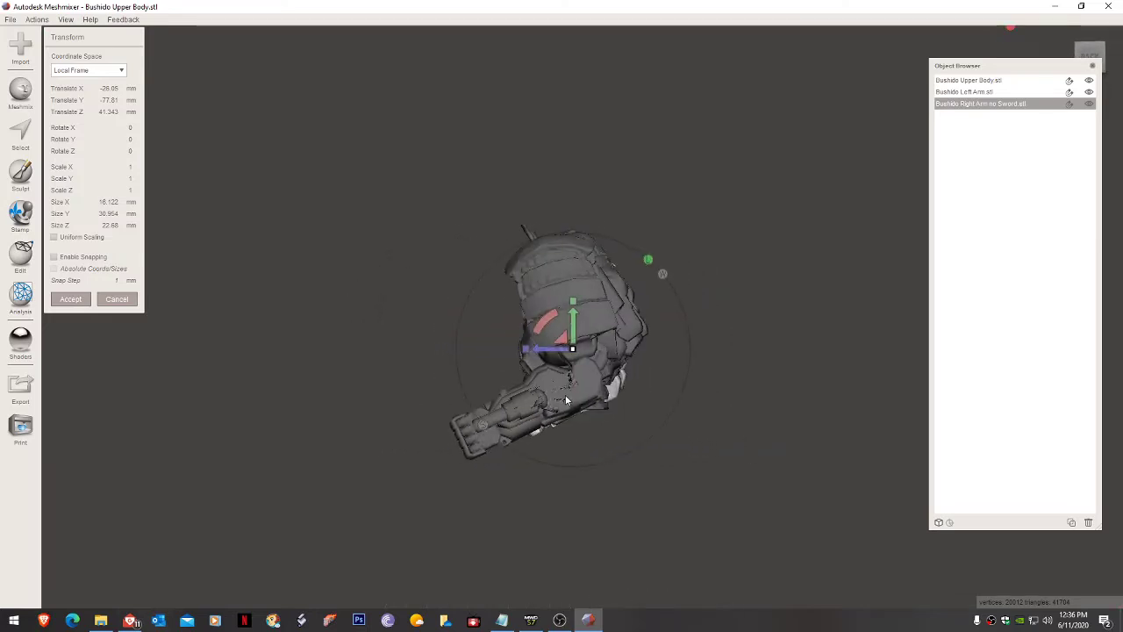
{"action": "left_click", "coordinate": [72, 299]}
{"action": "left_click", "coordinate": [544, 377]}
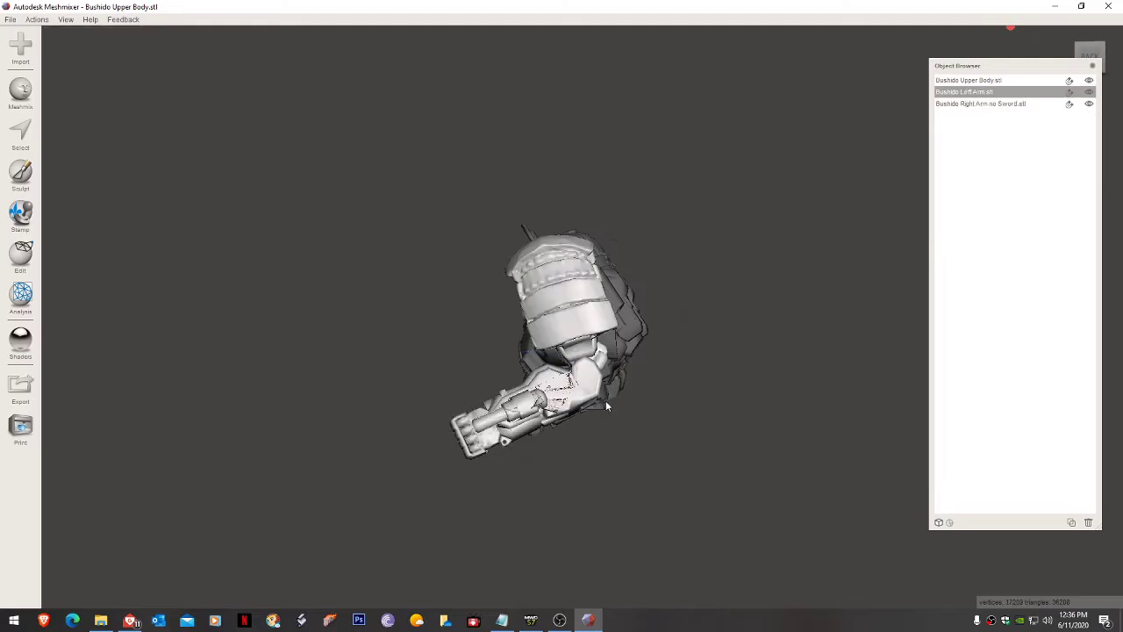
{"action": "right_click_drag", "start_coordinate": [606, 400], "coordinate": [577, 426]}
{"action": "right_click_drag", "start_coordinate": [602, 364], "coordinate": [292, 384]}
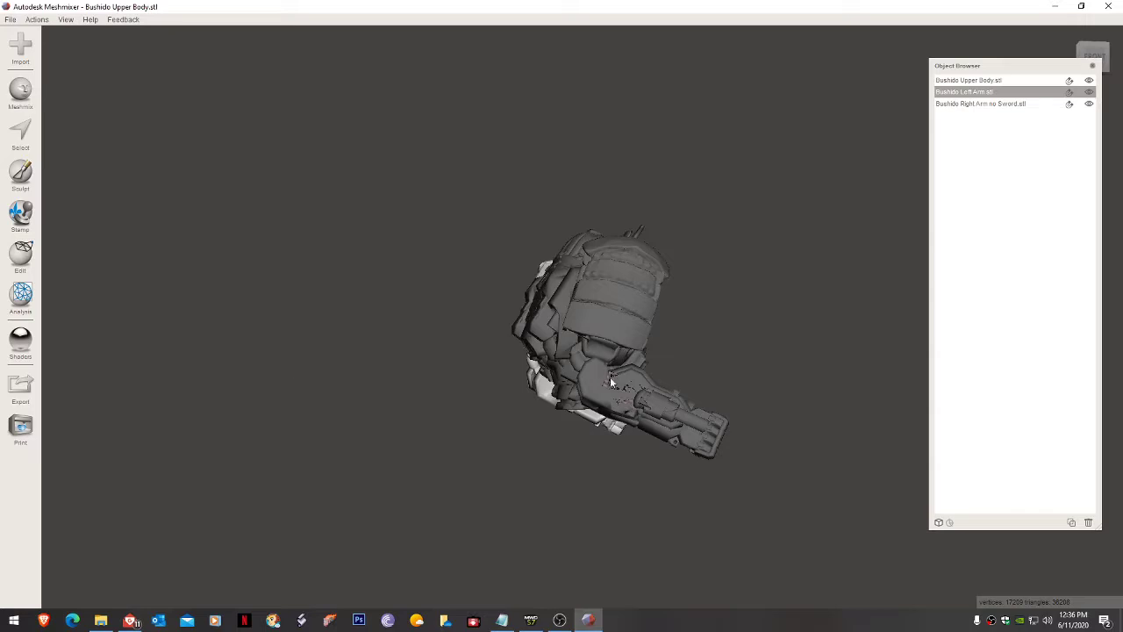
{"action": "left_click", "coordinate": [685, 385]}
{"action": "right_click_drag", "start_coordinate": [685, 384], "coordinate": [654, 447]}
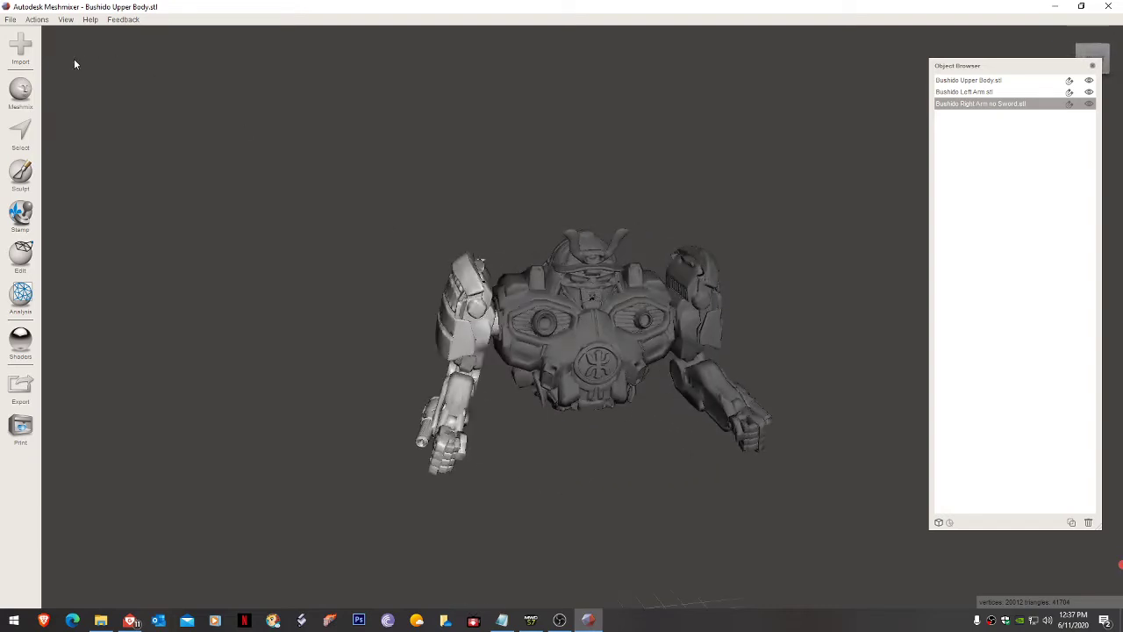
Step: Append Bushido Waist.stl to the scene with its position shifted automatically
{"action": "left_click", "coordinate": [26, 44]}
{"action": "left_click", "coordinate": [594, 320]}
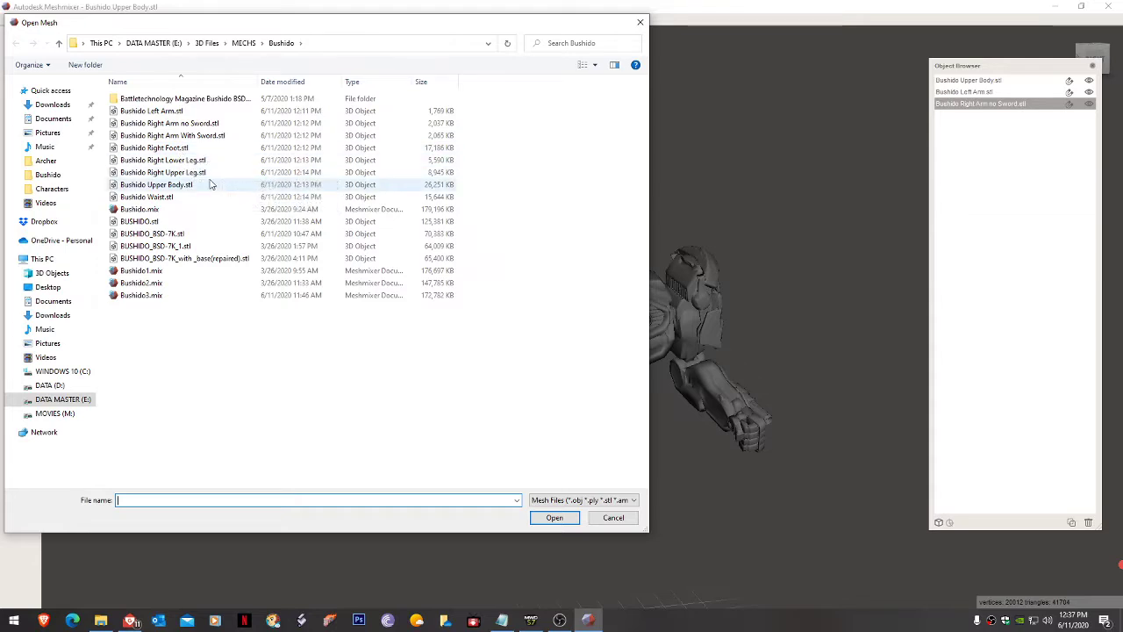
{"action": "double_click", "coordinate": [180, 198]}
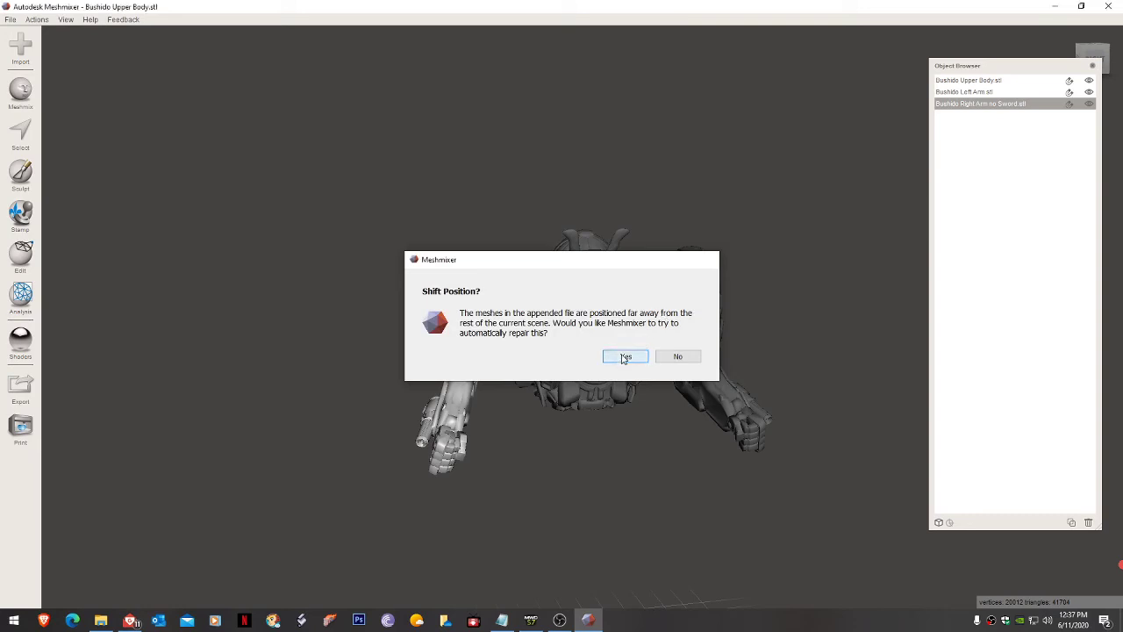
{"action": "left_click", "coordinate": [625, 356]}
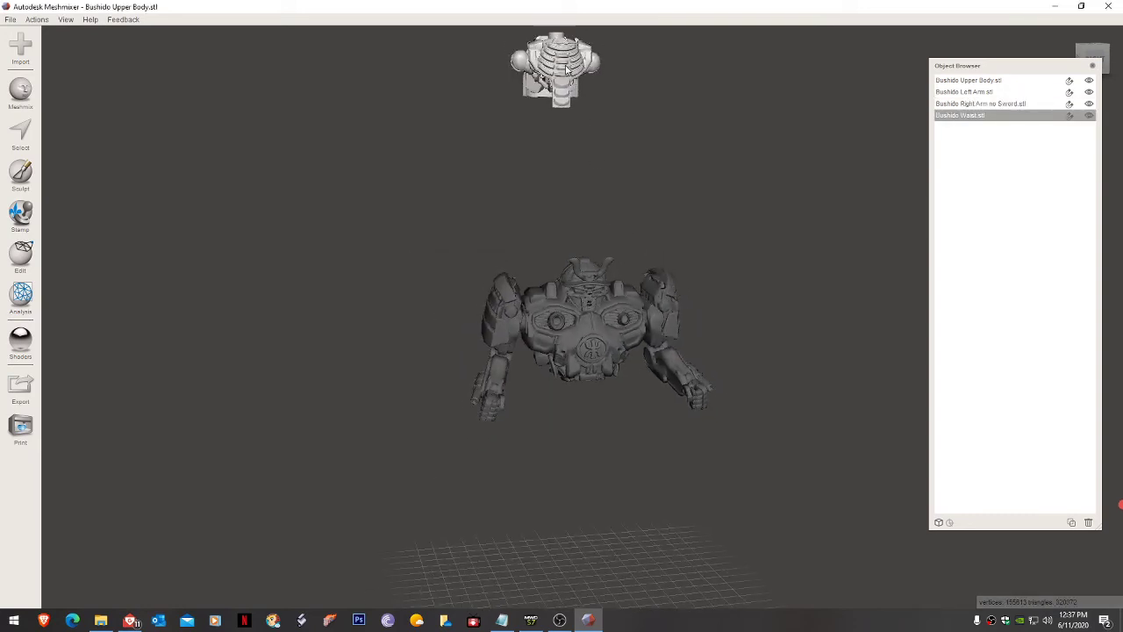
Step: Move the waist beneath the upper body, translating it about -77.3 mm in Y and 30 mm in Z
{"action": "key", "text": "t"}
{"action": "left_click_drag", "start_coordinate": [556, 53], "coordinate": [554, 313]}
{"action": "right_click_drag", "start_coordinate": [562, 315], "coordinate": [527, 346]}
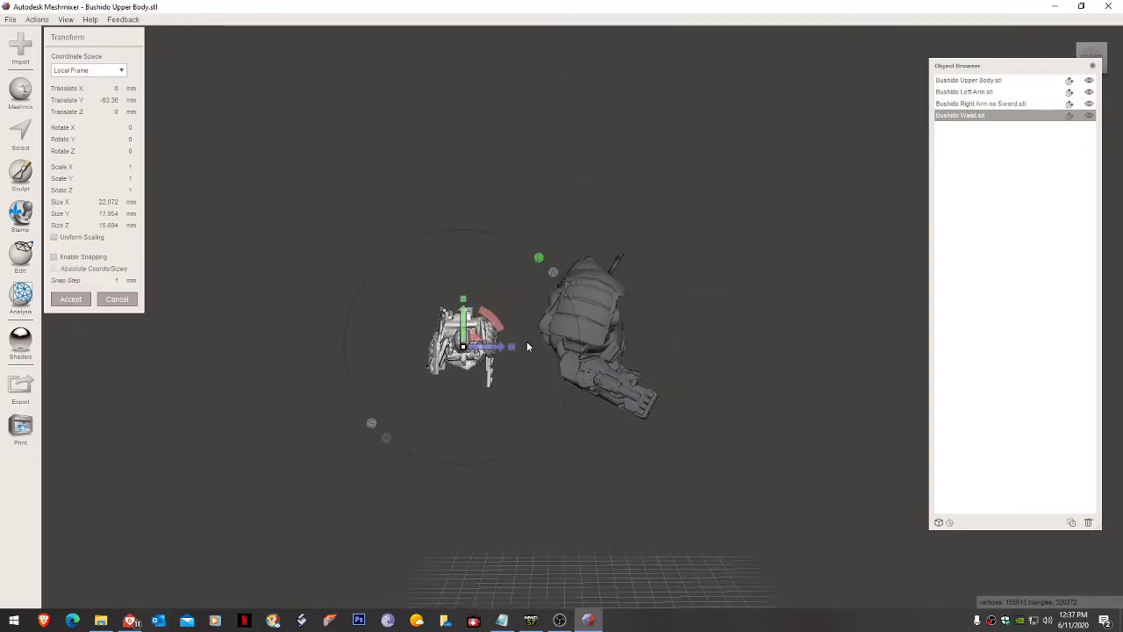
{"action": "left_click_drag", "start_coordinate": [496, 348], "coordinate": [625, 349]}
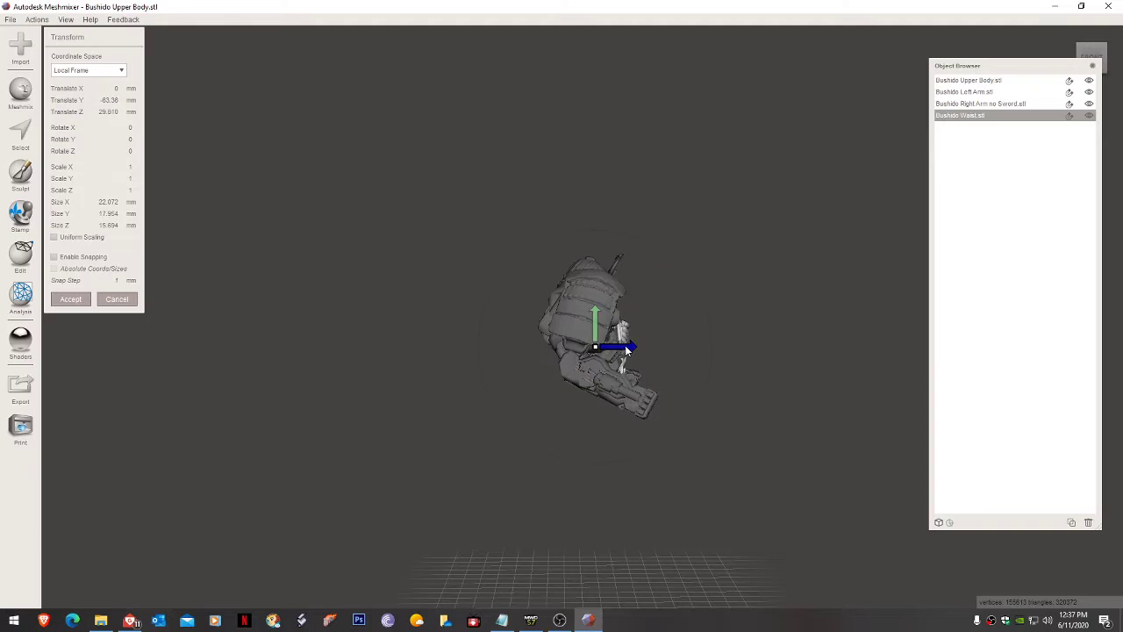
{"action": "right_click_drag", "start_coordinate": [626, 349], "coordinate": [585, 307]}
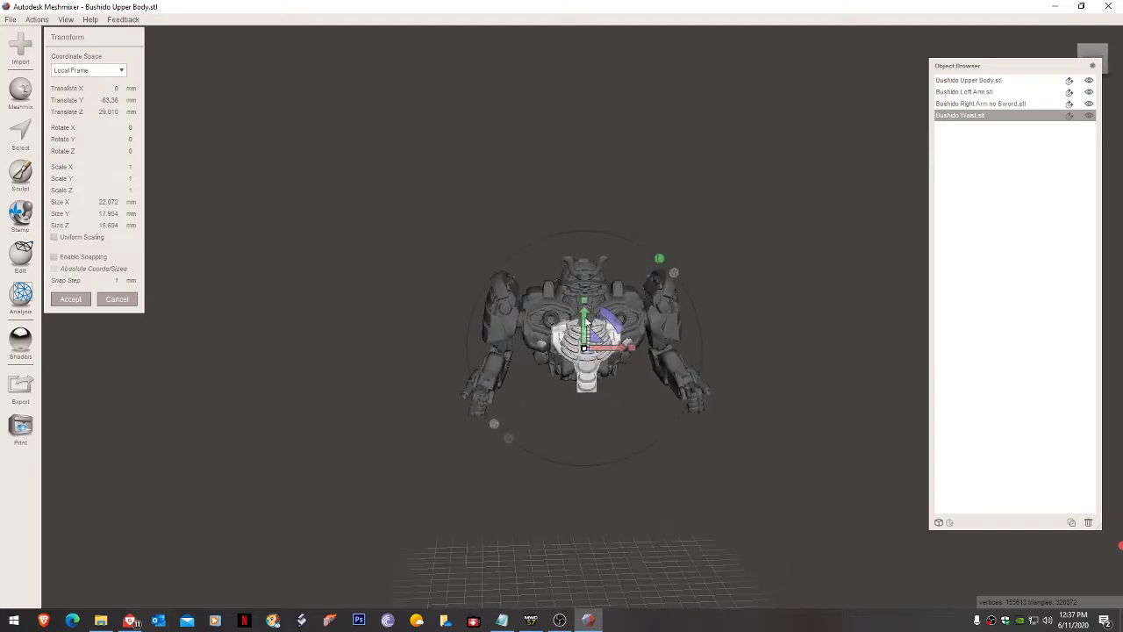
{"action": "left_click_drag", "start_coordinate": [585, 323], "coordinate": [582, 373]}
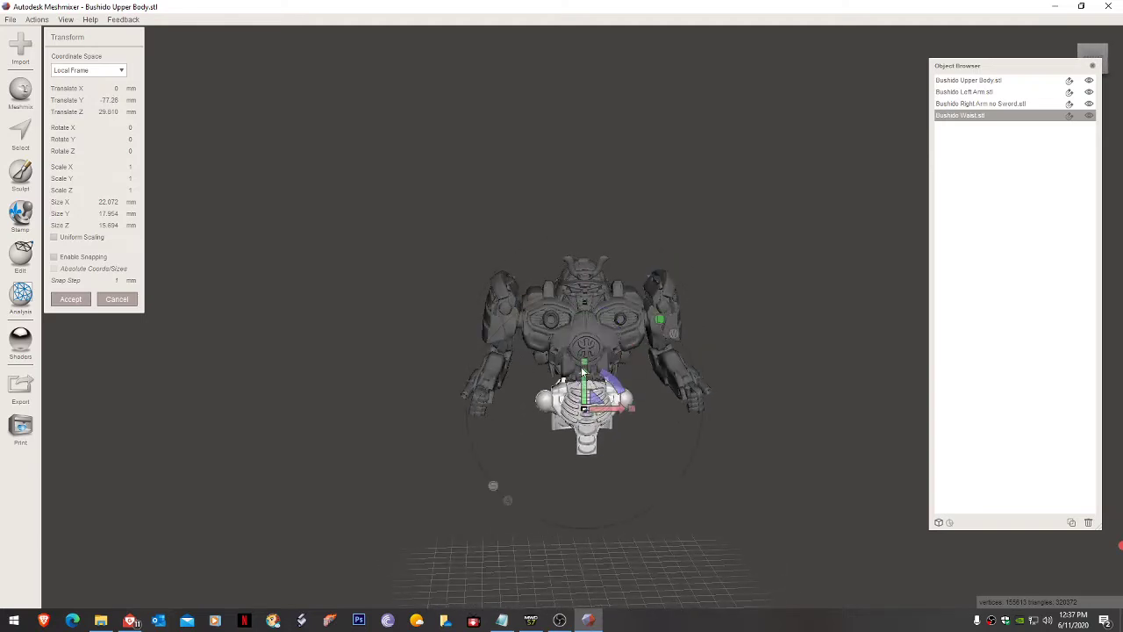
Step: Align the waist under the torso at about 27 mm Z translation and accept the transform
{"action": "right_click_drag", "start_coordinate": [583, 373], "coordinate": [753, 376]}
{"action": "left_click_drag", "start_coordinate": [628, 463], "coordinate": [594, 439]}
{"action": "right_click_drag", "start_coordinate": [594, 438], "coordinate": [273, 438]}
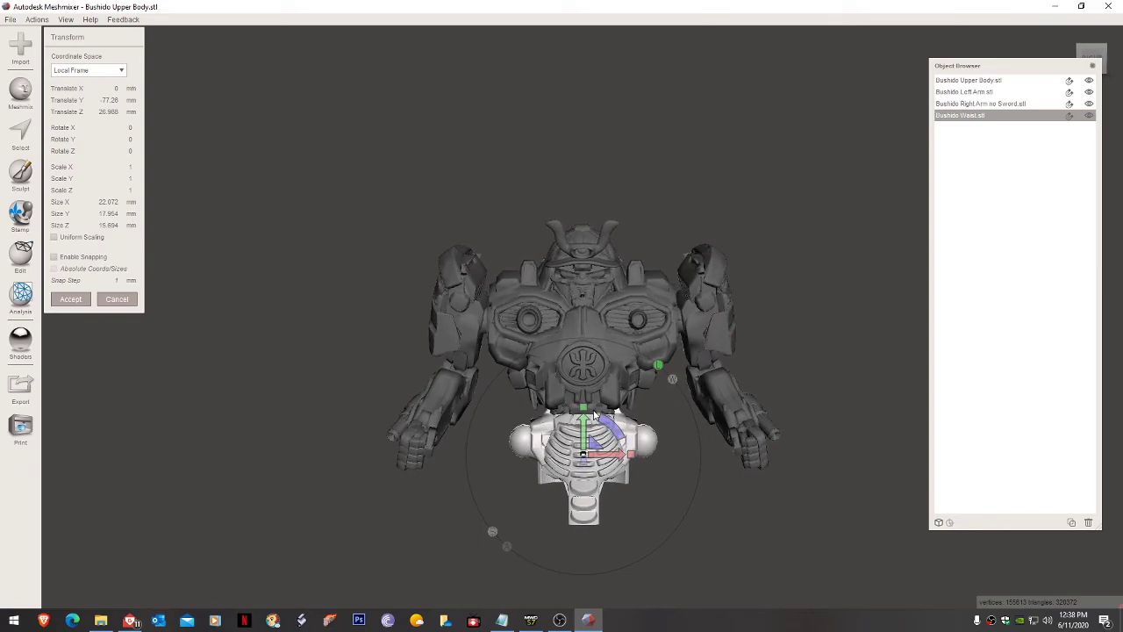
{"action": "scroll", "coordinate": [614, 395], "scroll_direction": "up", "scroll_amount": 3}
{"action": "right_click_drag", "start_coordinate": [615, 394], "coordinate": [574, 400]}
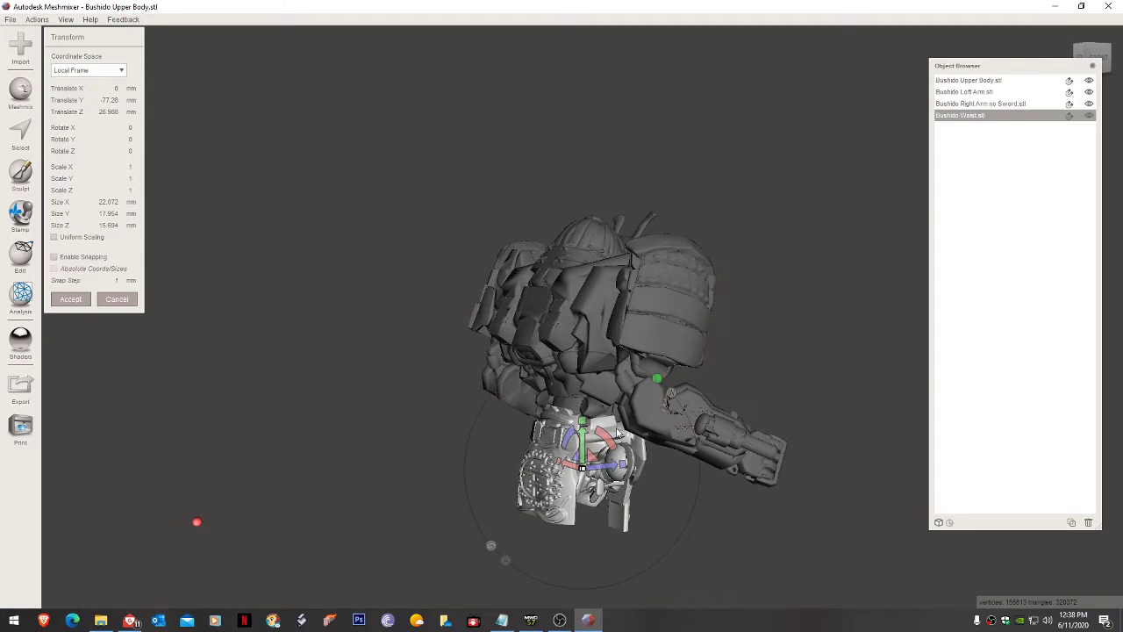
{"action": "right_click_drag", "start_coordinate": [618, 432], "coordinate": [418, 596]}
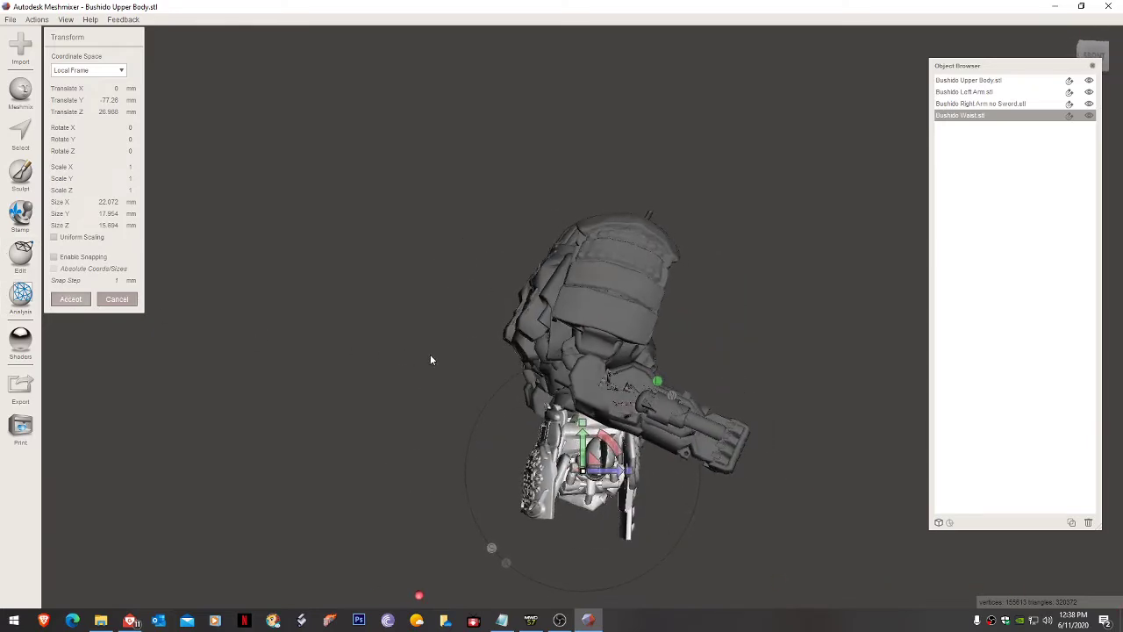
{"action": "key", "text": "Return"}
Step: Rotate the upper body and both arms together about -21° around X, and translate them about -4 mm in Y and -3.9 mm in Z
{"action": "right_click_drag", "start_coordinate": [430, 360], "coordinate": [518, 370]}
{"action": "right_click_drag", "start_coordinate": [436, 379], "coordinate": [392, 391]}
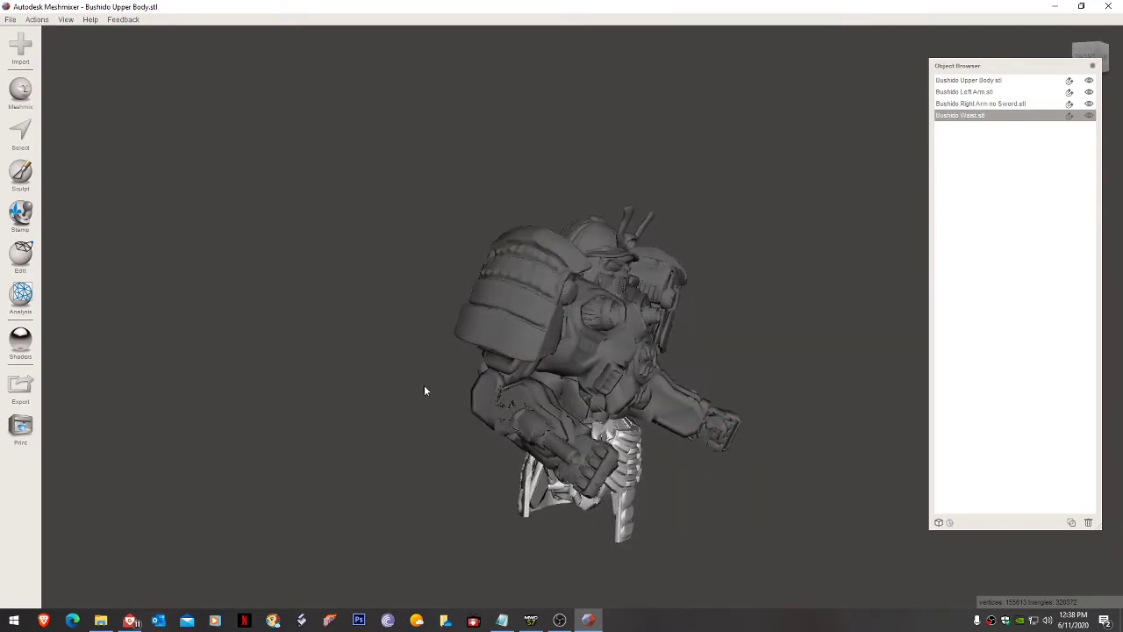
{"action": "left_click", "coordinate": [624, 357]}
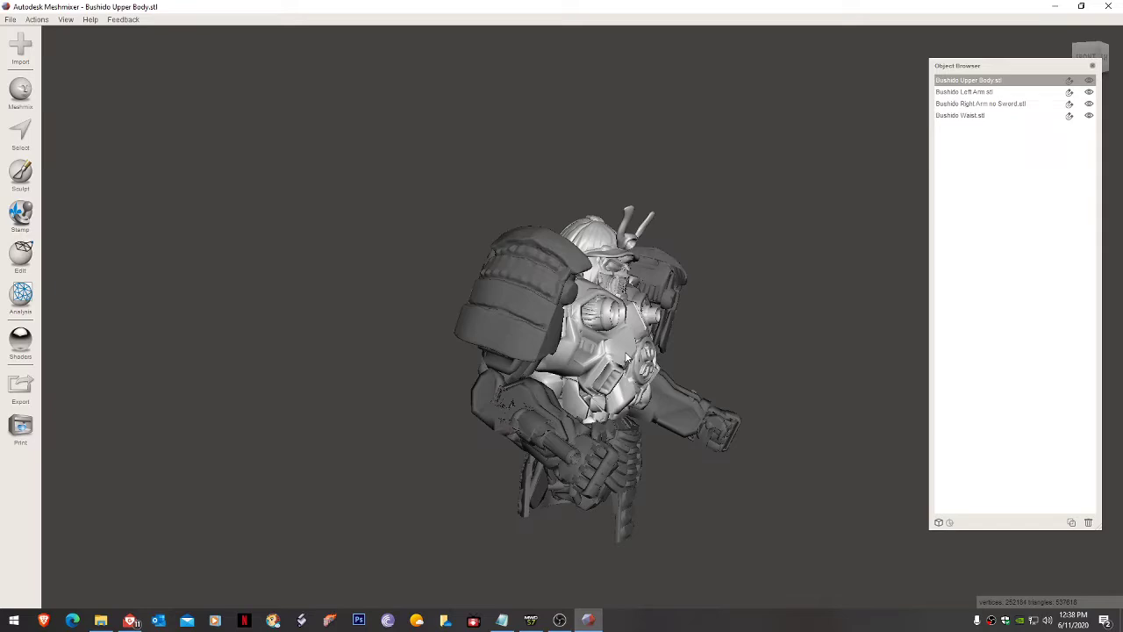
{"action": "left_click", "coordinate": [540, 332], "text": "shift"}
{"action": "left_click", "coordinate": [660, 285], "text": "shift"}
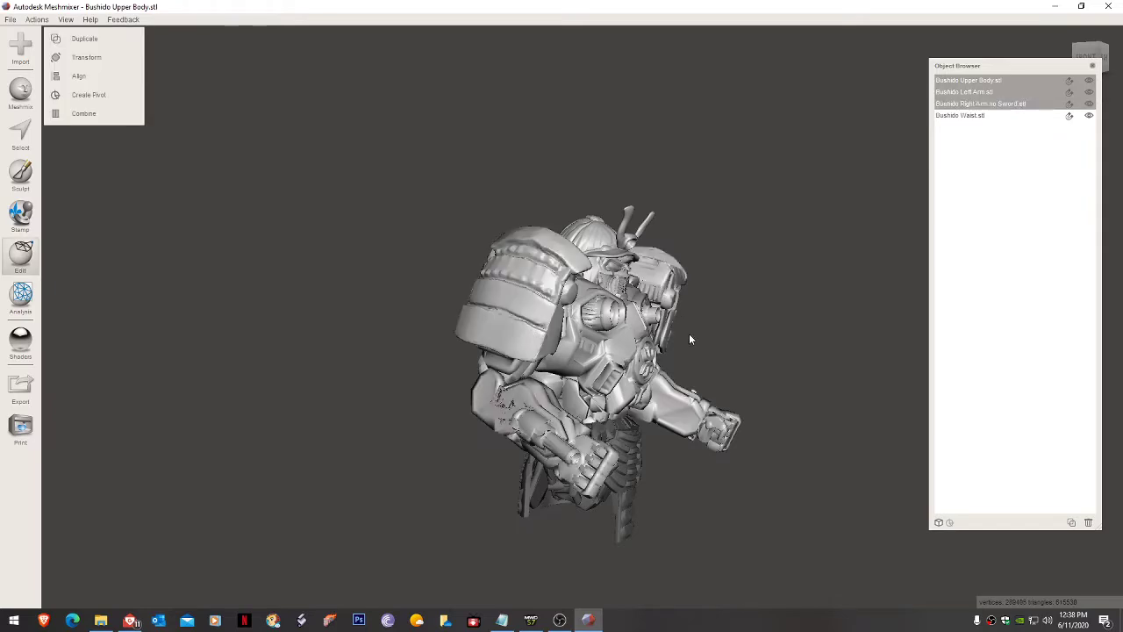
{"action": "key", "text": "t"}
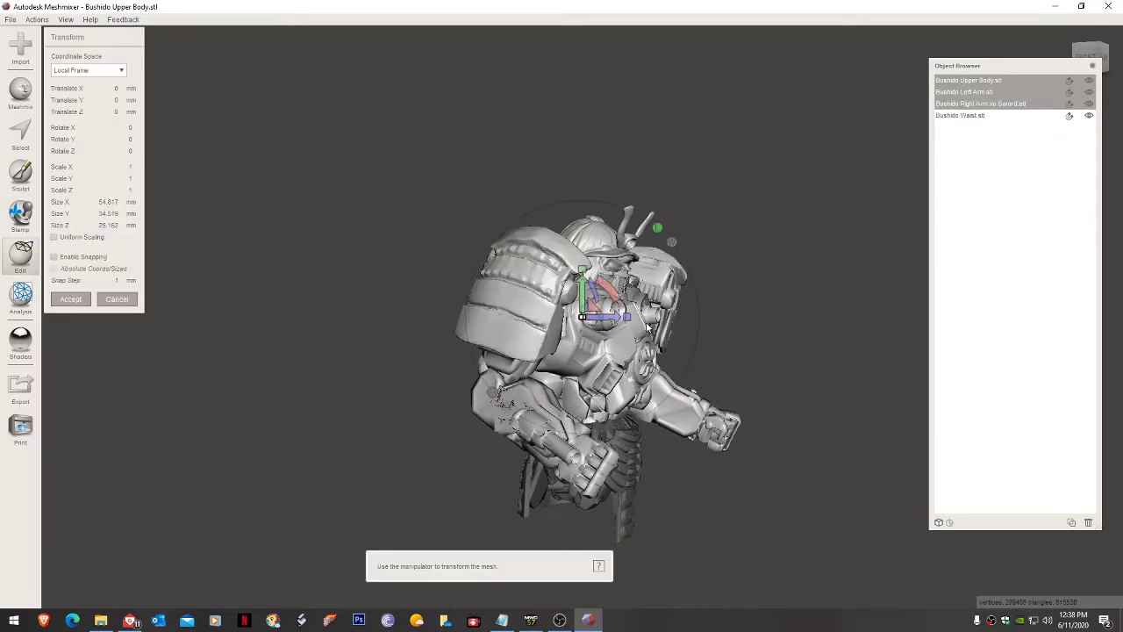
{"action": "mouse_move", "coordinate": [608, 286]}
{"action": "left_mouse_down"}
{"action": "mouse_move", "coordinate": [617, 302]}
{"action": "mouse_move", "coordinate": [588, 321]}
{"action": "mouse_move", "coordinate": [602, 327]}
{"action": "mouse_move", "coordinate": [651, 294]}
{"action": "mouse_move", "coordinate": [628, 282]}
{"action": "left_mouse_up"}
{"action": "right_click_drag", "start_coordinate": [637, 332], "coordinate": [712, 350]}
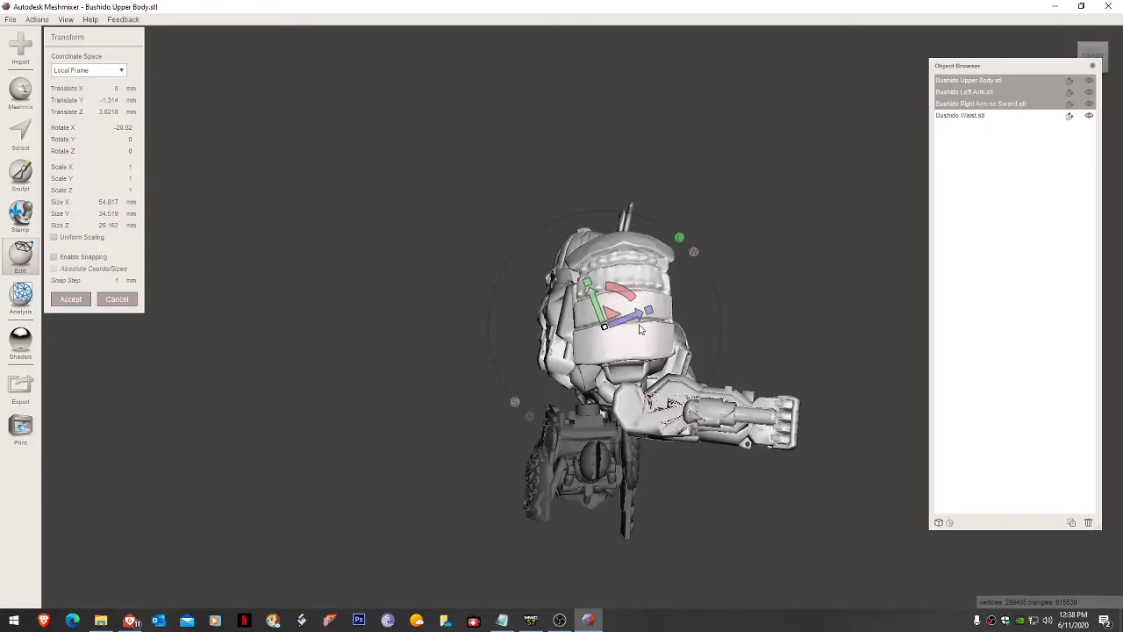
{"action": "left_click_drag", "start_coordinate": [630, 323], "coordinate": [580, 338]}
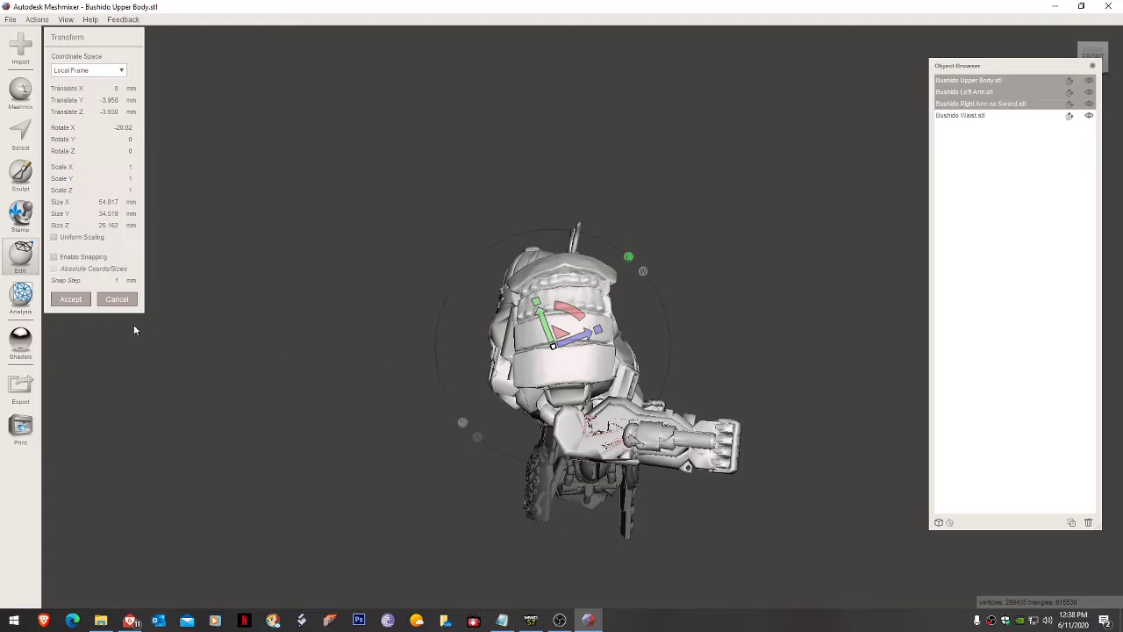
Step: Tilt the waist about -17° around X, translate it about -2.1 mm in Y and 2.7 mm in Z, and accept the transform
{"action": "left_click", "coordinate": [594, 479]}
{"action": "right_click_drag", "start_coordinate": [648, 488], "coordinate": [585, 494]}
{"action": "key", "text": "t"}
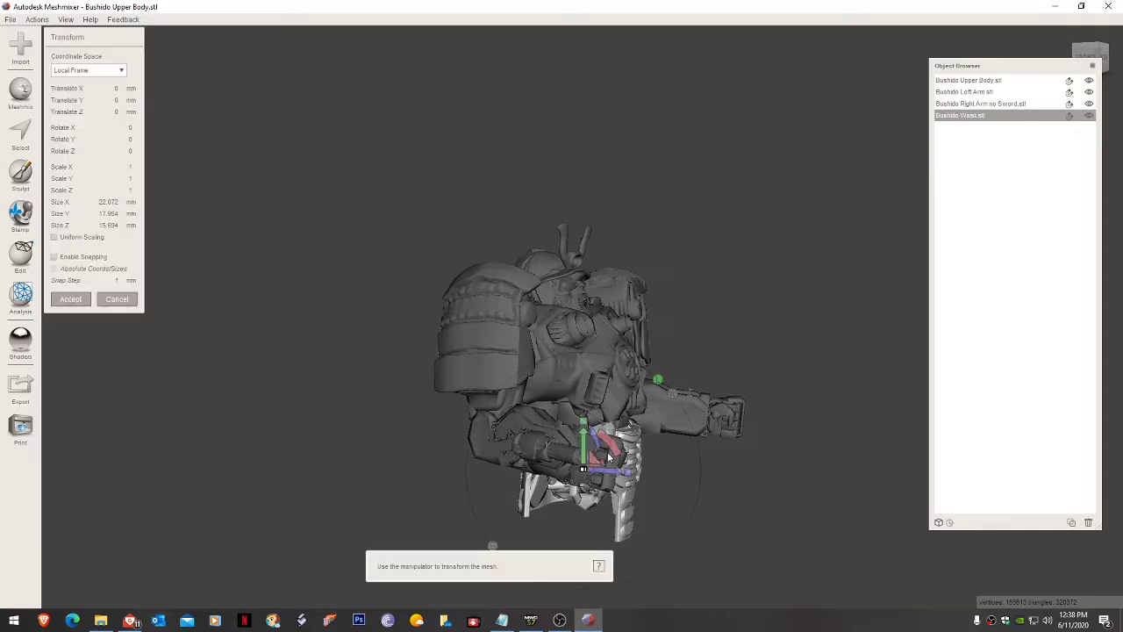
{"action": "left_click_drag", "start_coordinate": [611, 447], "coordinate": [577, 453]}
{"action": "right_click_drag", "start_coordinate": [579, 458], "coordinate": [634, 474]}
{"action": "mouse_move", "coordinate": [633, 474]}
{"action": "left_mouse_down"}
{"action": "mouse_move", "coordinate": [625, 481]}
{"action": "mouse_move", "coordinate": [637, 478]}
{"action": "left_mouse_up"}
{"action": "right_click_drag", "start_coordinate": [637, 478], "coordinate": [651, 509]}
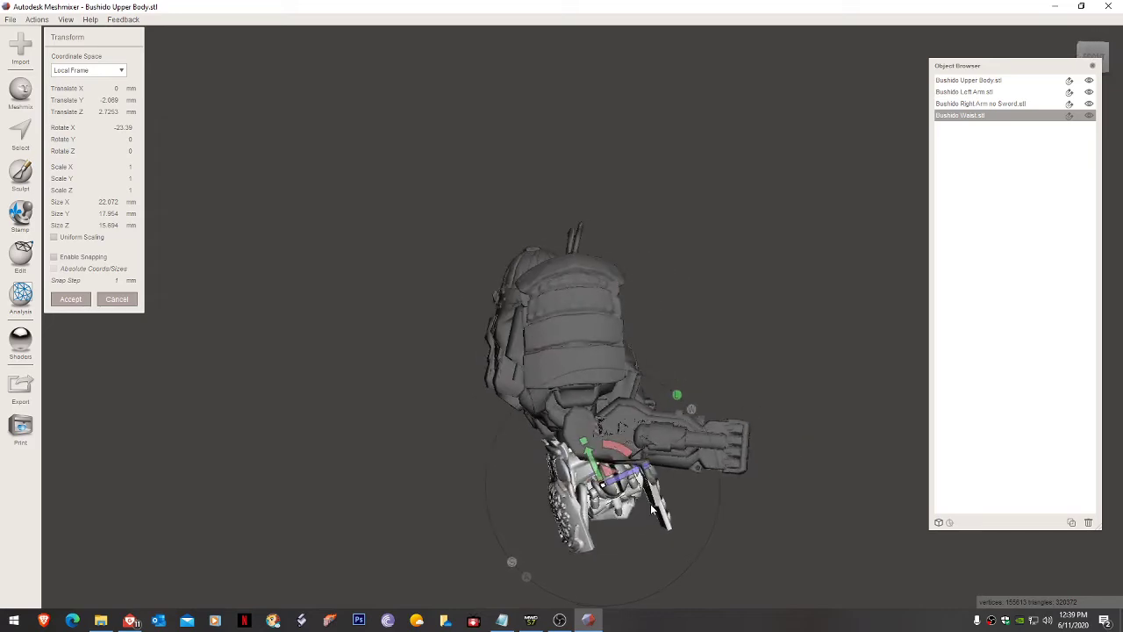
{"action": "left_click_drag", "start_coordinate": [615, 449], "coordinate": [620, 450]}
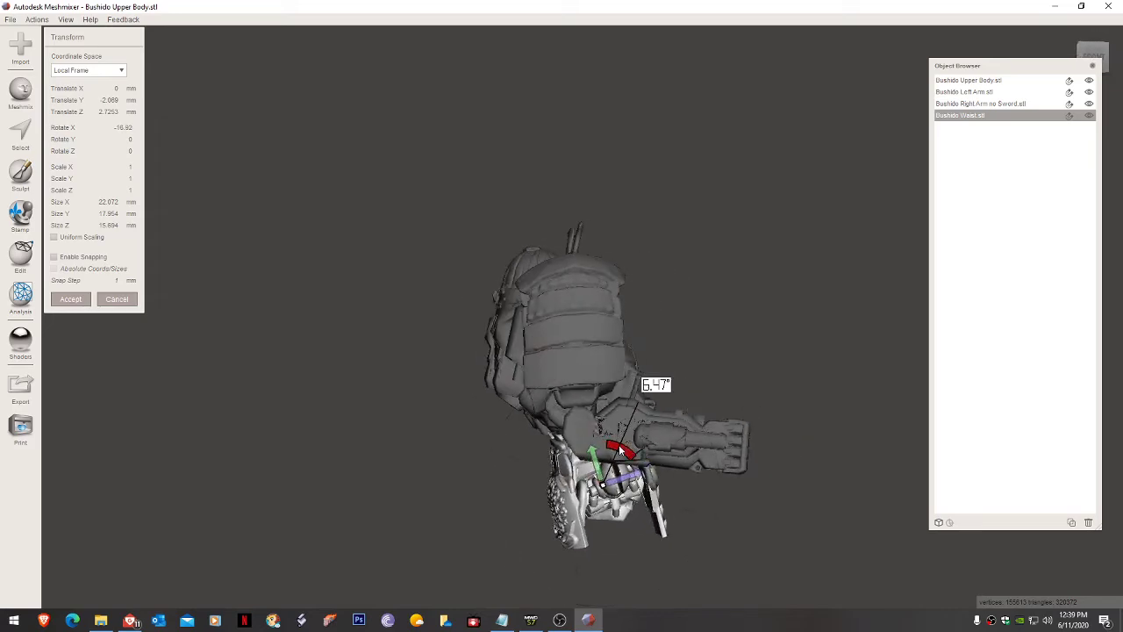
{"action": "right_click_drag", "start_coordinate": [621, 450], "coordinate": [562, 491]}
{"action": "key", "text": "Return"}
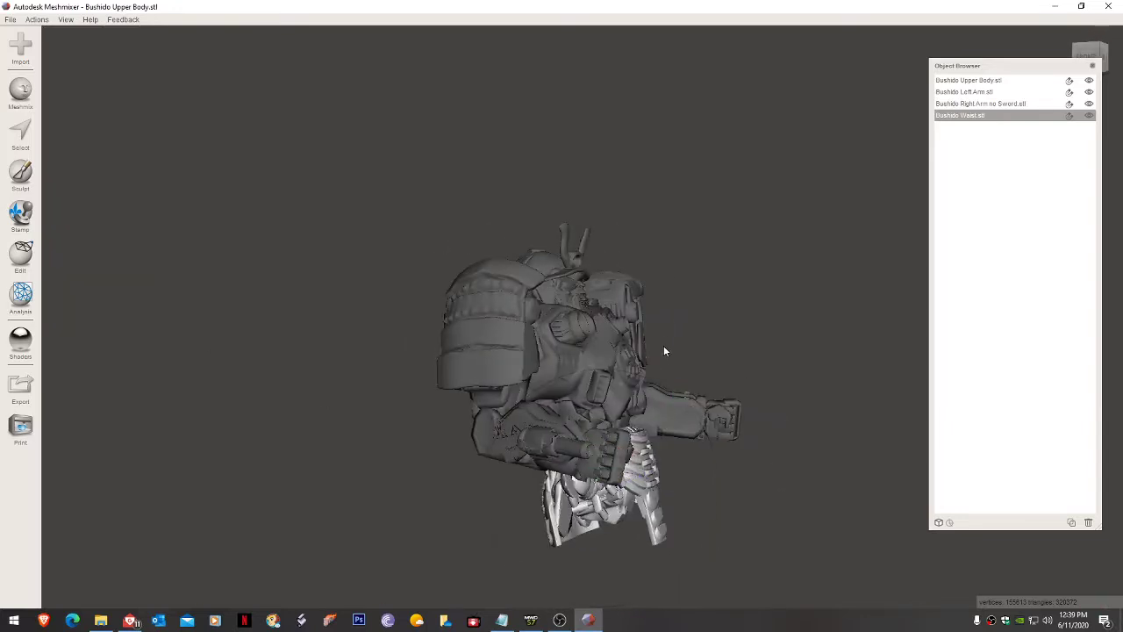
Step: Append Bushido Right Upper Leg.stl to the scene
{"action": "right_click_drag", "start_coordinate": [664, 345], "coordinate": [529, 324]}
{"action": "left_click", "coordinate": [27, 51]}
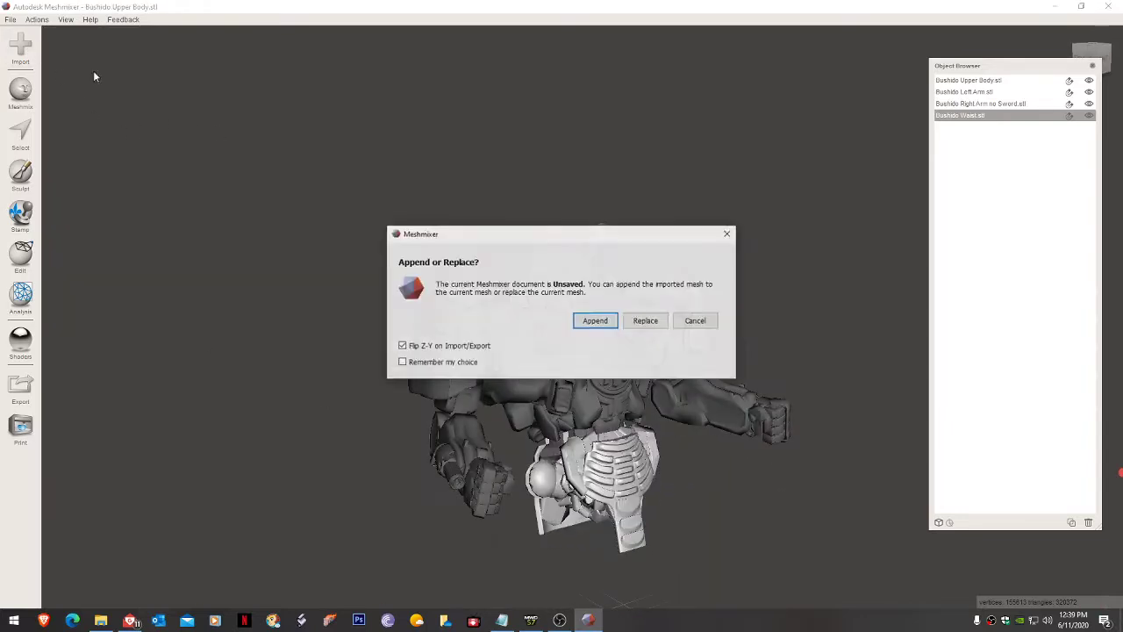
{"action": "left_click", "coordinate": [596, 321]}
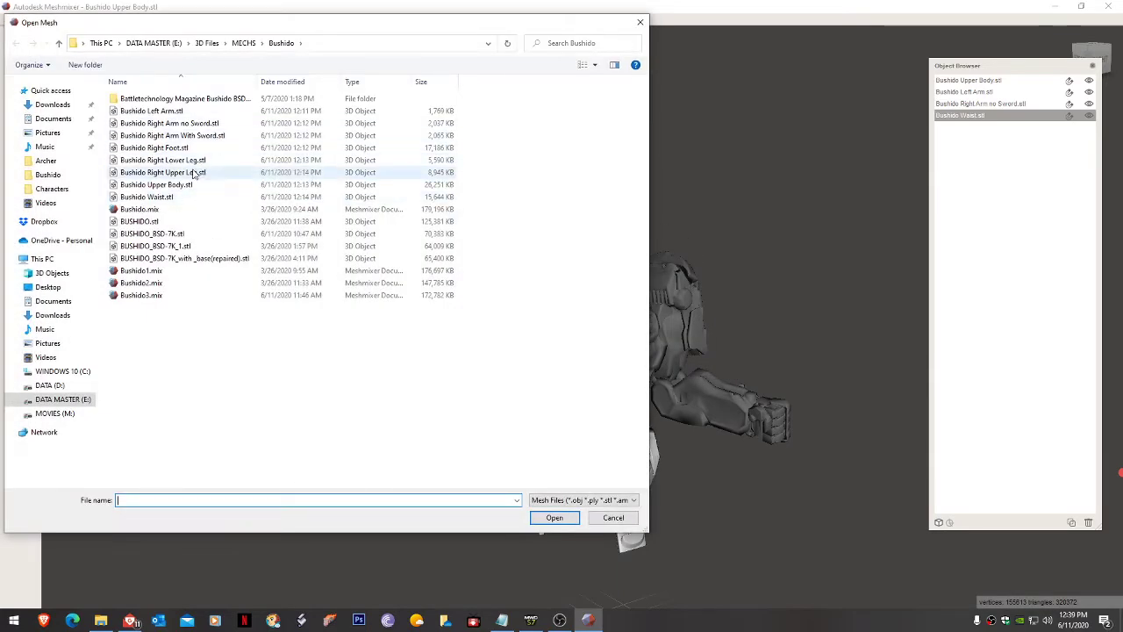
{"action": "double_click", "coordinate": [194, 173]}
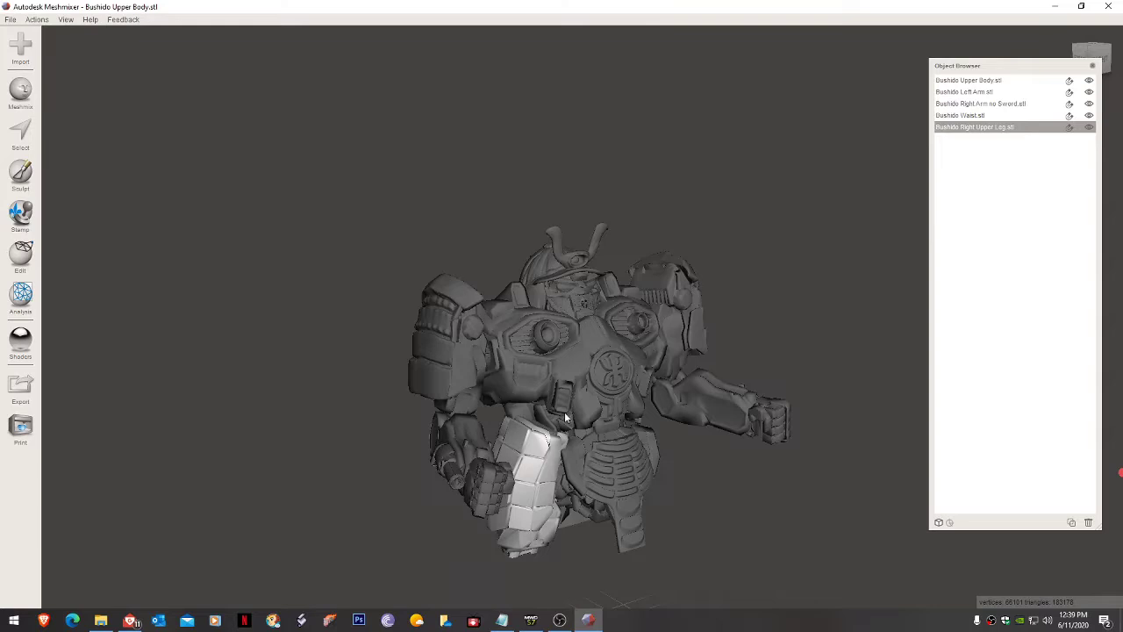
Step: Move the right upper leg beside the waist's hip joint, translating it about -1.5 mm in X and -2.9 mm in Y
{"action": "right_click_drag", "start_coordinate": [564, 411], "coordinate": [519, 399]}
{"action": "key", "text": "t"}
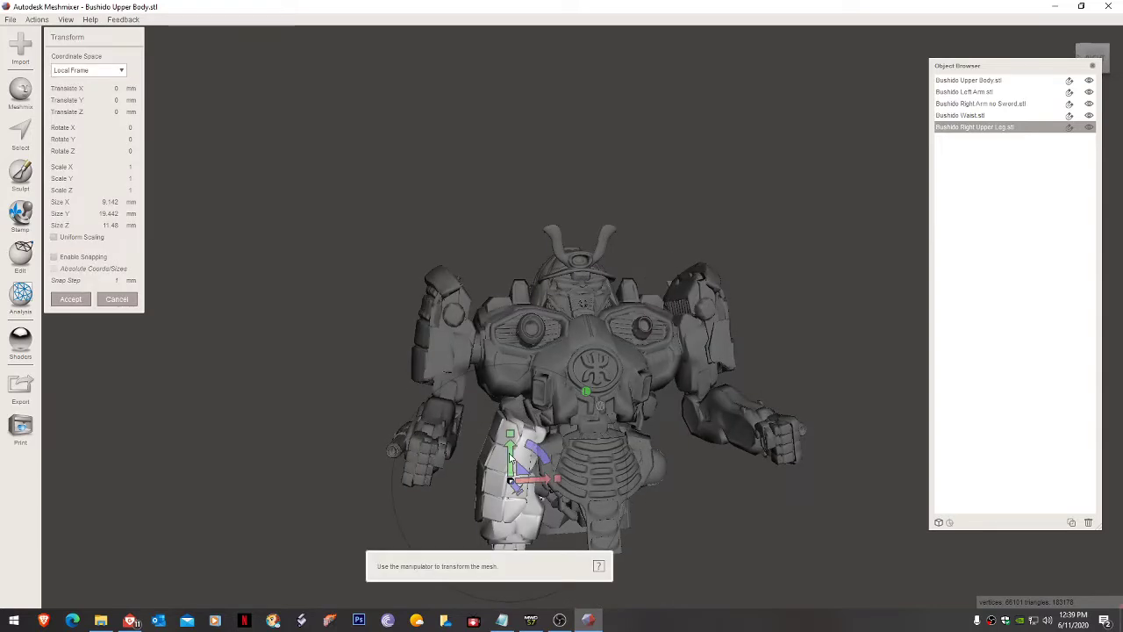
{"action": "left_click_drag", "start_coordinate": [511, 457], "coordinate": [504, 524]}
{"action": "right_click_drag", "start_coordinate": [507, 512], "coordinate": [465, 499]}
{"action": "left_click_drag", "start_coordinate": [482, 500], "coordinate": [480, 480]}
{"action": "right_click_drag", "start_coordinate": [480, 481], "coordinate": [500, 350]}
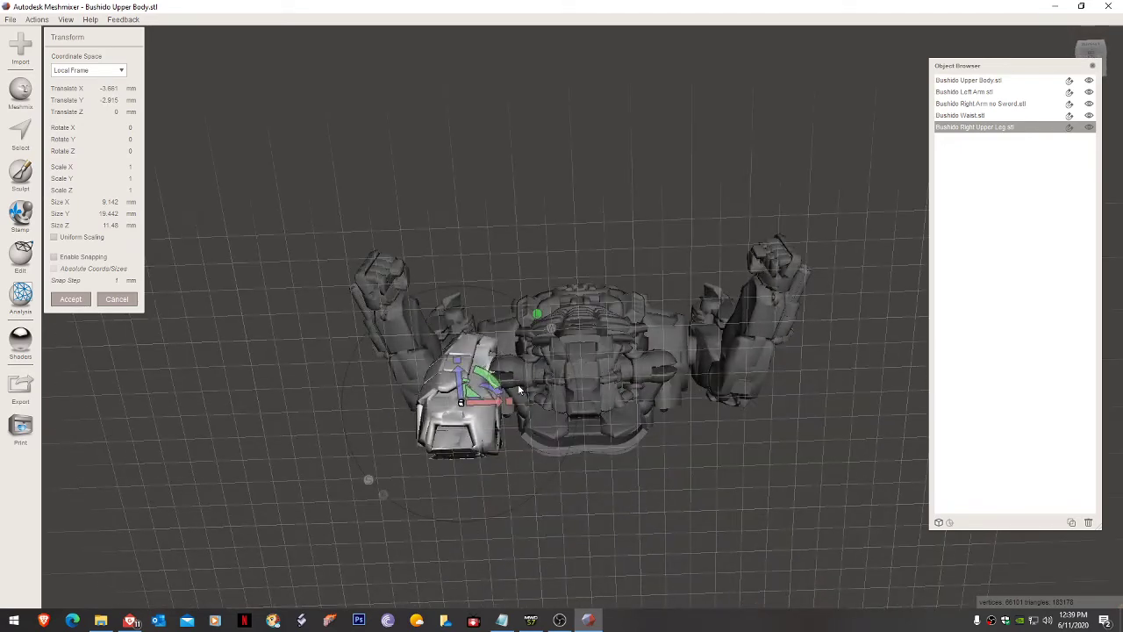
{"action": "left_click_drag", "start_coordinate": [497, 406], "coordinate": [516, 402]}
{"action": "right_click_drag", "start_coordinate": [516, 402], "coordinate": [707, 538]}
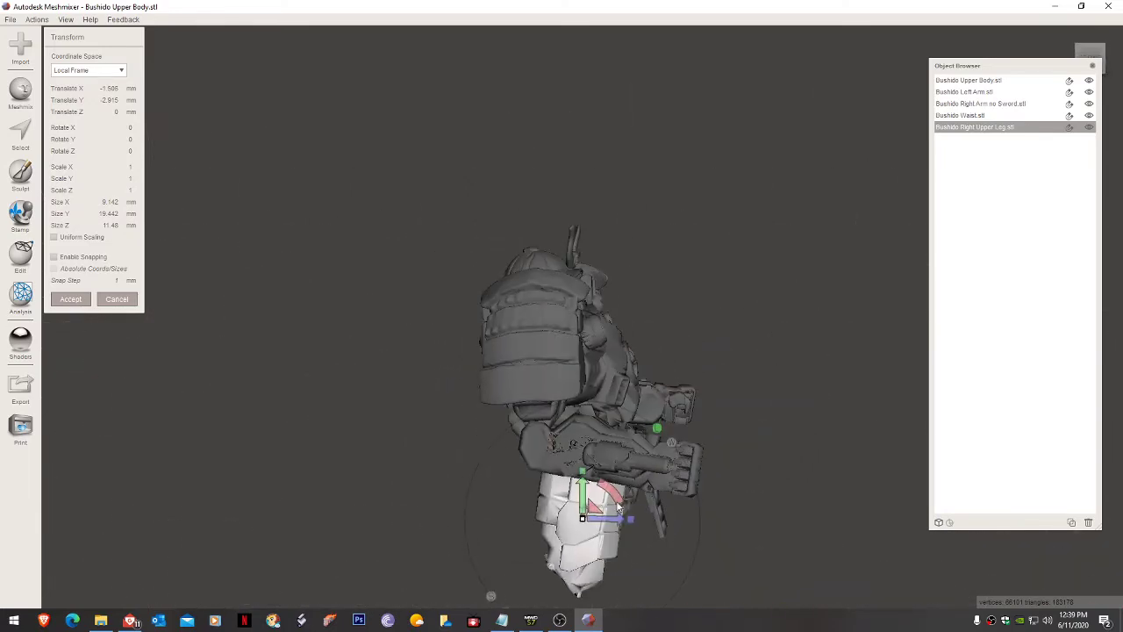
Step: Rotate the right upper leg about -70° around X and translate it to about -0.3 mm in Y and 0.9 mm in Z
{"action": "left_click_drag", "start_coordinate": [618, 498], "coordinate": [555, 417]}
{"action": "right_click_drag", "start_coordinate": [556, 418], "coordinate": [456, 490]}
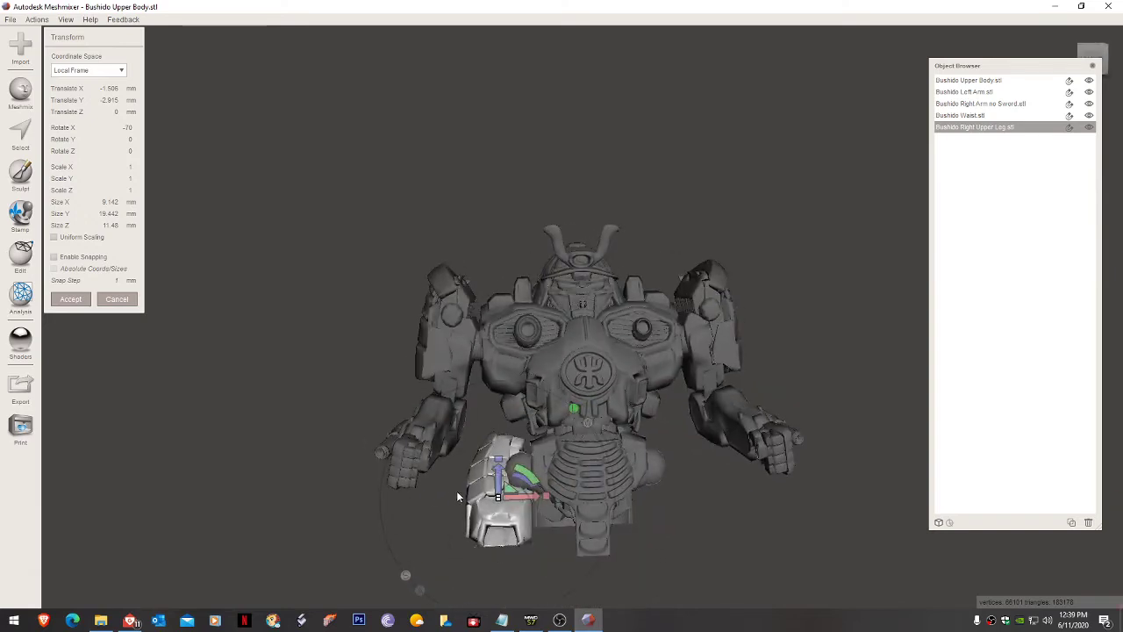
{"action": "left_click_drag", "start_coordinate": [501, 480], "coordinate": [501, 458]}
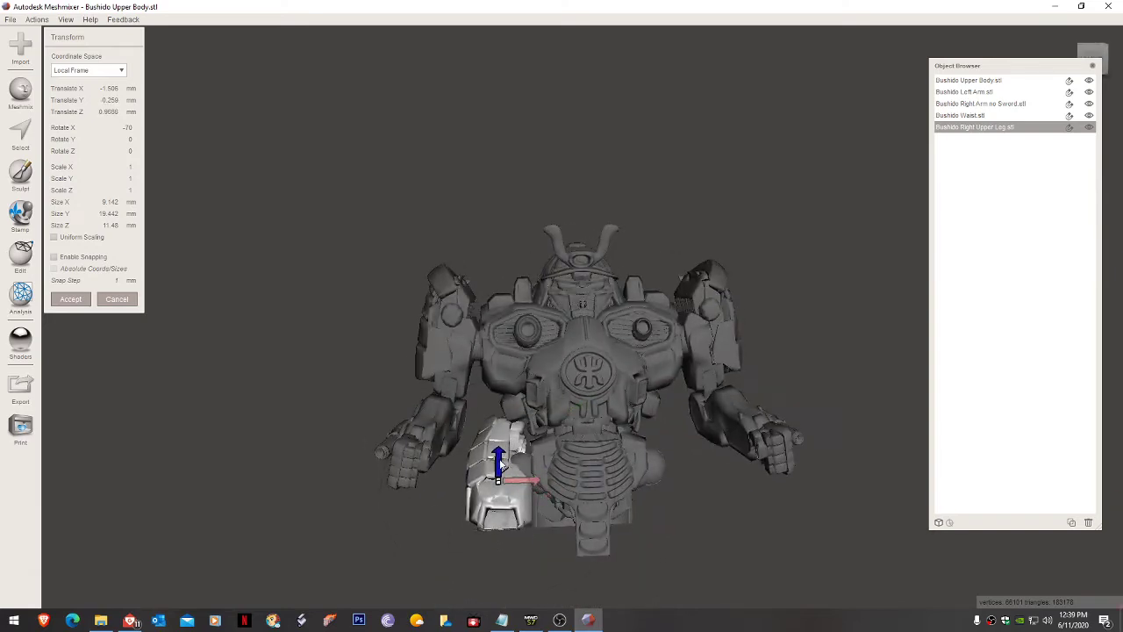
{"action": "right_click_drag", "start_coordinate": [502, 458], "coordinate": [621, 512]}
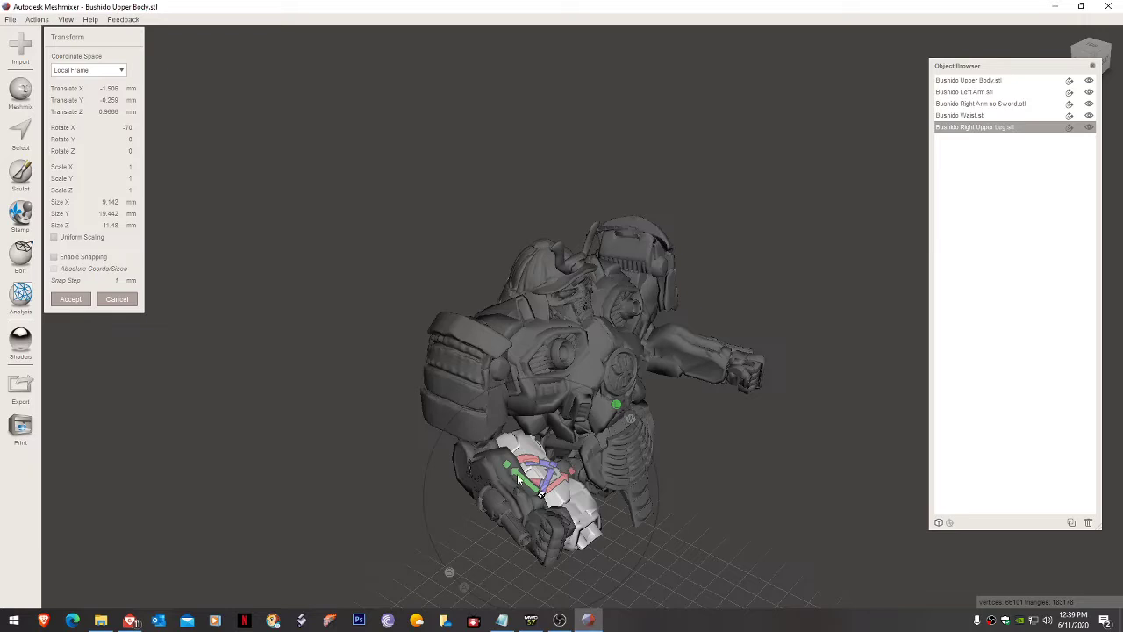
Step: Fit the right upper leg to the hip joint at about -0.6 mm in Y and 5.3 mm in Z, and accept the transform
{"action": "left_click_drag", "start_coordinate": [517, 474], "coordinate": [549, 501]}
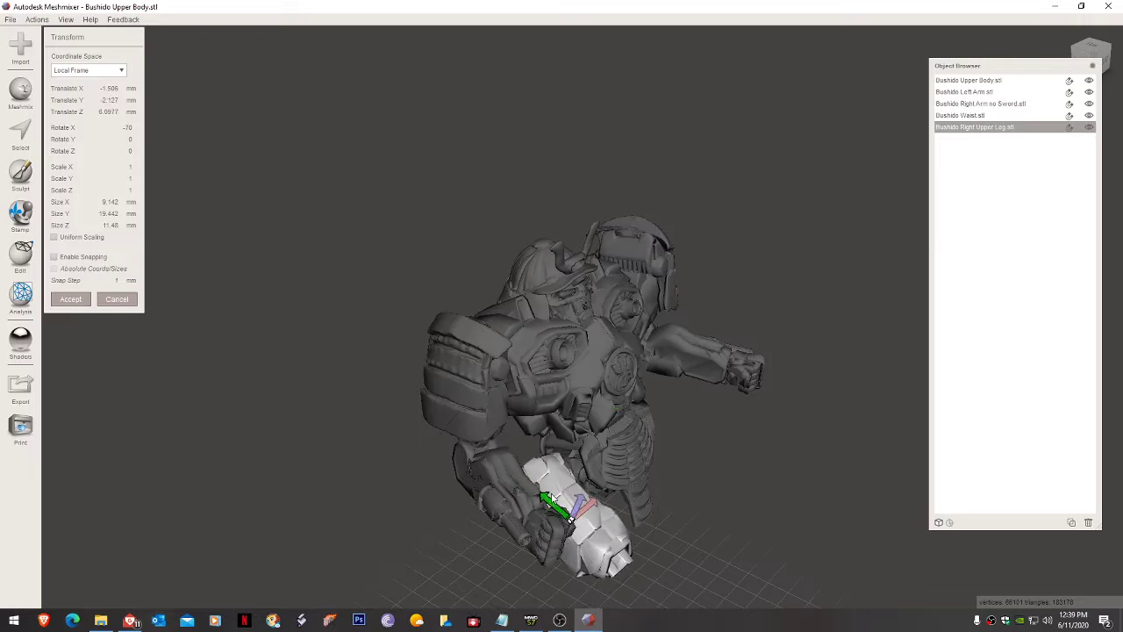
{"action": "right_click_drag", "start_coordinate": [549, 502], "coordinate": [480, 500]}
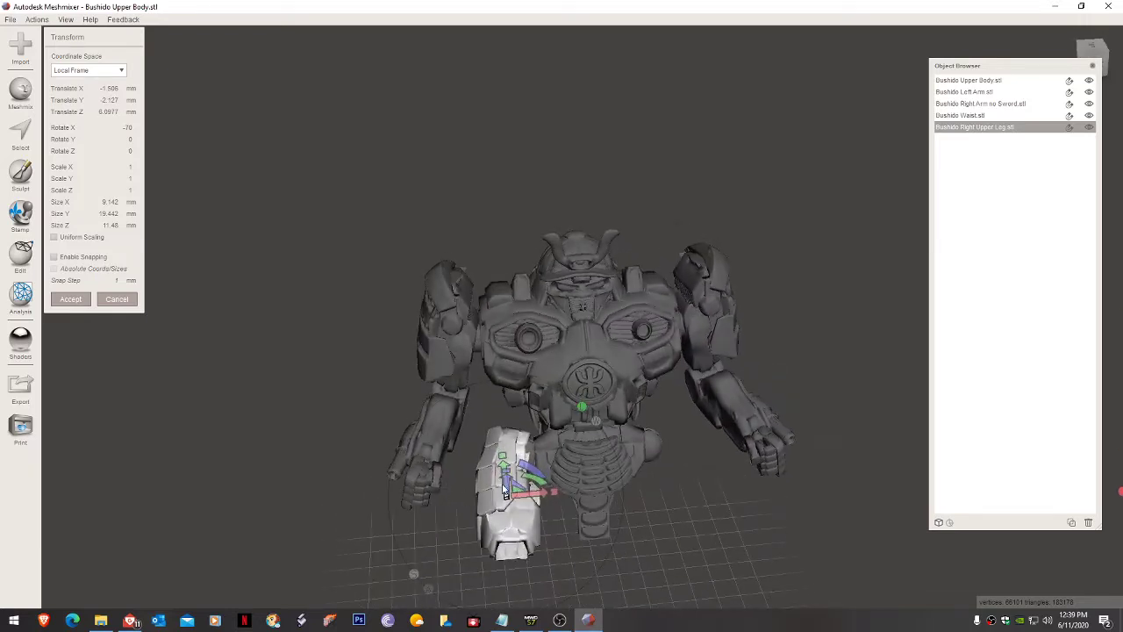
{"action": "left_click_drag", "start_coordinate": [505, 471], "coordinate": [504, 457]}
{"action": "right_click_drag", "start_coordinate": [505, 457], "coordinate": [473, 427]}
{"action": "left_click_drag", "start_coordinate": [489, 469], "coordinate": [488, 461]}
{"action": "right_click_drag", "start_coordinate": [488, 461], "coordinate": [615, 469]}
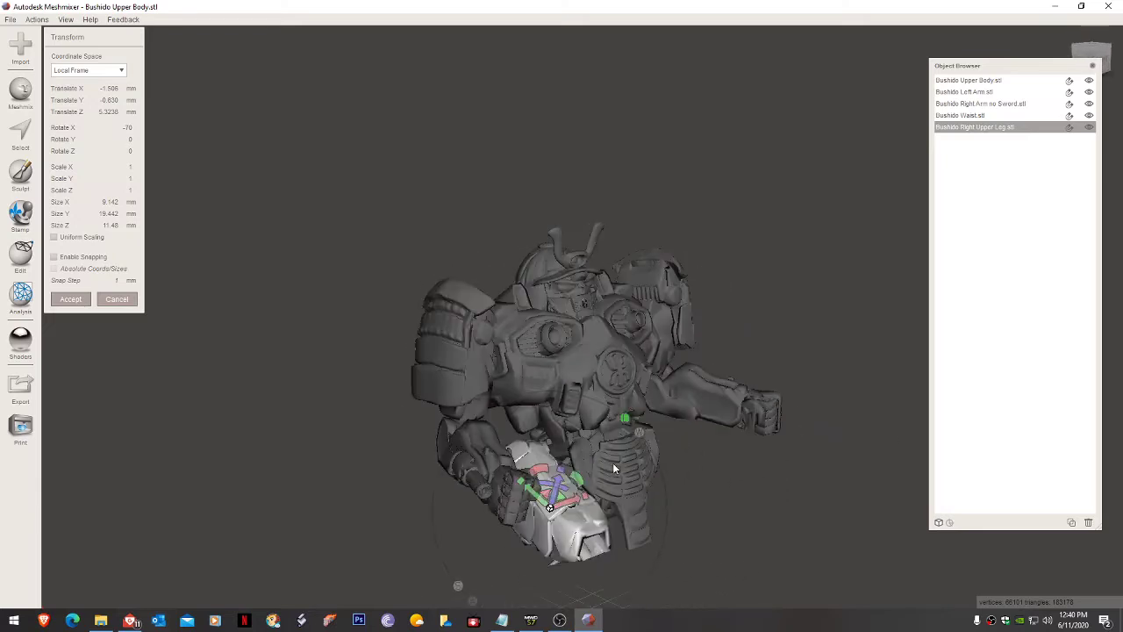
{"action": "key", "text": "Return"}
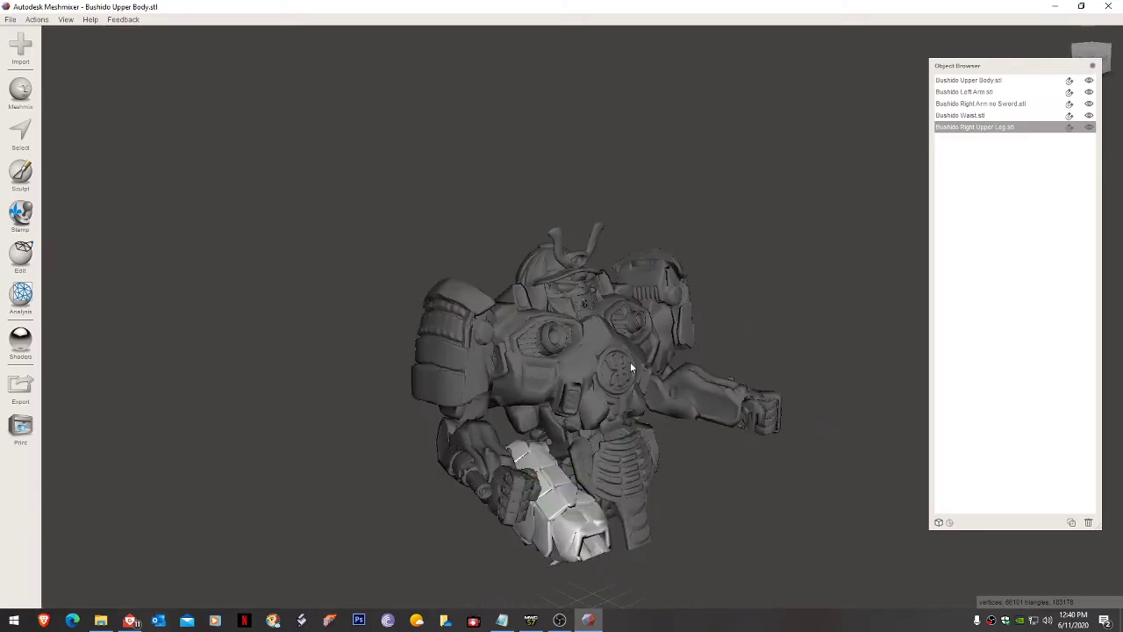
Step: Append Bushido Right Lower Leg.stl to the scene
{"action": "right_click_drag", "start_coordinate": [630, 361], "coordinate": [651, 357]}
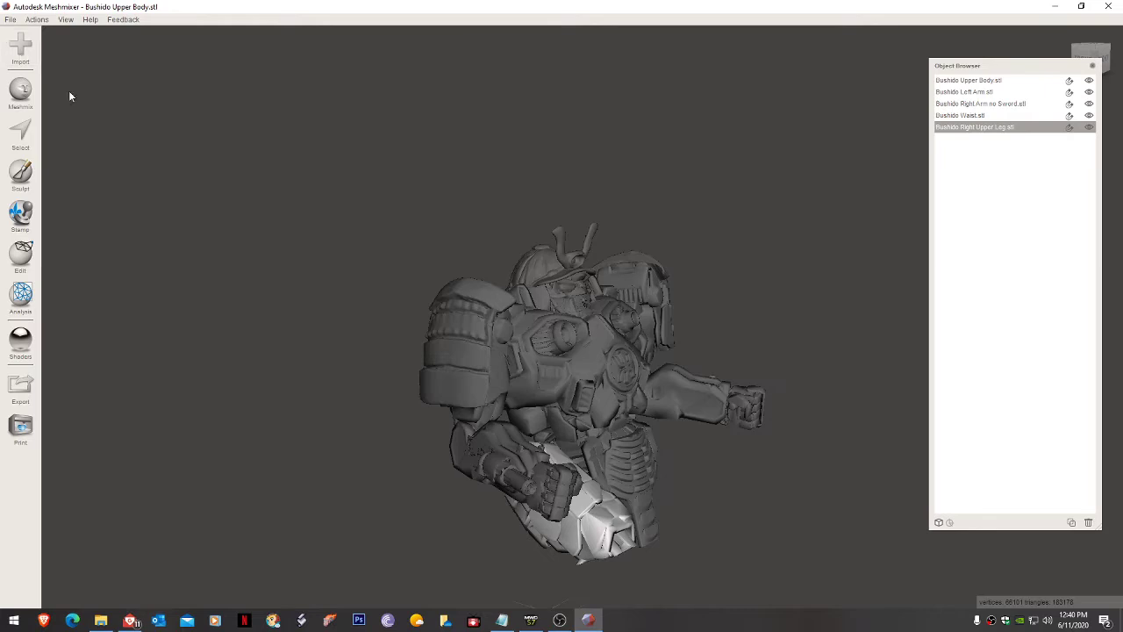
{"action": "right_click_drag", "start_coordinate": [70, 96], "coordinate": [621, 256]}
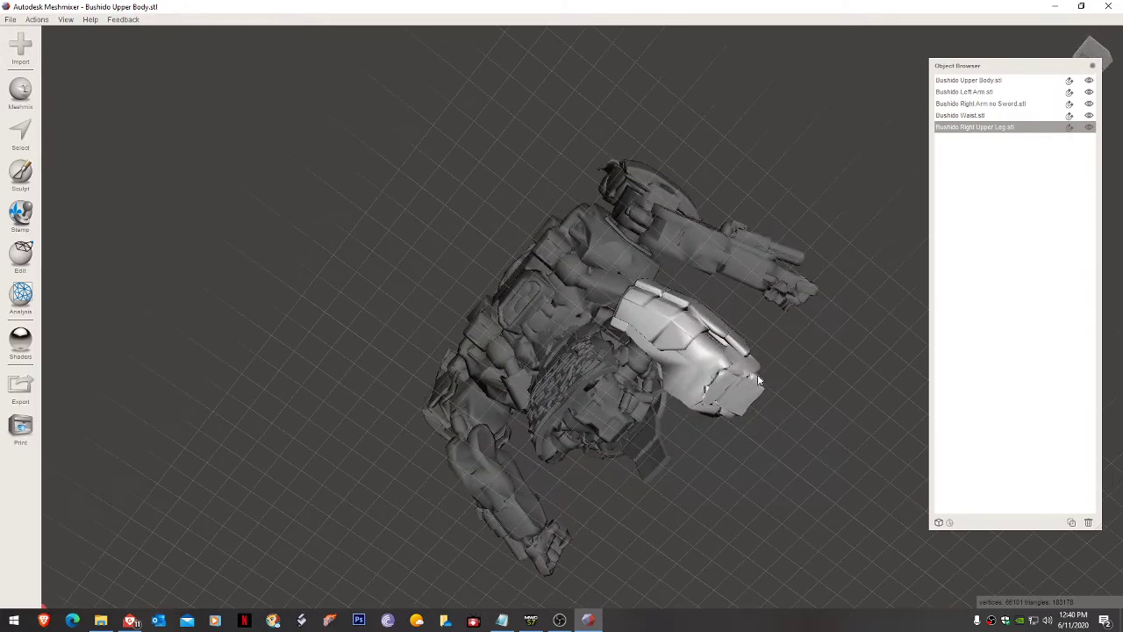
{"action": "right_click_drag", "start_coordinate": [726, 392], "coordinate": [502, 351]}
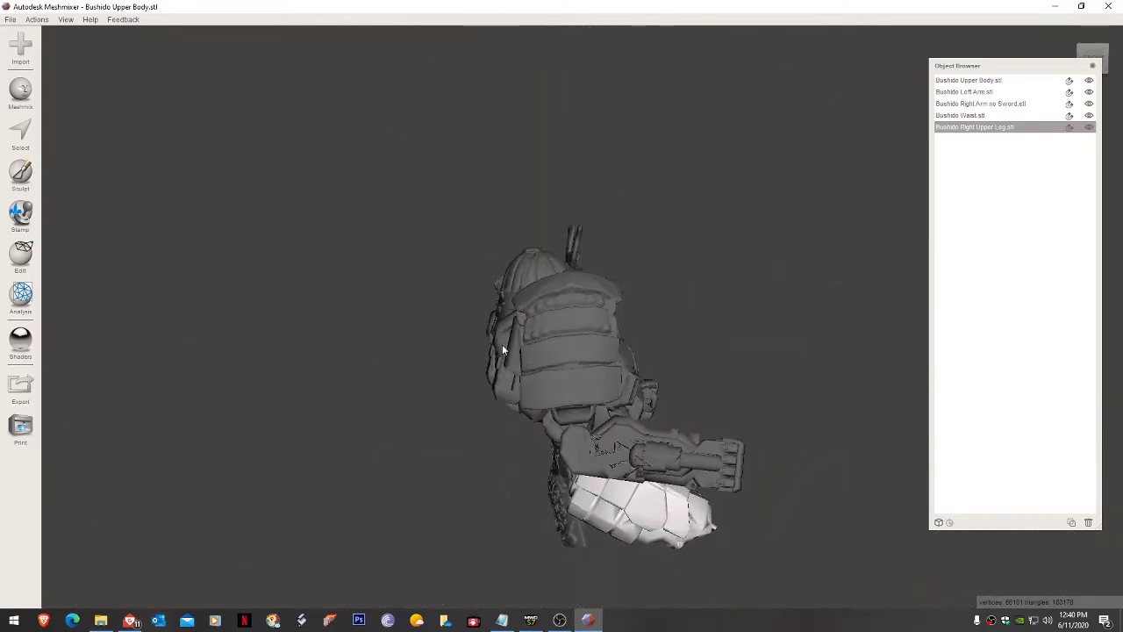
{"action": "left_click", "coordinate": [19, 45]}
{"action": "left_click", "coordinate": [601, 320]}
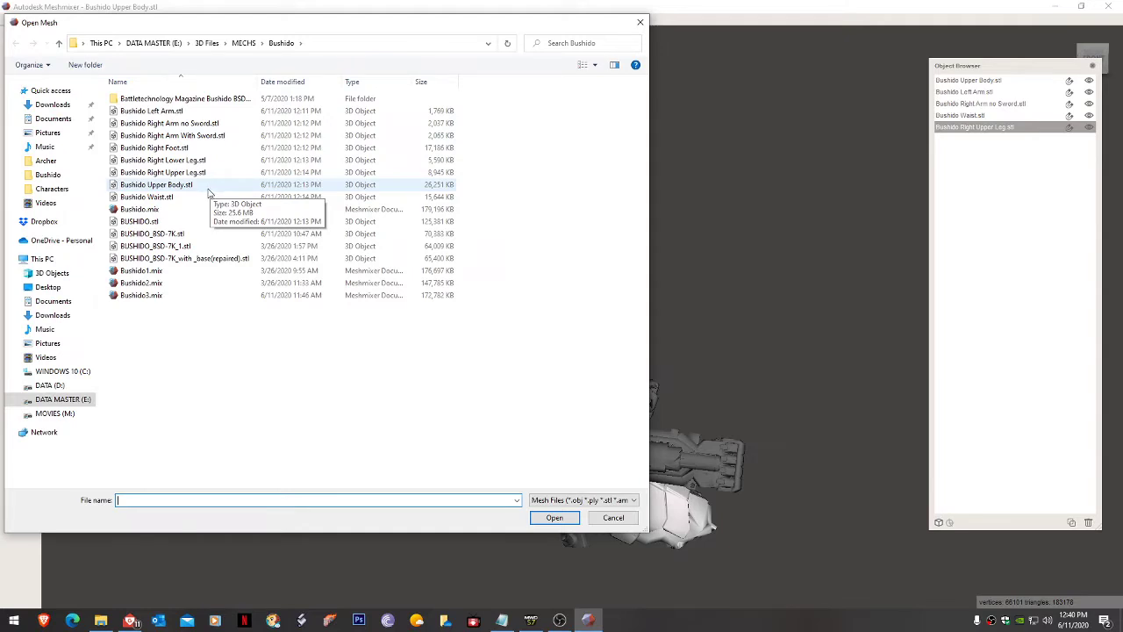
{"action": "left_click", "coordinate": [735, 327]}
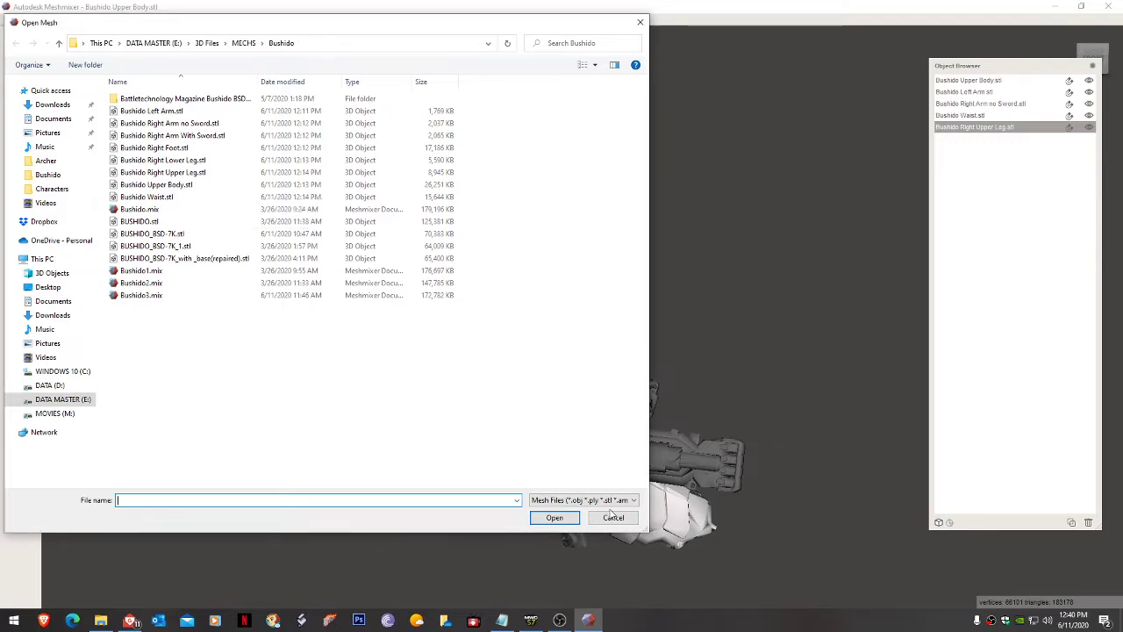
{"action": "double_click", "coordinate": [190, 165]}
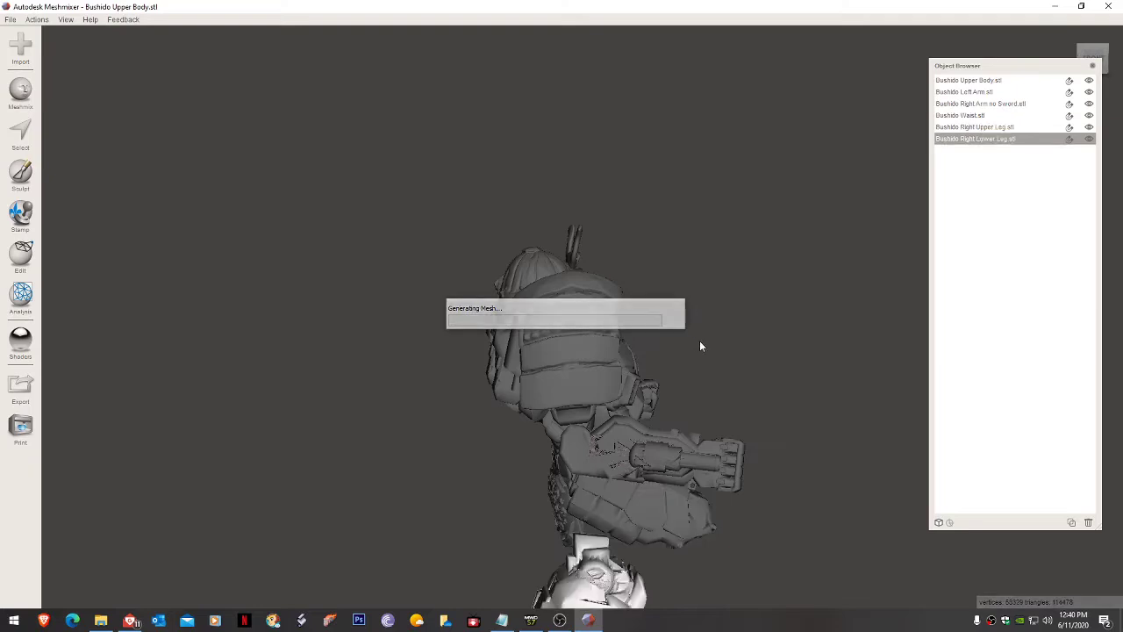
Step: Translate the right lower leg about 13.6 mm in Z and rotate it about -55° around X
{"action": "right_click_drag", "start_coordinate": [757, 358], "coordinate": [733, 305]}
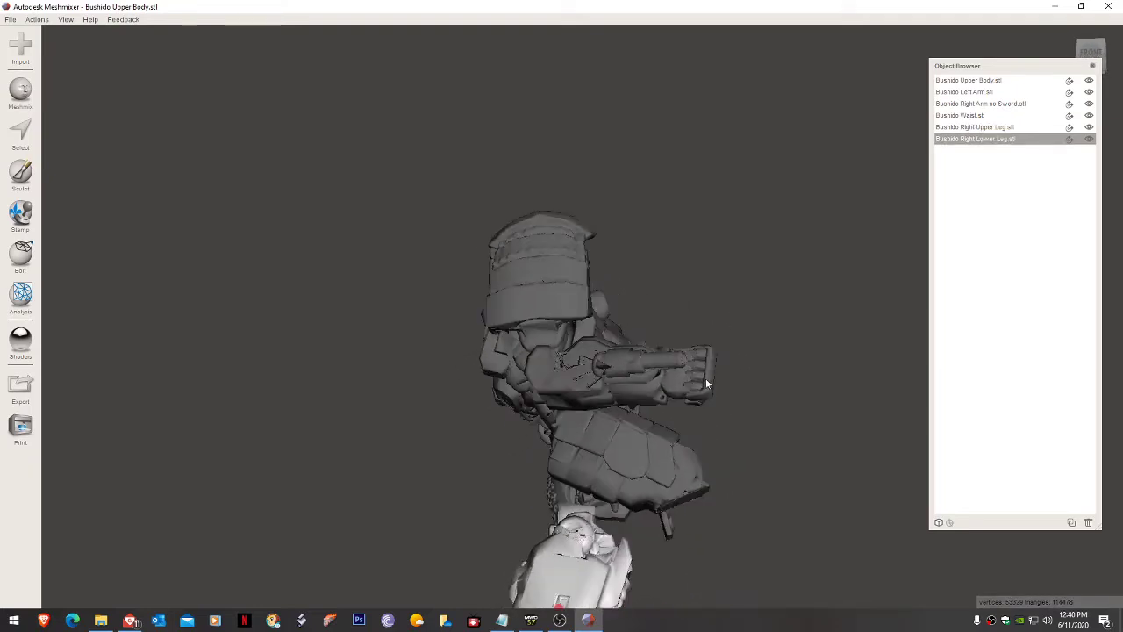
{"action": "key", "text": "t"}
{"action": "left_click_drag", "start_coordinate": [594, 598], "coordinate": [717, 593]}
{"action": "right_click_drag", "start_coordinate": [717, 590], "coordinate": [681, 556]}
{"action": "left_click_drag", "start_coordinate": [688, 578], "coordinate": [726, 510]}
{"action": "mouse_move", "coordinate": [727, 511]}
{"action": "right_mouse_down"}
{"action": "mouse_move", "coordinate": [732, 491]}
{"action": "mouse_move", "coordinate": [737, 529]}
{"action": "right_mouse_up"}
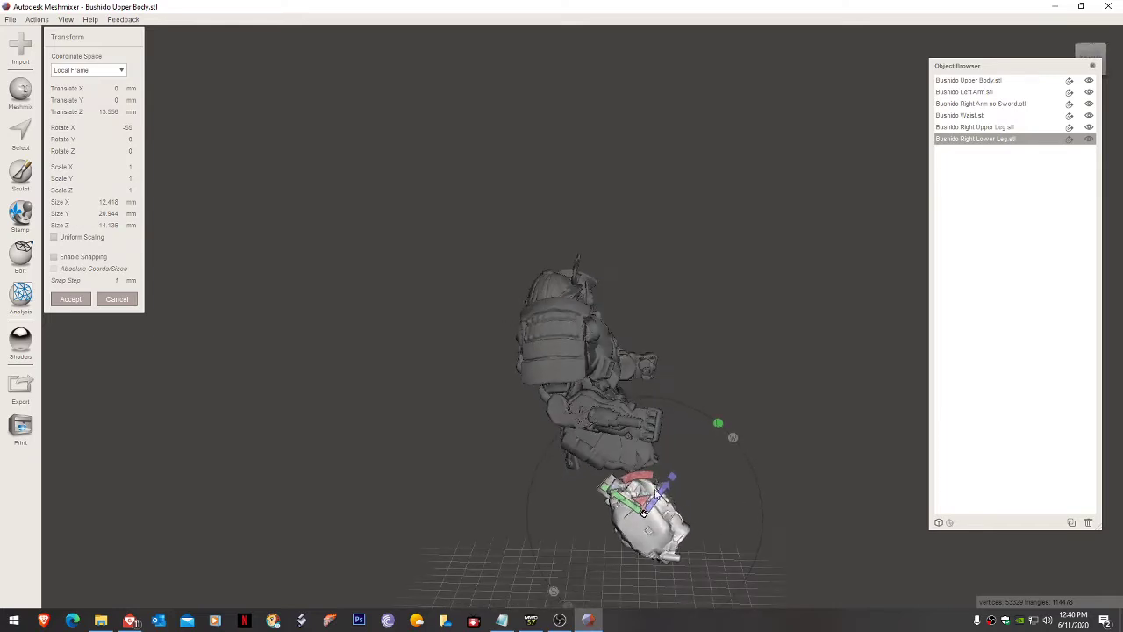
Step: Fit the right lower leg to the knee at about -1.3 mm in X, 4.8 mm in Y and 18.7 mm in Z, and accept
{"action": "left_click_drag", "start_coordinate": [663, 499], "coordinate": [687, 476]}
{"action": "right_click_drag", "start_coordinate": [687, 476], "coordinate": [547, 520]}
{"action": "left_click_drag", "start_coordinate": [593, 497], "coordinate": [550, 485]}
{"action": "right_click_drag", "start_coordinate": [550, 484], "coordinate": [676, 415]}
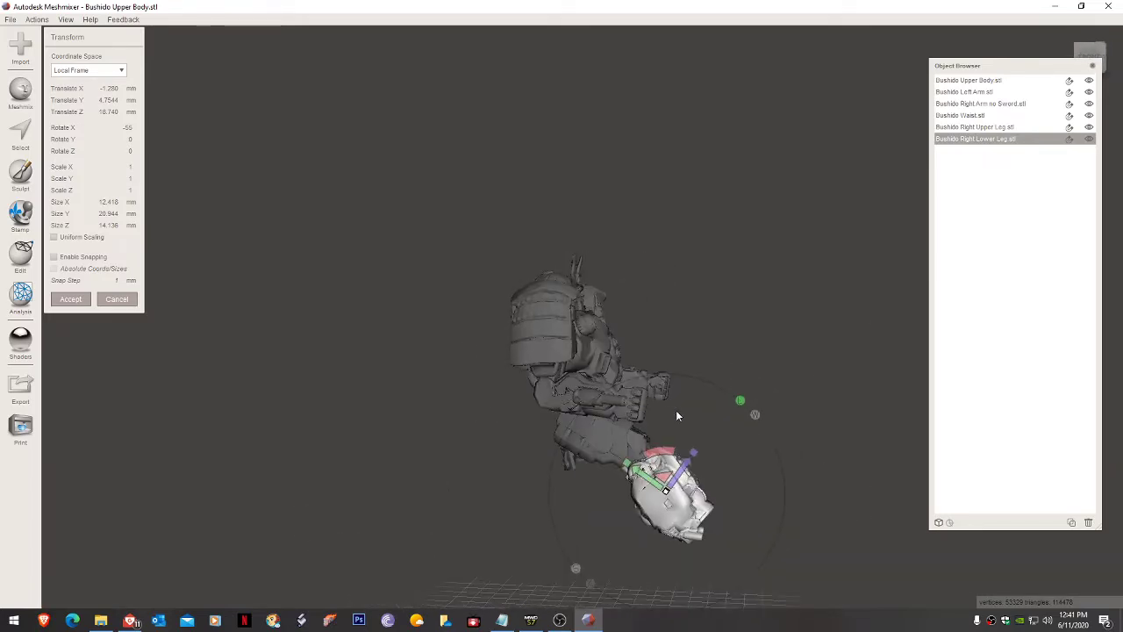
{"action": "left_click", "coordinate": [70, 299]}
Step: Rotate the right upper and lower leg together about -32.5° around X, translate them about 0.8, 10.4 and 4.2 mm in X, Y, Z, and accept
{"action": "left_click", "coordinate": [612, 448], "text": "shift"}
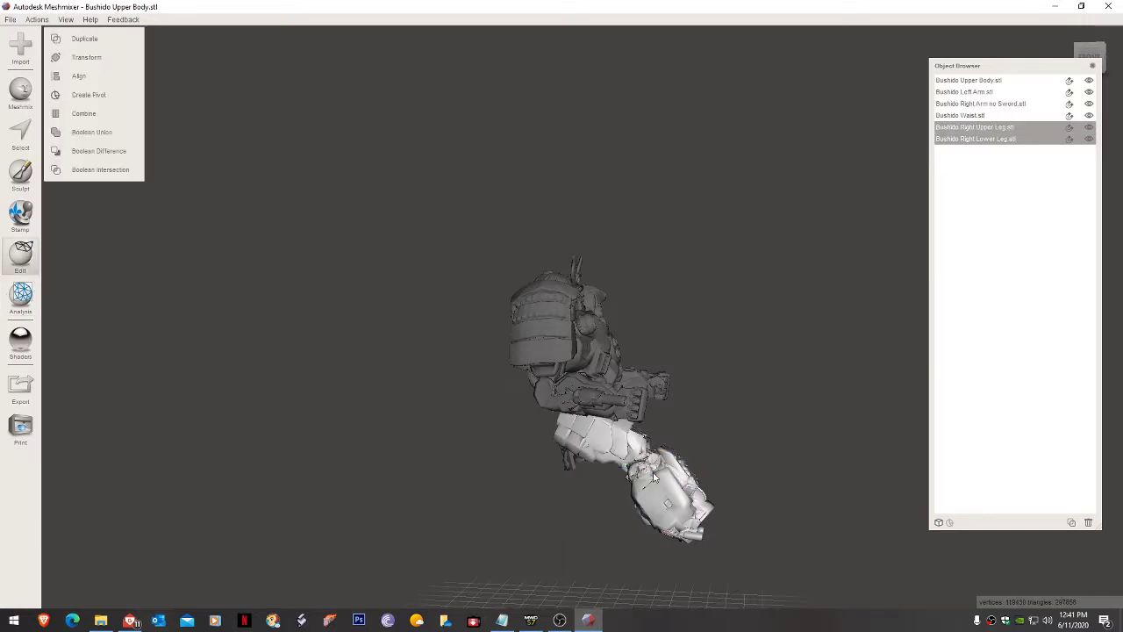
{"action": "key", "text": "t"}
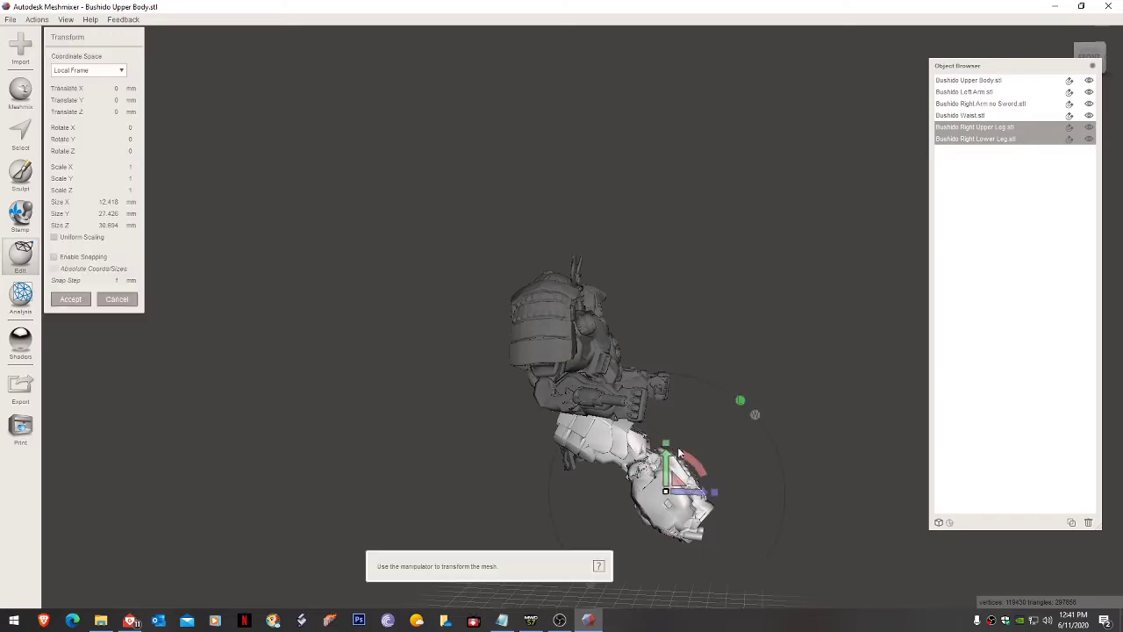
{"action": "left_click_drag", "start_coordinate": [695, 463], "coordinate": [674, 411]}
{"action": "right_click_drag", "start_coordinate": [673, 411], "coordinate": [505, 488]}
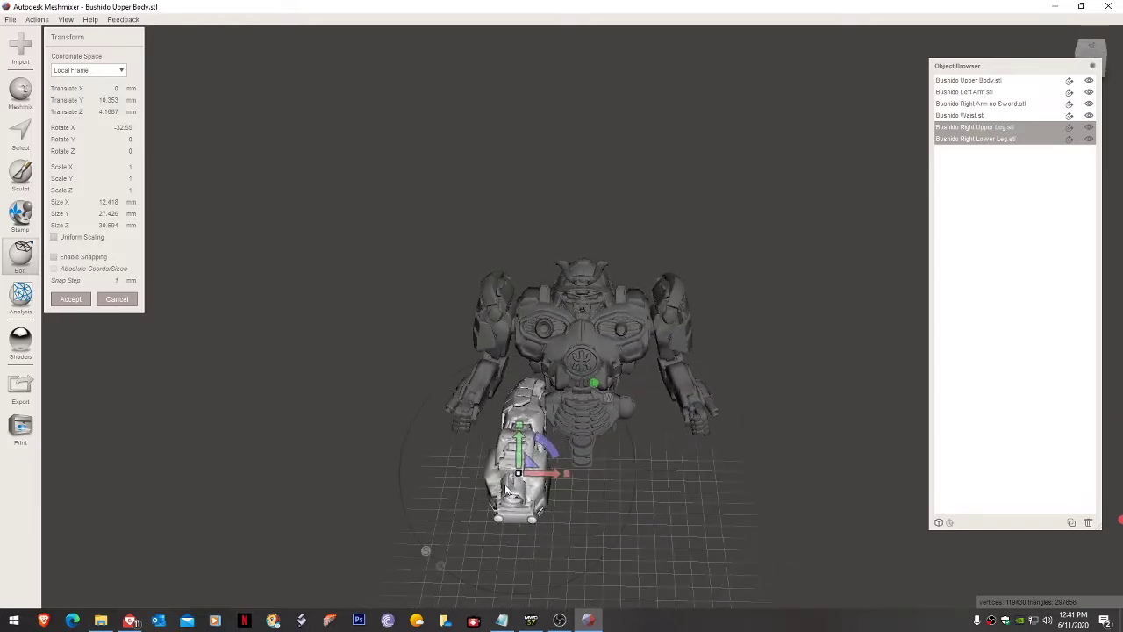
{"action": "left_click_drag", "start_coordinate": [554, 476], "coordinate": [558, 476]}
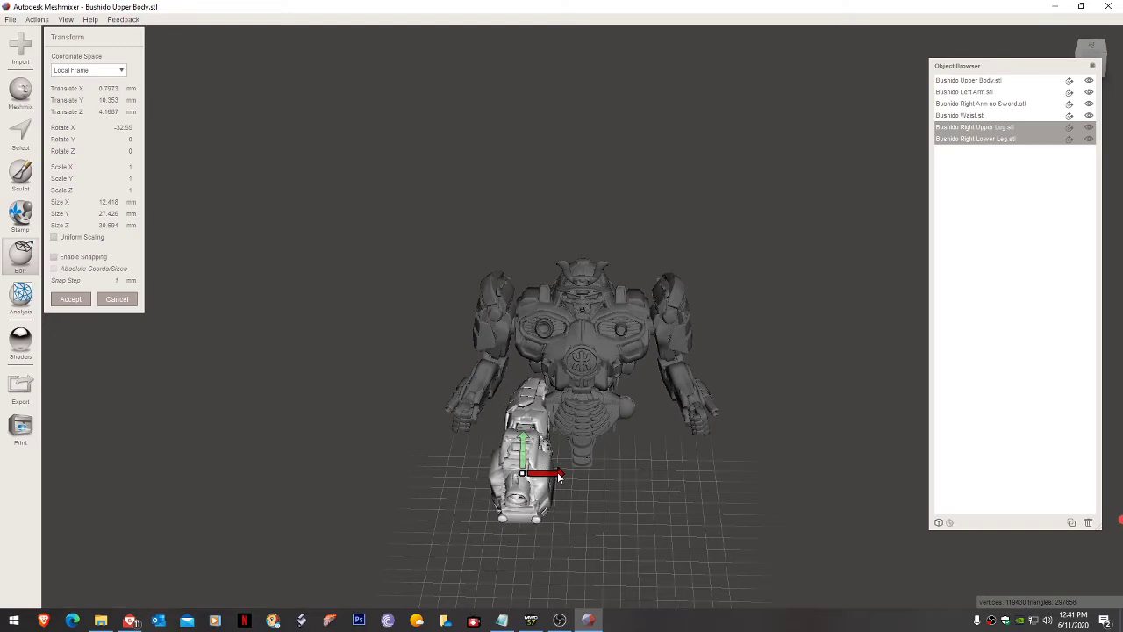
{"action": "right_click_drag", "start_coordinate": [558, 477], "coordinate": [719, 386]}
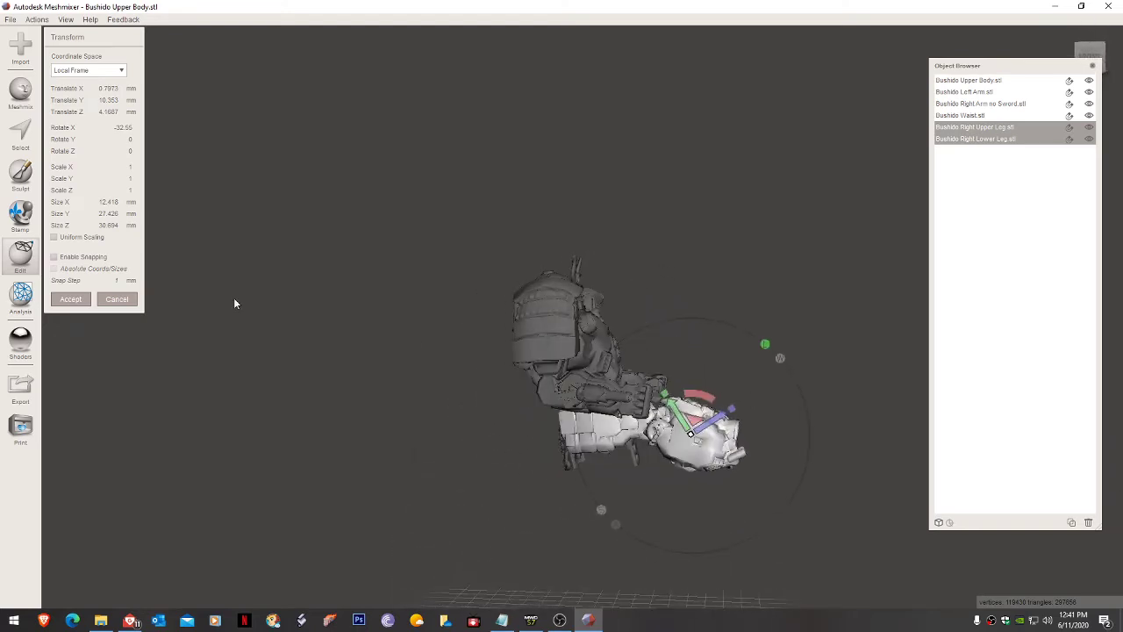
{"action": "key", "text": "Return"}
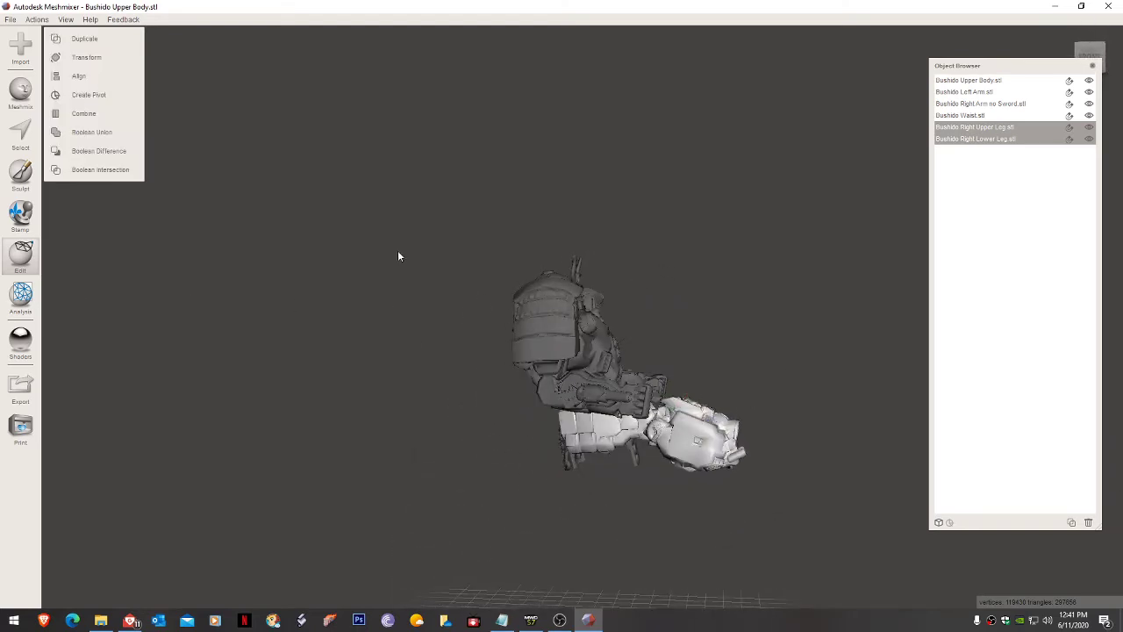
Step: Append Bushido Right Foot.stl to the scene
{"action": "left_click", "coordinate": [21, 49]}
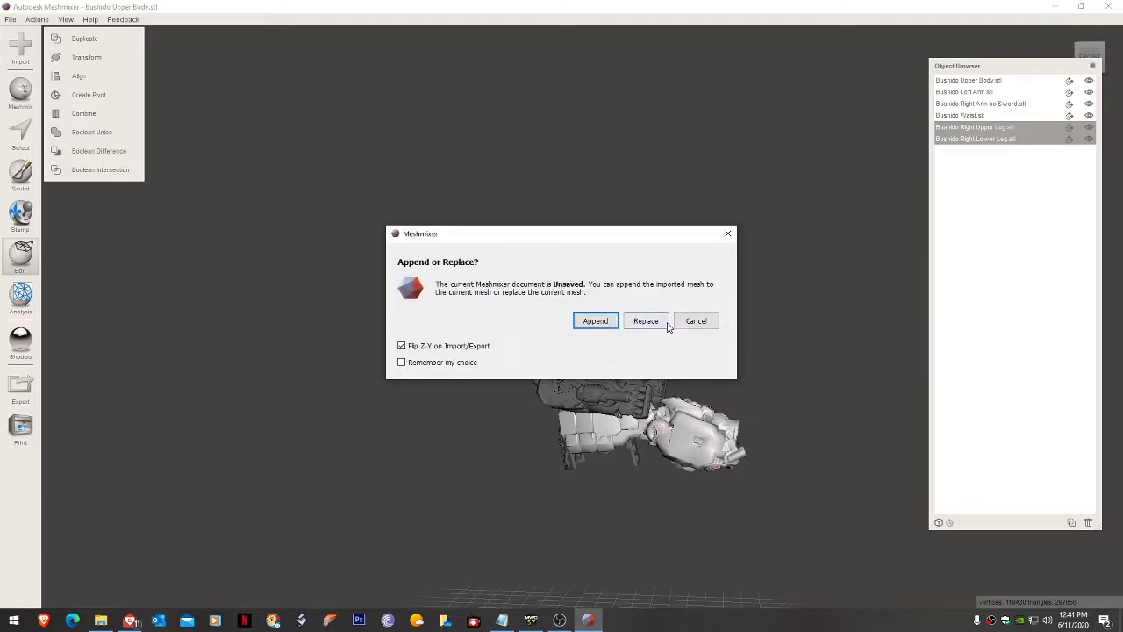
{"action": "left_click", "coordinate": [595, 322]}
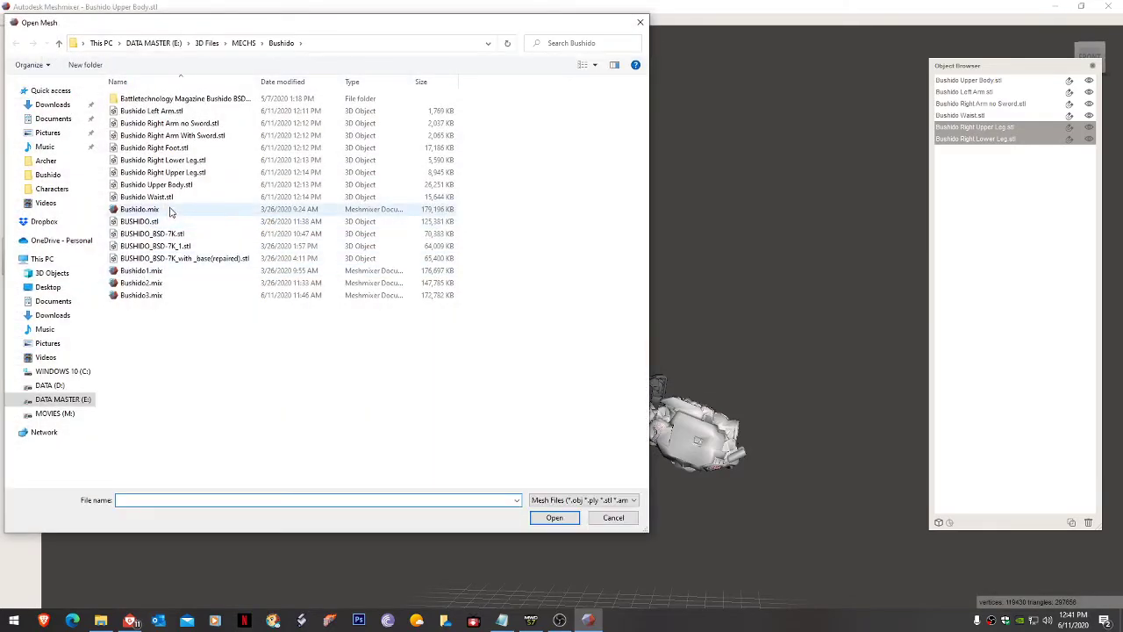
{"action": "double_click", "coordinate": [184, 148]}
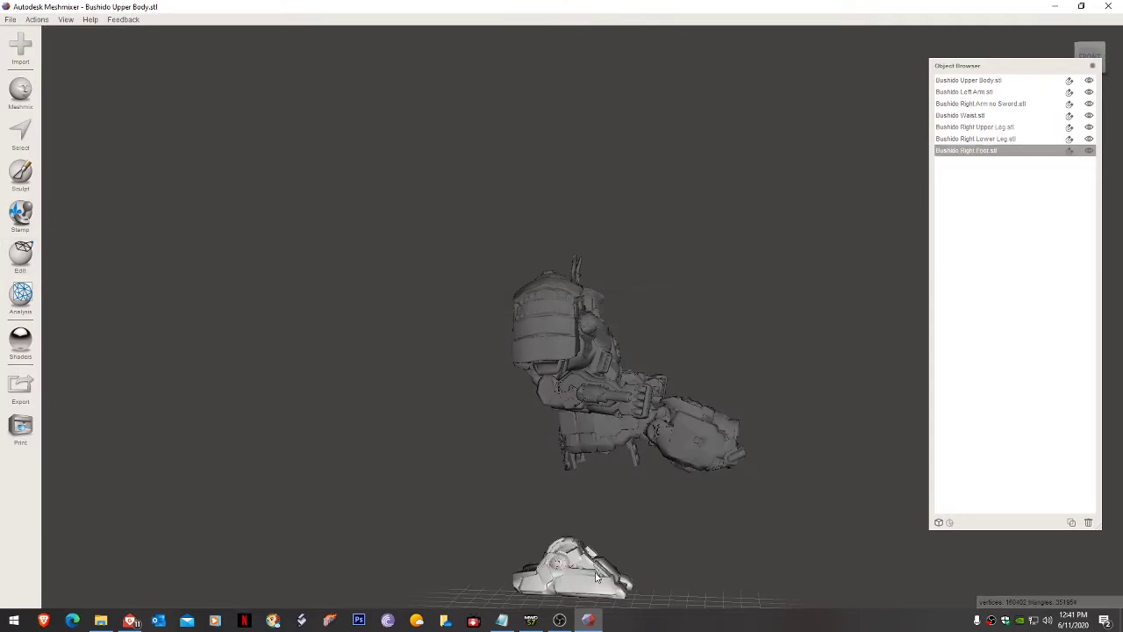
Step: Rotate the right foot about -70° around X and move it to the ankle, translating about 21.6 mm in Y and 30.7 mm in Z
{"action": "key", "text": "ctrl+t"}
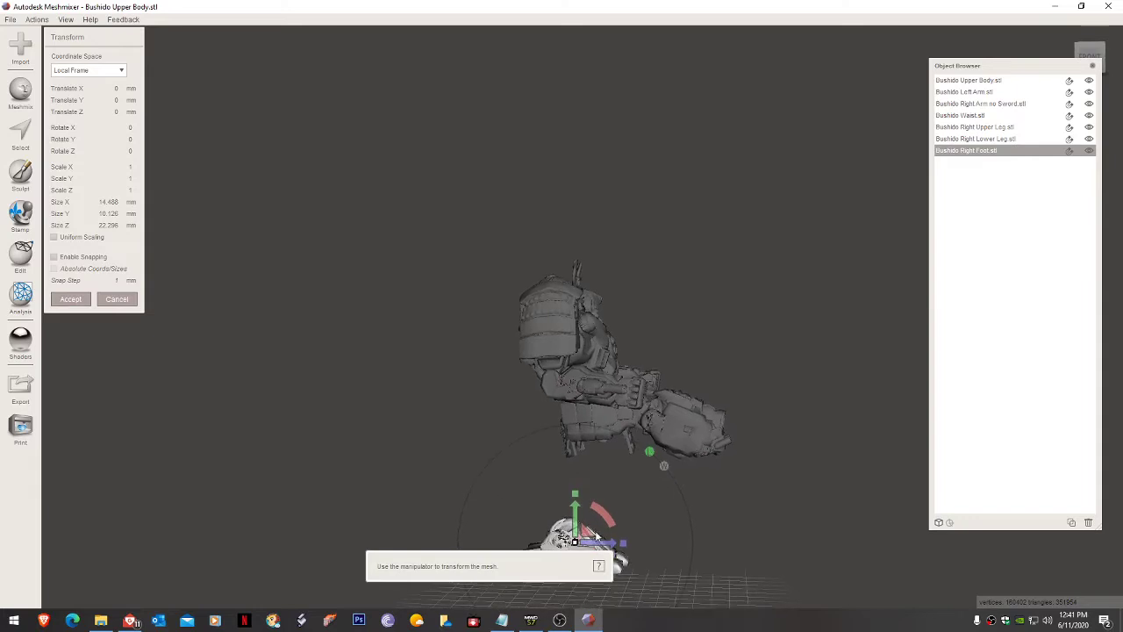
{"action": "left_click_drag", "start_coordinate": [593, 546], "coordinate": [747, 415]}
{"action": "mouse_move", "coordinate": [747, 416]}
{"action": "right_mouse_down"}
{"action": "mouse_move", "coordinate": [706, 462]}
{"action": "mouse_move", "coordinate": [644, 469]}
{"action": "mouse_move", "coordinate": [825, 441]}
{"action": "mouse_move", "coordinate": [708, 489]}
{"action": "mouse_move", "coordinate": [750, 432]}
{"action": "right_mouse_up"}
{"action": "left_click_drag", "start_coordinate": [750, 427], "coordinate": [682, 347]}
{"action": "right_click_drag", "start_coordinate": [683, 347], "coordinate": [678, 483]}
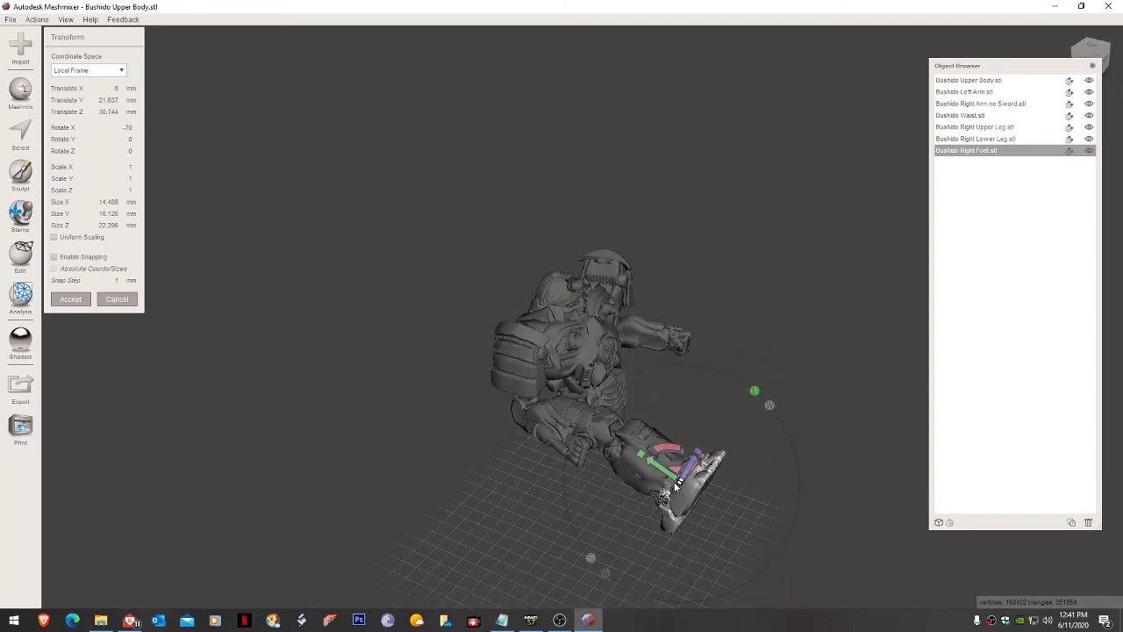
Step: Refine the right foot's position to about 22.5 mm in Y and 32.9 mm in Z, and accept the transform
{"action": "left_click_drag", "start_coordinate": [651, 465], "coordinate": [682, 454]}
{"action": "right_click_drag", "start_coordinate": [681, 454], "coordinate": [753, 424]}
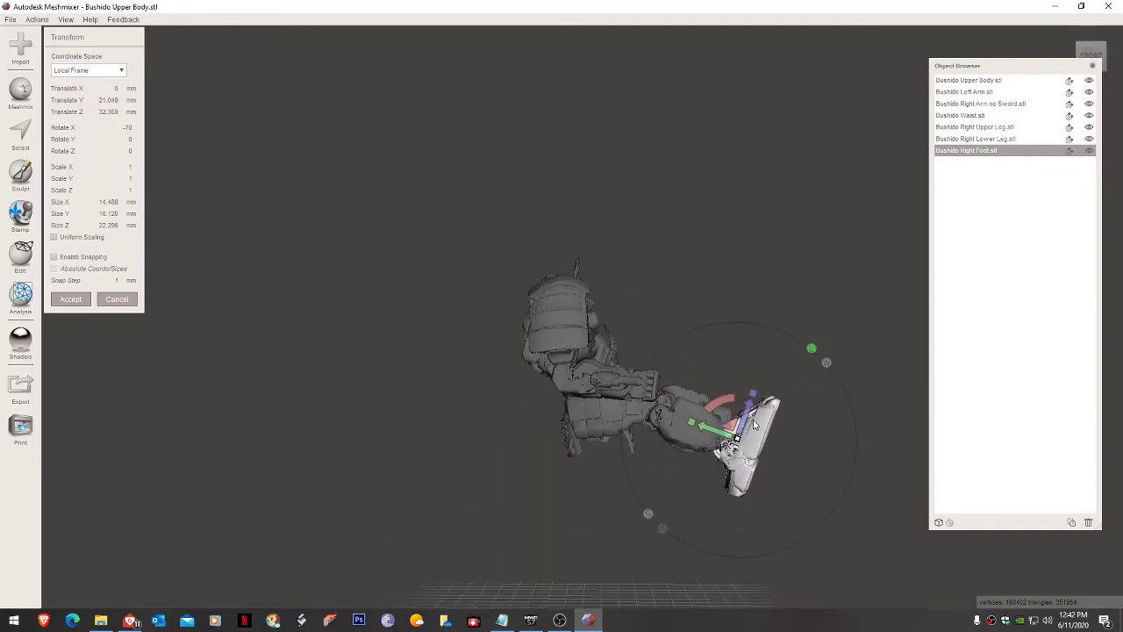
{"action": "left_click_drag", "start_coordinate": [739, 427], "coordinate": [746, 414]}
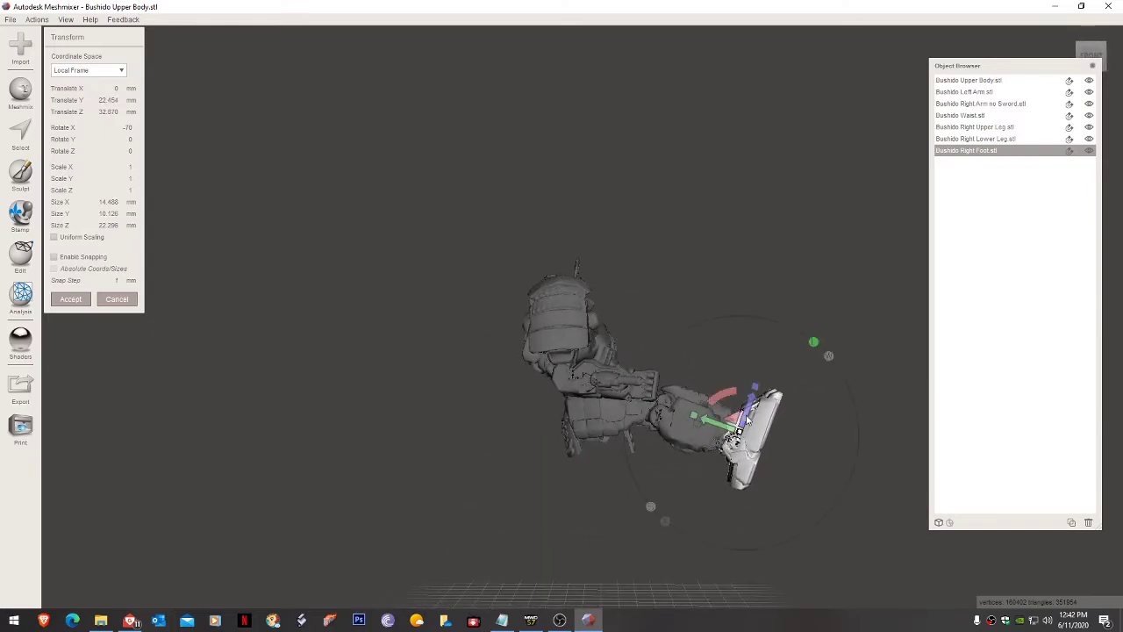
{"action": "right_click_drag", "start_coordinate": [747, 418], "coordinate": [602, 441]}
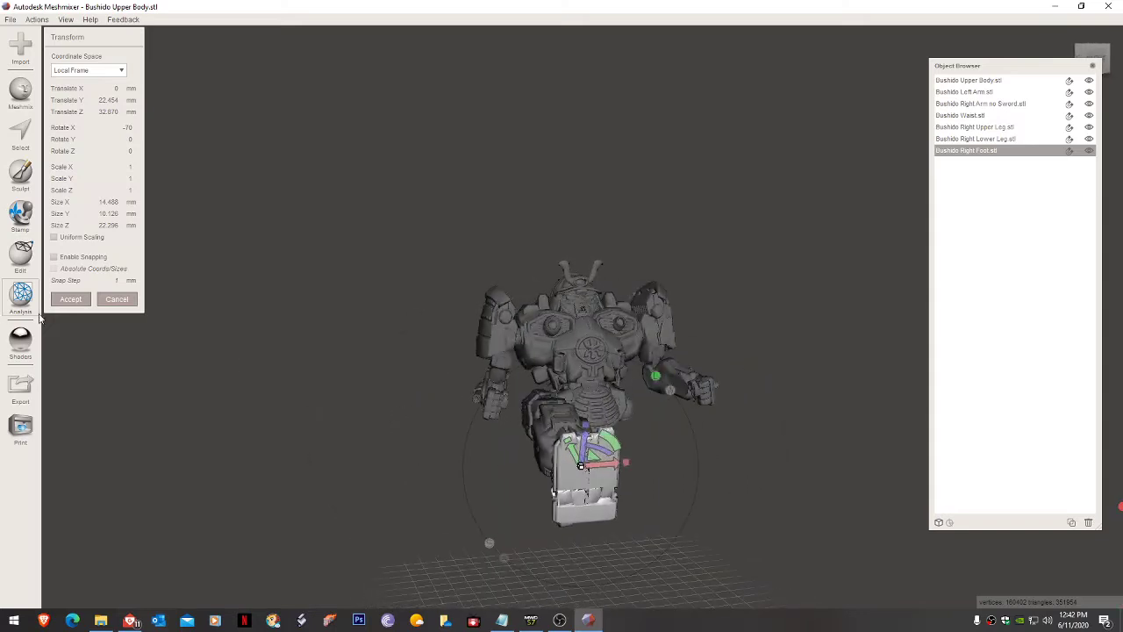
{"action": "key", "text": "Return"}
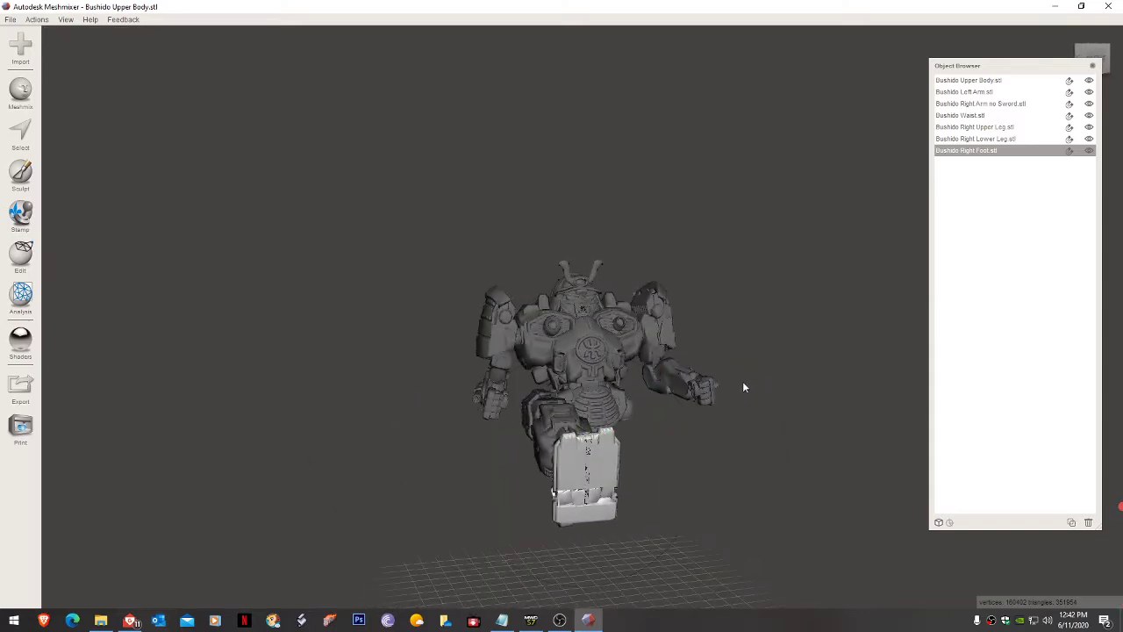
Step: Duplicate the right upper leg, right lower leg and right foot together
{"action": "right_click_drag", "start_coordinate": [742, 381], "coordinate": [714, 409]}
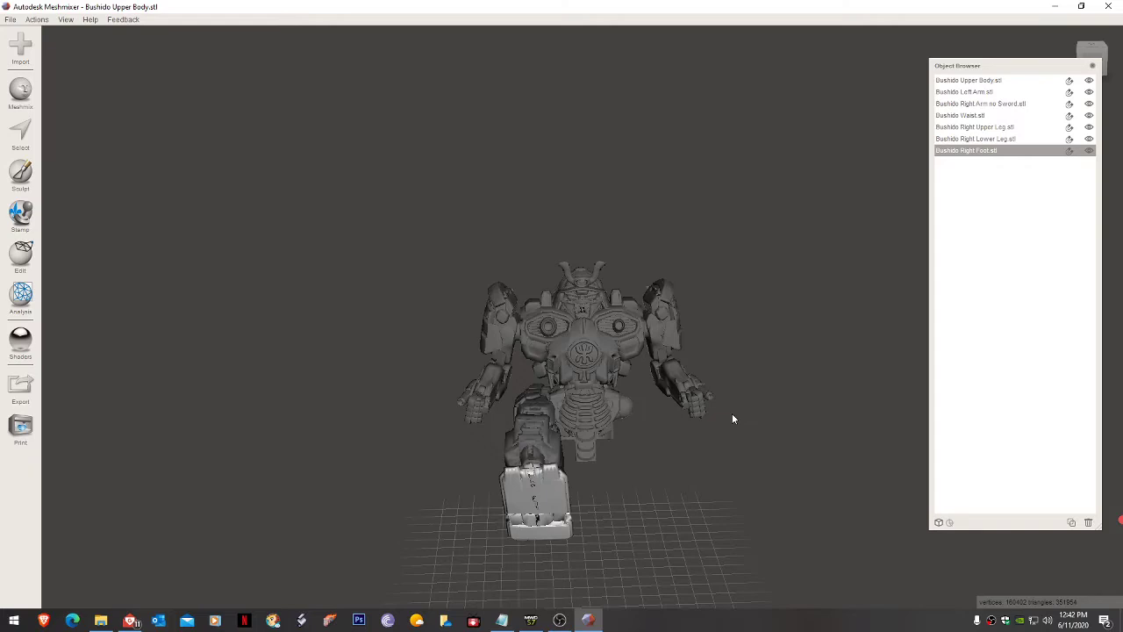
{"action": "mouse_move", "coordinate": [734, 418]}
{"action": "right_mouse_down"}
{"action": "mouse_move", "coordinate": [722, 439]}
{"action": "mouse_move", "coordinate": [732, 432]}
{"action": "right_mouse_up"}
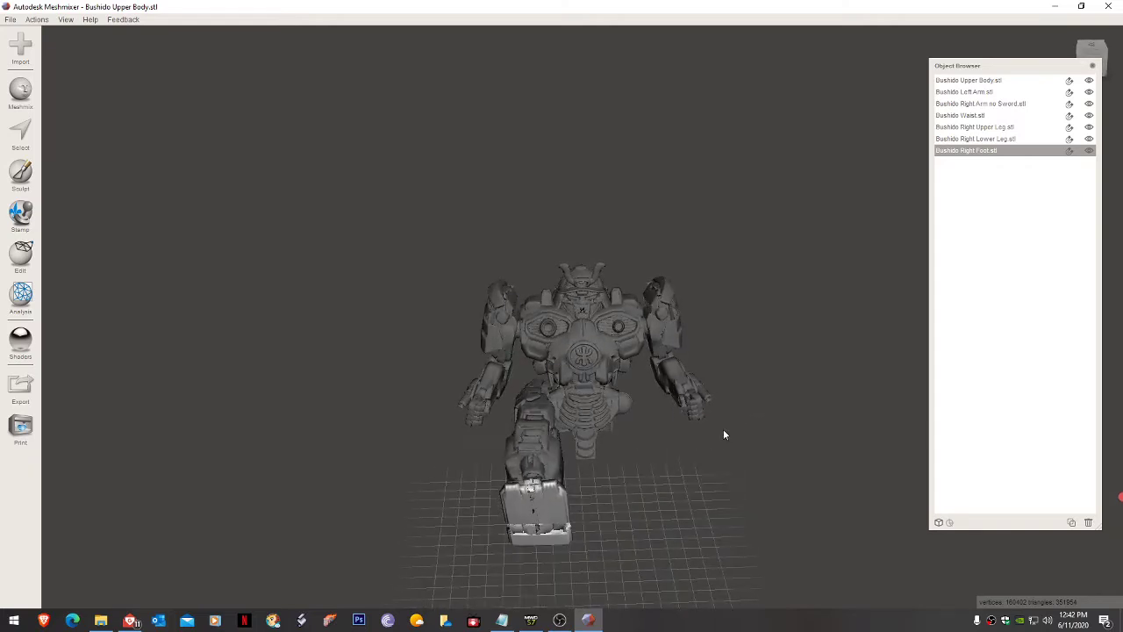
{"action": "right_click_drag", "start_coordinate": [725, 434], "coordinate": [687, 446]}
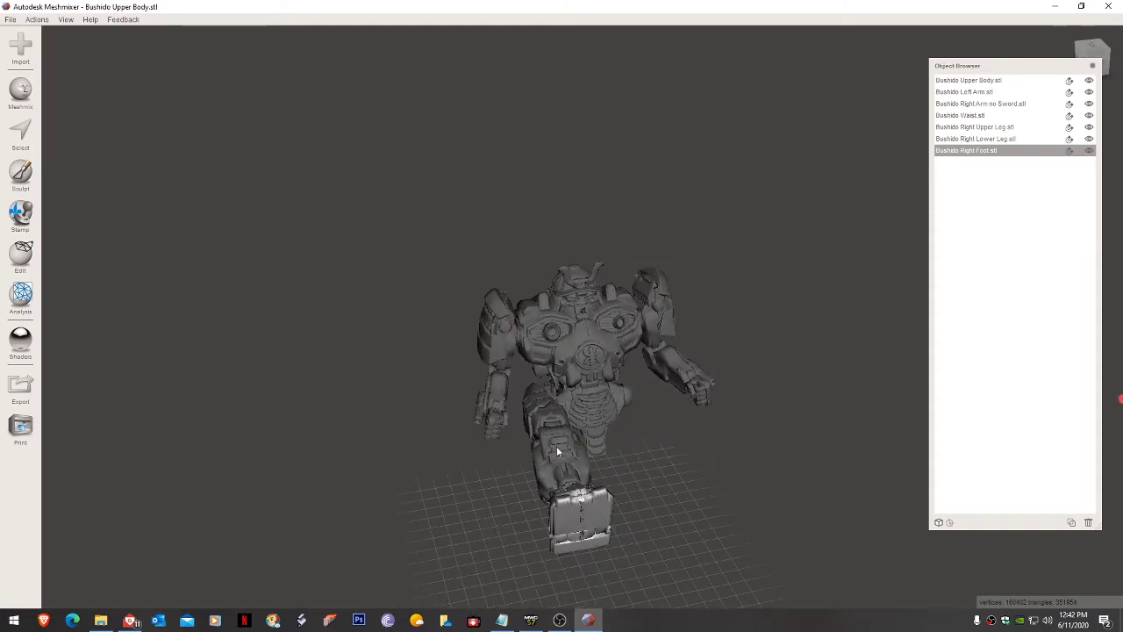
{"action": "right_click_drag", "start_coordinate": [556, 451], "coordinate": [673, 418]}
{"action": "left_click", "coordinate": [654, 455], "text": "shift"}
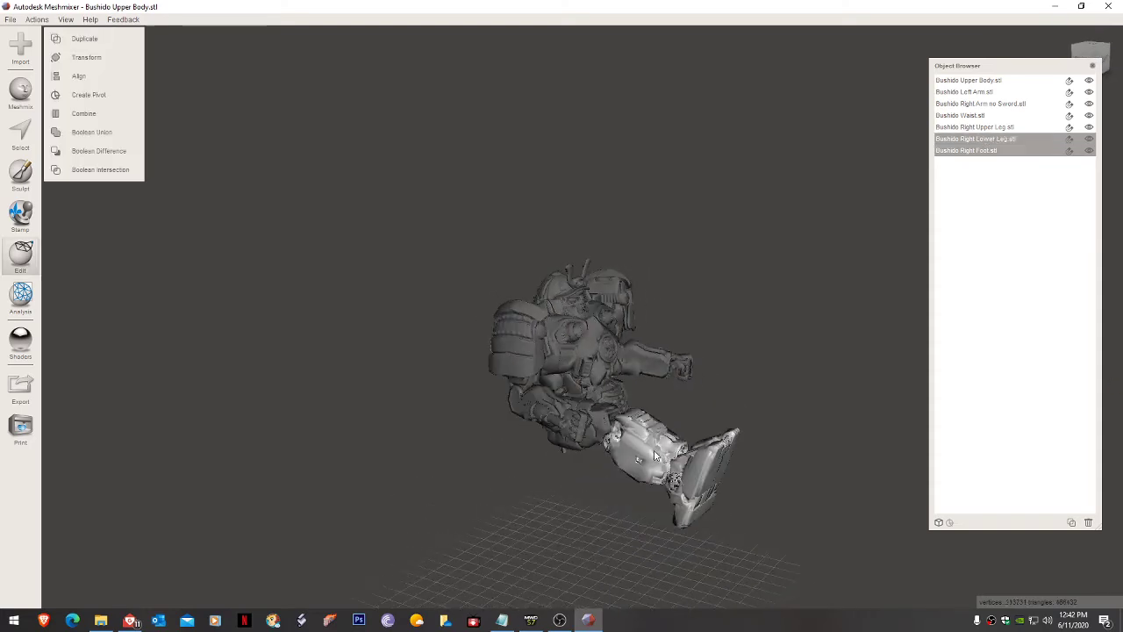
{"action": "left_click", "coordinate": [592, 420], "text": "shift"}
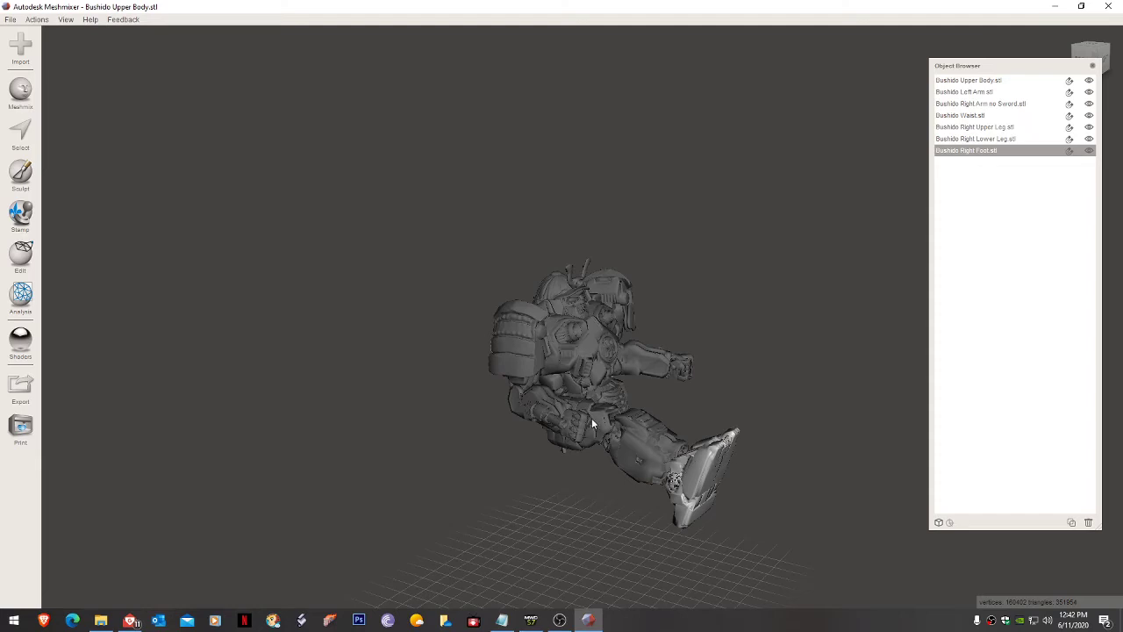
{"action": "left_click", "coordinate": [593, 417]}
{"action": "left_click", "coordinate": [631, 433], "text": "shift"}
{"action": "left_click", "coordinate": [709, 456], "text": "shift"}
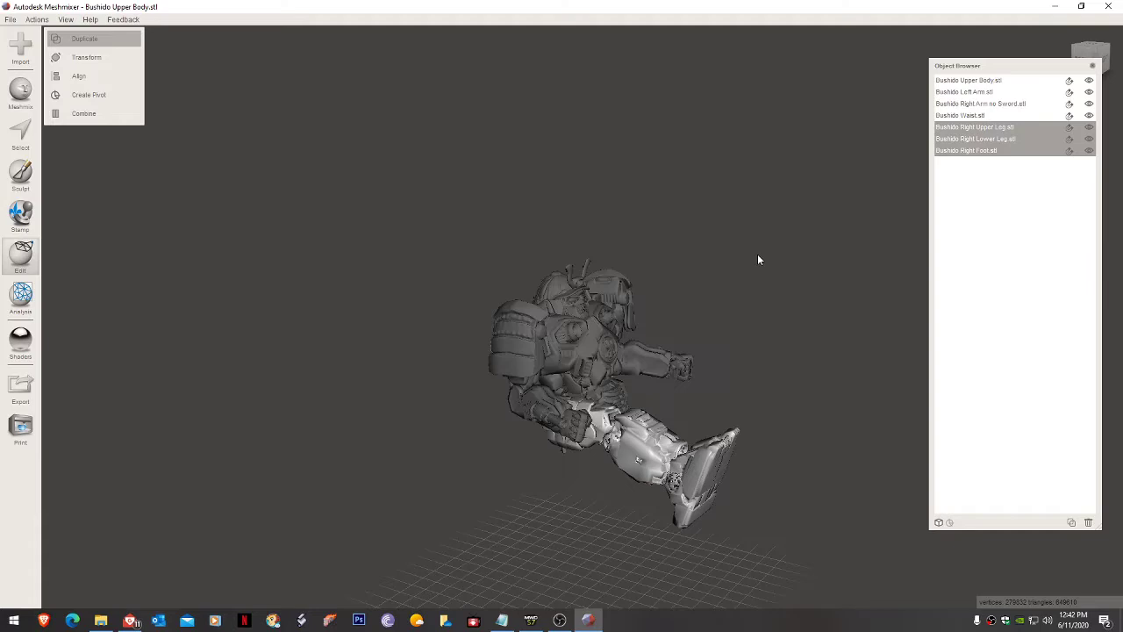
{"action": "right_click_drag", "start_coordinate": [757, 254], "coordinate": [713, 266]}
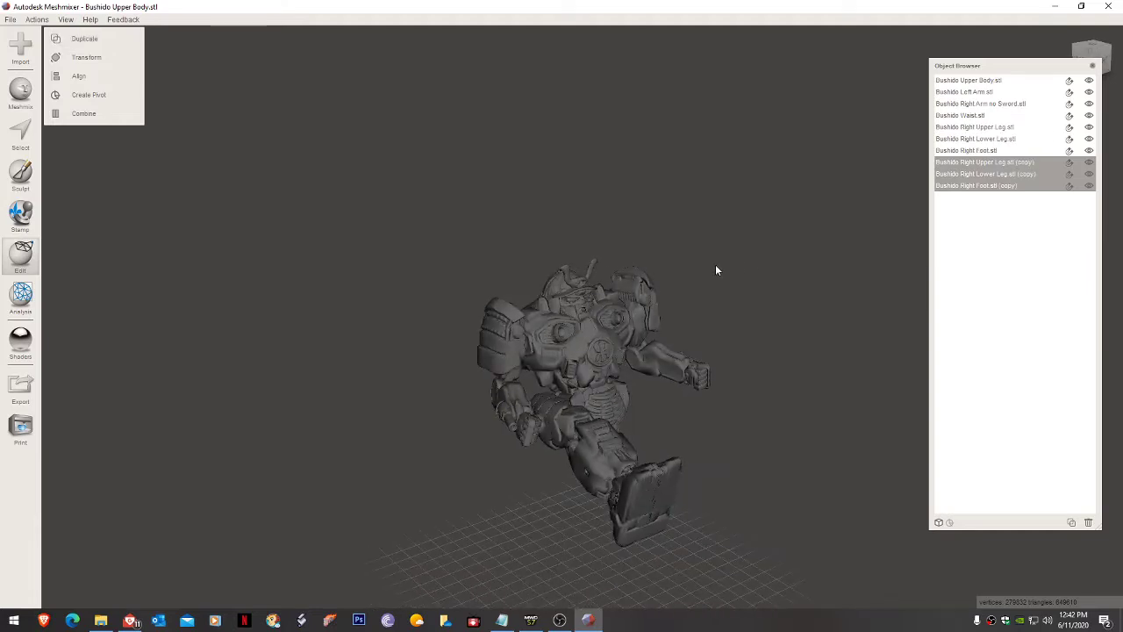
Step: Move the copied leg parts about -32.6 mm in X and rotate them 80° around X into a standing pose
{"action": "key", "text": "t"}
{"action": "left_click_drag", "start_coordinate": [586, 413], "coordinate": [454, 457]}
{"action": "right_click_drag", "start_coordinate": [458, 452], "coordinate": [594, 405]}
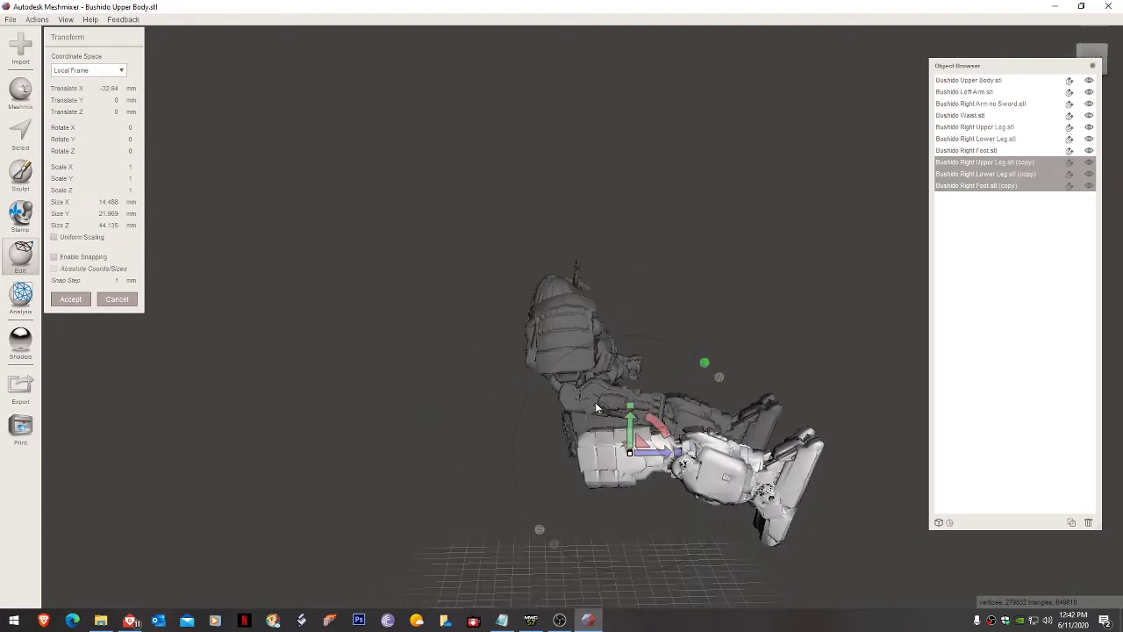
{"action": "left_click_drag", "start_coordinate": [653, 427], "coordinate": [679, 472]}
{"action": "right_click_drag", "start_coordinate": [678, 472], "coordinate": [557, 482]}
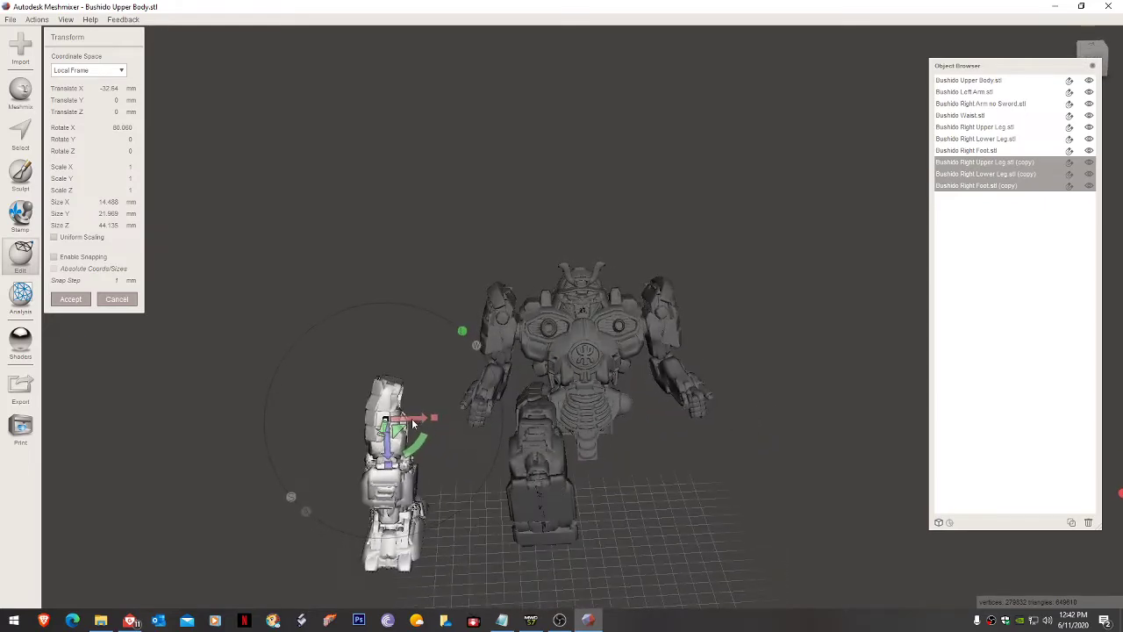
Step: Reposition the copied leg at the waist, translating about 0.2, -3.4 and -2.9 mm in X, Y, Z, and accept the transform
{"action": "left_click_drag", "start_coordinate": [412, 418], "coordinate": [548, 447]}
{"action": "right_click_drag", "start_coordinate": [548, 447], "coordinate": [750, 406]}
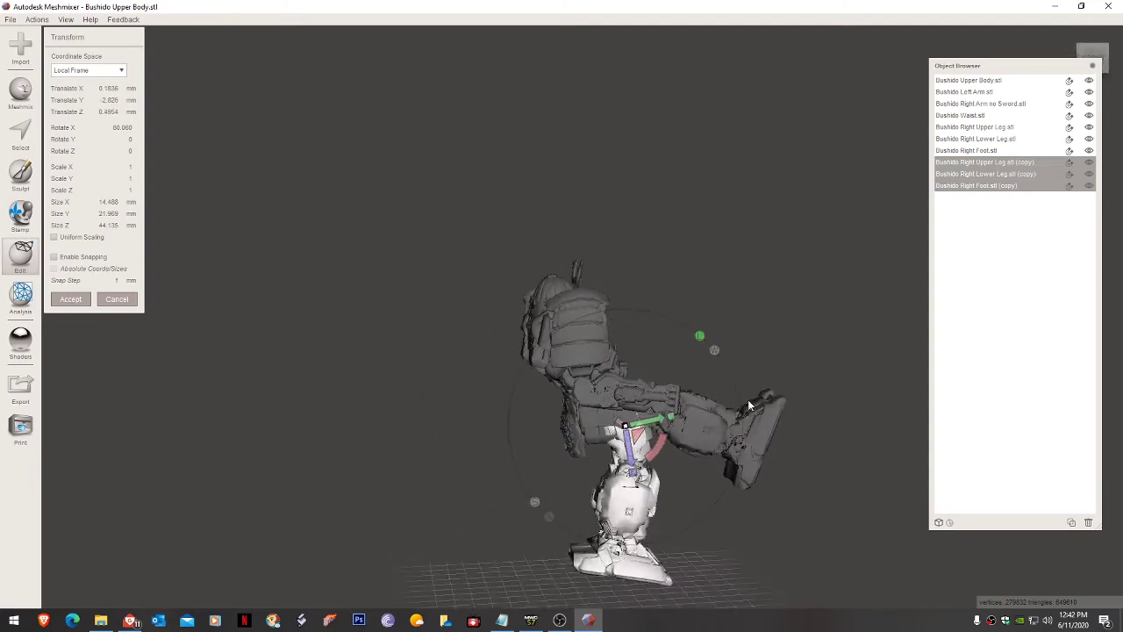
{"action": "left_click_drag", "start_coordinate": [674, 415], "coordinate": [645, 426]}
{"action": "right_click_drag", "start_coordinate": [645, 426], "coordinate": [611, 433]}
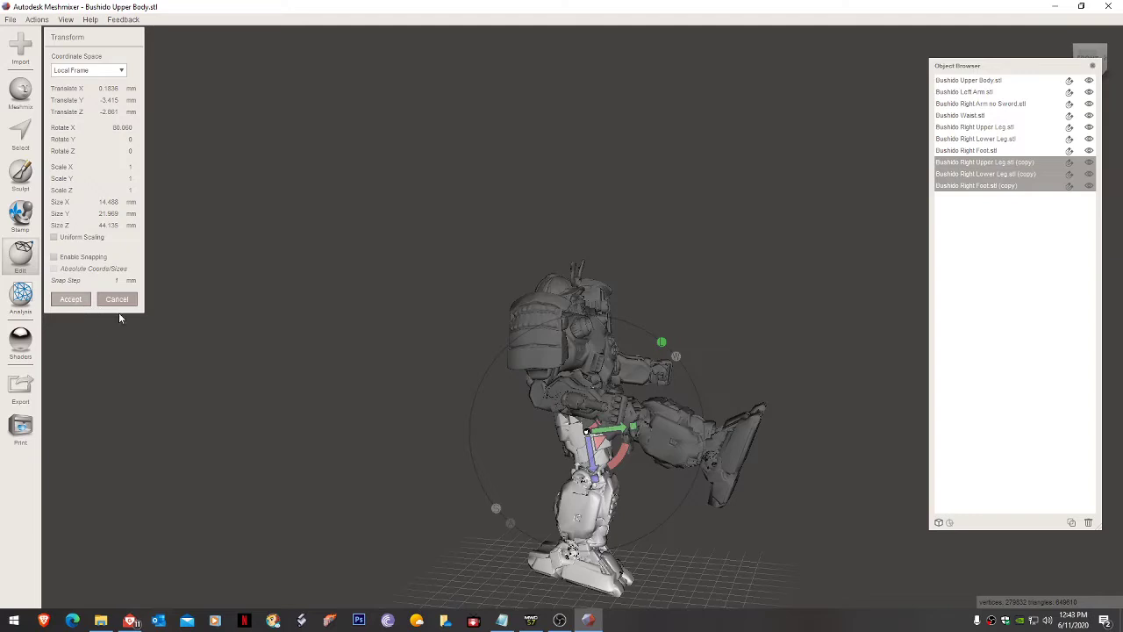
{"action": "key", "text": "Return"}
Step: Rotate the copied foot about -12° around X, translate it about 0.1 mm in Y and 1.4 mm in Z, and accept
{"action": "right_click_drag", "start_coordinate": [355, 321], "coordinate": [410, 347]}
{"action": "left_click", "coordinate": [601, 570]}
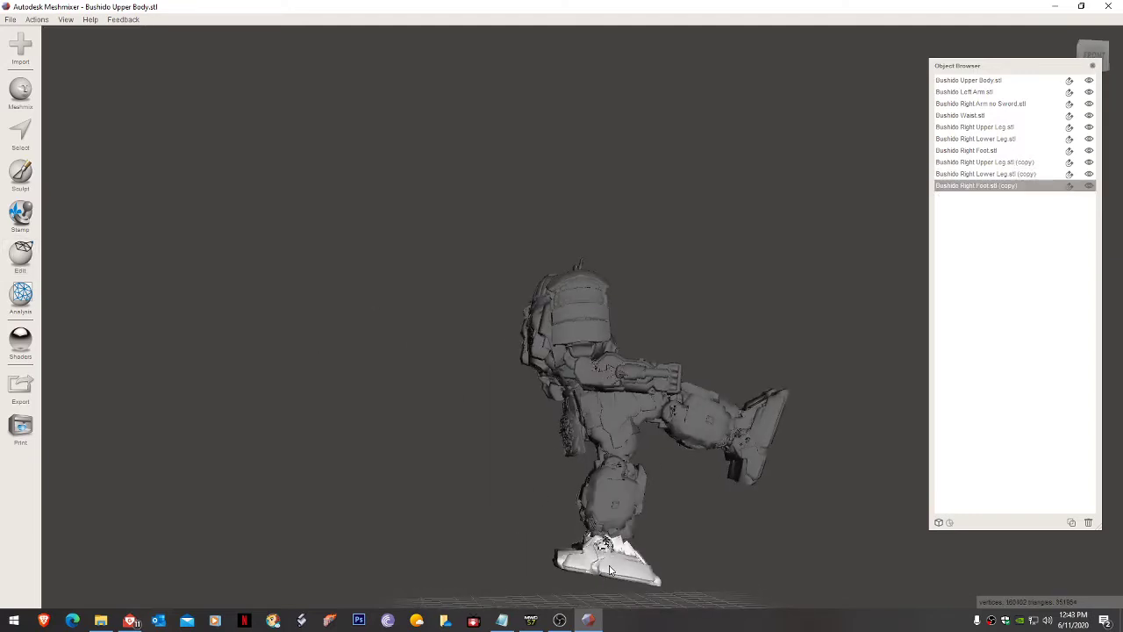
{"action": "key", "text": "t"}
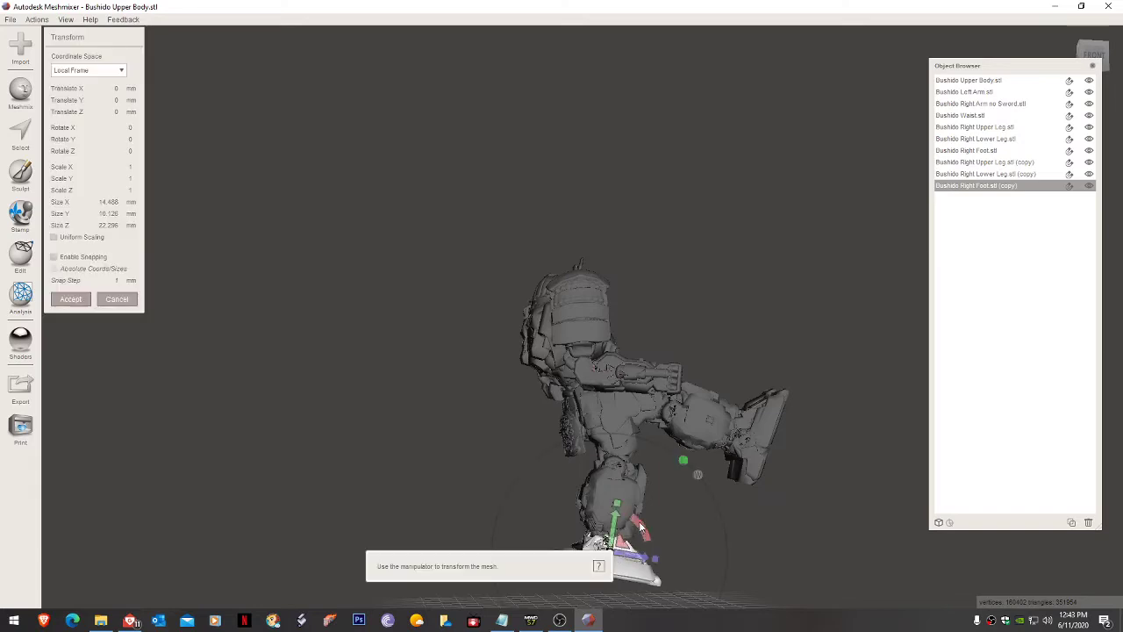
{"action": "left_click_drag", "start_coordinate": [640, 526], "coordinate": [639, 551]}
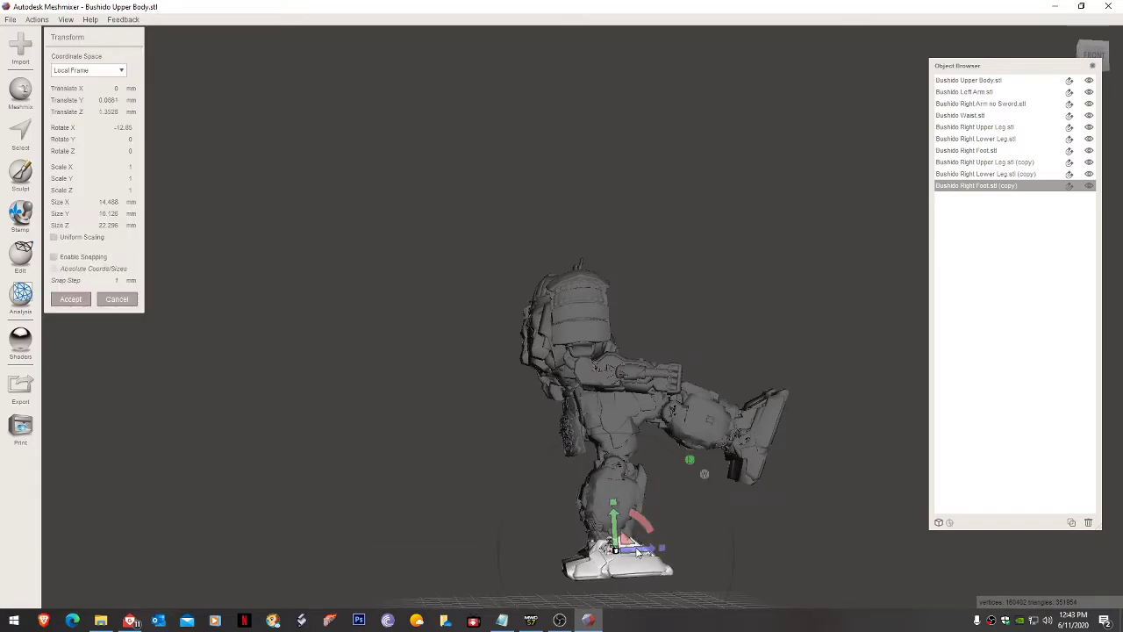
{"action": "left_click", "coordinate": [72, 299]}
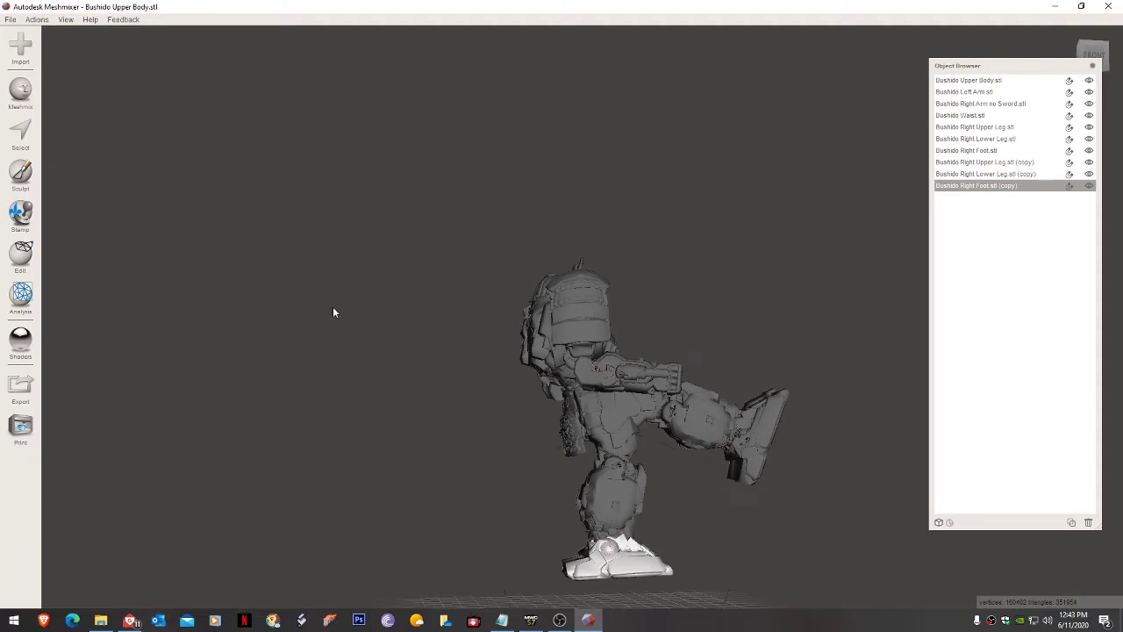
Step: Combine the copied right upper leg, lower leg and foot into a single object
{"action": "right_click_drag", "start_coordinate": [403, 319], "coordinate": [358, 334]}
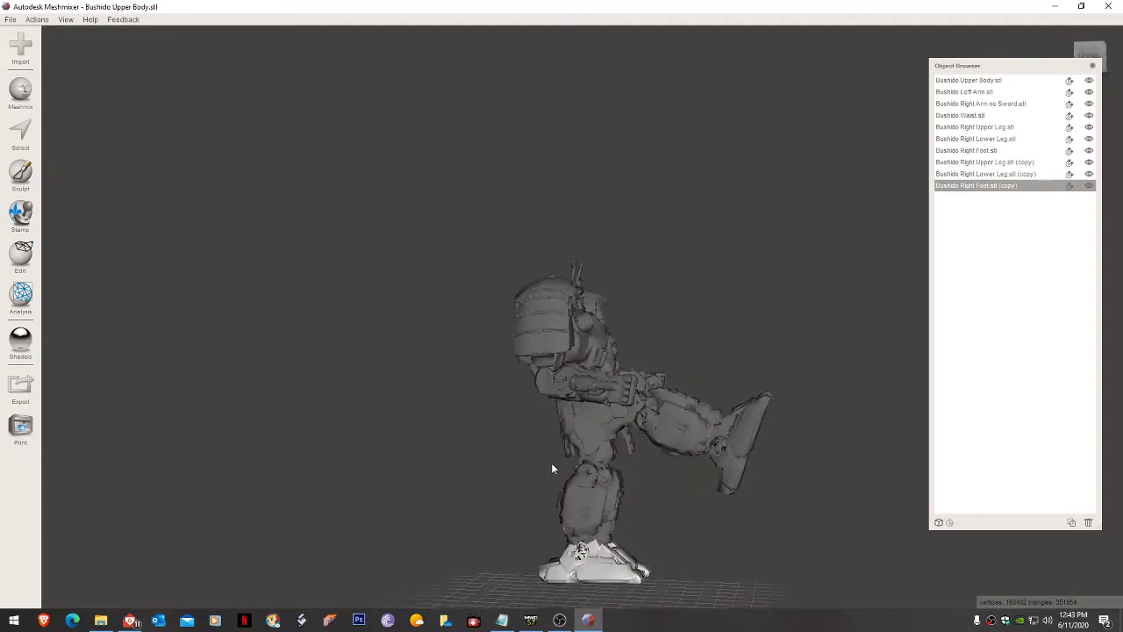
{"action": "left_click", "coordinate": [575, 495]}
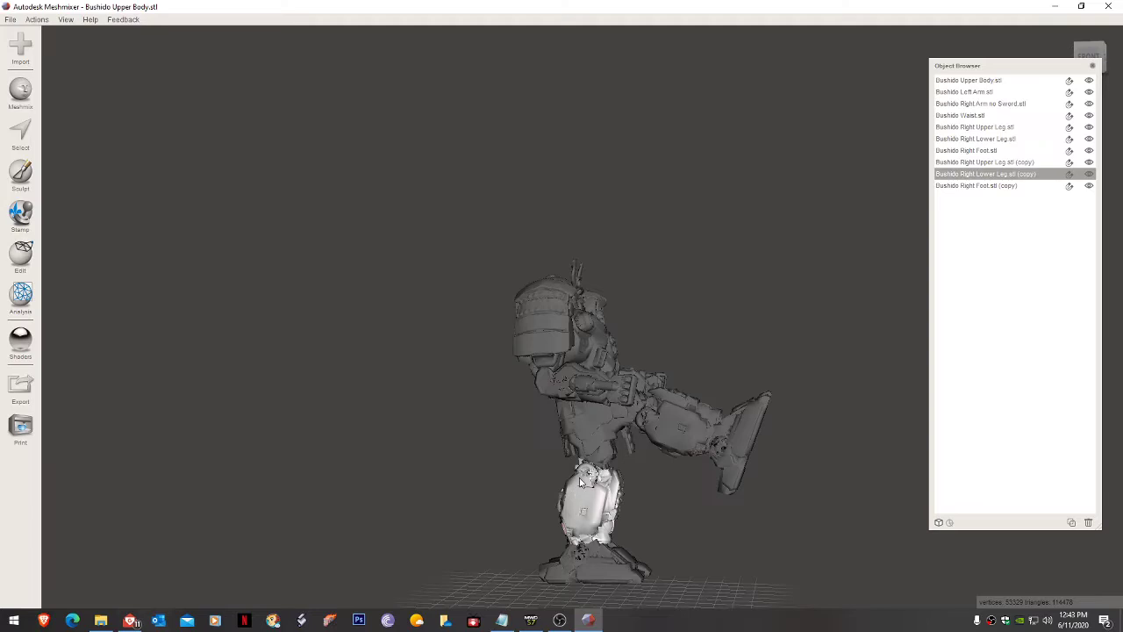
{"action": "left_click", "coordinate": [590, 435], "text": "shift"}
{"action": "left_click", "coordinate": [594, 571], "text": "shift"}
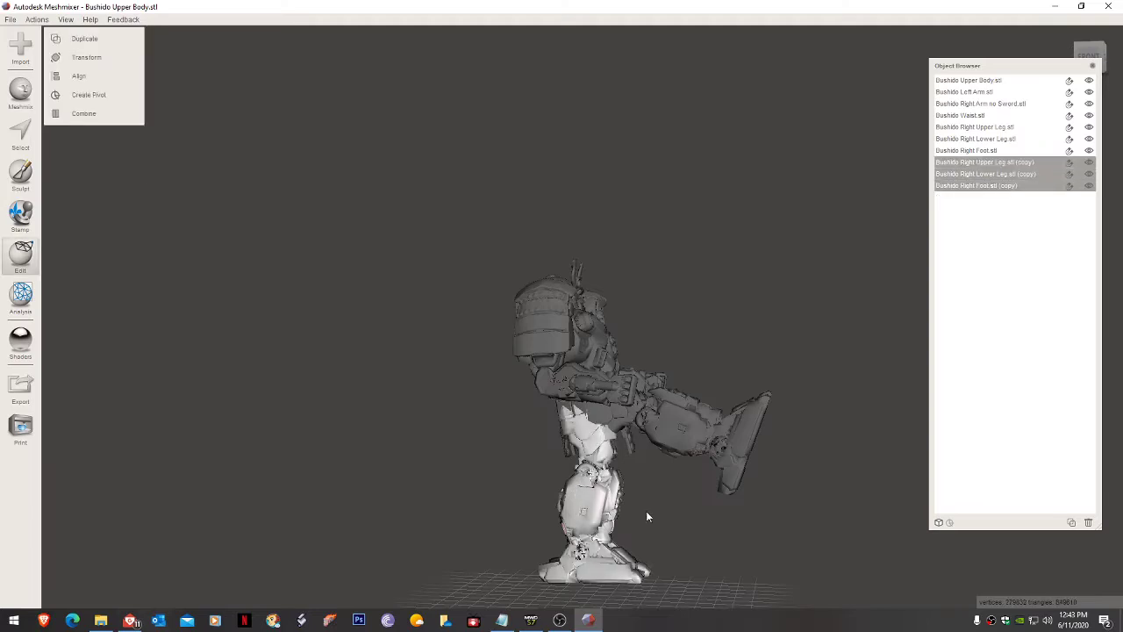
{"action": "right_click_drag", "start_coordinate": [646, 516], "coordinate": [439, 444]}
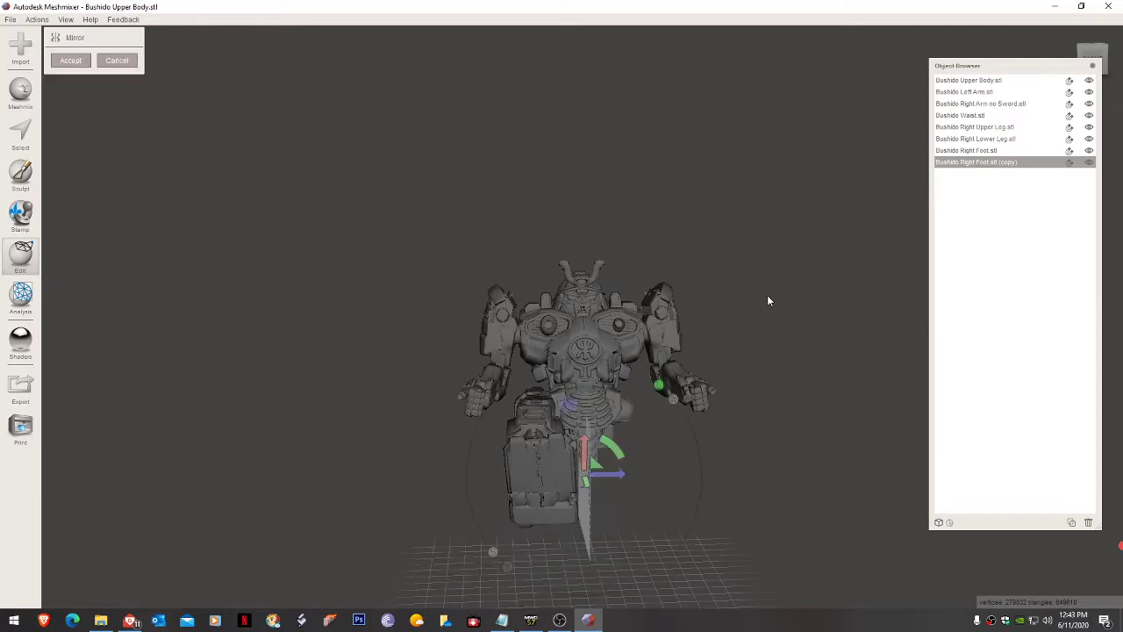
Step: Mirror the combined leg copy to the body's other side, flipping the mirror plane and aligning it with the body's centre, and accept
{"action": "right_click_drag", "start_coordinate": [768, 297], "coordinate": [775, 349]}
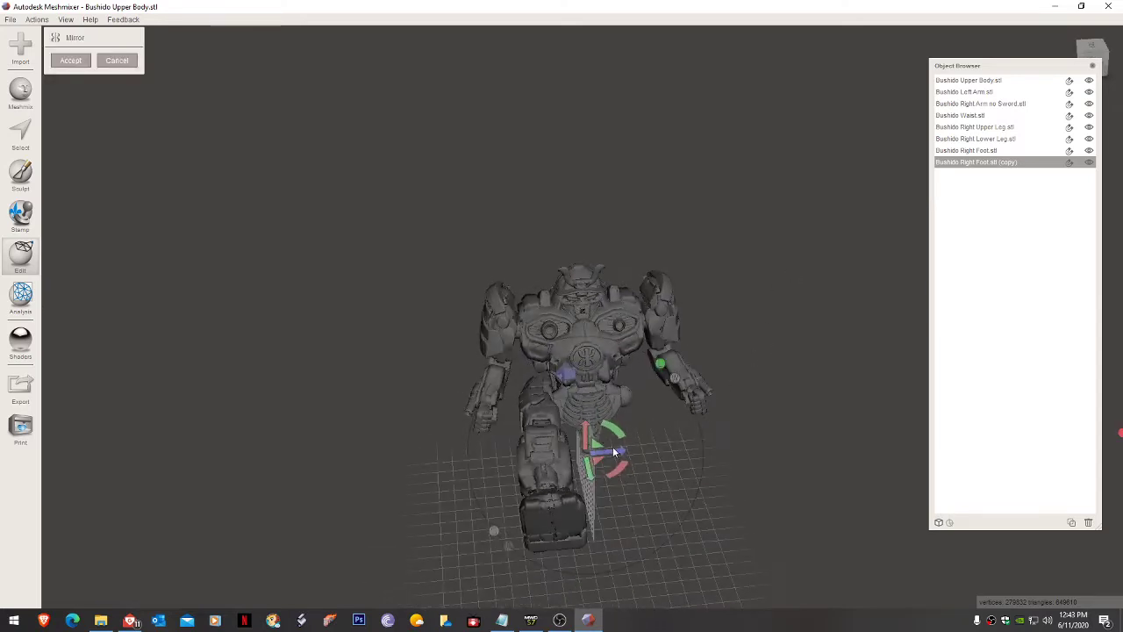
{"action": "left_click_drag", "start_coordinate": [614, 452], "coordinate": [613, 454]}
{"action": "left_click_drag", "start_coordinate": [535, 452], "coordinate": [675, 461]}
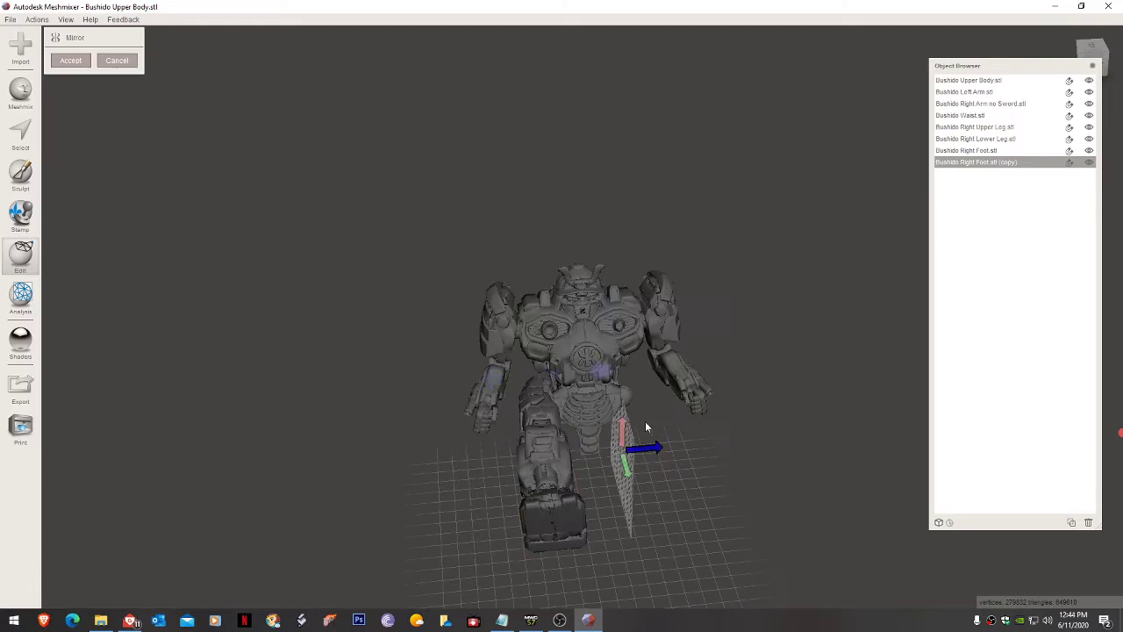
{"action": "left_click", "coordinate": [618, 377]}
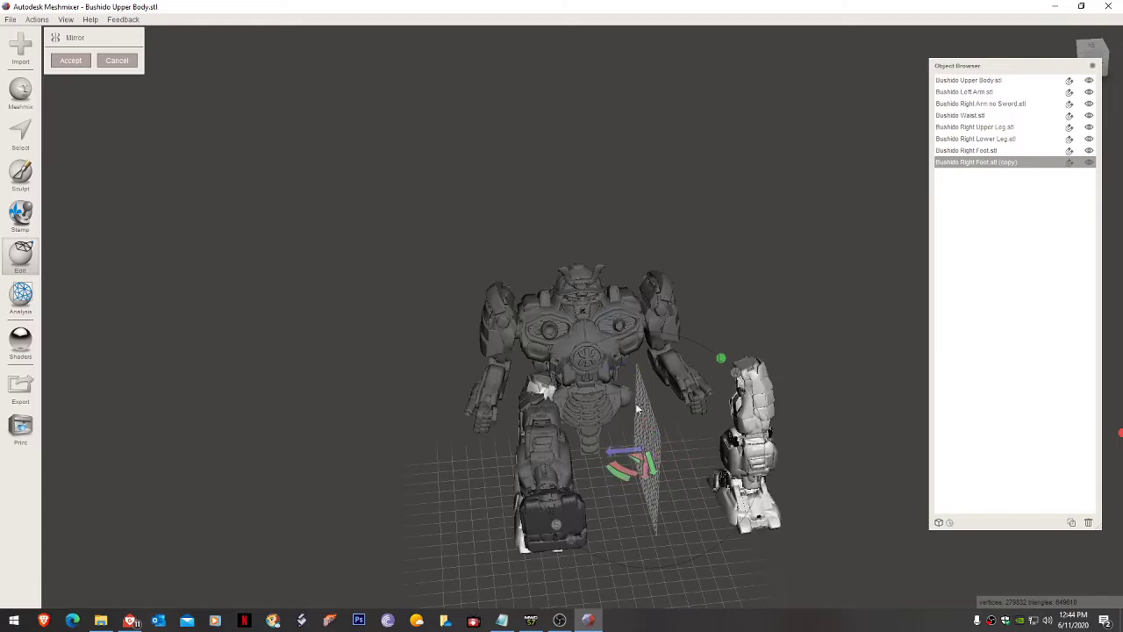
{"action": "left_click_drag", "start_coordinate": [629, 449], "coordinate": [570, 452]}
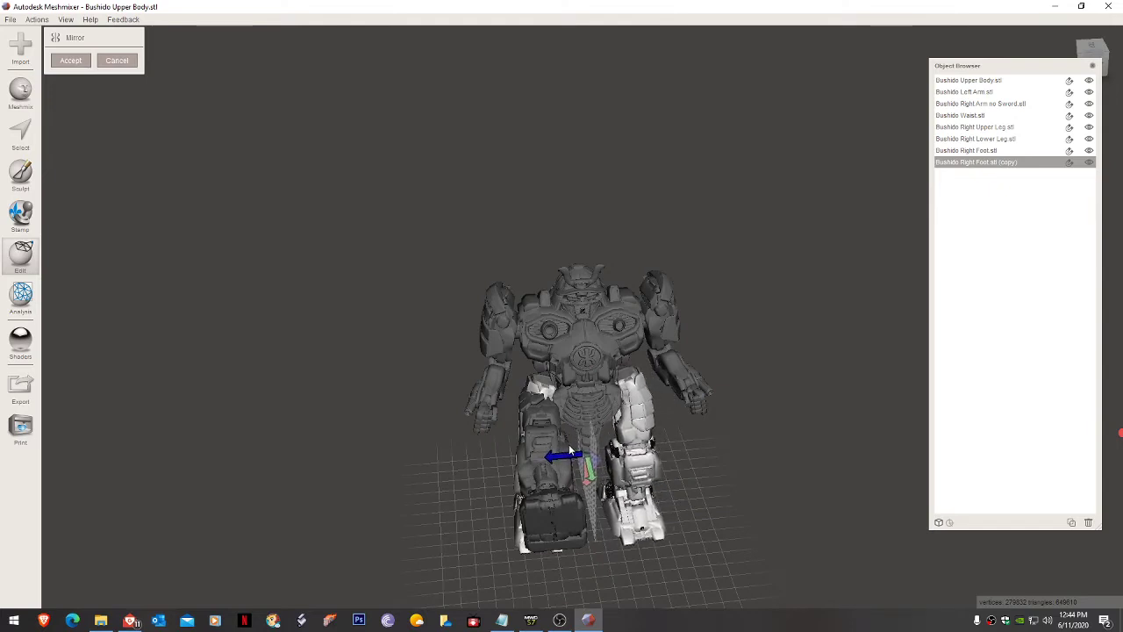
{"action": "mouse_move", "coordinate": [663, 448]}
{"action": "right_mouse_down"}
{"action": "mouse_move", "coordinate": [580, 404]}
{"action": "mouse_move", "coordinate": [664, 347]}
{"action": "mouse_move", "coordinate": [661, 243]}
{"action": "mouse_move", "coordinate": [657, 479]}
{"action": "mouse_move", "coordinate": [654, 430]}
{"action": "right_mouse_up"}
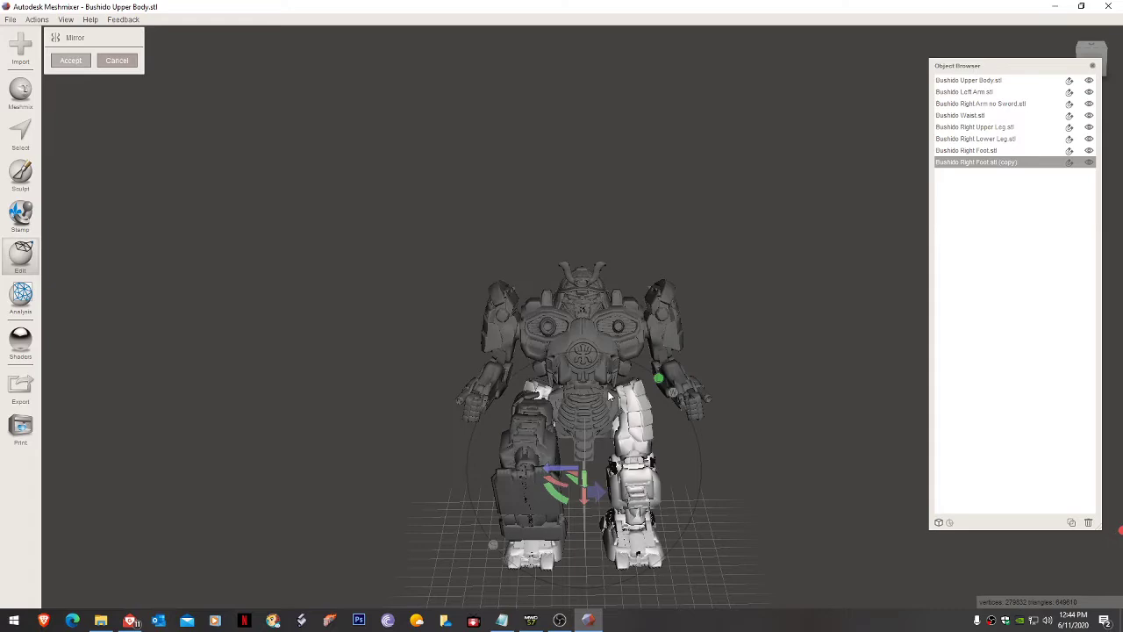
{"action": "left_click", "coordinate": [71, 61]}
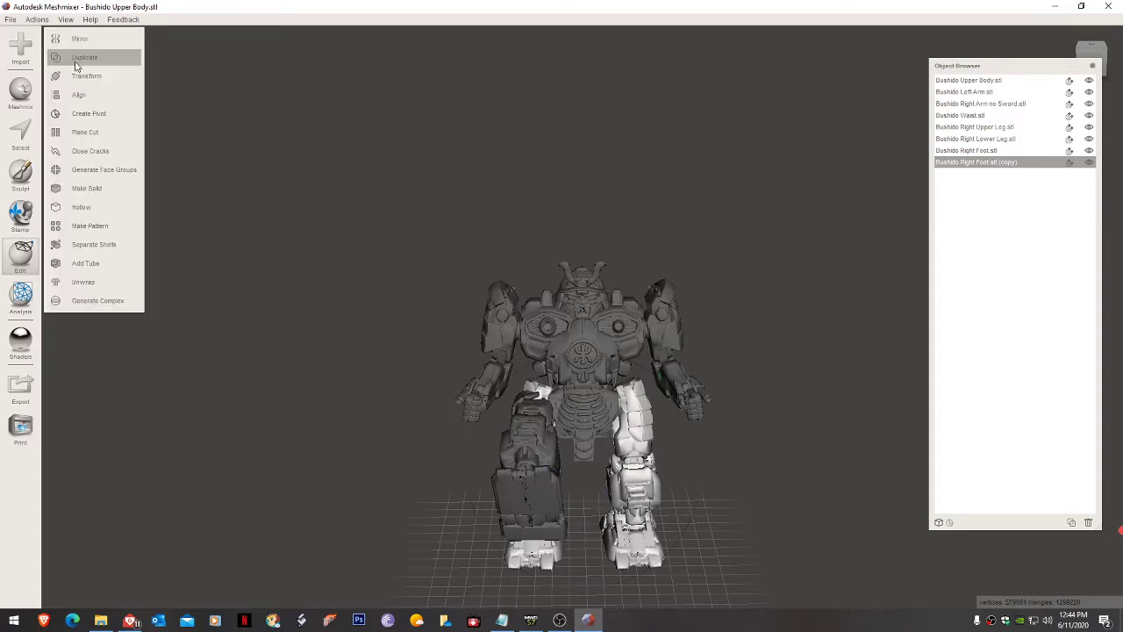
Step: Separate the unmirrored leg copy from the mirrored leg as its own object and hide it
{"action": "right_click_drag", "start_coordinate": [565, 356], "coordinate": [629, 425]}
{"action": "scroll", "coordinate": [626, 351], "scroll_direction": "down", "scroll_amount": 3}
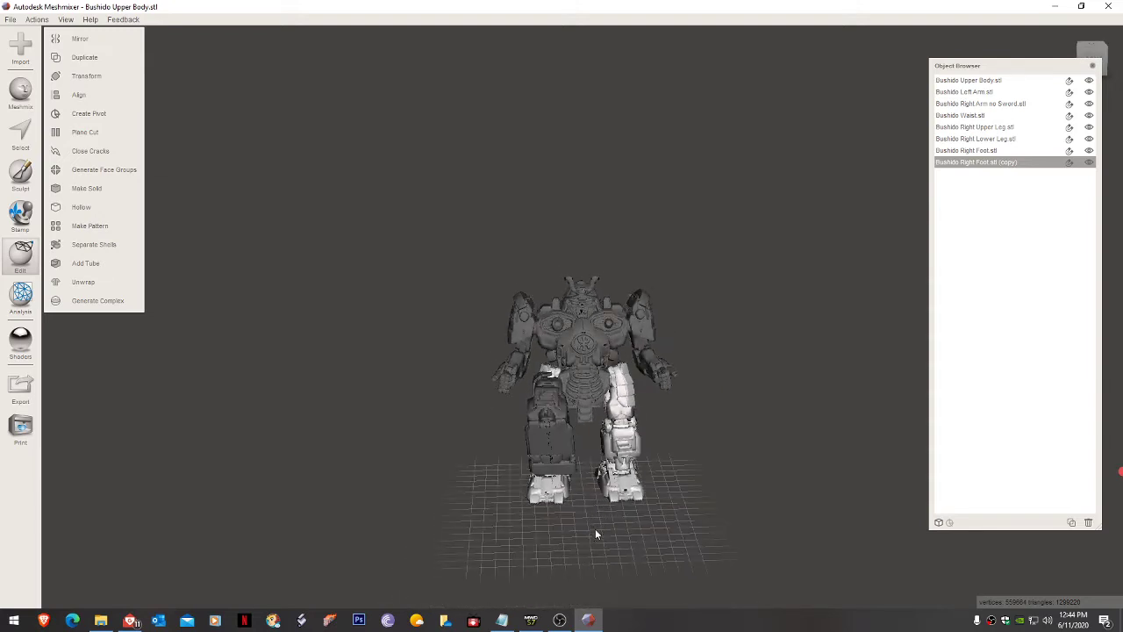
{"action": "key", "text": "s"}
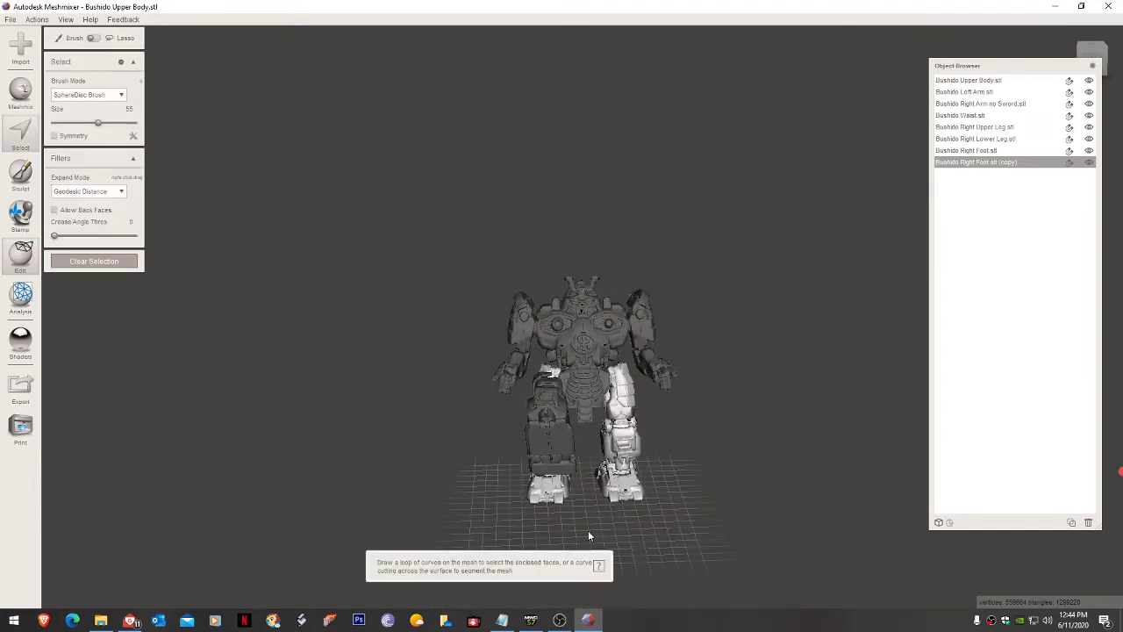
{"action": "mouse_move", "coordinate": [589, 532]}
{"action": "left_mouse_down"}
{"action": "mouse_move", "coordinate": [584, 346]}
{"action": "mouse_move", "coordinate": [514, 340]}
{"action": "mouse_move", "coordinate": [476, 463]}
{"action": "mouse_move", "coordinate": [563, 531]}
{"action": "mouse_move", "coordinate": [589, 527]}
{"action": "left_mouse_up"}
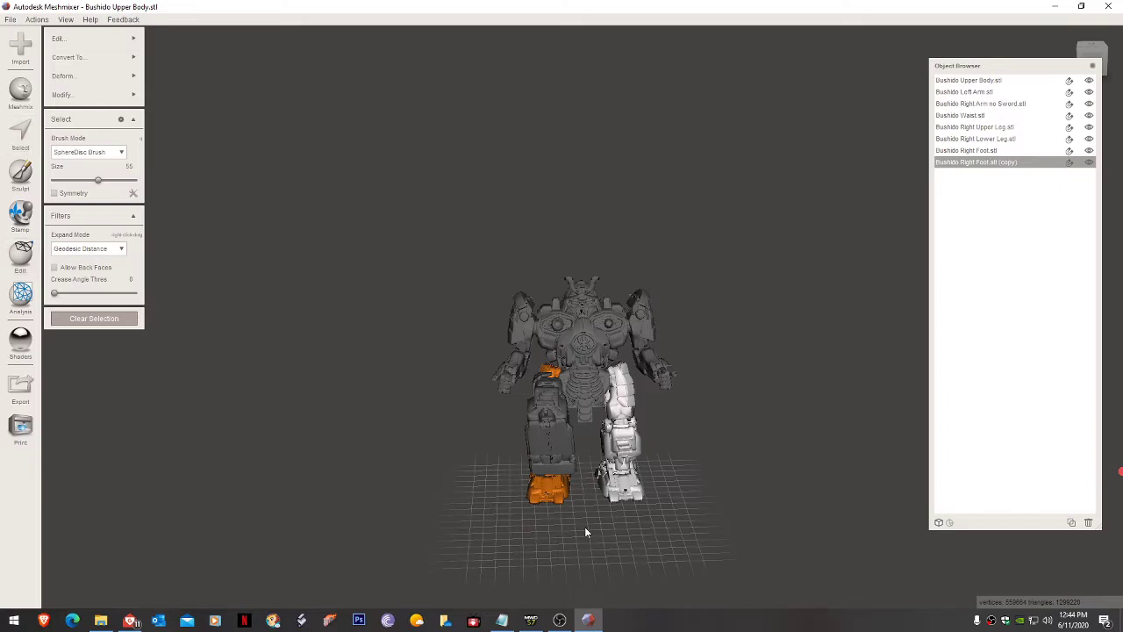
{"action": "key", "text": "y"}
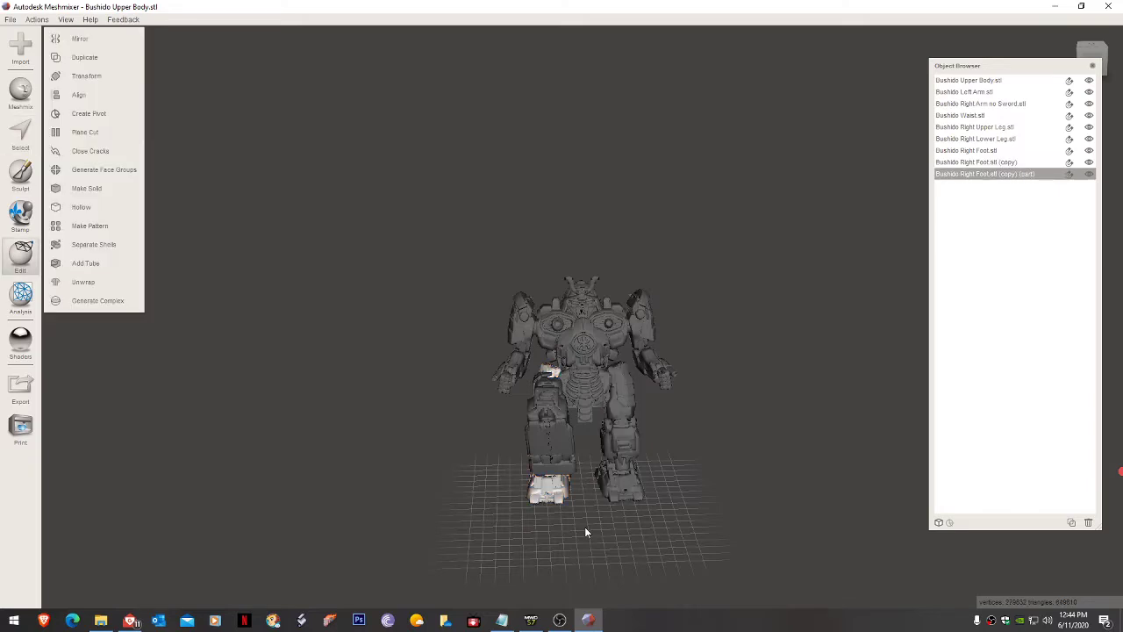
{"action": "left_click", "coordinate": [1089, 174]}
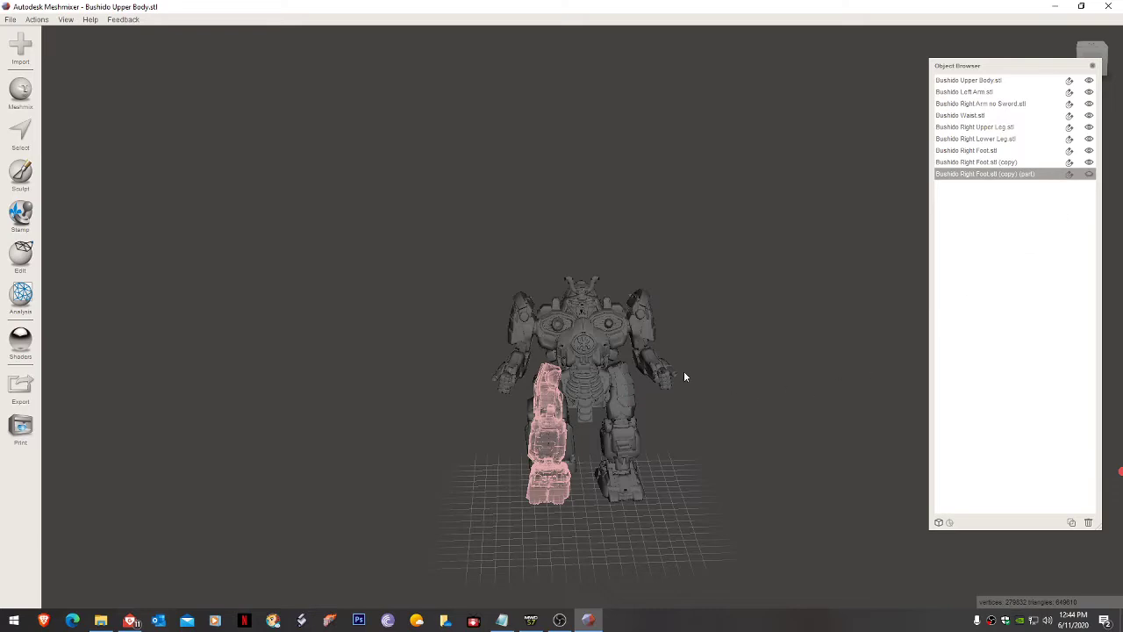
{"action": "left_click", "coordinate": [619, 405]}
{"action": "right_click_drag", "start_coordinate": [724, 408], "coordinate": [1112, 360]}
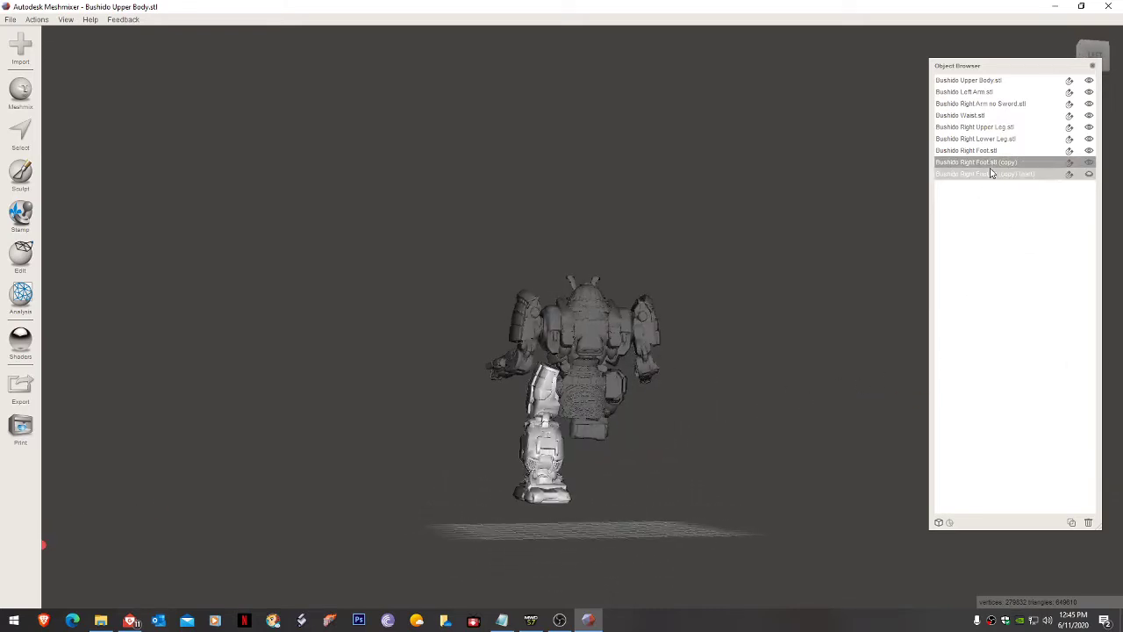
{"action": "right_click_drag", "start_coordinate": [924, 226], "coordinate": [411, 407]}
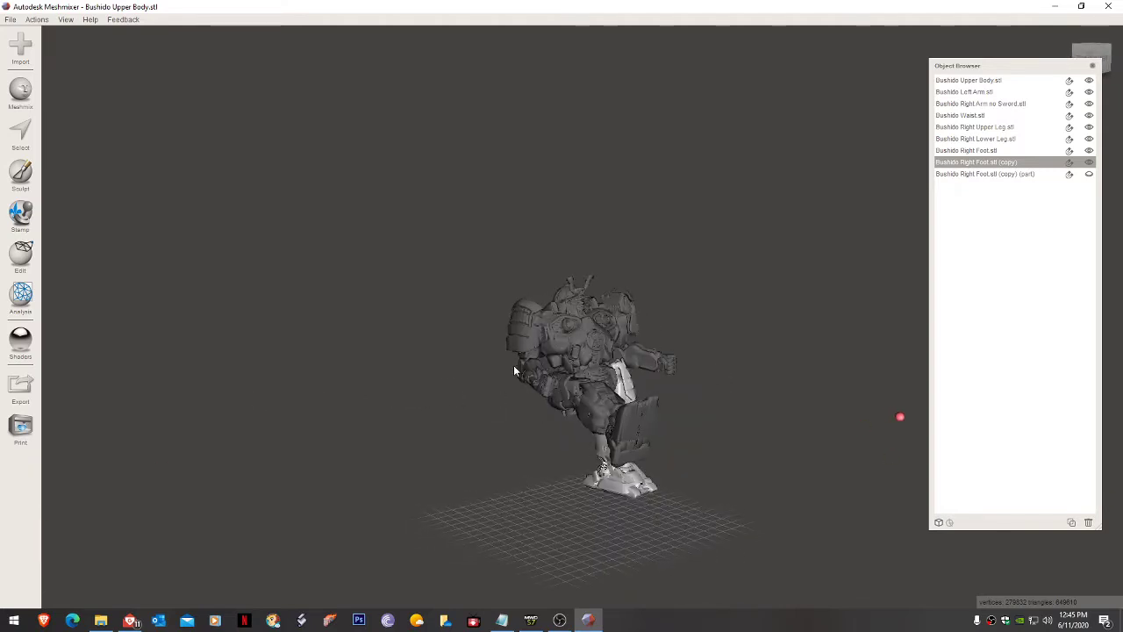
Step: Rotate the left and right arms together about -92° around X to raise the forearms
{"action": "left_click", "coordinate": [533, 349]}
{"action": "left_click", "coordinate": [636, 323], "text": "shift"}
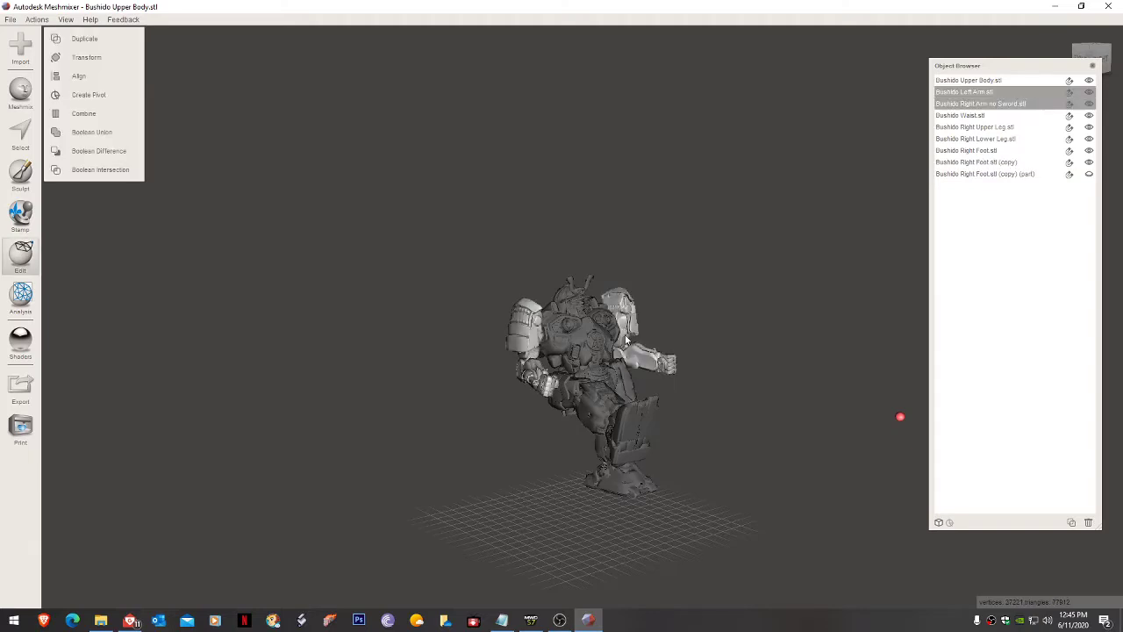
{"action": "right_click_drag", "start_coordinate": [683, 356], "coordinate": [758, 358]}
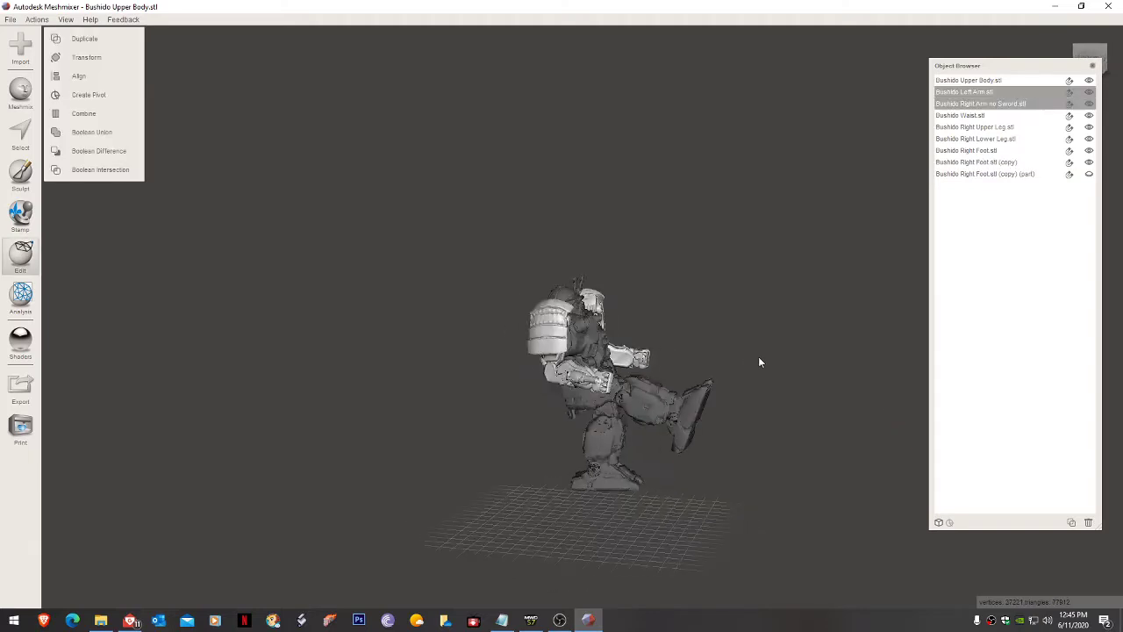
{"action": "key", "text": "t"}
{"action": "left_click_drag", "start_coordinate": [595, 330], "coordinate": [426, 207]}
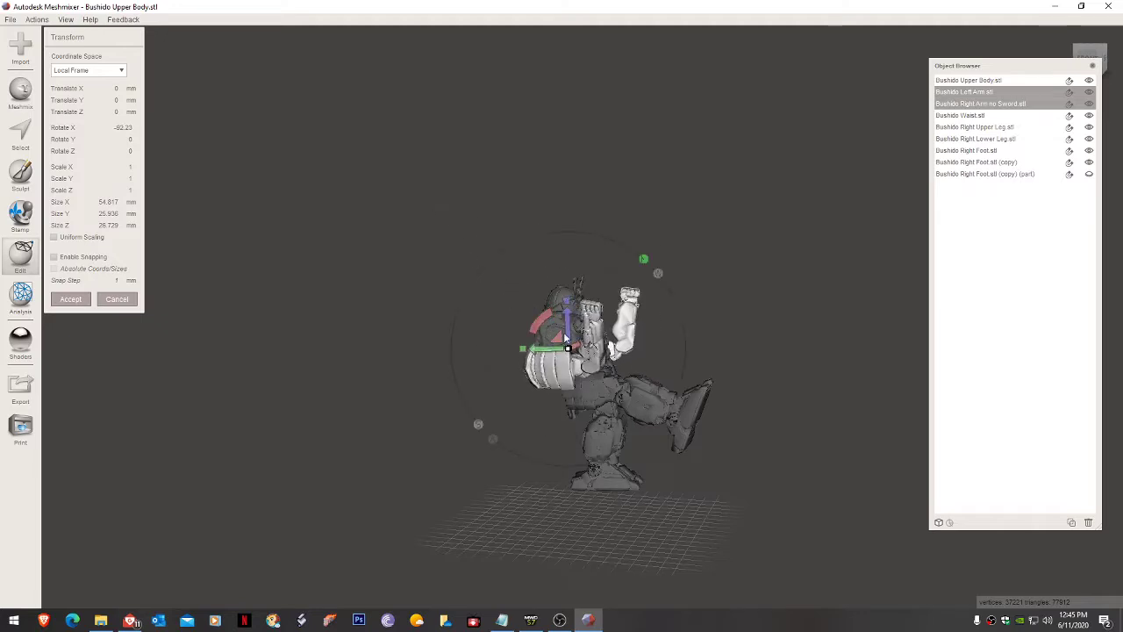
Step: Translate both arms about 8 mm in Y and -2 mm in Z to reseat them at the shoulders, and accept
{"action": "left_click_drag", "start_coordinate": [565, 338], "coordinate": [604, 313]}
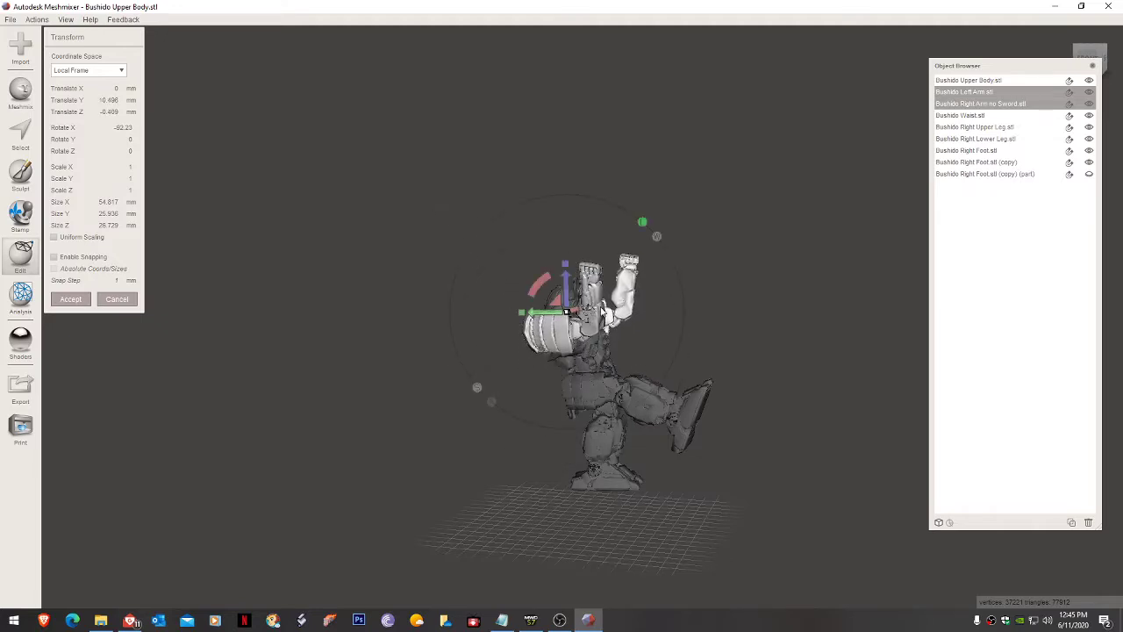
{"action": "right_click_drag", "start_coordinate": [604, 314], "coordinate": [504, 365]}
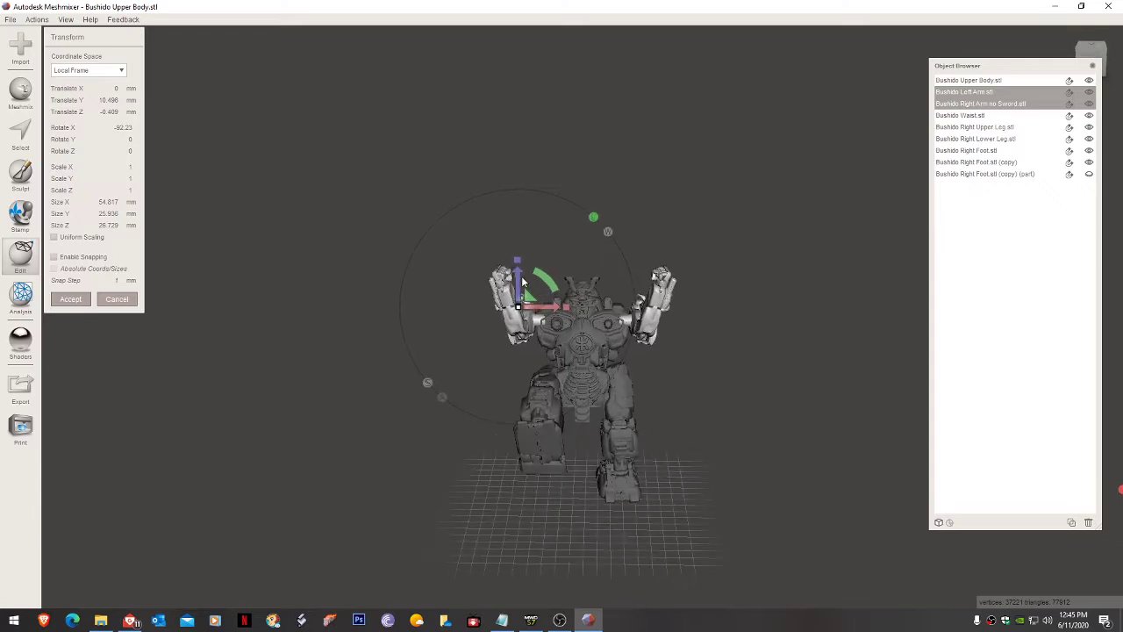
{"action": "left_click_drag", "start_coordinate": [520, 278], "coordinate": [520, 285]}
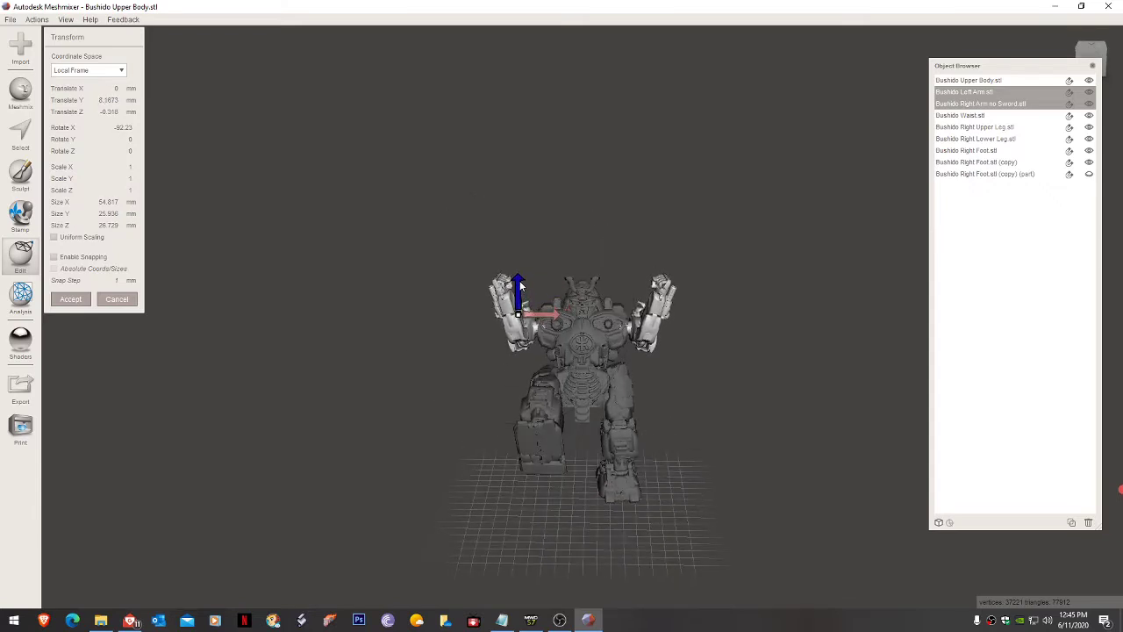
{"action": "right_click_drag", "start_coordinate": [561, 337], "coordinate": [546, 373]}
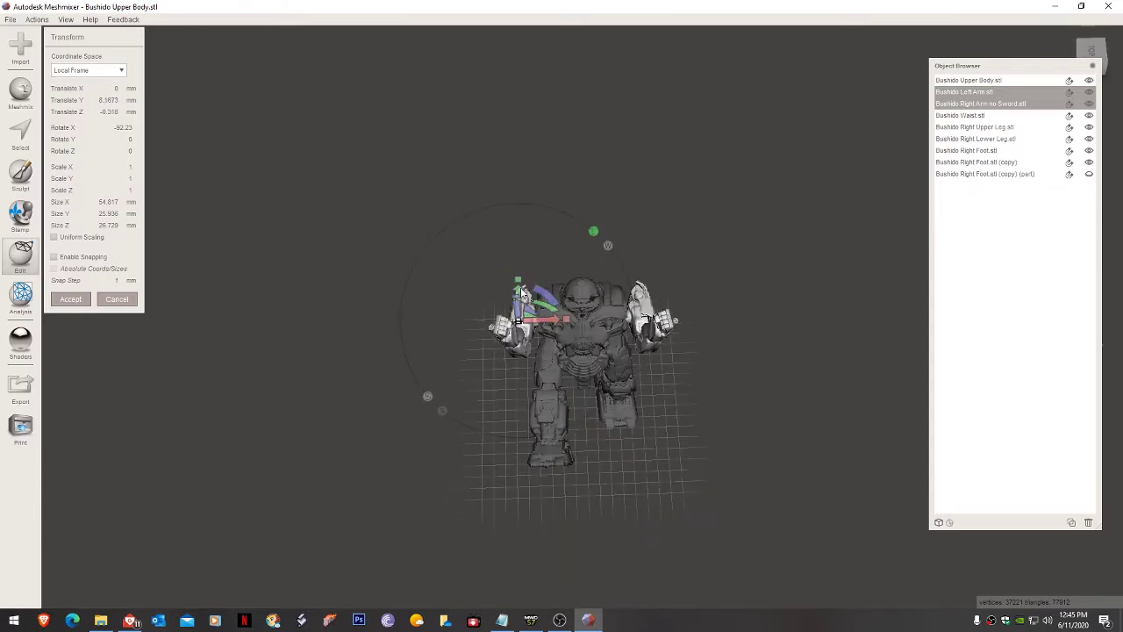
{"action": "left_click_drag", "start_coordinate": [521, 292], "coordinate": [520, 283]}
{"action": "right_click_drag", "start_coordinate": [604, 359], "coordinate": [413, 238]}
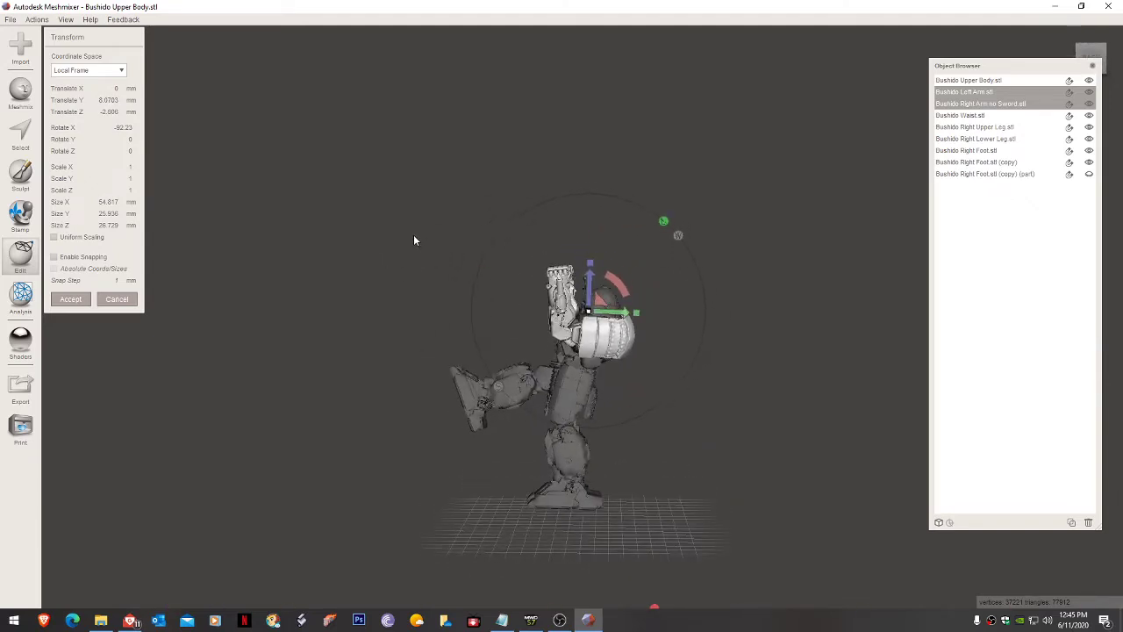
{"action": "left_click", "coordinate": [64, 300]}
Step: Try to tilt the upper body and both arms about 30° around X, translating them about -1.3 mm in Y and 8.4 mm in Z
{"action": "right_click_drag", "start_coordinate": [243, 332], "coordinate": [748, 427]}
{"action": "left_click", "coordinate": [581, 337], "text": "shift"}
{"action": "mouse_move", "coordinate": [662, 426]}
{"action": "right_mouse_down"}
{"action": "mouse_move", "coordinate": [571, 425]}
{"action": "mouse_move", "coordinate": [720, 410]}
{"action": "mouse_move", "coordinate": [656, 433]}
{"action": "right_mouse_up"}
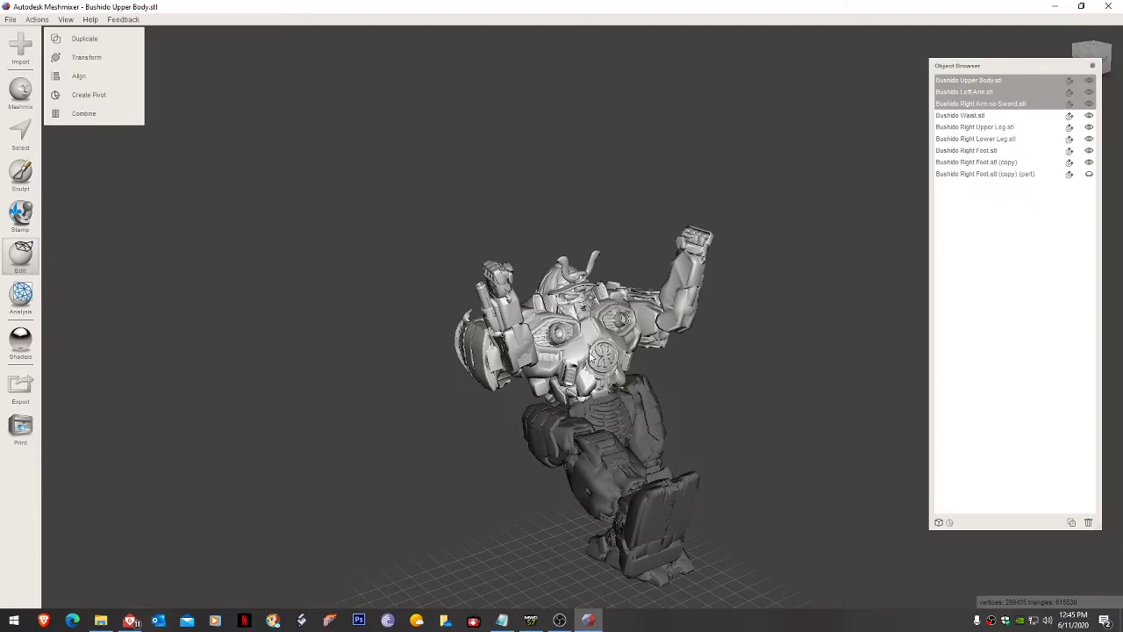
{"action": "right_click_drag", "start_coordinate": [591, 356], "coordinate": [715, 360]}
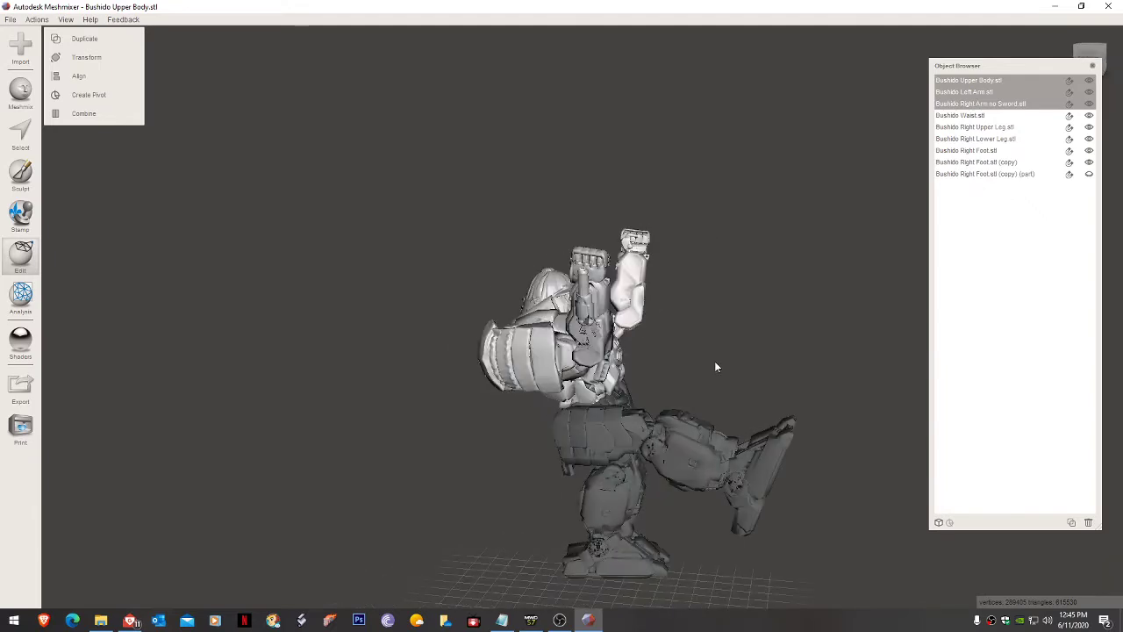
{"action": "key", "text": "t"}
{"action": "left_click_drag", "start_coordinate": [579, 300], "coordinate": [618, 364]}
{"action": "right_click_drag", "start_coordinate": [622, 364], "coordinate": [693, 340]}
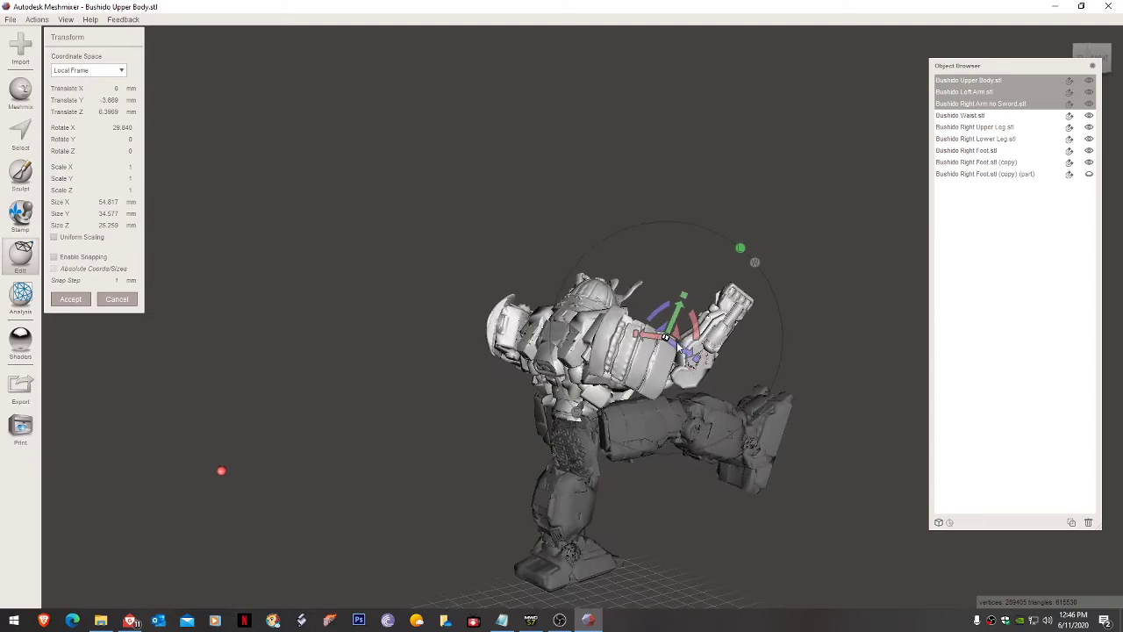
{"action": "mouse_move", "coordinate": [678, 349]}
{"action": "left_mouse_down"}
{"action": "mouse_move", "coordinate": [688, 355]}
{"action": "mouse_move", "coordinate": [688, 326]}
{"action": "mouse_move", "coordinate": [692, 338]}
{"action": "left_mouse_up"}
{"action": "right_click_drag", "start_coordinate": [694, 338], "coordinate": [701, 469]}
{"action": "right_click_drag", "start_coordinate": [570, 388], "coordinate": [655, 388]}
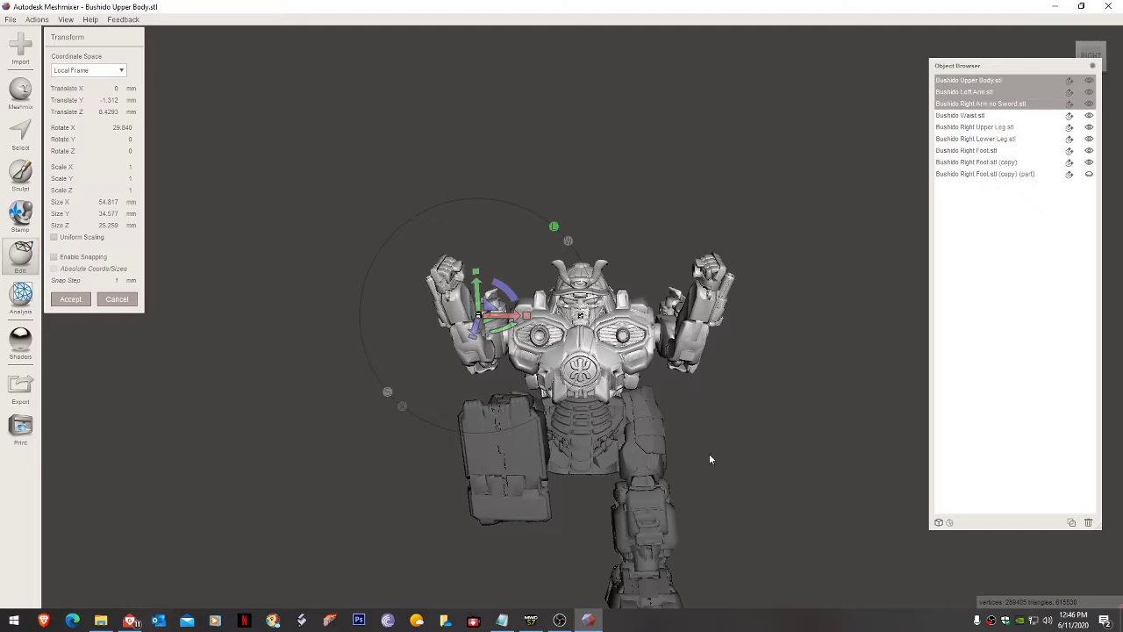
{"action": "right_click_drag", "start_coordinate": [709, 455], "coordinate": [694, 482]}
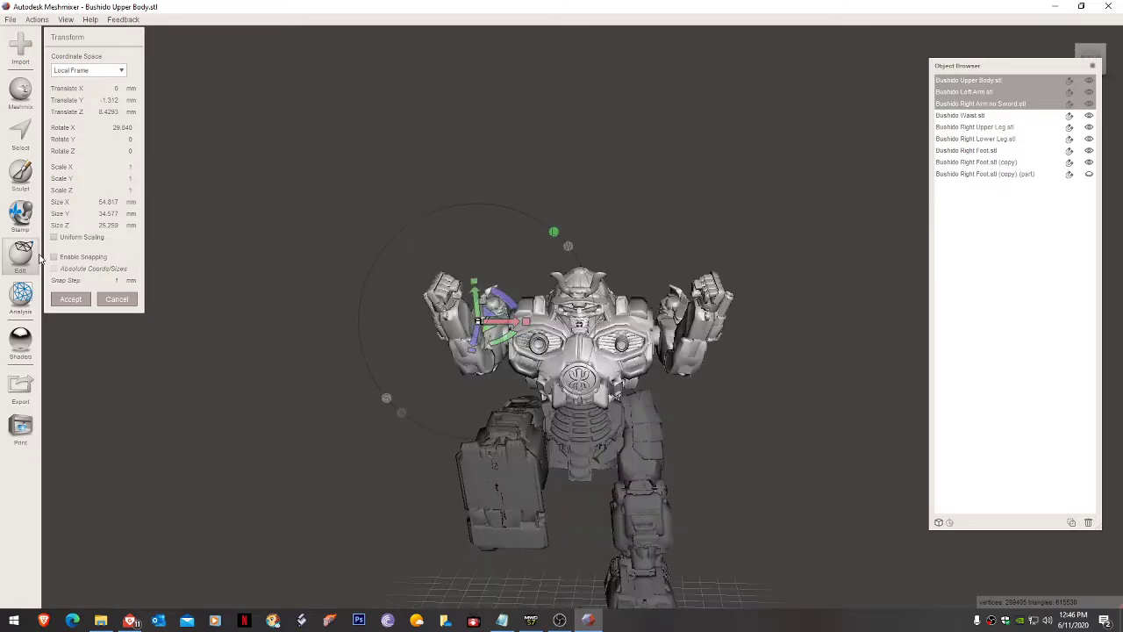
{"action": "left_click", "coordinate": [117, 298]}
Step: Hide the right lower leg, right upper leg, mirrored leg copy and right foot
{"action": "right_click_drag", "start_coordinate": [512, 347], "coordinate": [516, 429]}
{"action": "left_click", "coordinate": [506, 436]}
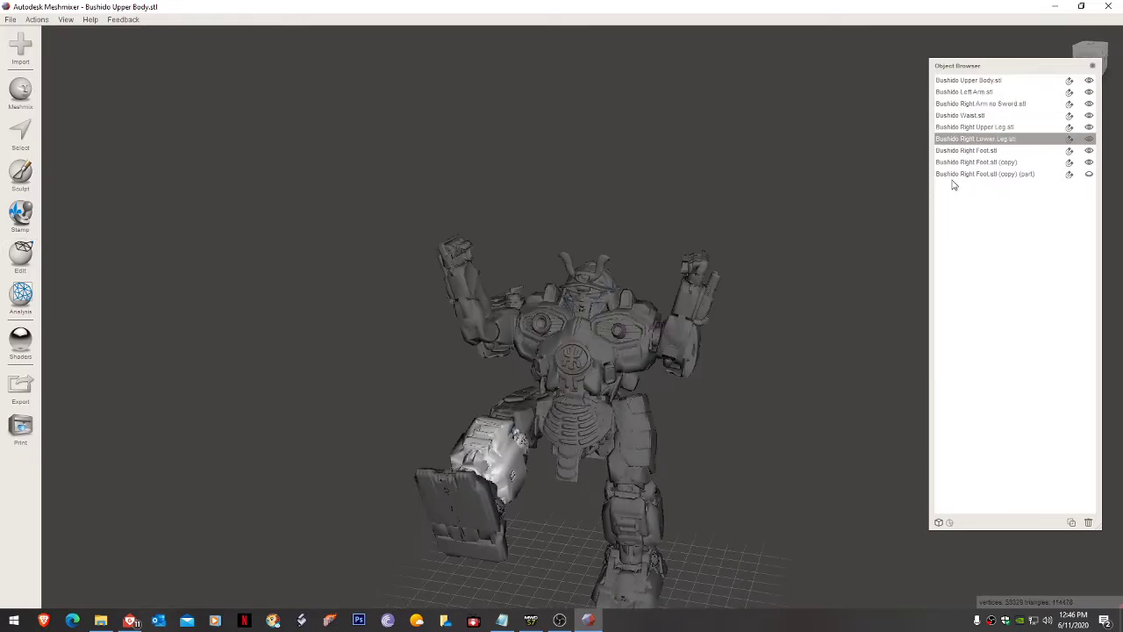
{"action": "left_click", "coordinate": [1089, 138]}
{"action": "left_click", "coordinate": [506, 414]}
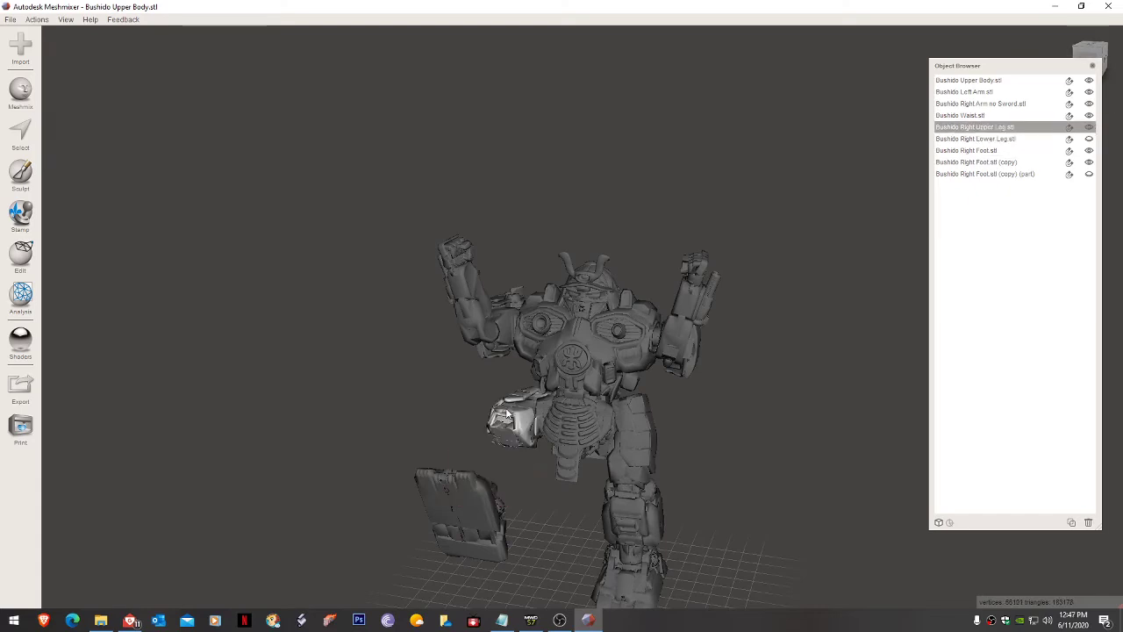
{"action": "left_click", "coordinate": [1090, 127]}
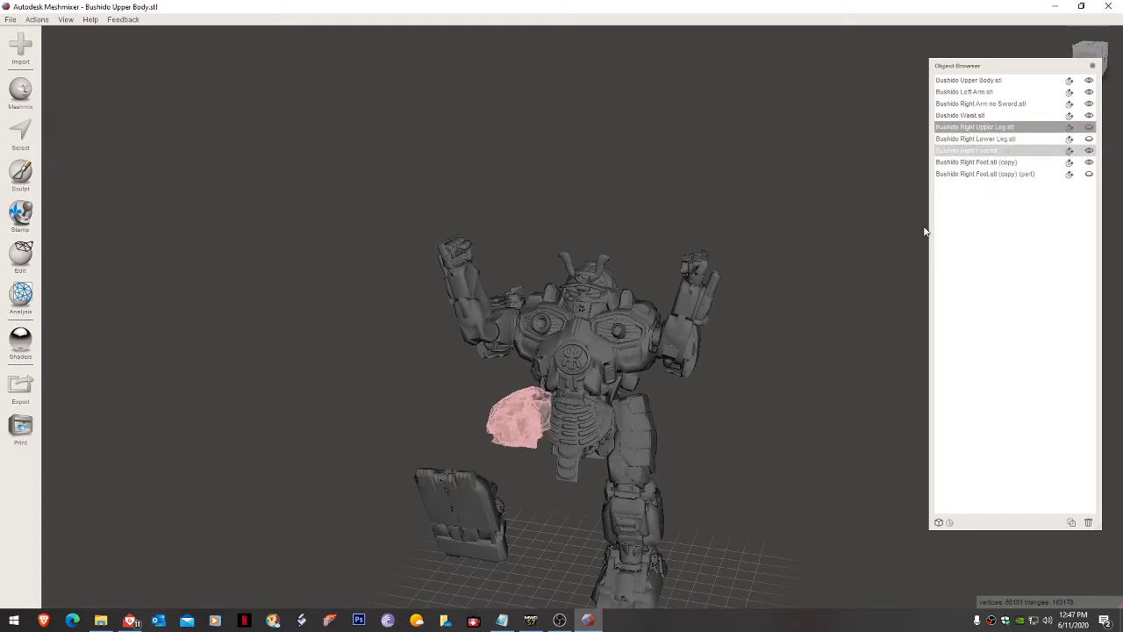
{"action": "left_click", "coordinate": [978, 162]}
{"action": "left_click", "coordinate": [1089, 163]}
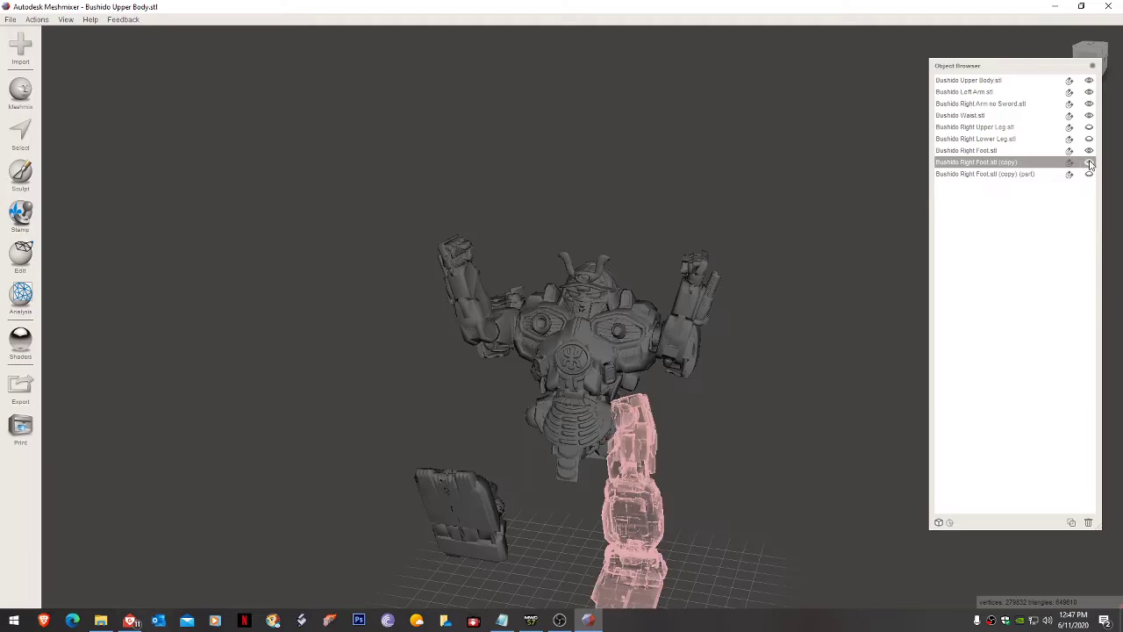
{"action": "left_click", "coordinate": [447, 502]}
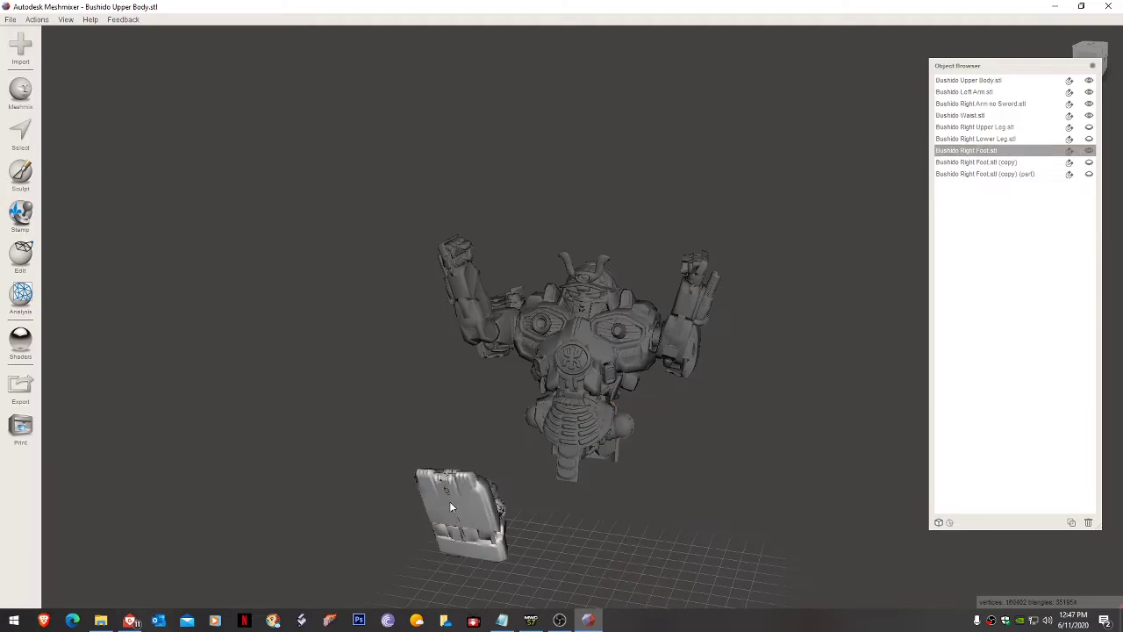
{"action": "left_click", "coordinate": [1088, 150]}
Step: Hide the right arm without the sword
{"action": "left_click", "coordinate": [547, 402]}
{"action": "right_click_drag", "start_coordinate": [572, 355], "coordinate": [628, 351]}
{"action": "left_click", "coordinate": [487, 339]}
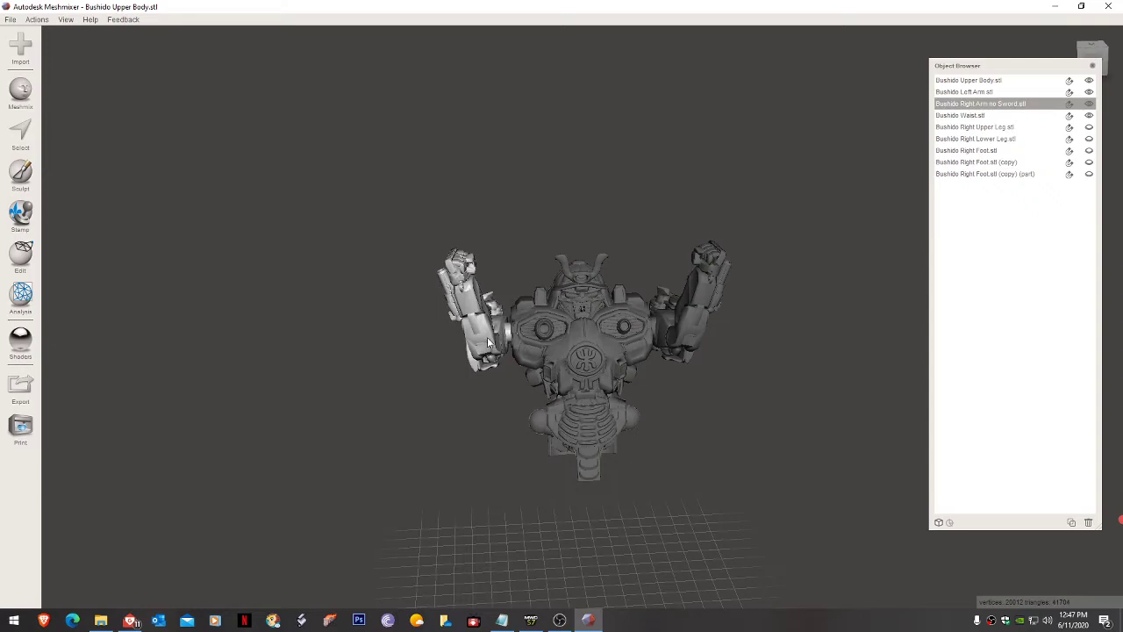
{"action": "left_click", "coordinate": [1089, 103]}
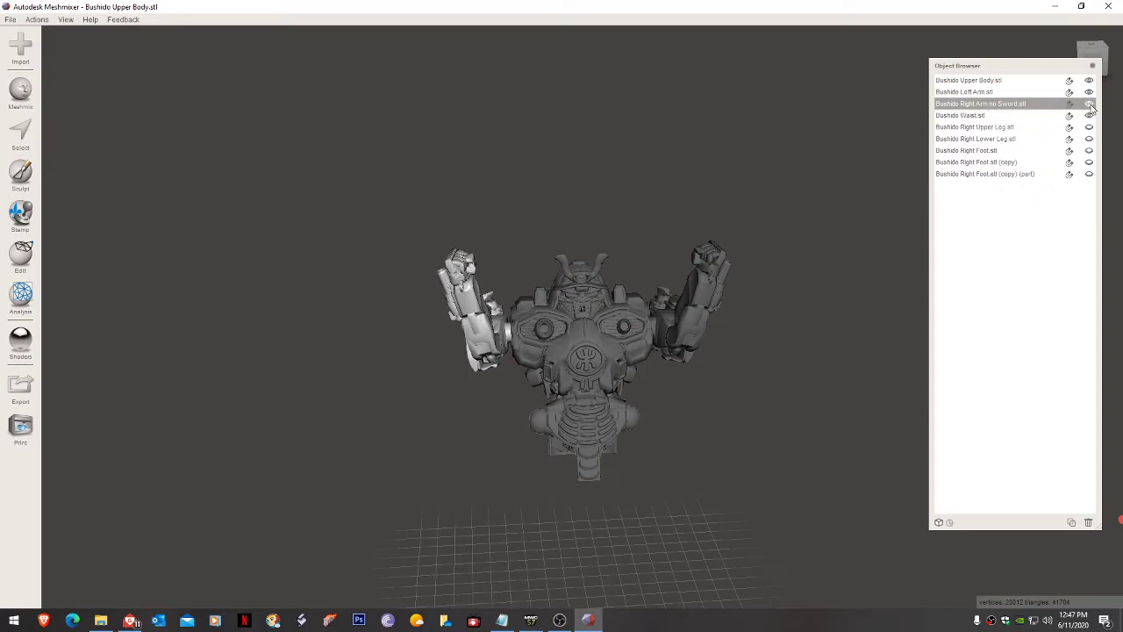
Step: Rotate the left arm about 88° around X, translate it about -8.3 mm in Y and 3.8 mm in Z, and accept
{"action": "left_click", "coordinate": [695, 329]}
{"action": "right_click_drag", "start_coordinate": [730, 340], "coordinate": [566, 356]}
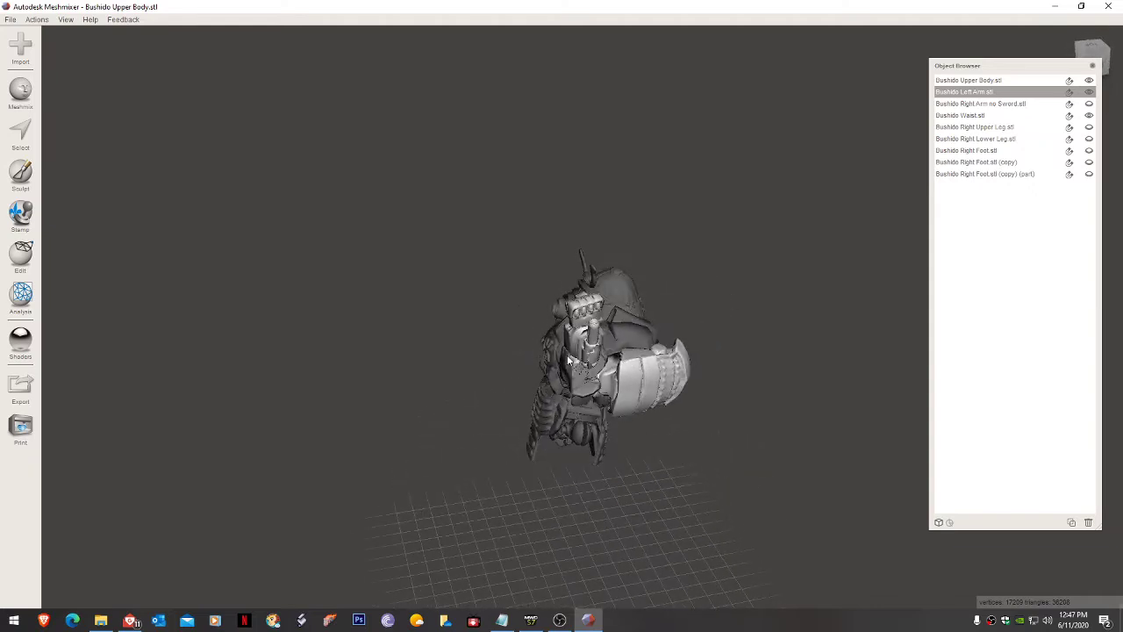
{"action": "key", "text": "t"}
{"action": "left_click_drag", "start_coordinate": [651, 336], "coordinate": [618, 360]}
{"action": "right_click_drag", "start_coordinate": [617, 361], "coordinate": [749, 361]}
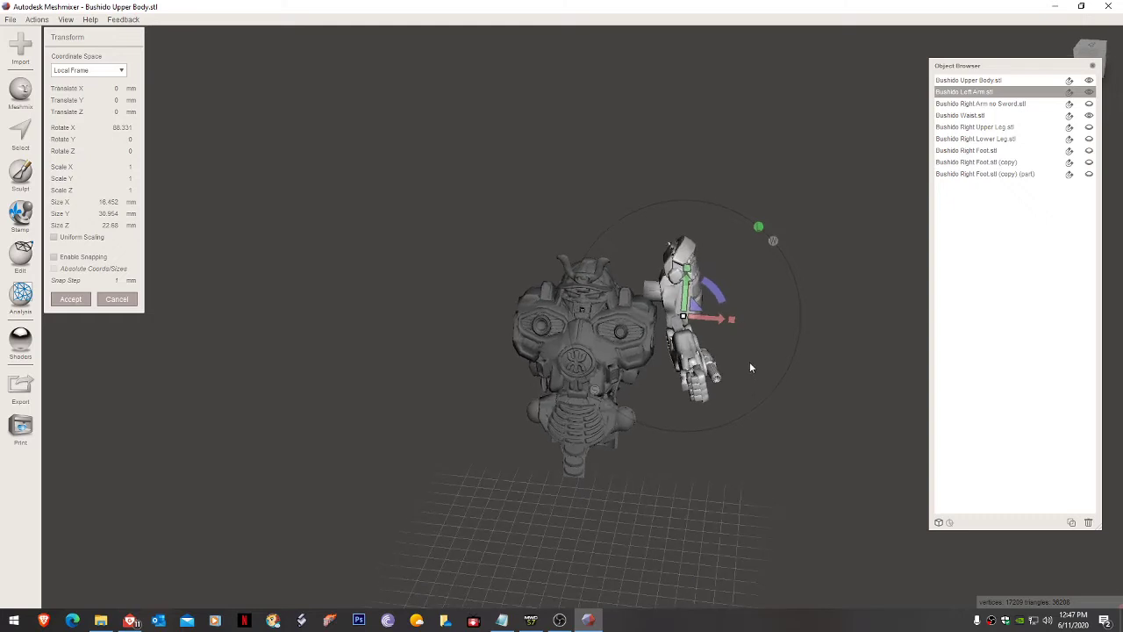
{"action": "left_click_drag", "start_coordinate": [689, 288], "coordinate": [689, 338]}
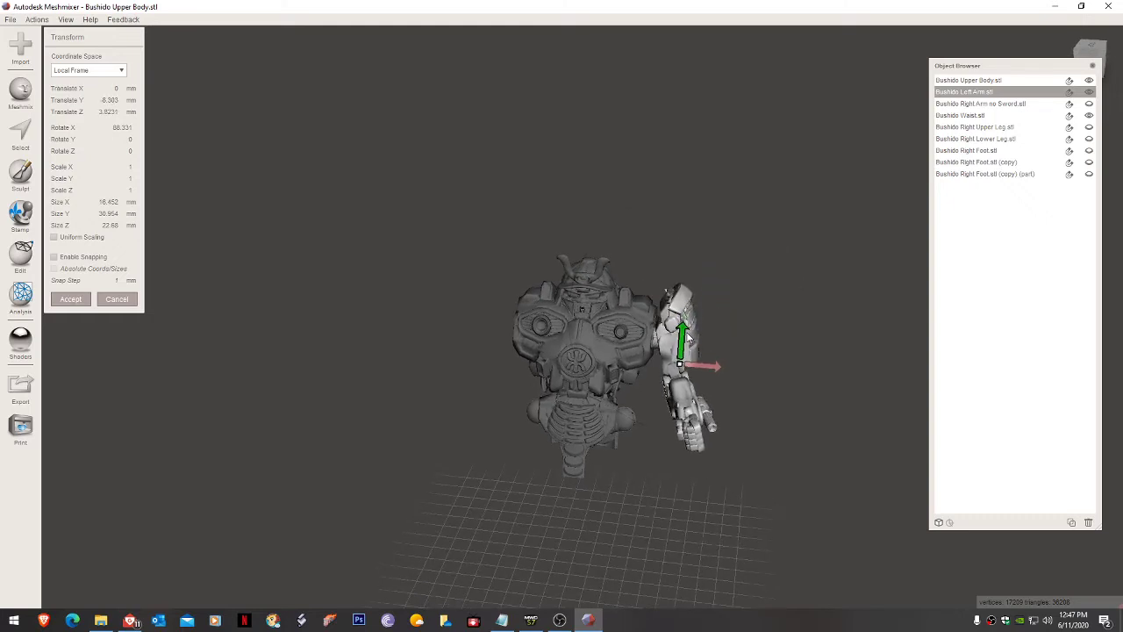
{"action": "mouse_move", "coordinate": [696, 399]}
{"action": "right_mouse_down"}
{"action": "mouse_move", "coordinate": [701, 378]}
{"action": "mouse_move", "coordinate": [699, 392]}
{"action": "right_mouse_up"}
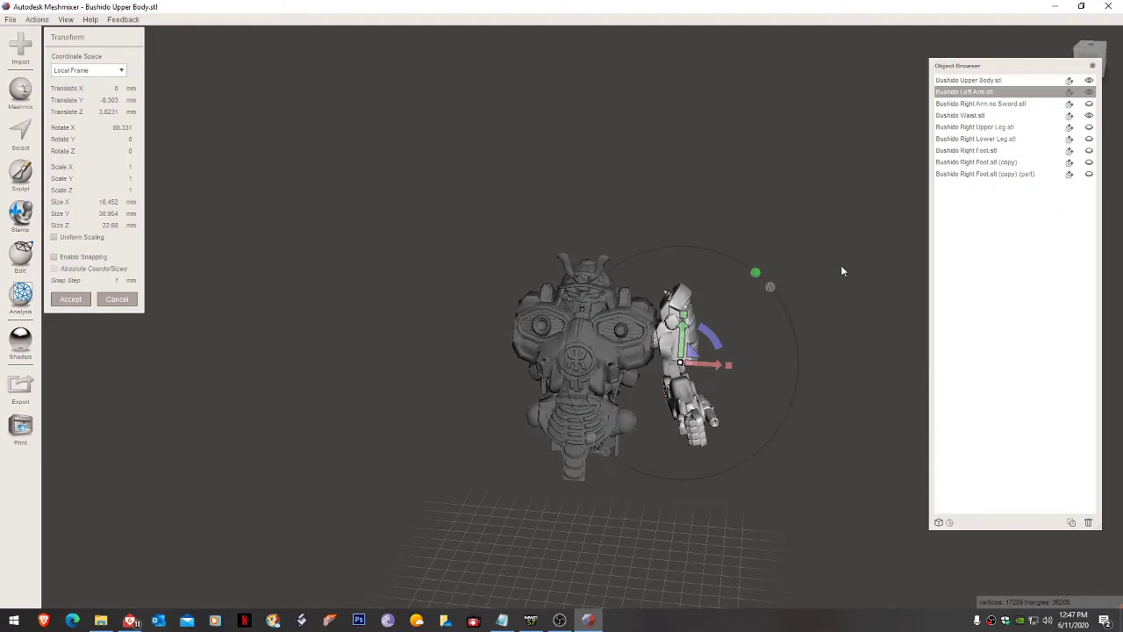
{"action": "right_click_drag", "start_coordinate": [794, 329], "coordinate": [721, 388]}
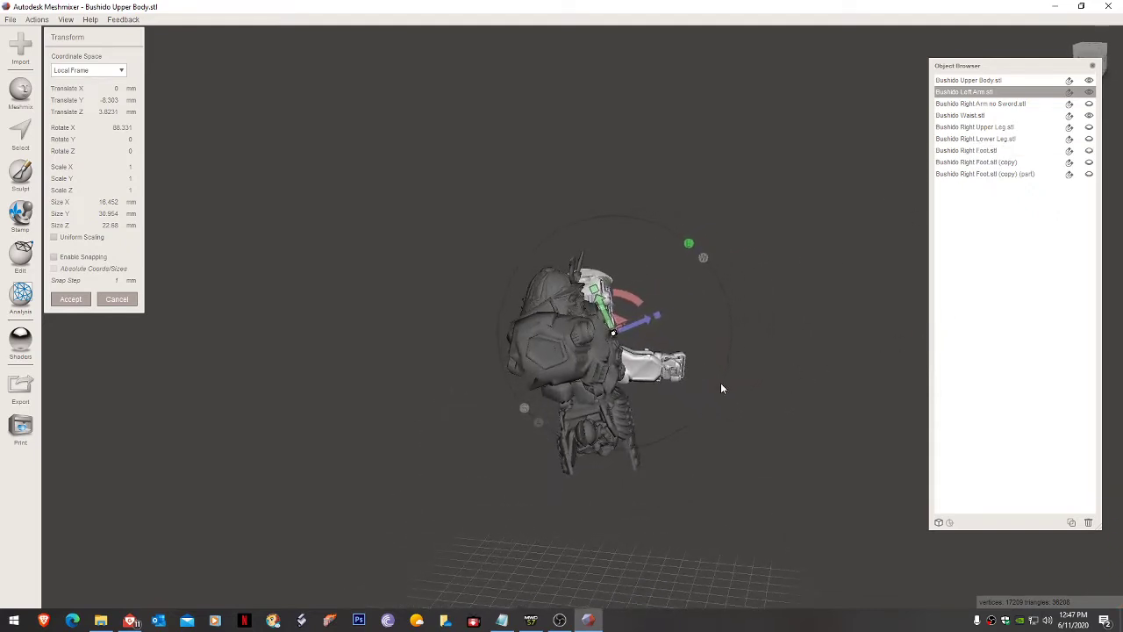
{"action": "left_click", "coordinate": [74, 298]}
Step: Rotate the upper body, left arm and waist together about 19.6° around X
{"action": "left_click", "coordinate": [597, 346], "text": "shift"}
{"action": "left_click", "coordinate": [598, 415], "text": "shift"}
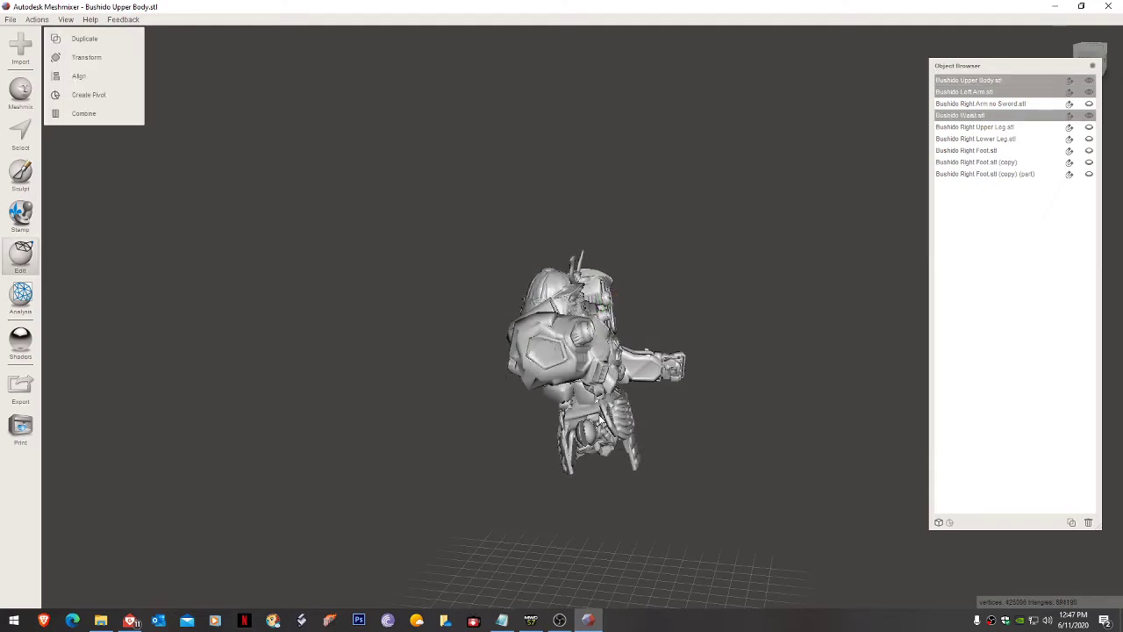
{"action": "key", "text": "t"}
{"action": "left_click_drag", "start_coordinate": [640, 312], "coordinate": [648, 323]}
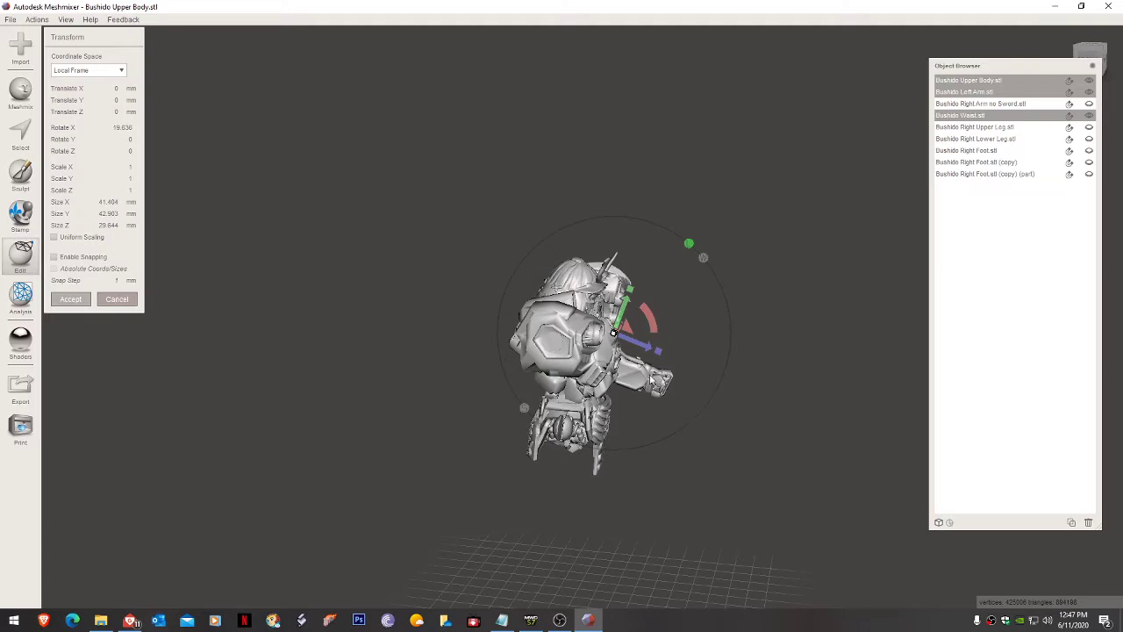
Step: Stretch the left arm along X to a scale of about 1.29 and further to about 2.31
{"action": "left_click", "coordinate": [651, 379]}
{"action": "right_click_drag", "start_coordinate": [739, 370], "coordinate": [688, 388]}
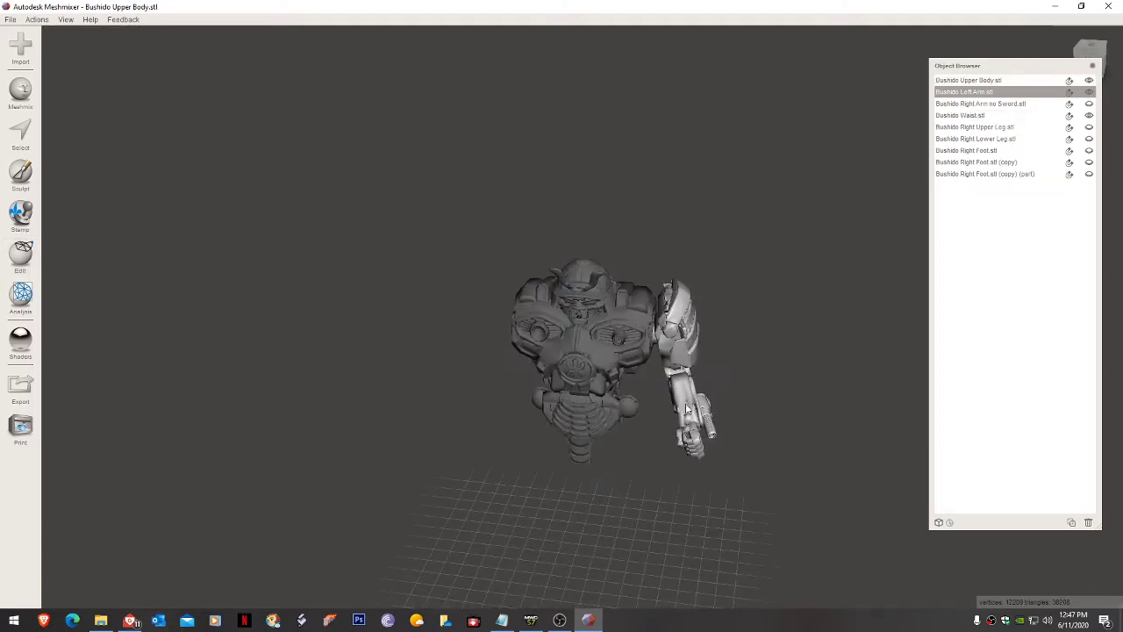
{"action": "key", "text": "t"}
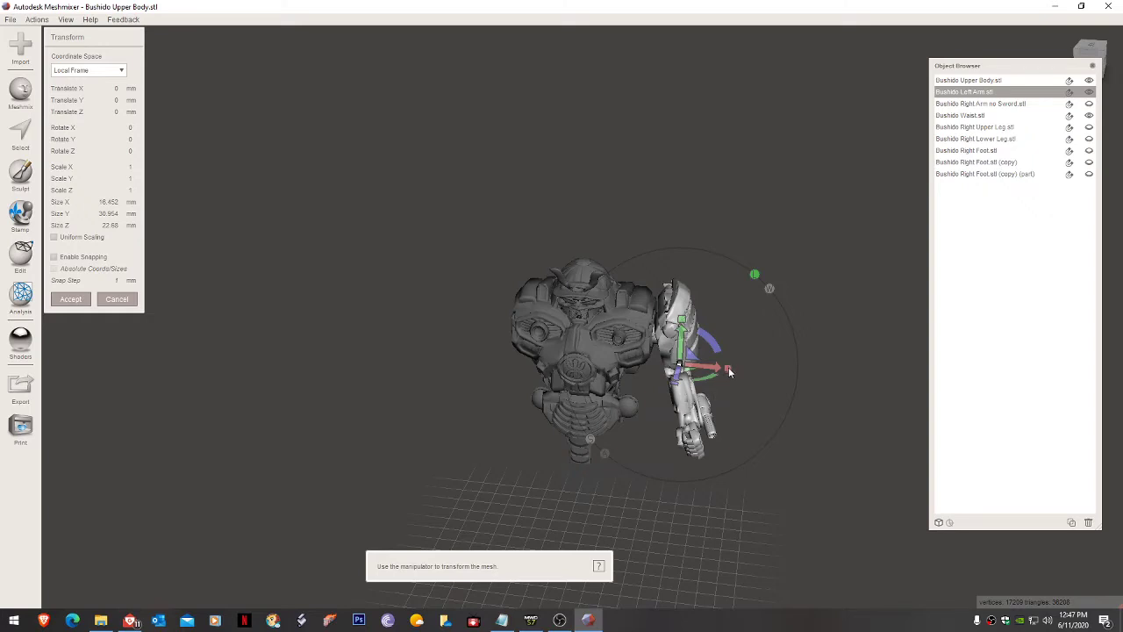
{"action": "left_click_drag", "start_coordinate": [728, 367], "coordinate": [750, 367]}
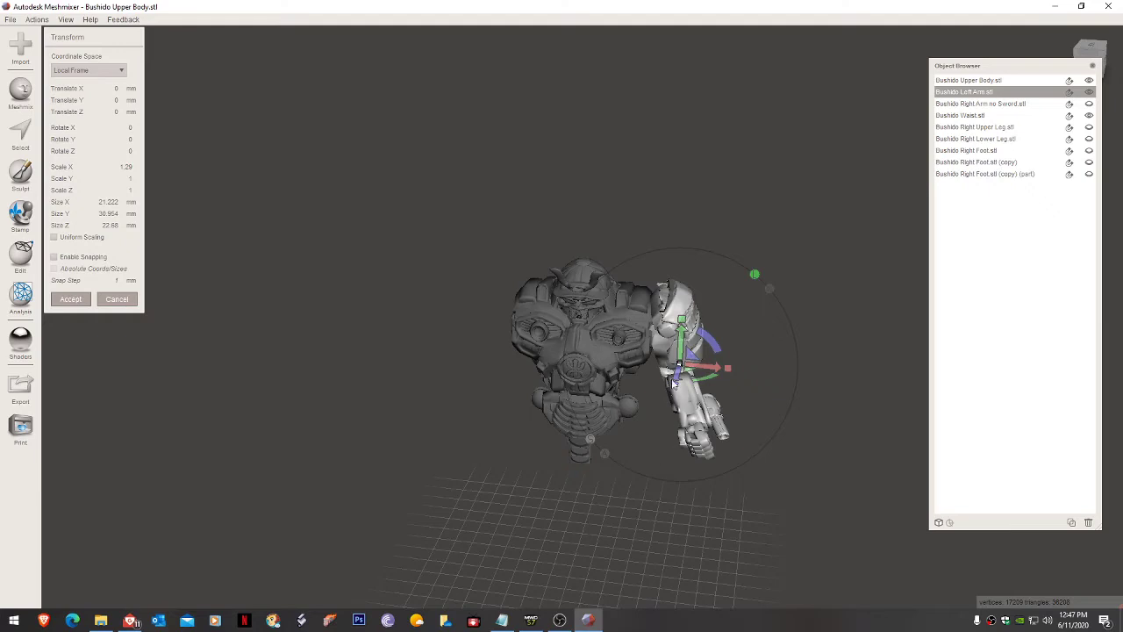
{"action": "right_click_drag", "start_coordinate": [660, 522], "coordinate": [664, 496]}
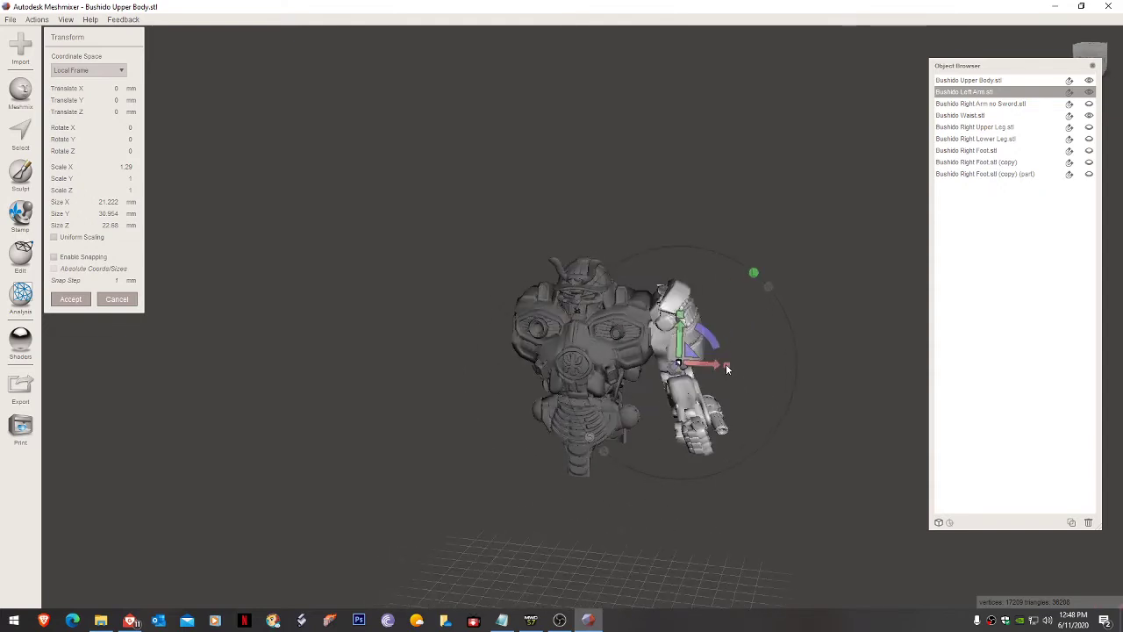
{"action": "left_click_drag", "start_coordinate": [726, 363], "coordinate": [807, 380]}
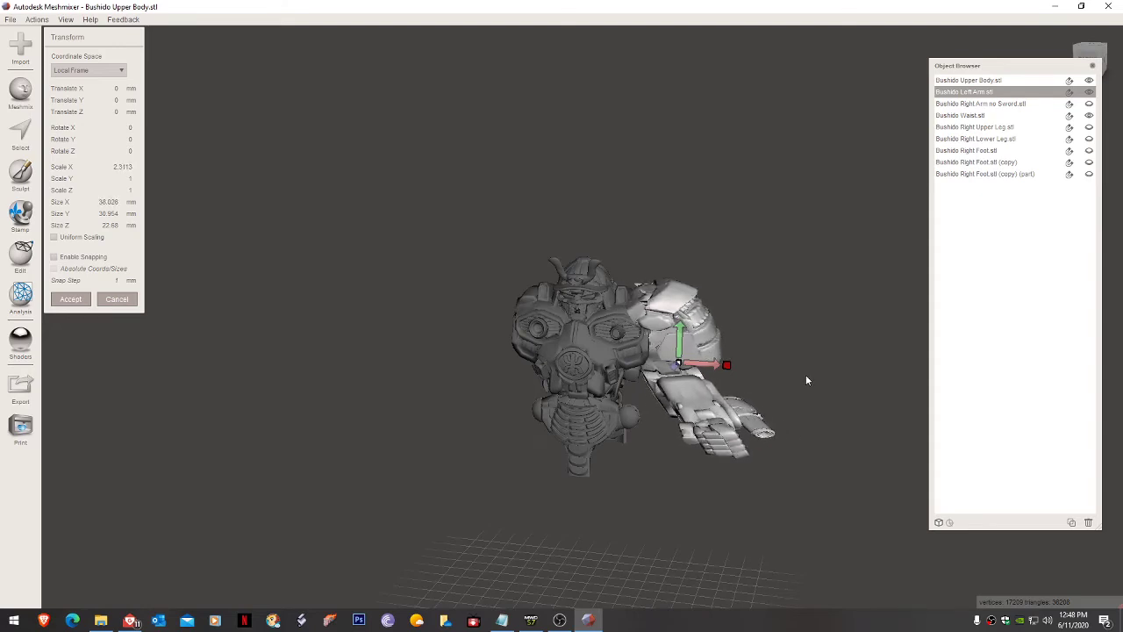
Step: Shrink the left arm along X to a scale of about 1.08 and accept the transform
{"action": "right_click_drag", "start_coordinate": [807, 379], "coordinate": [514, 268]}
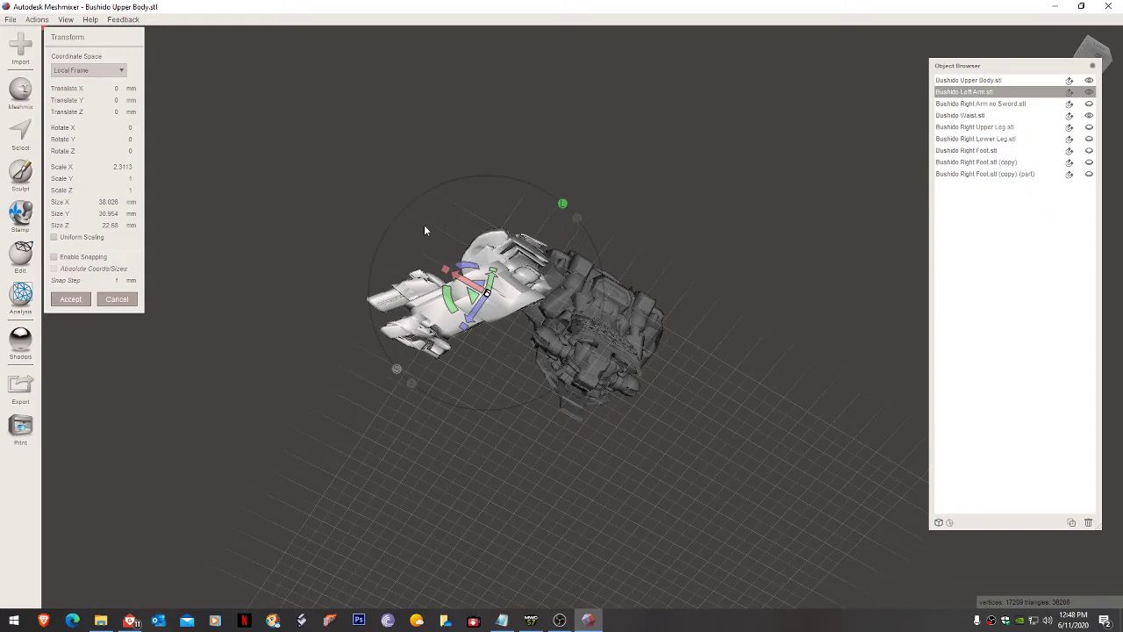
{"action": "right_click_drag", "start_coordinate": [486, 281], "coordinate": [746, 400]}
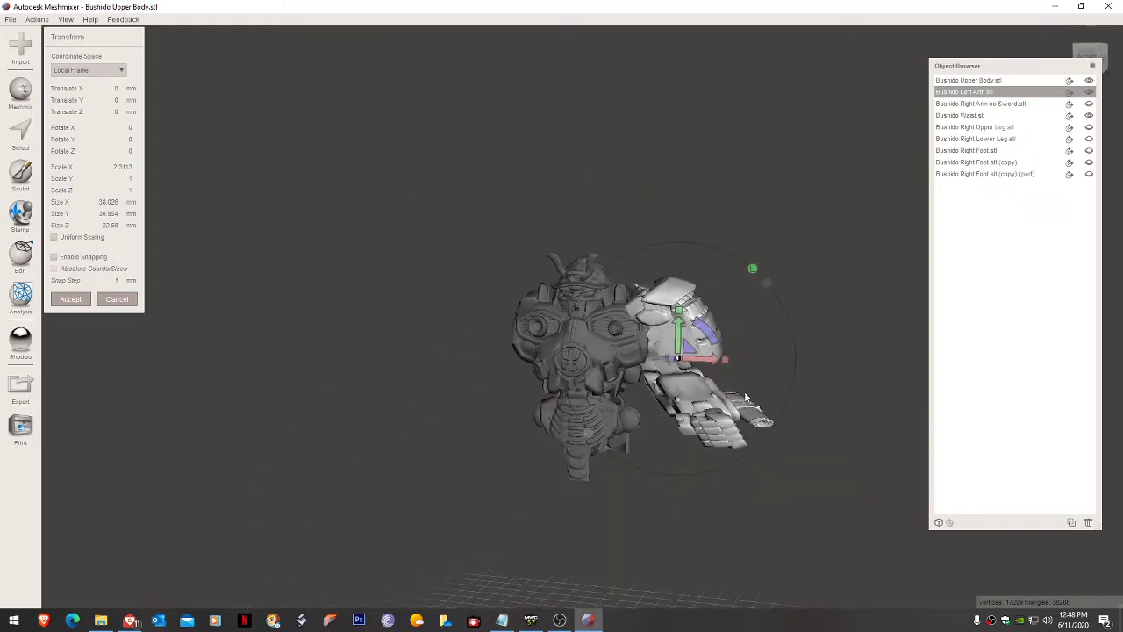
{"action": "left_click_drag", "start_coordinate": [727, 356], "coordinate": [633, 362]}
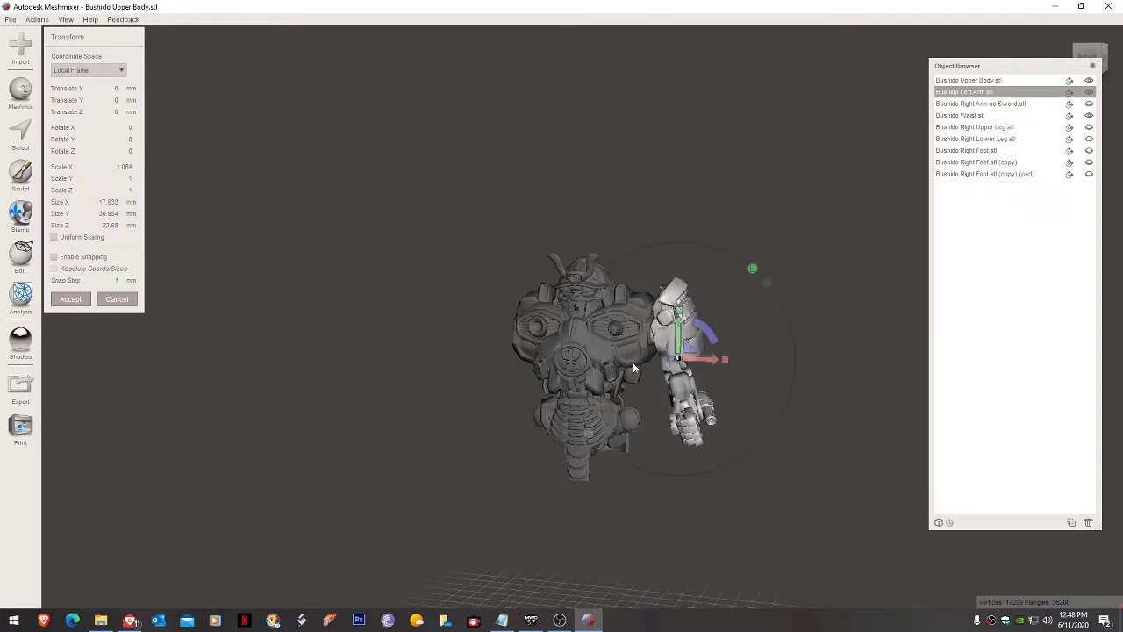
{"action": "mouse_move", "coordinate": [733, 372]}
{"action": "right_mouse_down"}
{"action": "mouse_move", "coordinate": [745, 451]}
{"action": "mouse_move", "coordinate": [749, 376]}
{"action": "right_mouse_up"}
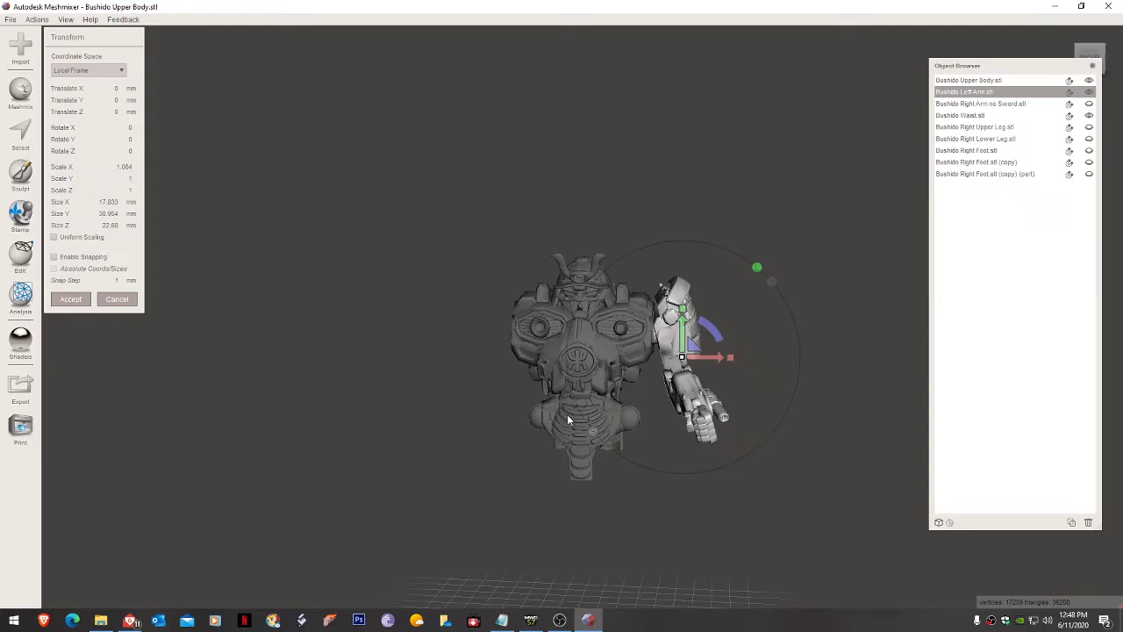
{"action": "left_click", "coordinate": [71, 300]}
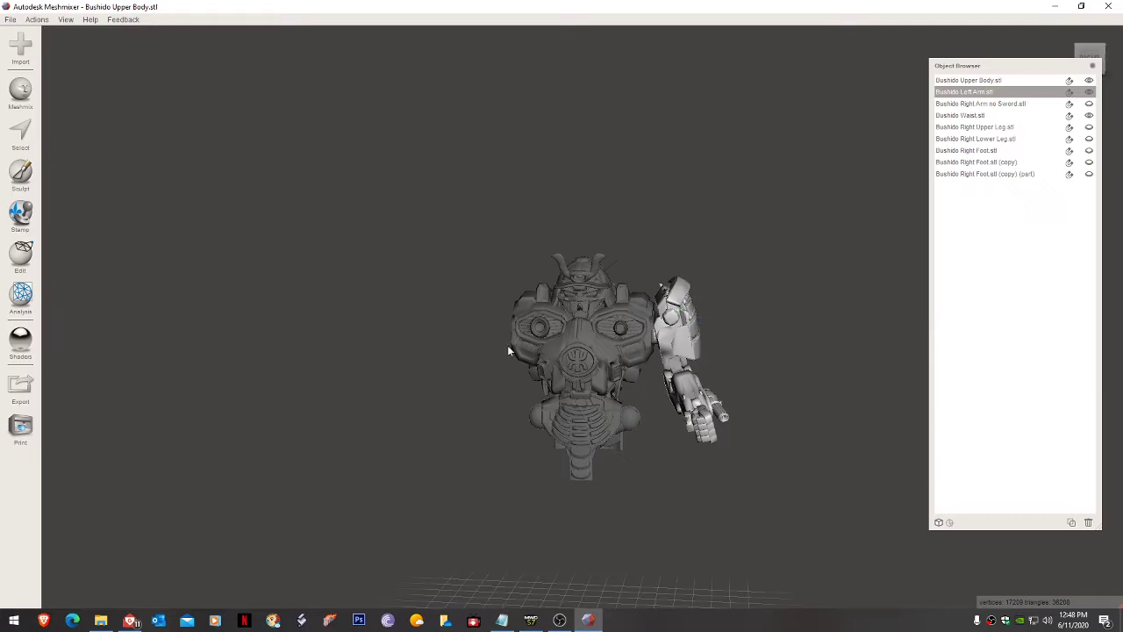
Step: Translate the left arm about 15.7 mm in X, away from the upper body, and accept
{"action": "left_click", "coordinate": [582, 340]}
{"action": "right_click_drag", "start_coordinate": [598, 410], "coordinate": [631, 390]}
{"action": "left_click", "coordinate": [674, 377]}
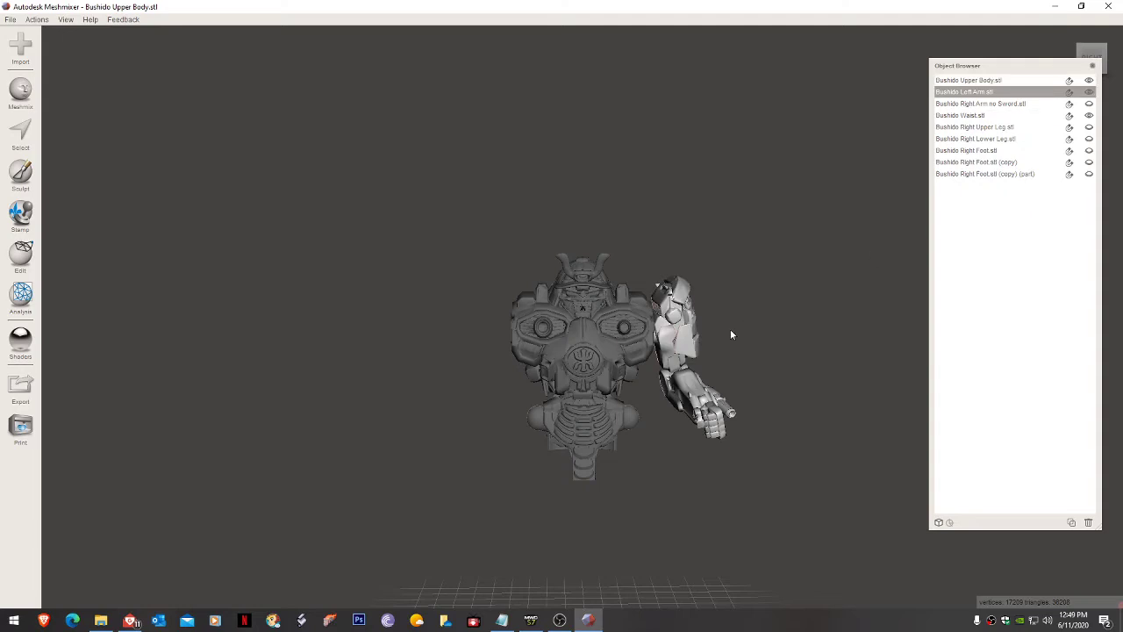
{"action": "key", "text": "t"}
{"action": "left_click_drag", "start_coordinate": [693, 353], "coordinate": [776, 349]}
{"action": "right_click_drag", "start_coordinate": [790, 338], "coordinate": [646, 354]}
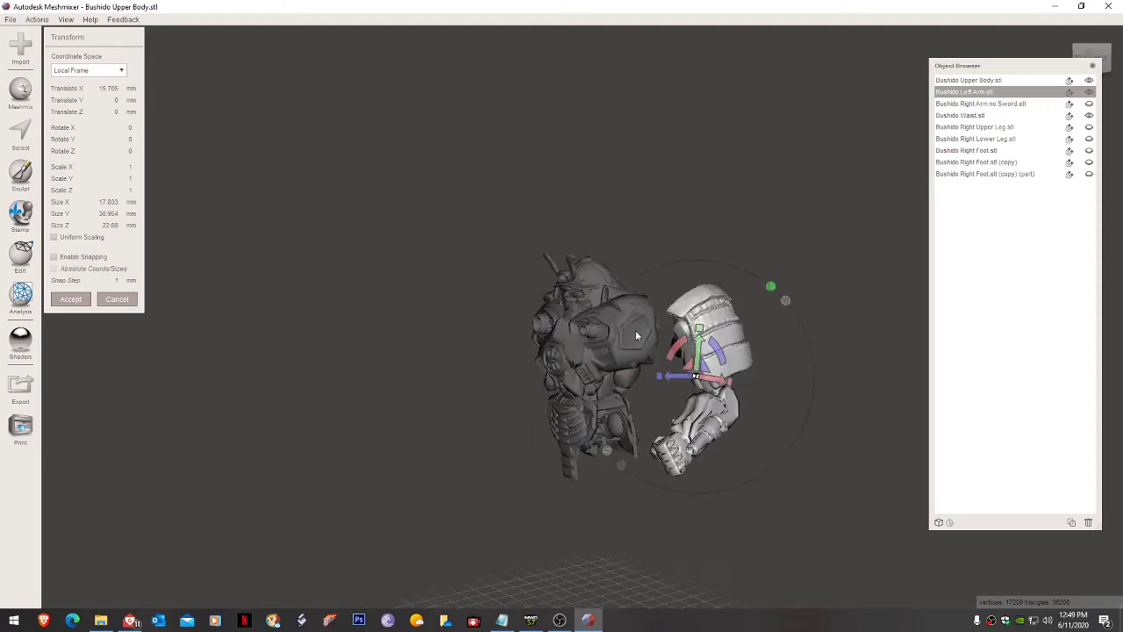
{"action": "left_click", "coordinate": [70, 299]}
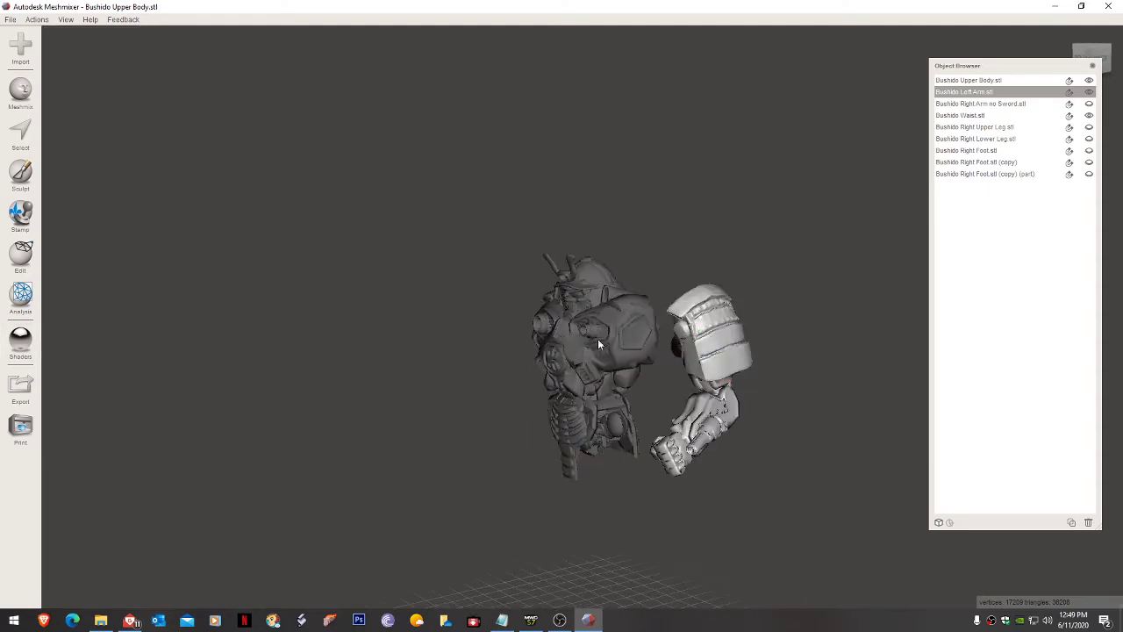
Step: Raise the upper body off the waist by about 13.3 mm in Y and select the waist
{"action": "left_click", "coordinate": [626, 336]}
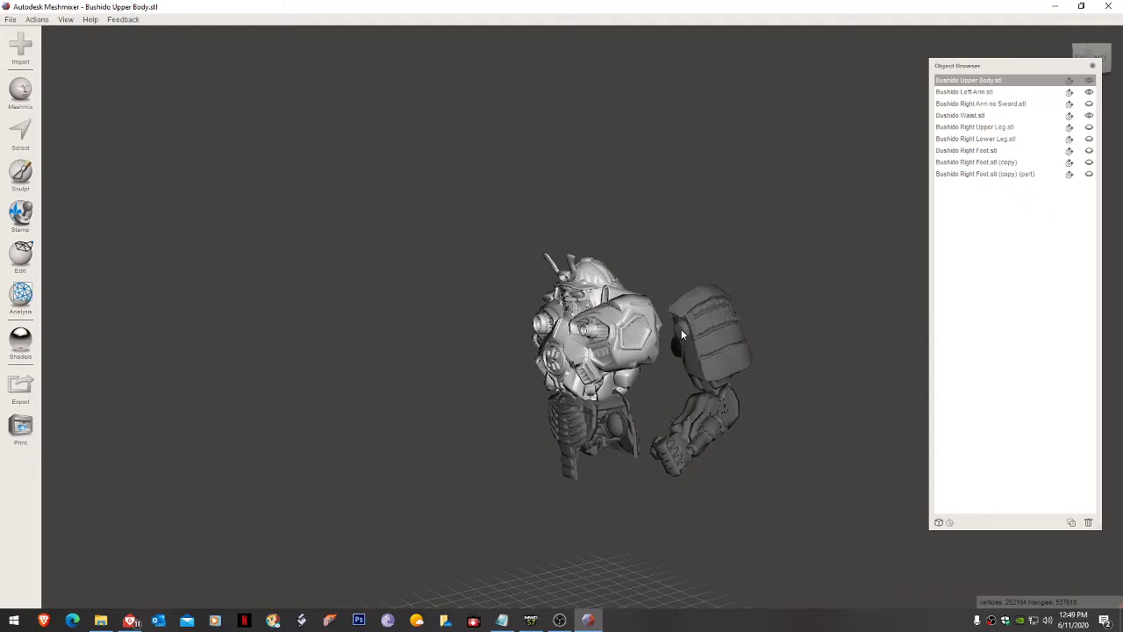
{"action": "right_click_drag", "start_coordinate": [628, 341], "coordinate": [761, 331]}
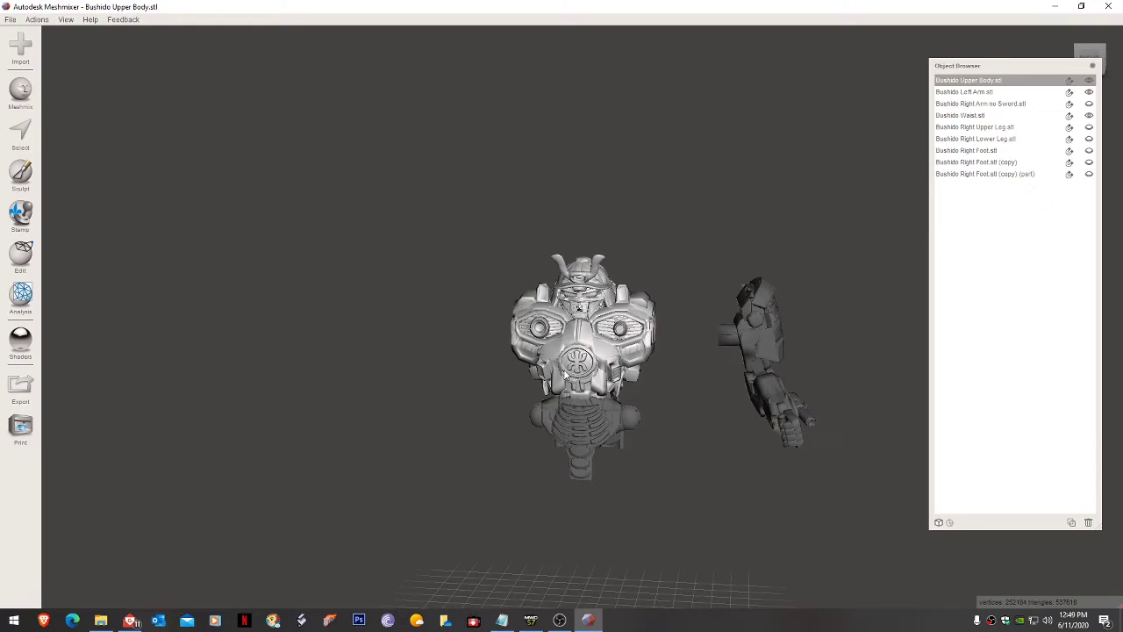
{"action": "key", "text": "t"}
{"action": "left_click_drag", "start_coordinate": [583, 305], "coordinate": [584, 240]}
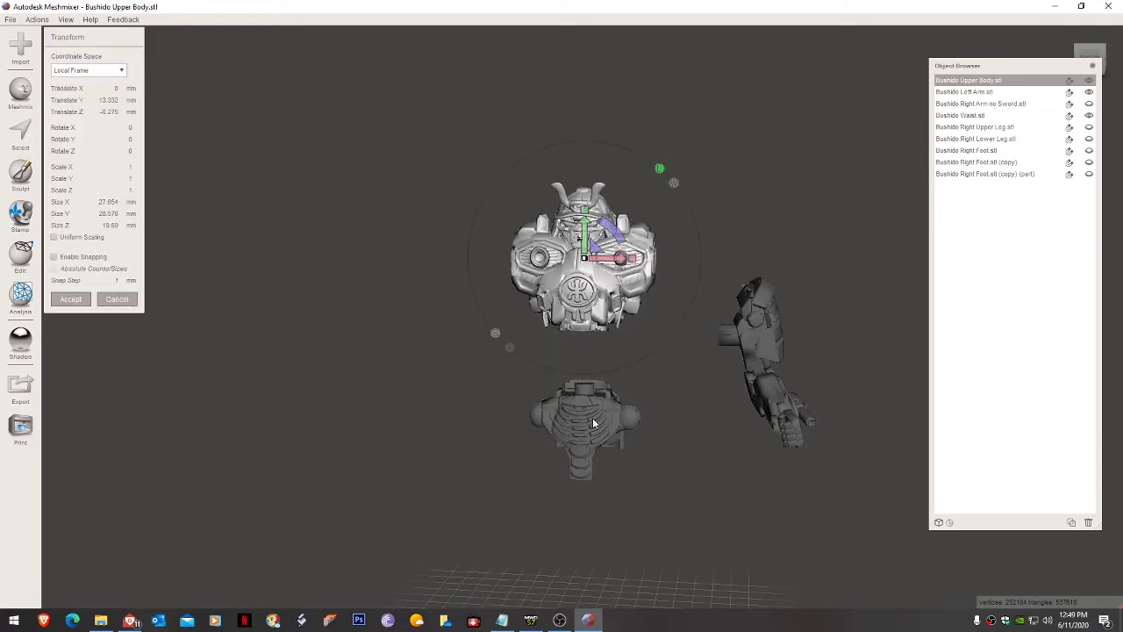
{"action": "right_click_drag", "start_coordinate": [592, 418], "coordinate": [574, 448]}
{"action": "scroll", "coordinate": [583, 474], "scroll_direction": "up", "scroll_amount": 3}
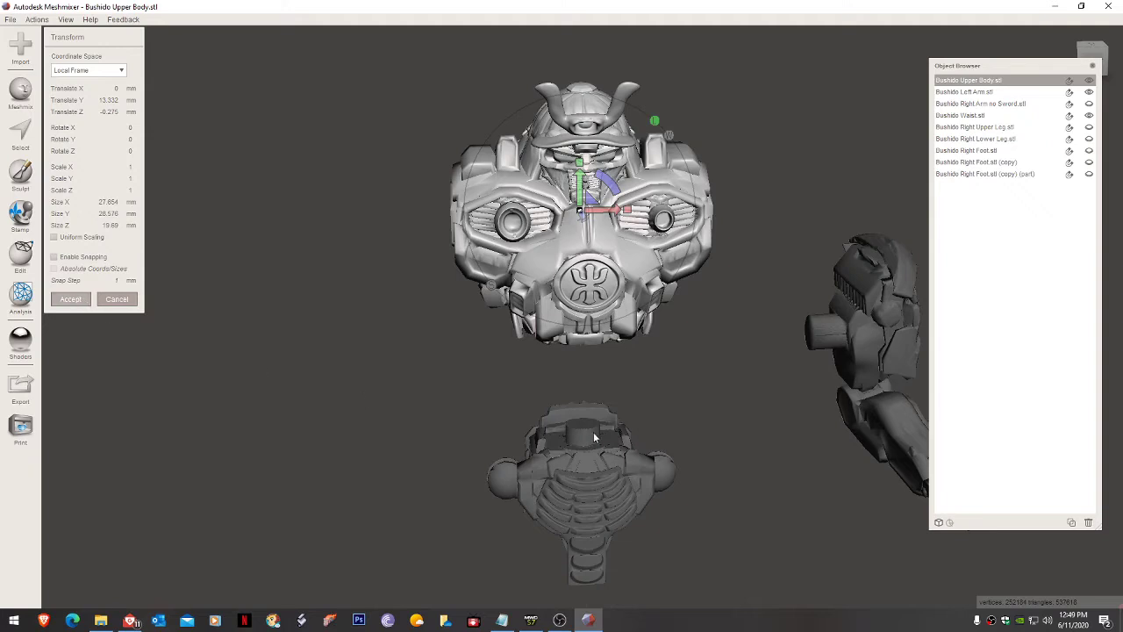
{"action": "left_click", "coordinate": [540, 436]}
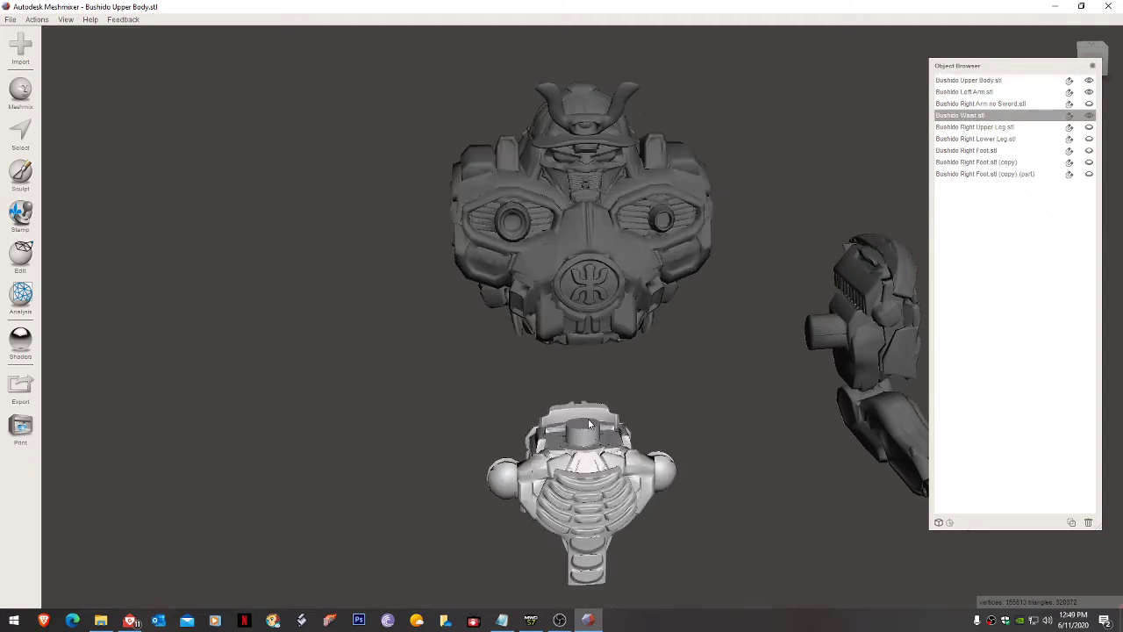
Step: Try to lower the upper body back onto the waist peg by about -12.6 mm in Y
{"action": "right_click_drag", "start_coordinate": [566, 463], "coordinate": [696, 467]}
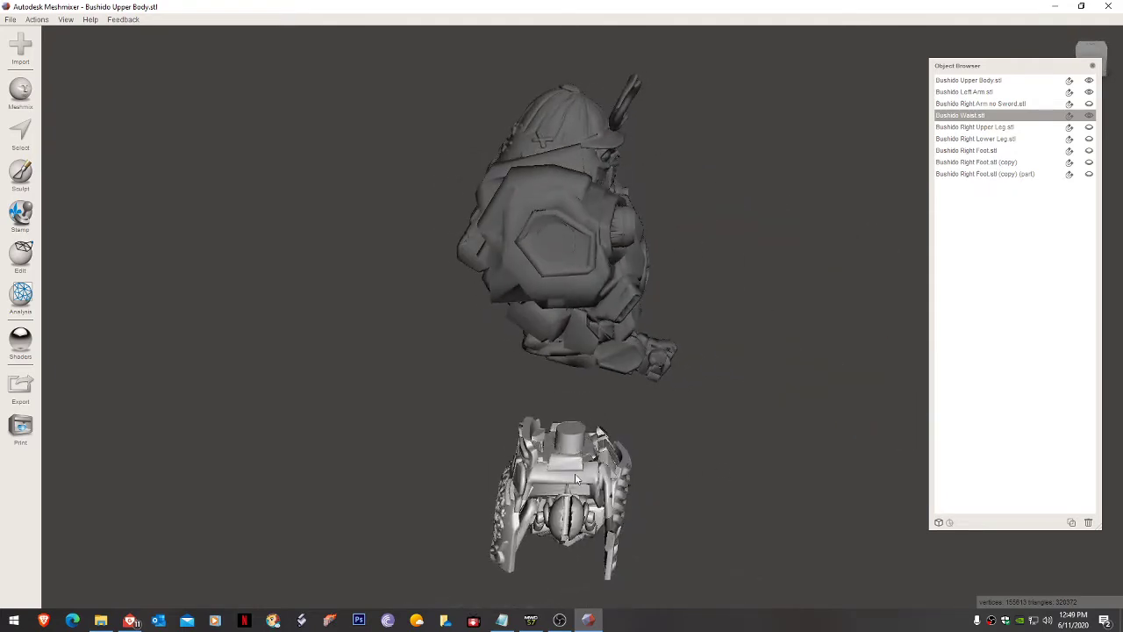
{"action": "right_click_drag", "start_coordinate": [624, 469], "coordinate": [1120, 557]}
{"action": "right_click_drag", "start_coordinate": [545, 430], "coordinate": [563, 516]}
{"action": "right_click_drag", "start_coordinate": [558, 471], "coordinate": [632, 434]}
{"action": "left_click", "coordinate": [580, 304]}
{"action": "key", "text": "t"}
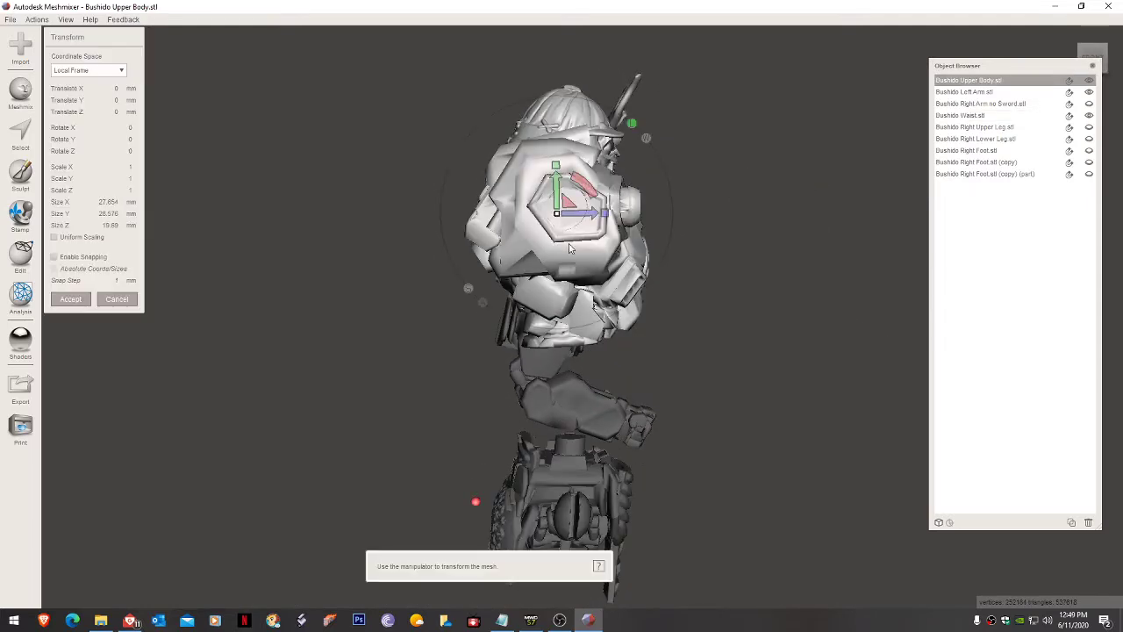
{"action": "left_click_drag", "start_coordinate": [558, 187], "coordinate": [577, 303]}
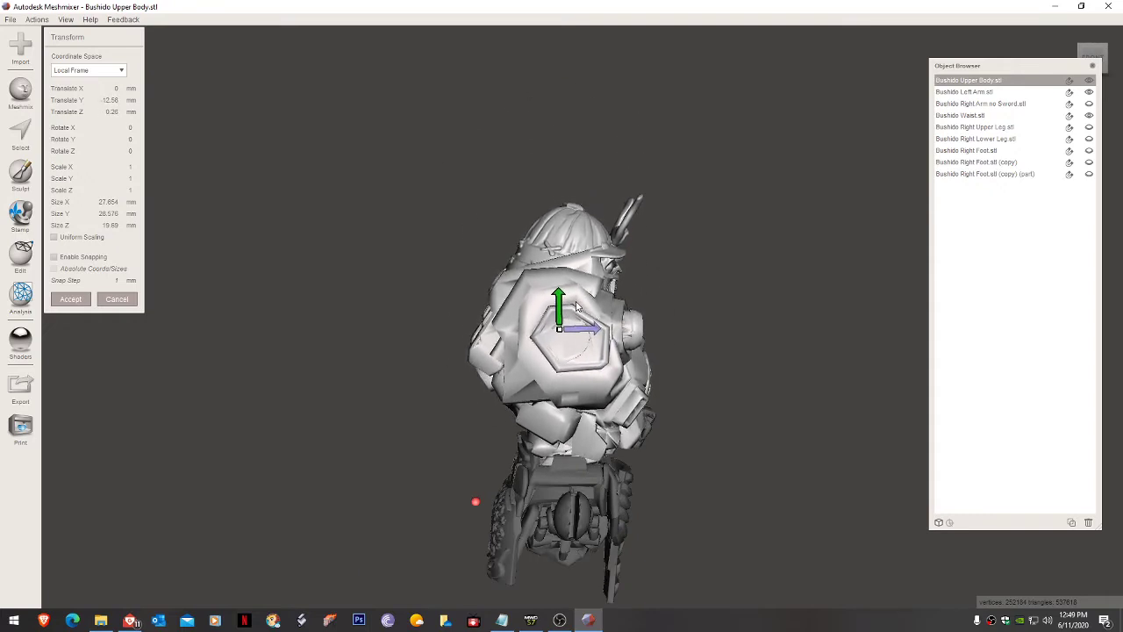
Step: Examine the joint between the upper body and the waist from the front, side and back
{"action": "right_click_drag", "start_coordinate": [576, 304], "coordinate": [856, 351]}
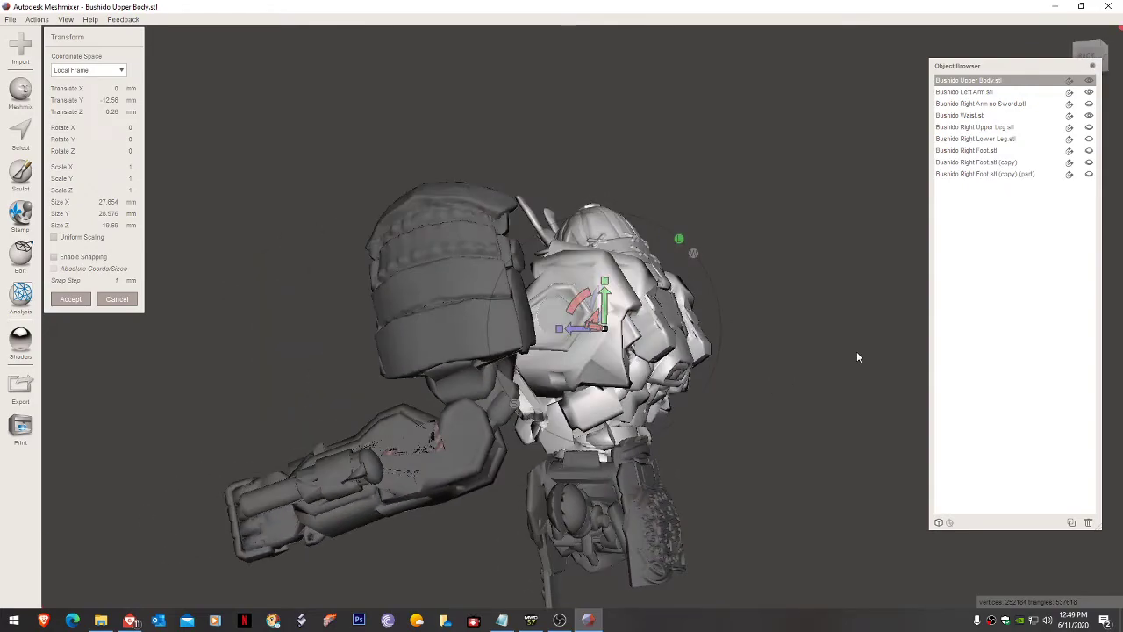
{"action": "scroll", "coordinate": [594, 481], "scroll_direction": "up", "scroll_amount": 5}
{"action": "right_click_drag", "start_coordinate": [622, 463], "coordinate": [424, 479]}
{"action": "right_click_drag", "start_coordinate": [511, 519], "coordinate": [335, 363]}
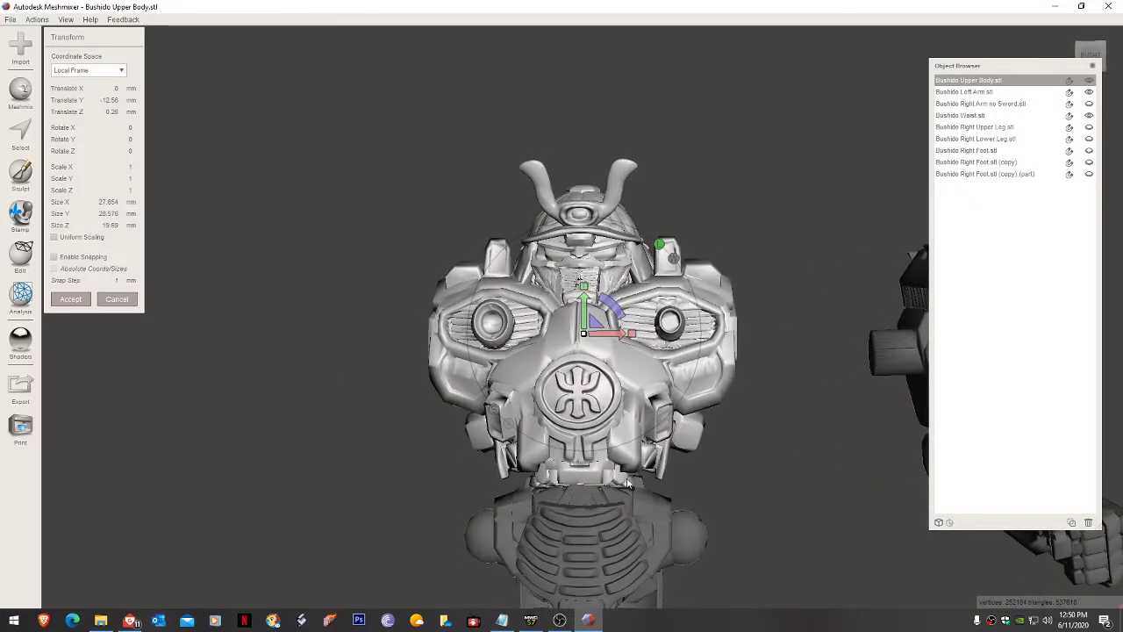
{"action": "right_click_drag", "start_coordinate": [628, 484], "coordinate": [411, 495]}
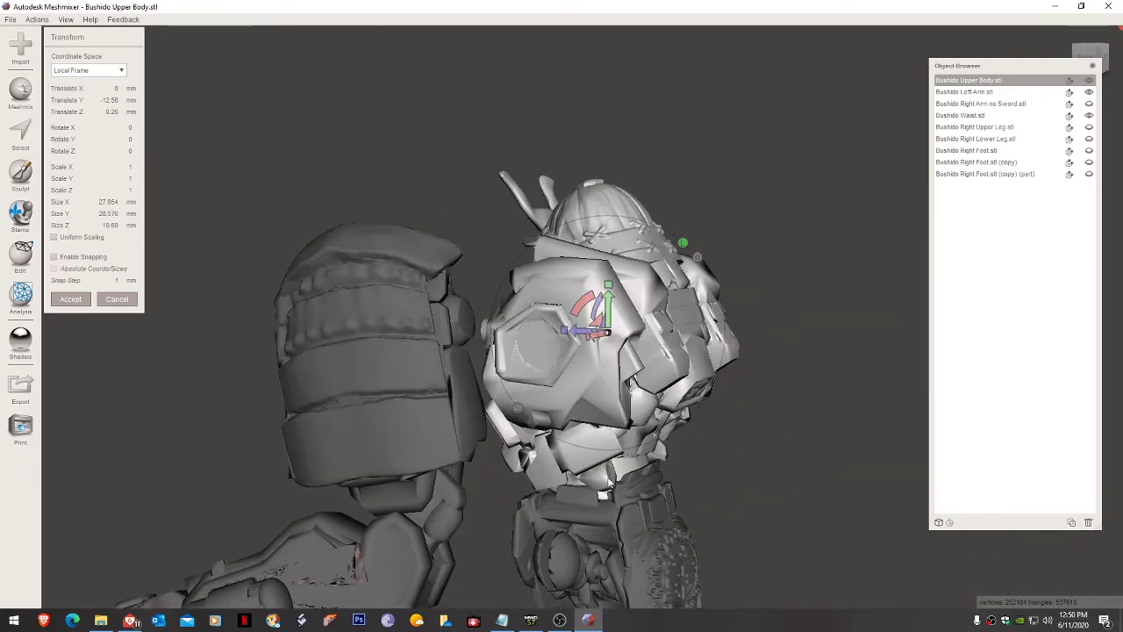
{"action": "right_click_drag", "start_coordinate": [624, 455], "coordinate": [616, 485]}
{"action": "right_click_drag", "start_coordinate": [571, 514], "coordinate": [673, 449]}
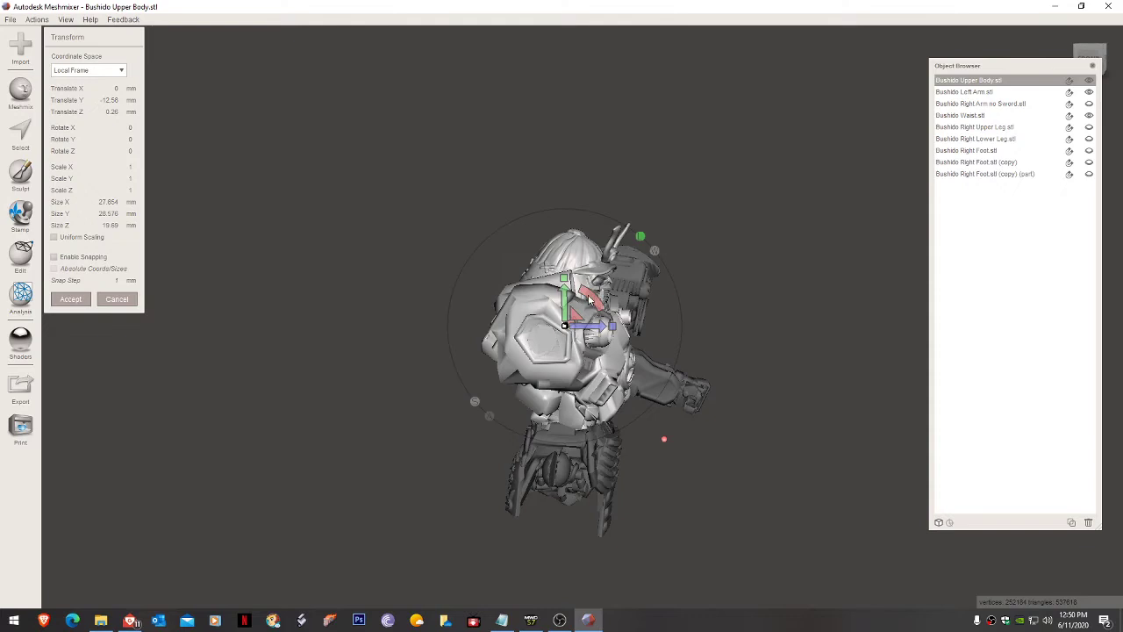
Step: Try to tilt the upper body about 41.7° around X, shifted to about -17.4 mm in Y and 8.2 mm in Z, and cancel
{"action": "left_click_drag", "start_coordinate": [590, 298], "coordinate": [616, 351]}
{"action": "right_click_drag", "start_coordinate": [618, 352], "coordinate": [590, 389]}
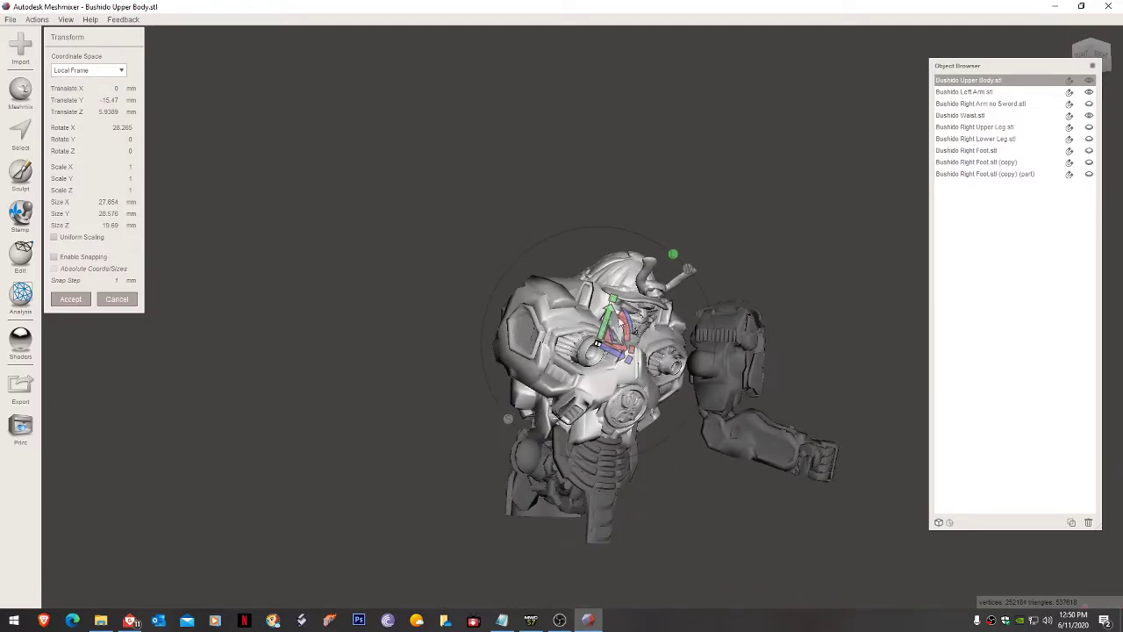
{"action": "mouse_move", "coordinate": [598, 343]}
{"action": "left_mouse_down"}
{"action": "mouse_move", "coordinate": [628, 312]}
{"action": "mouse_move", "coordinate": [599, 345]}
{"action": "mouse_move", "coordinate": [610, 356]}
{"action": "left_mouse_up"}
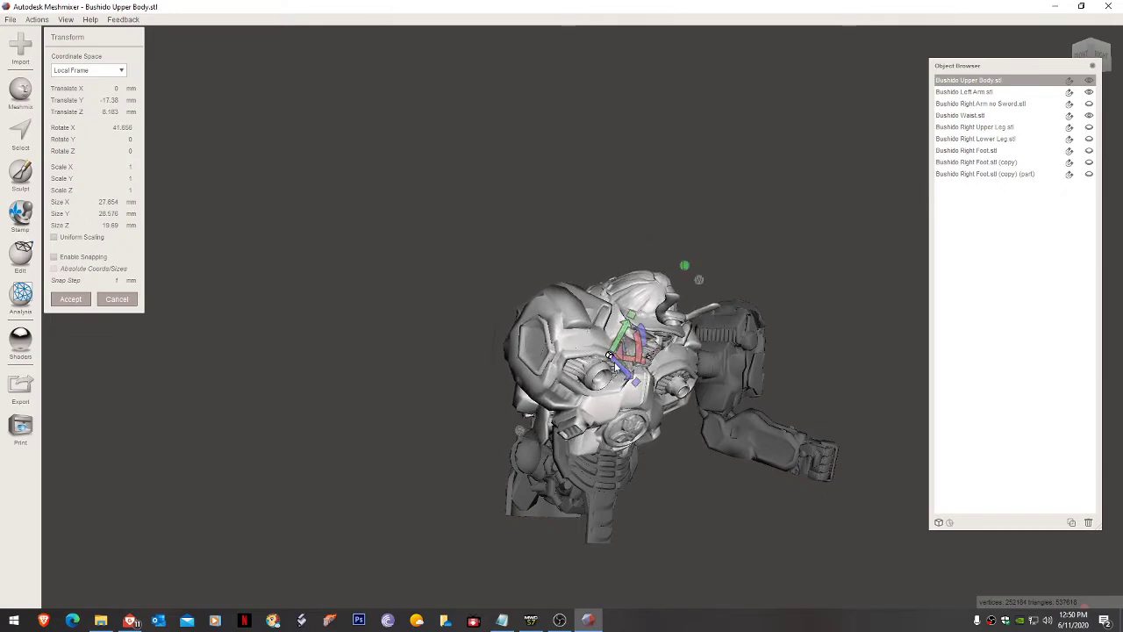
{"action": "right_click_drag", "start_coordinate": [610, 355], "coordinate": [731, 513]}
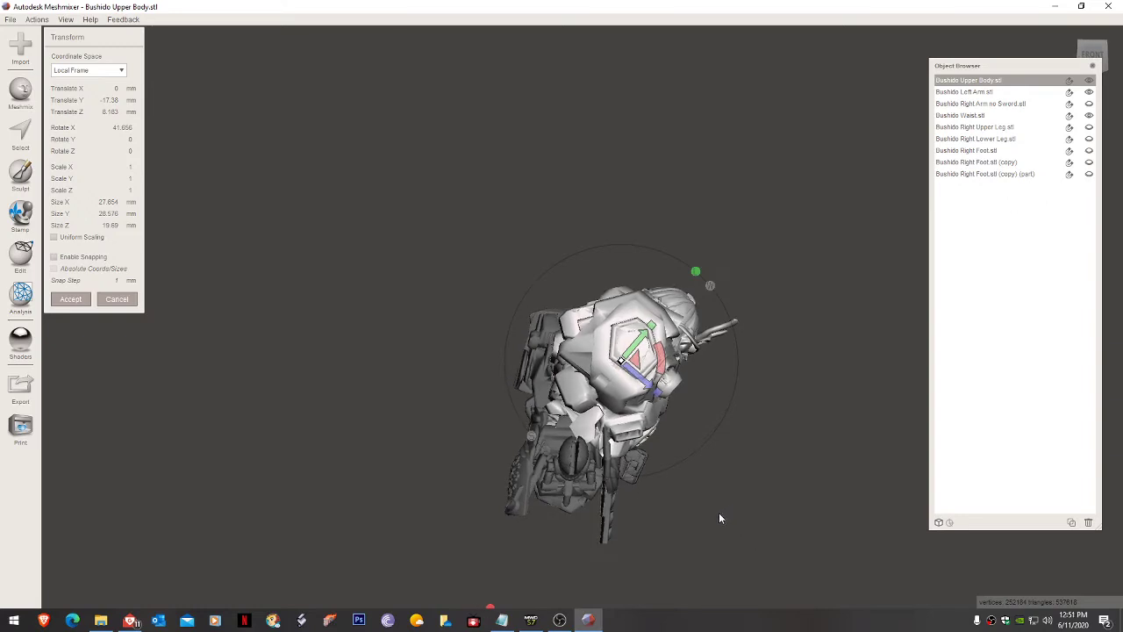
{"action": "right_click_drag", "start_coordinate": [720, 515], "coordinate": [530, 436]}
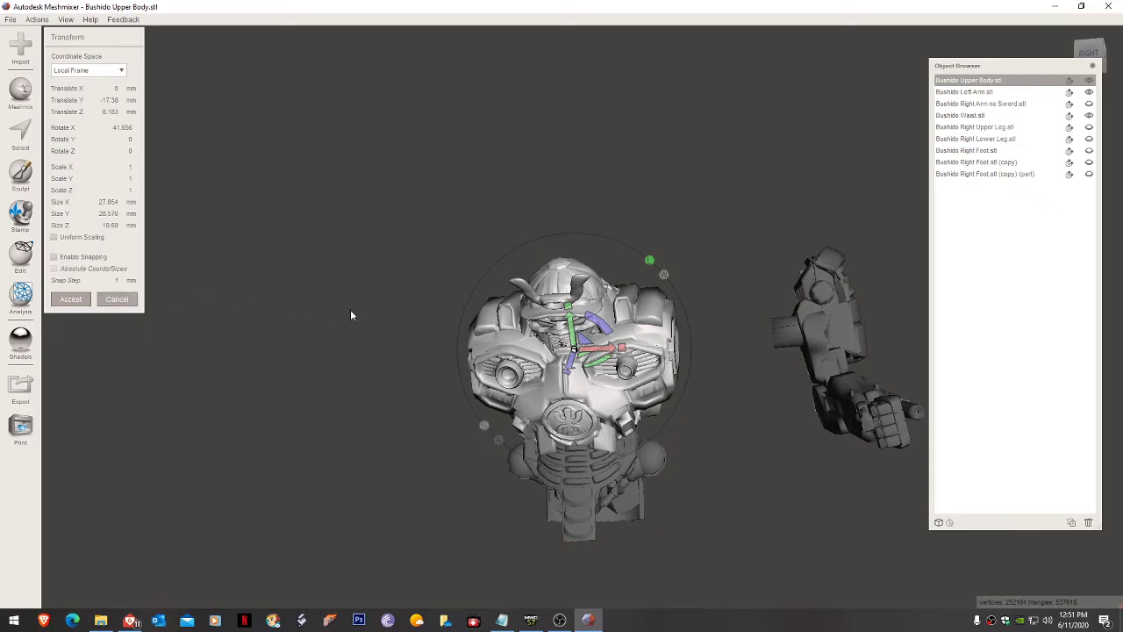
{"action": "right_click_drag", "start_coordinate": [350, 314], "coordinate": [373, 300]}
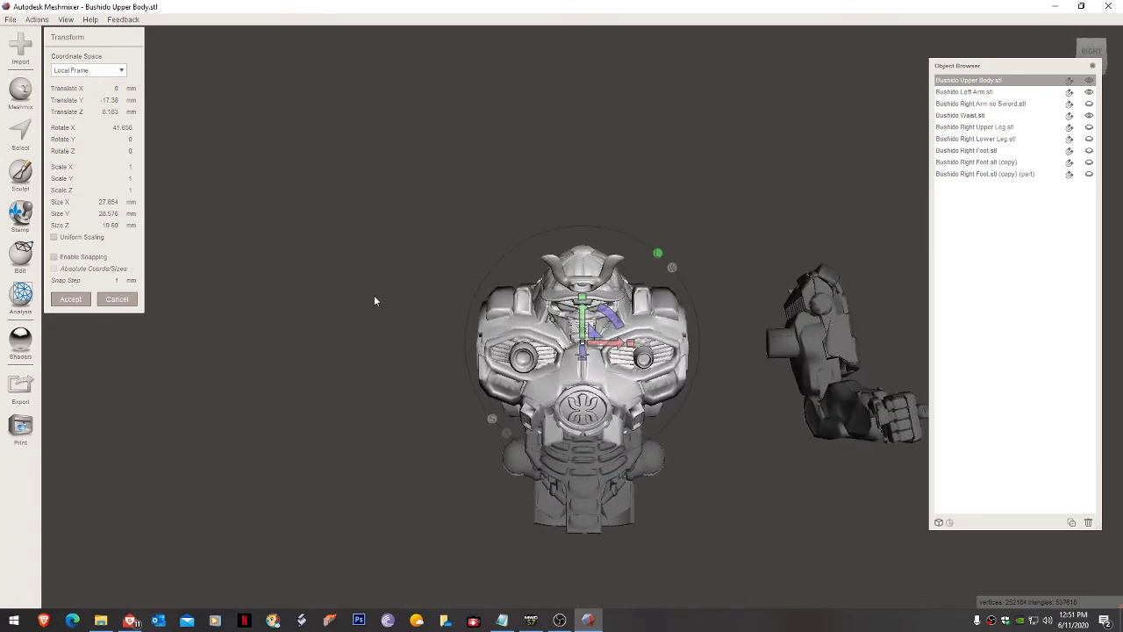
{"action": "left_click", "coordinate": [115, 300]}
Step: Select the left arm's armored section above the elbow with a lasso and separate it into its own object
{"action": "right_click_drag", "start_coordinate": [715, 370], "coordinate": [735, 439]}
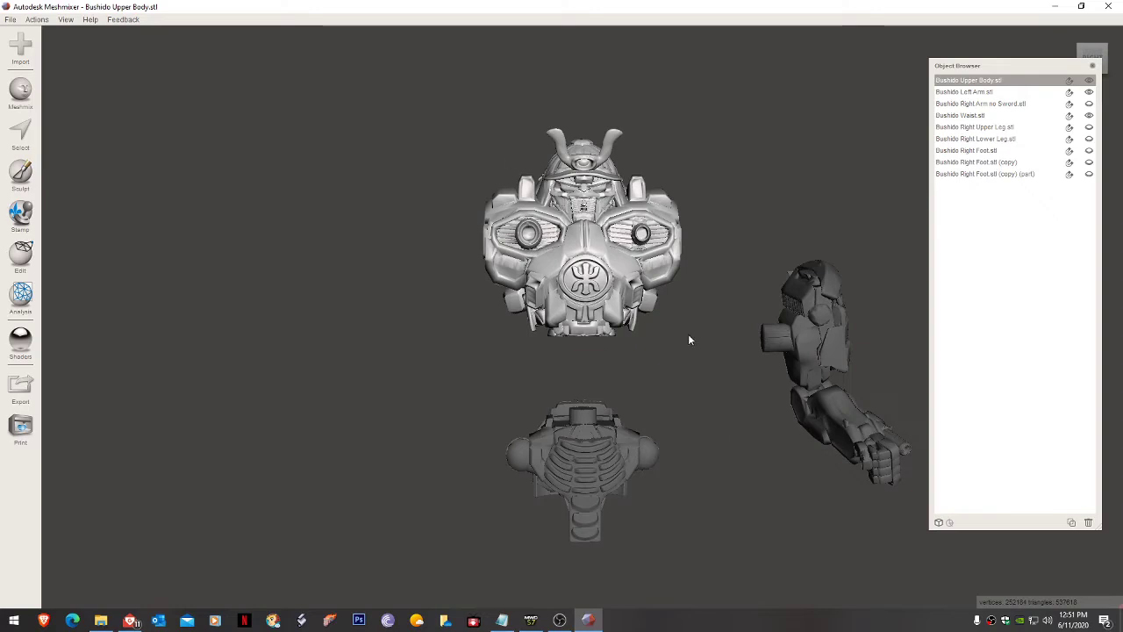
{"action": "right_click_drag", "start_coordinate": [716, 358], "coordinate": [720, 386]}
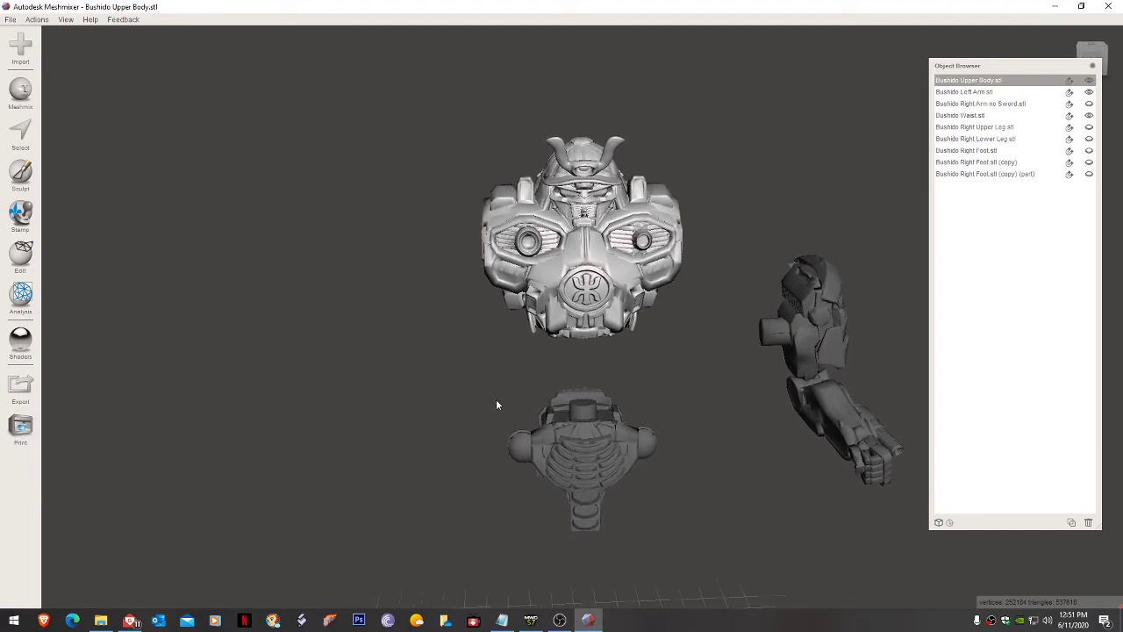
{"action": "right_click_drag", "start_coordinate": [496, 403], "coordinate": [313, 409]}
{"action": "left_click", "coordinate": [574, 494]}
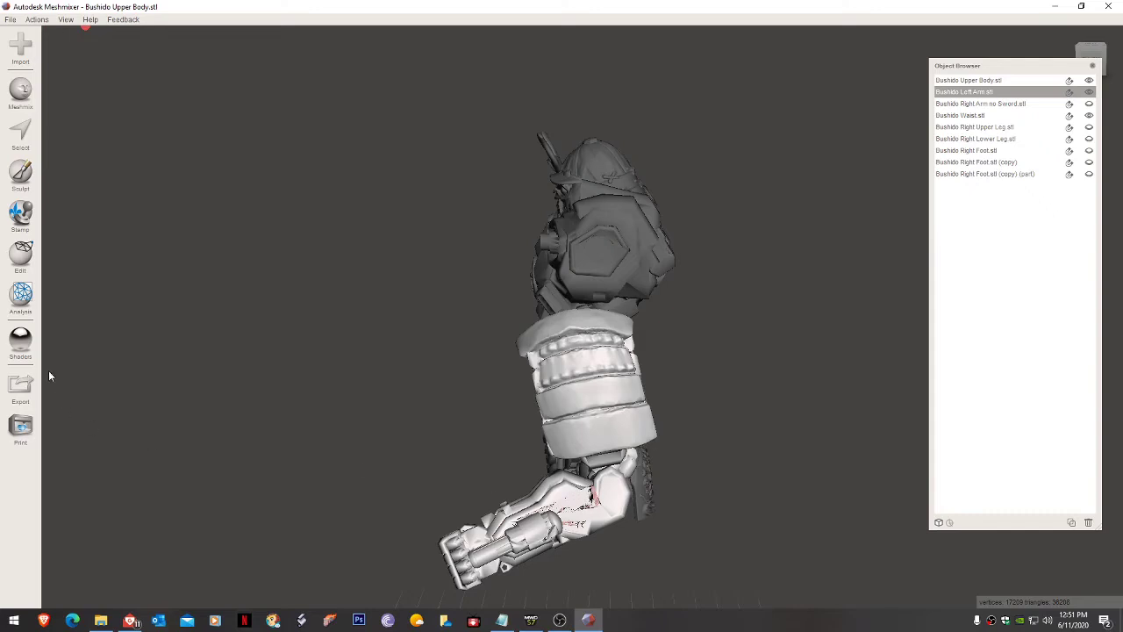
{"action": "left_click", "coordinate": [24, 259]}
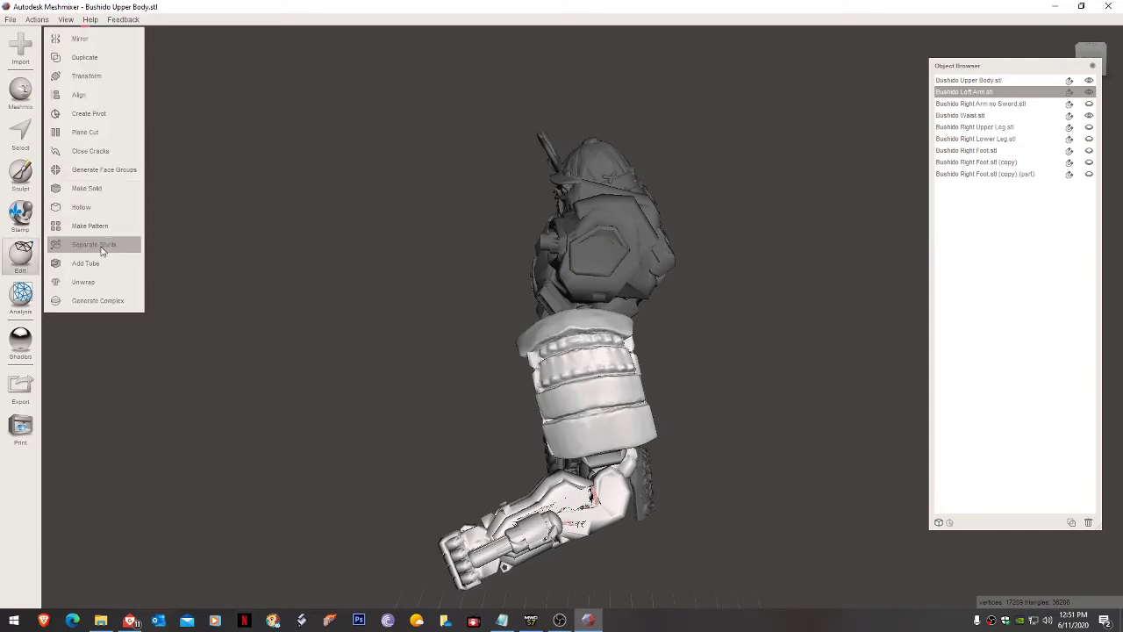
{"action": "left_click", "coordinate": [21, 133]}
{"action": "left_click_drag", "start_coordinate": [493, 448], "coordinate": [517, 453]}
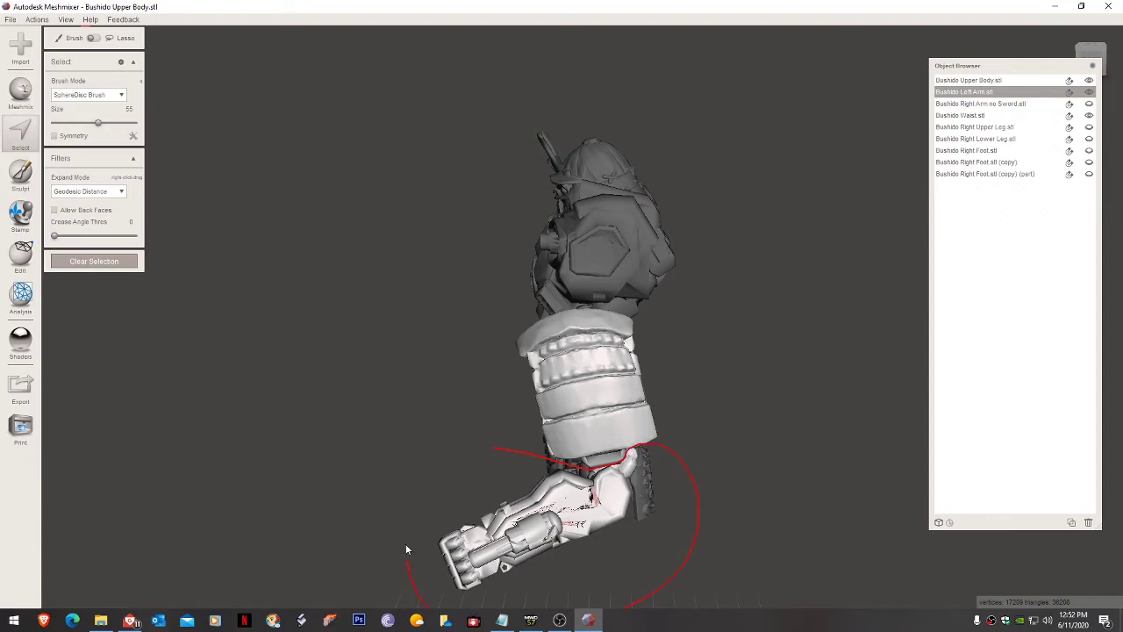
{"action": "left_click_drag", "start_coordinate": [496, 453], "coordinate": [497, 453]}
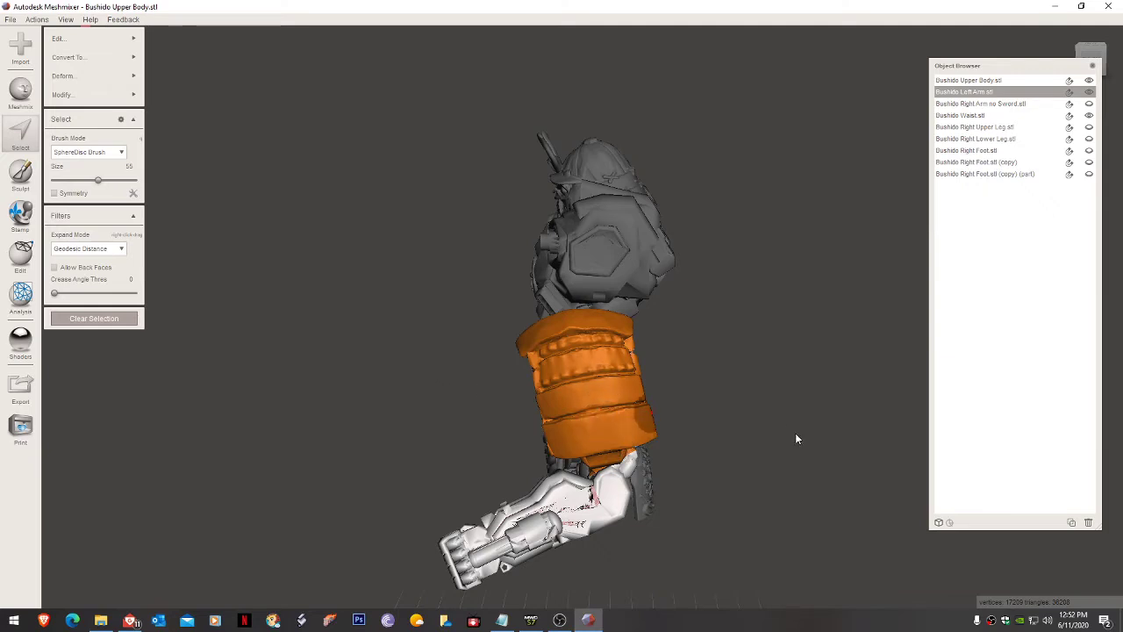
{"action": "key", "text": "y"}
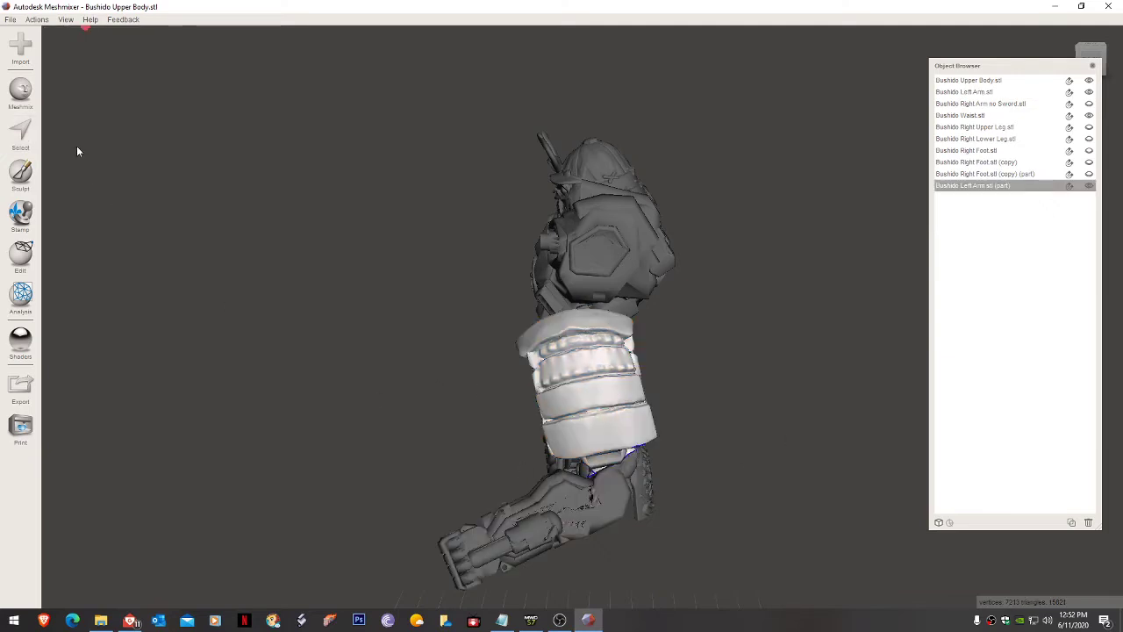
Step: Hide the left forearm object and select the separated upper arm section
{"action": "left_click", "coordinate": [29, 58]}
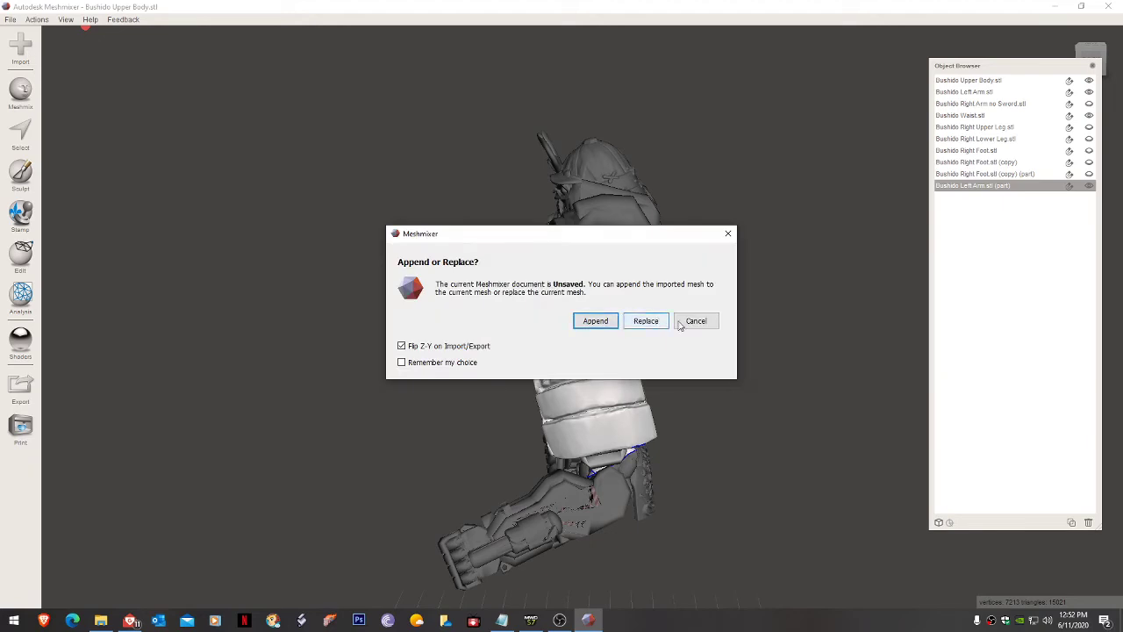
{"action": "left_click", "coordinate": [693, 322]}
{"action": "left_click", "coordinate": [586, 503]}
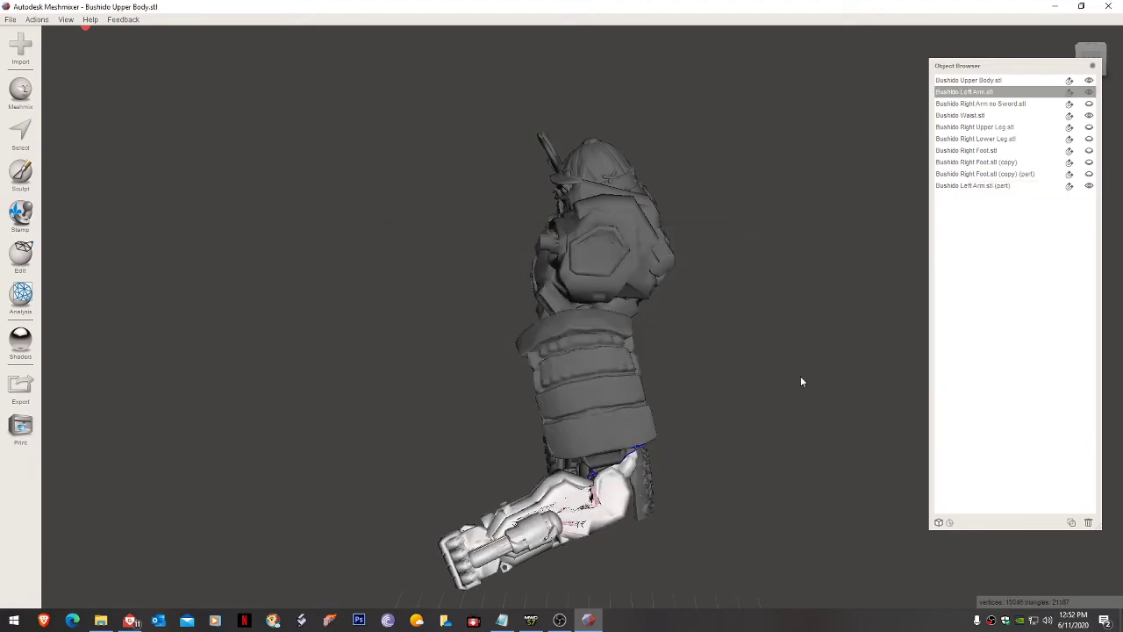
{"action": "left_click", "coordinate": [1090, 92]}
{"action": "left_click", "coordinate": [630, 386]}
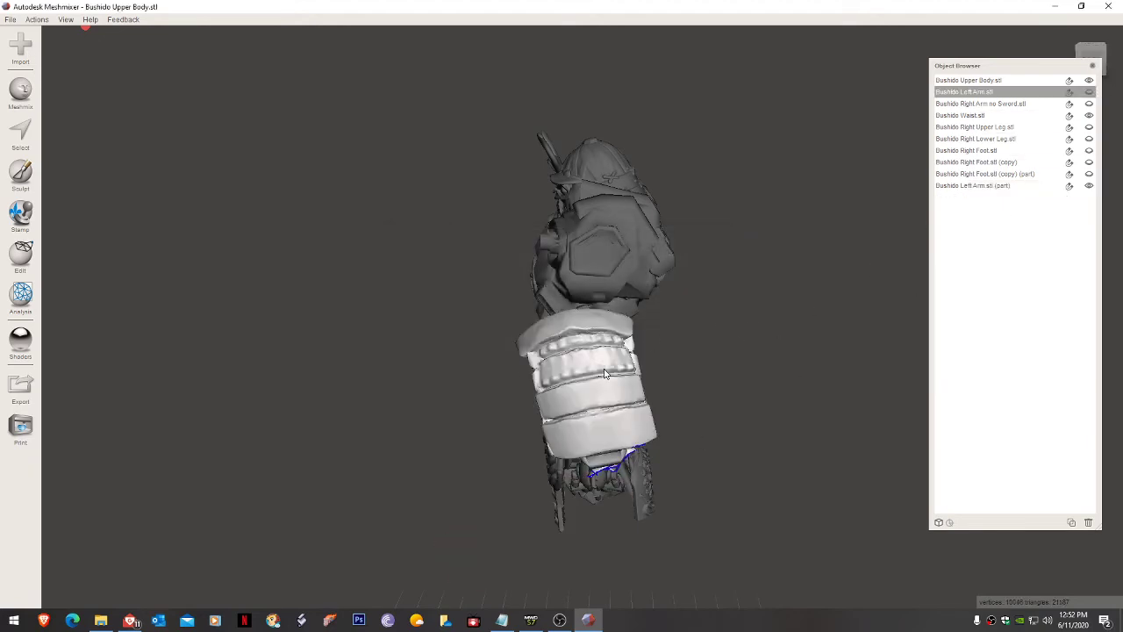
Step: Undo the separation of the left arm's armored section, show the whole left arm again and clear its face selection
{"action": "right_click_drag", "start_coordinate": [677, 422], "coordinate": [919, 443]}
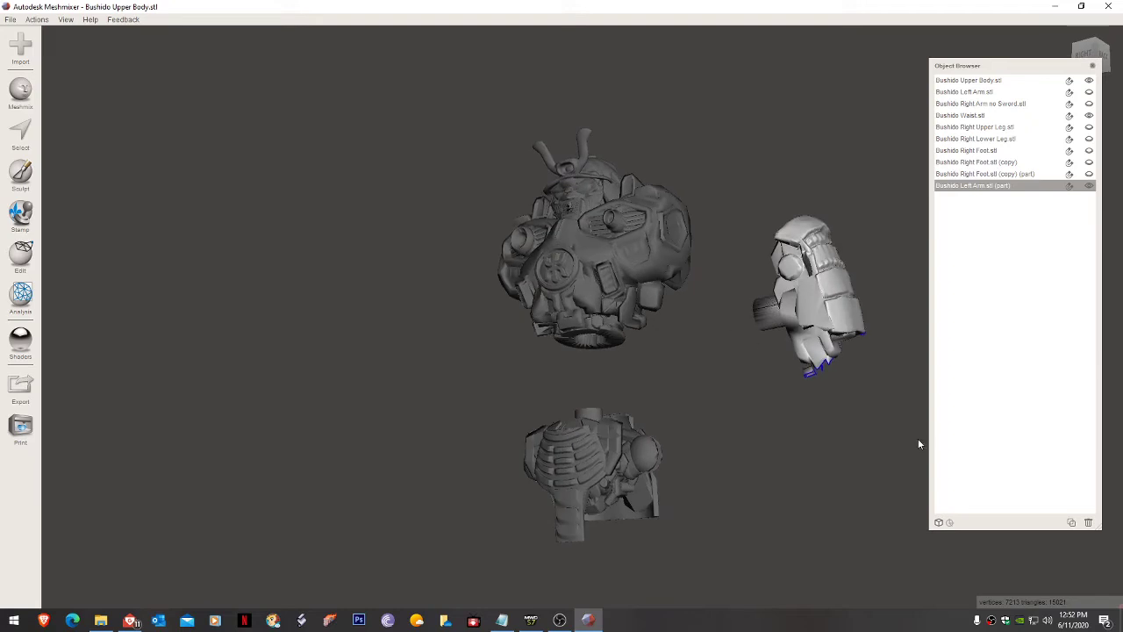
{"action": "right_click_drag", "start_coordinate": [810, 375], "coordinate": [707, 415]}
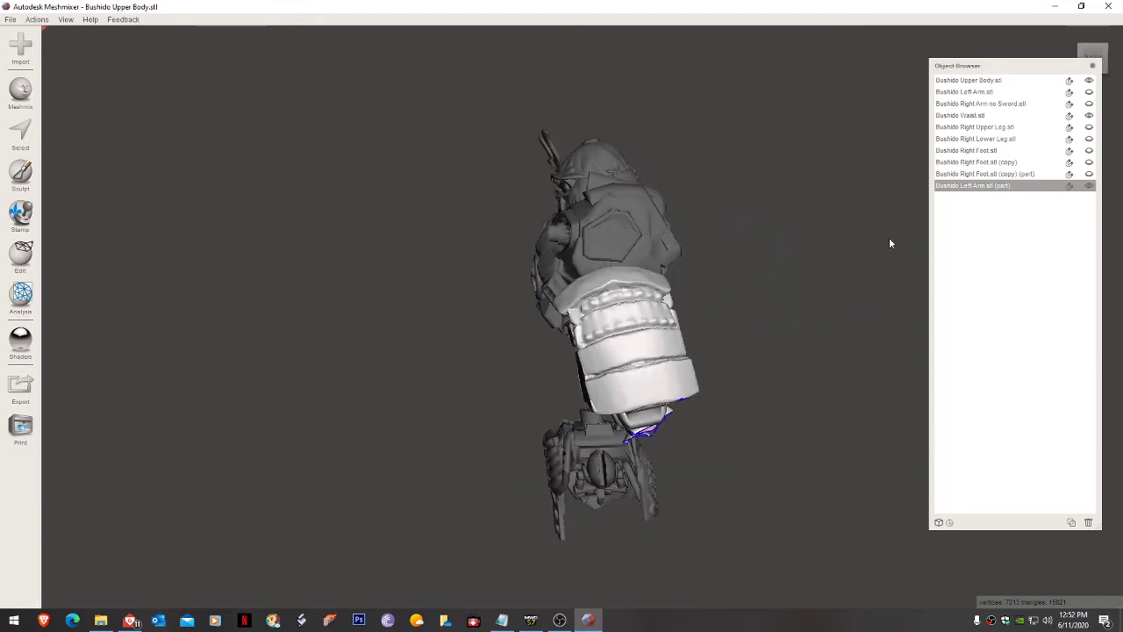
{"action": "key", "text": "ctrl+z"}
{"action": "key", "text": "ctrl+z"}
{"action": "key", "text": "ctrl+z"}
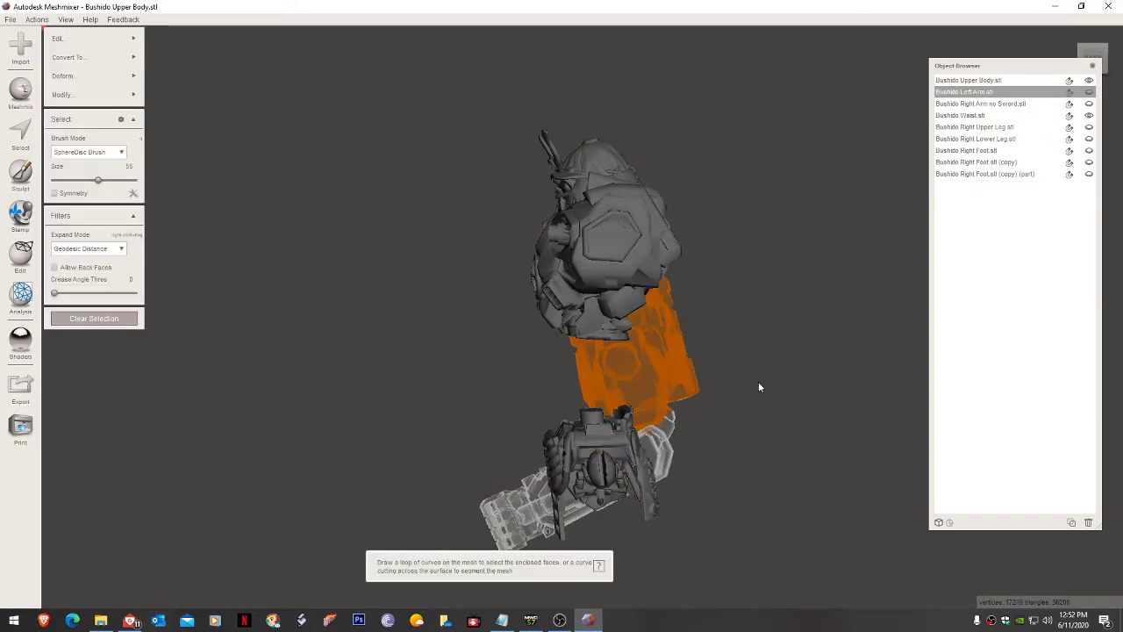
{"action": "left_click", "coordinate": [1089, 92]}
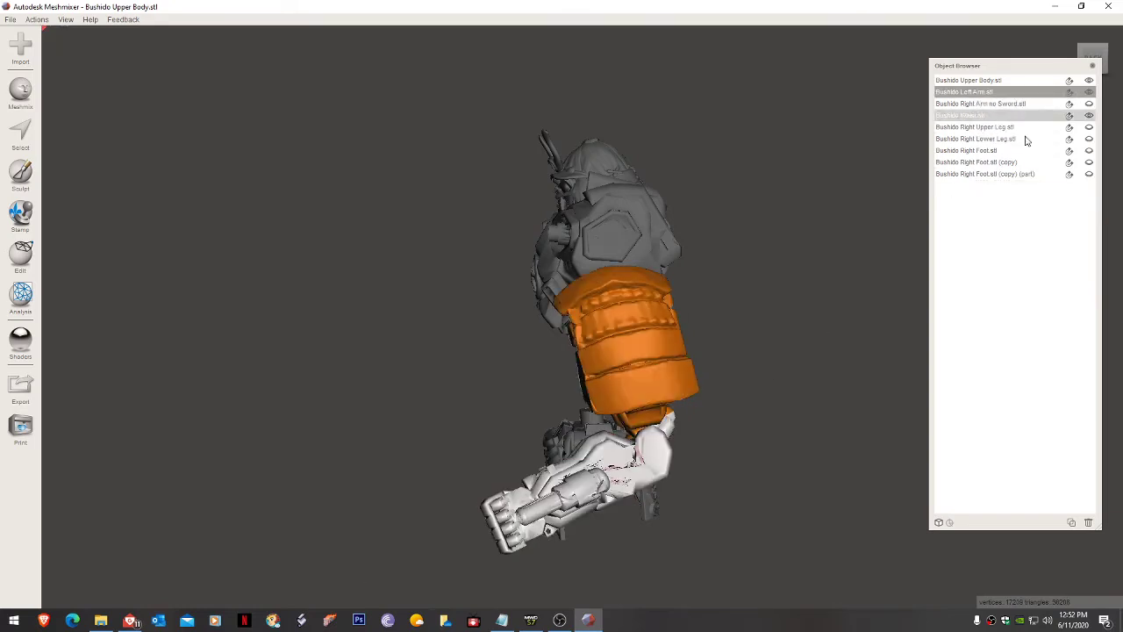
{"action": "right_click_drag", "start_coordinate": [895, 230], "coordinate": [659, 383]}
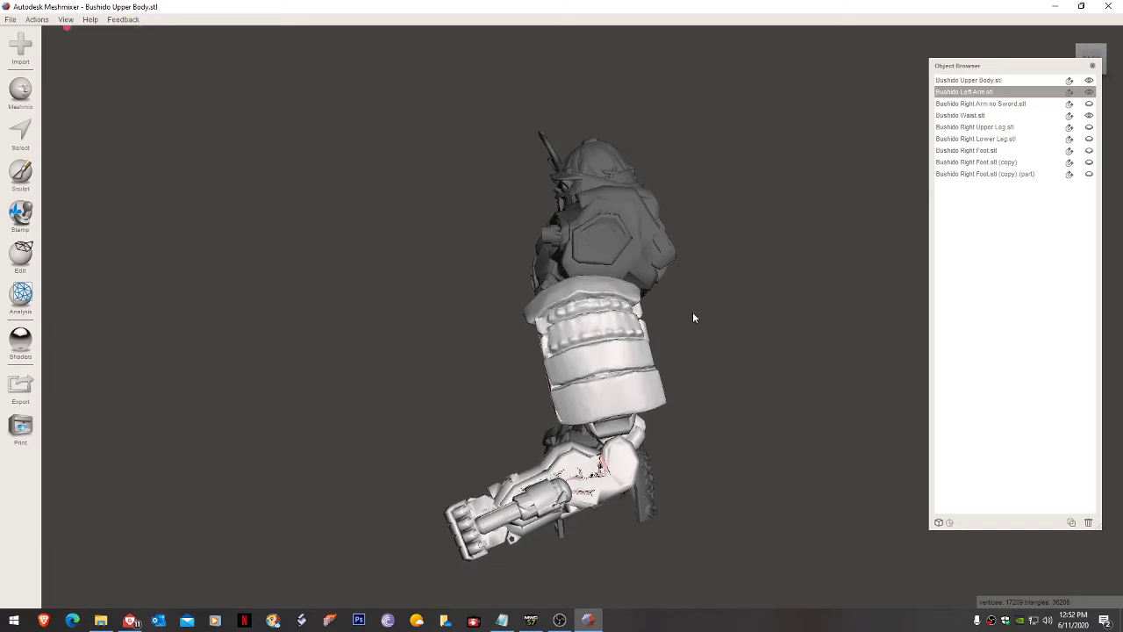
Step: Duplicate the complete left arm object
{"action": "right_click_drag", "start_coordinate": [694, 316], "coordinate": [575, 182]}
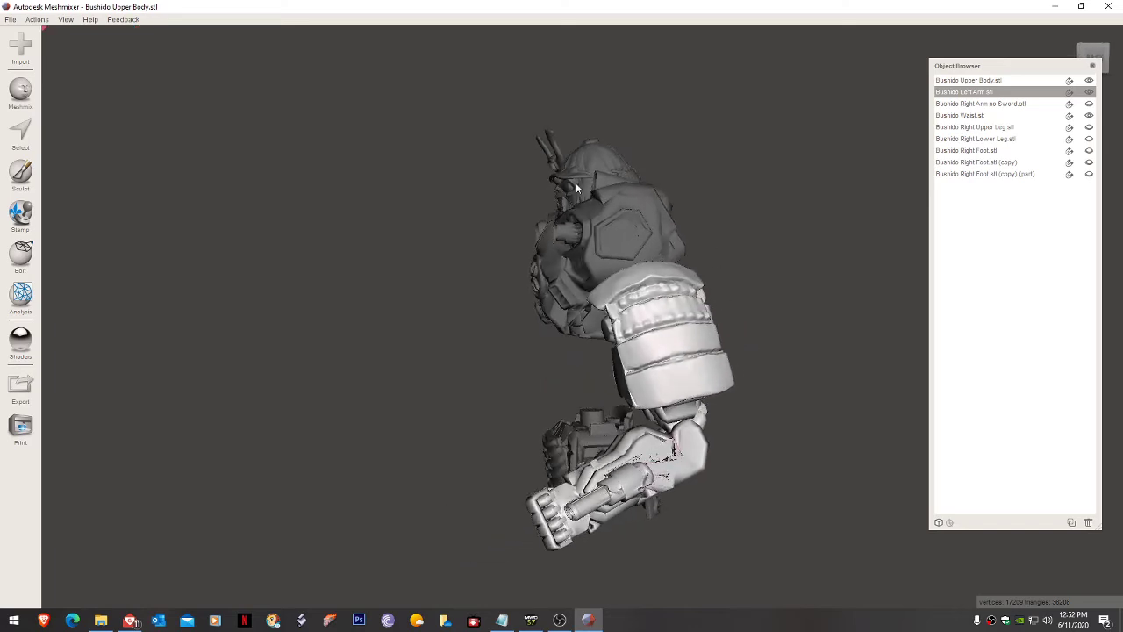
{"action": "left_click", "coordinate": [22, 253]}
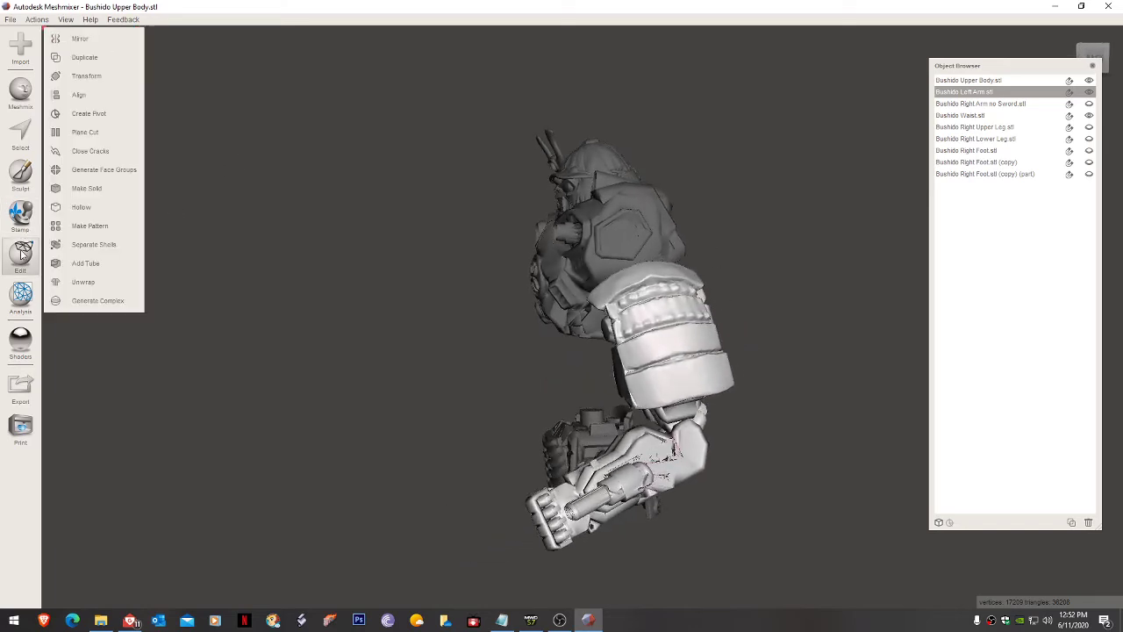
{"action": "left_click", "coordinate": [106, 58]}
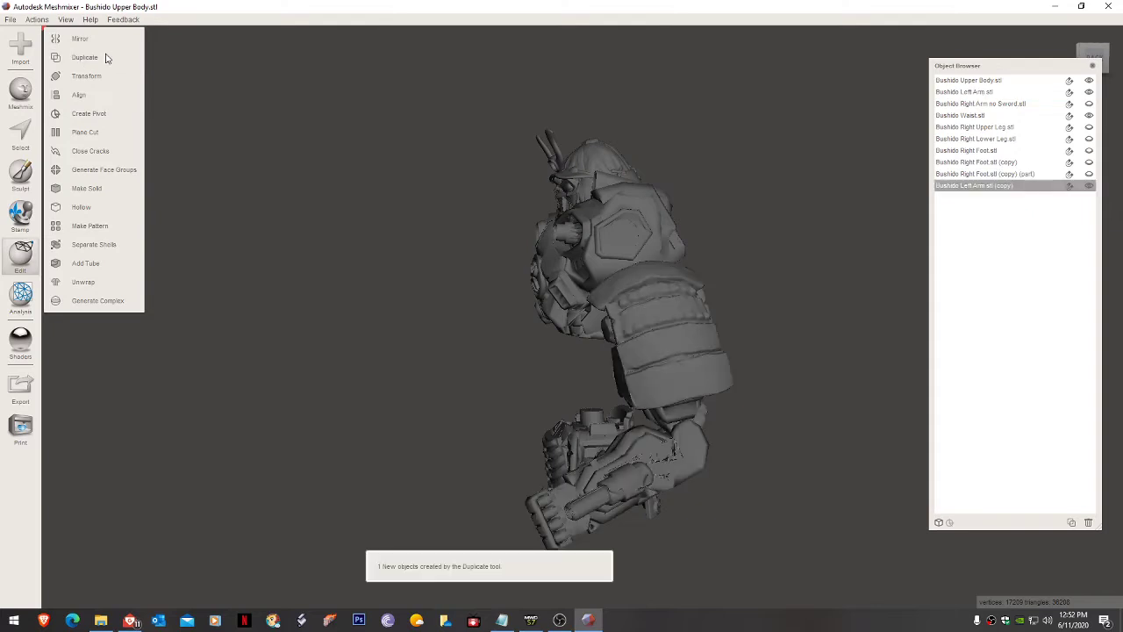
{"action": "right_click_drag", "start_coordinate": [396, 219], "coordinate": [362, 228]}
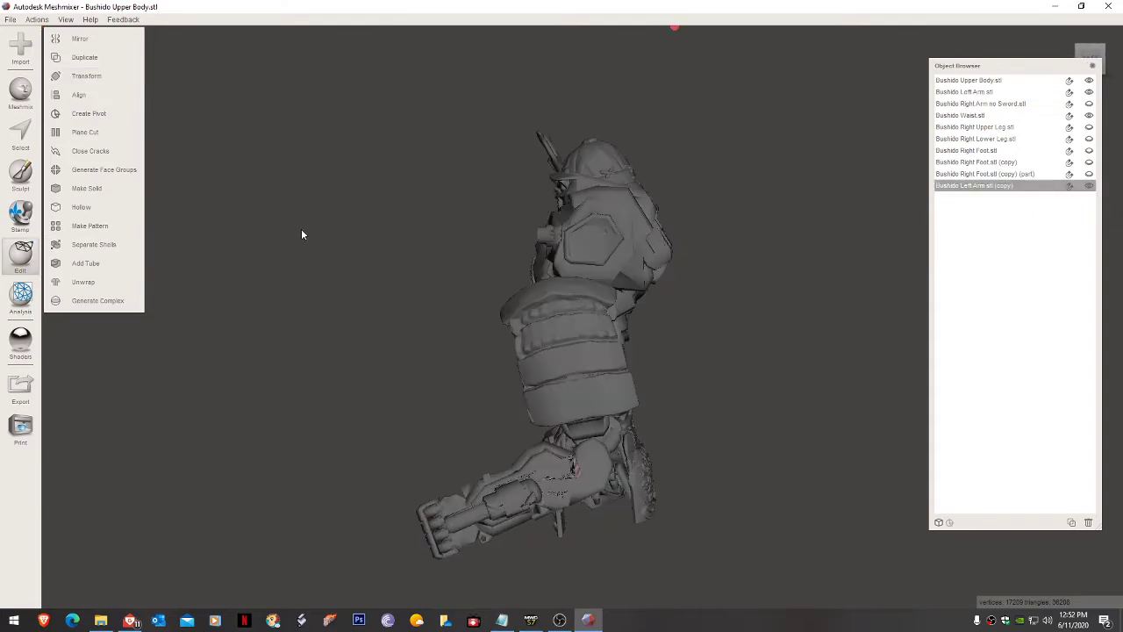
Step: Plane-cut the original left arm just above the elbow, discarding the forearm and keeping the armored upper arm
{"action": "left_click", "coordinate": [965, 92]}
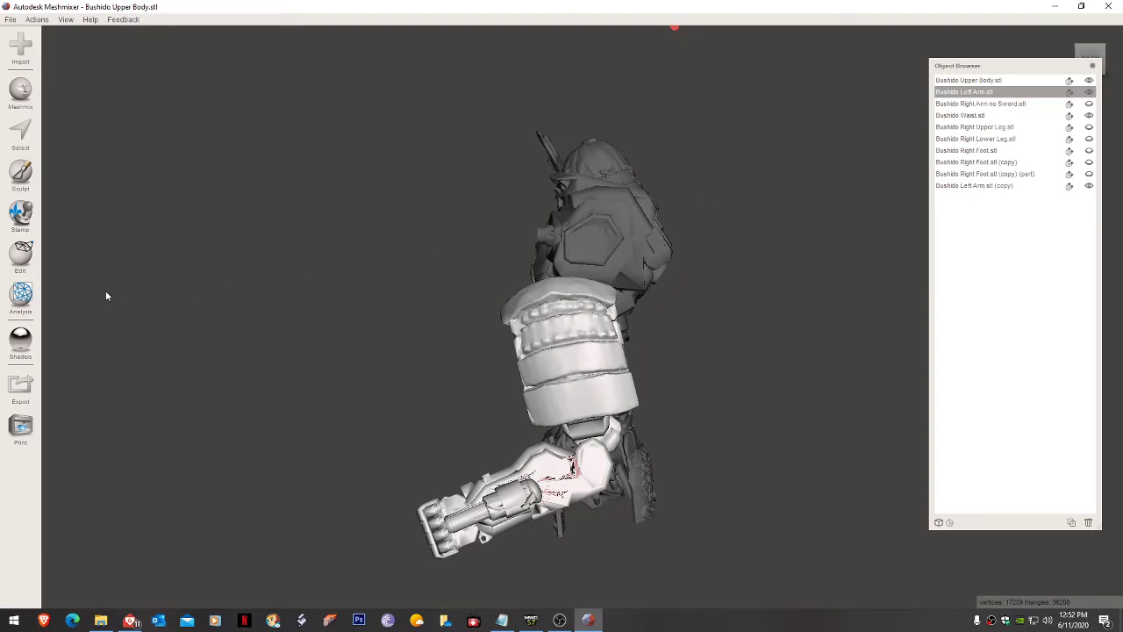
{"action": "left_click", "coordinate": [21, 255]}
{"action": "left_click", "coordinate": [94, 140]}
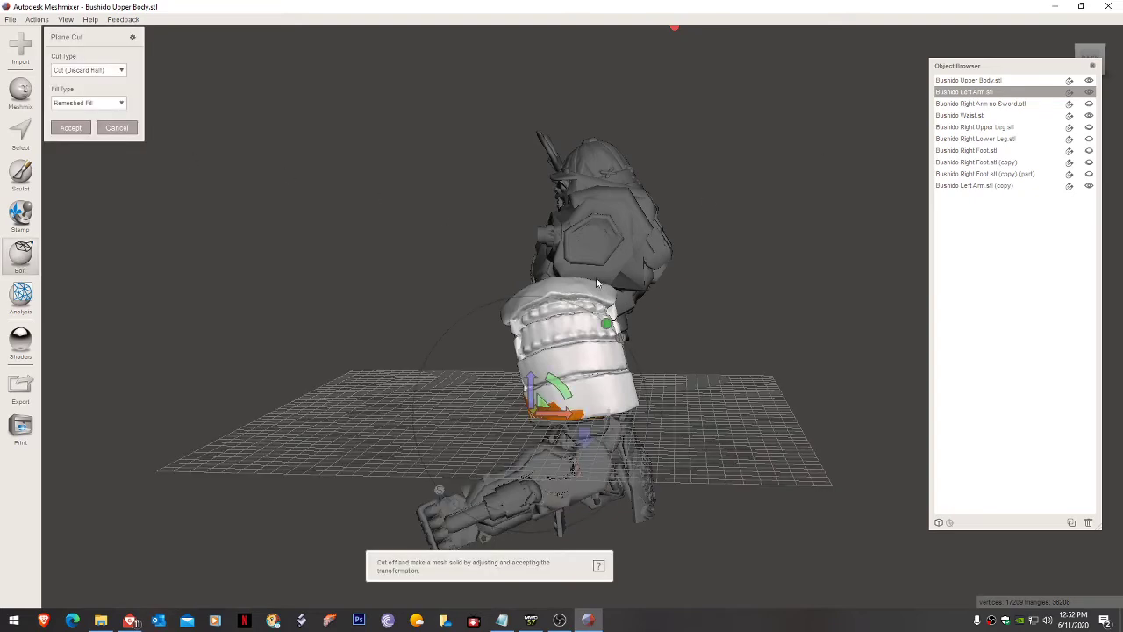
{"action": "right_click_drag", "start_coordinate": [632, 390], "coordinate": [632, 377]}
{"action": "left_click_drag", "start_coordinate": [567, 360], "coordinate": [552, 382]}
{"action": "right_click_drag", "start_coordinate": [552, 381], "coordinate": [677, 378]}
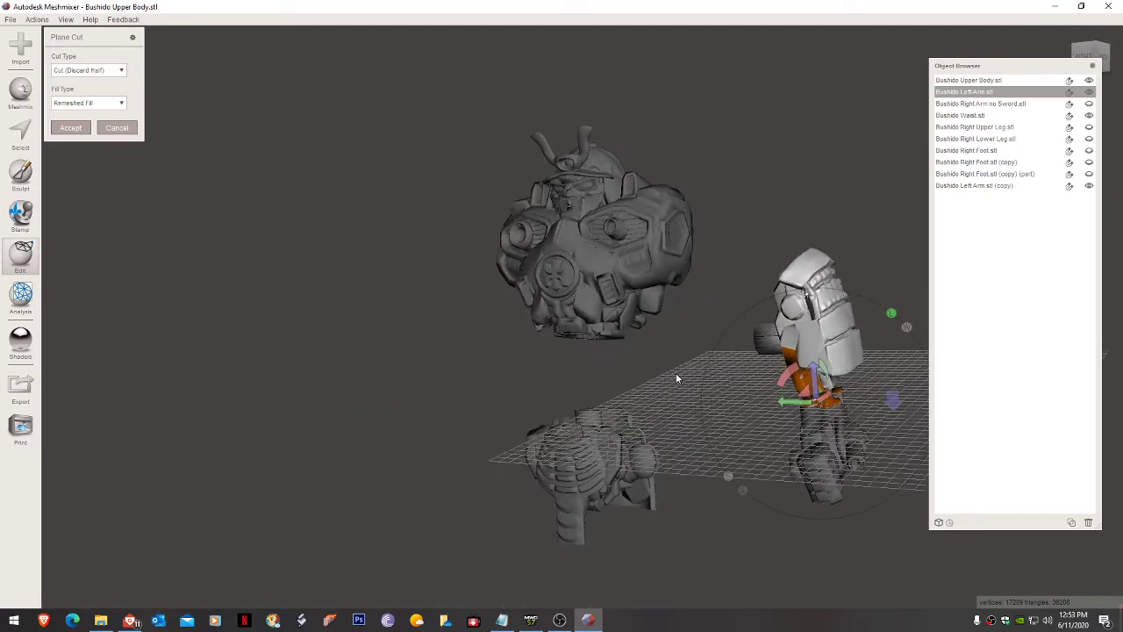
{"action": "left_click_drag", "start_coordinate": [814, 378], "coordinate": [816, 371]}
{"action": "right_click_drag", "start_coordinate": [816, 370], "coordinate": [173, 198]}
{"action": "left_click", "coordinate": [74, 130]}
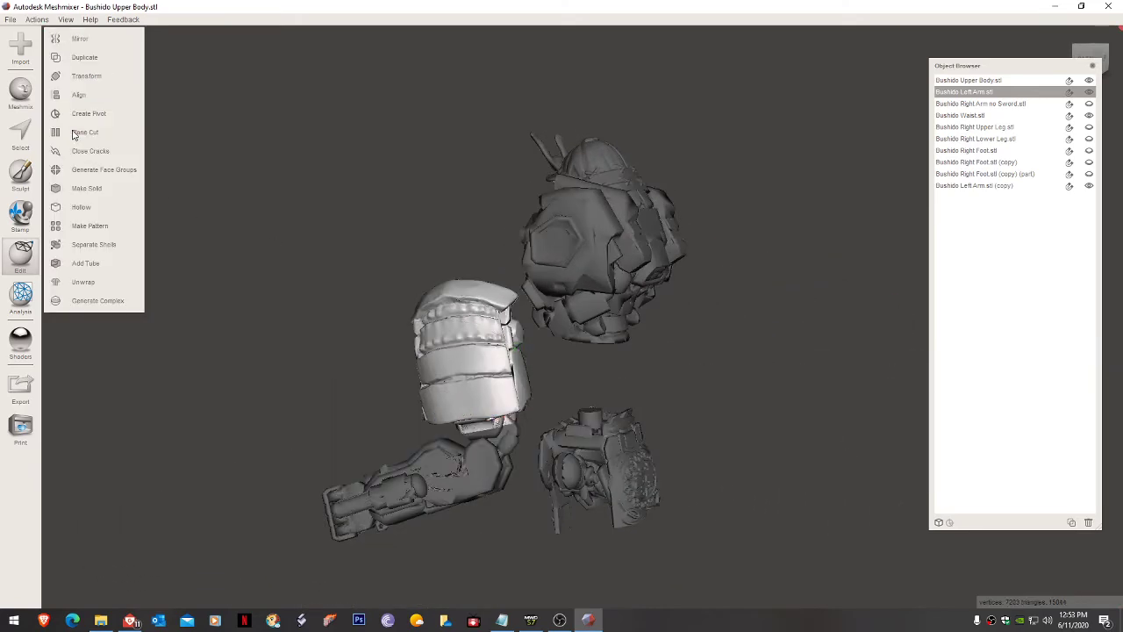
Step: Plane-cut the left arm copy near the elbow, flipping the kept side to the forearm and tilting the plane to match the joint
{"action": "right_click_drag", "start_coordinate": [499, 312], "coordinate": [540, 304]}
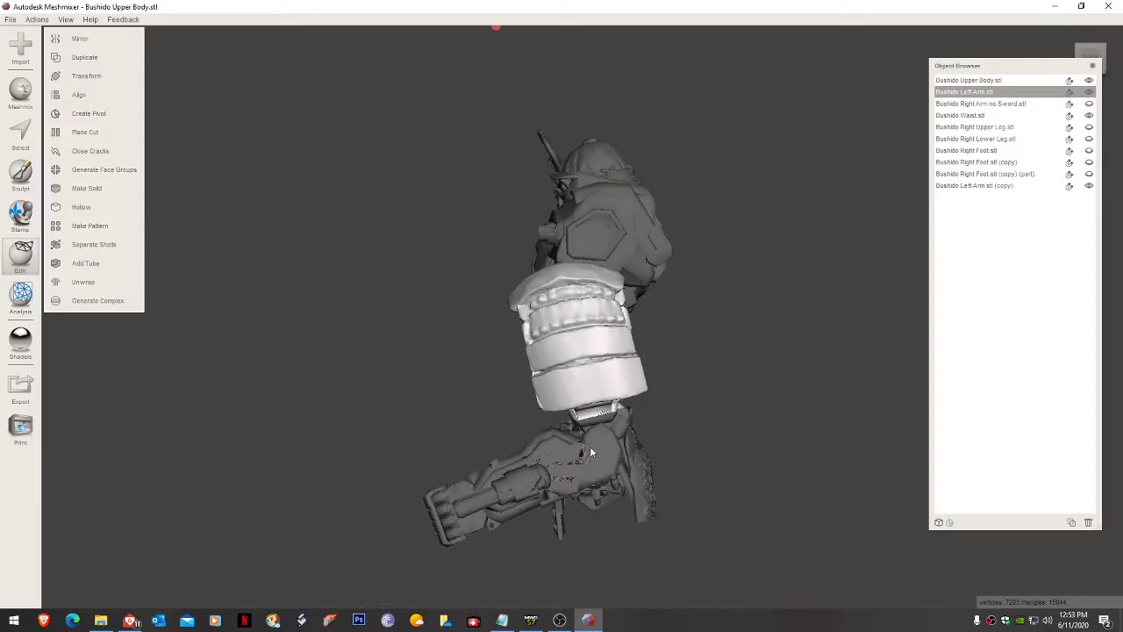
{"action": "right_click_drag", "start_coordinate": [598, 415], "coordinate": [670, 409]}
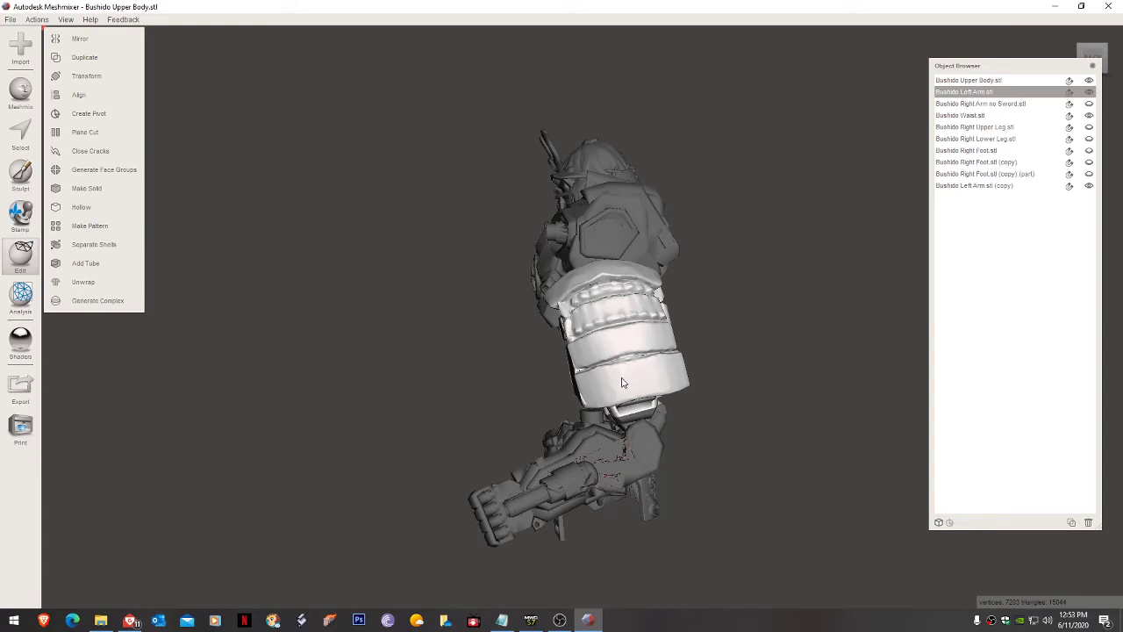
{"action": "left_click", "coordinate": [643, 449]}
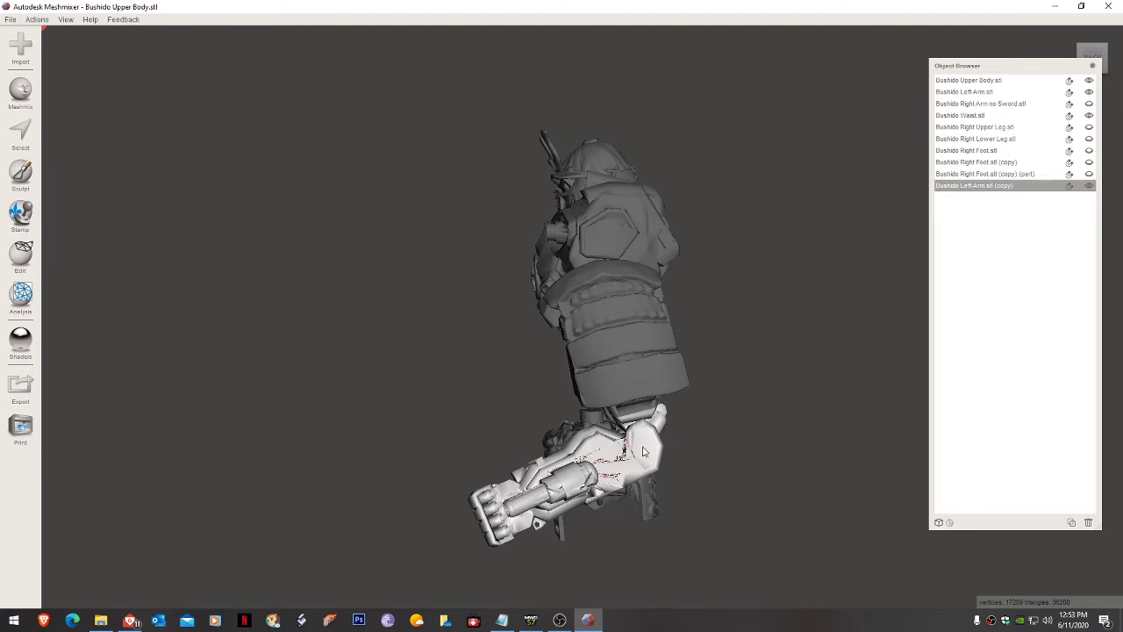
{"action": "left_click", "coordinate": [20, 252]}
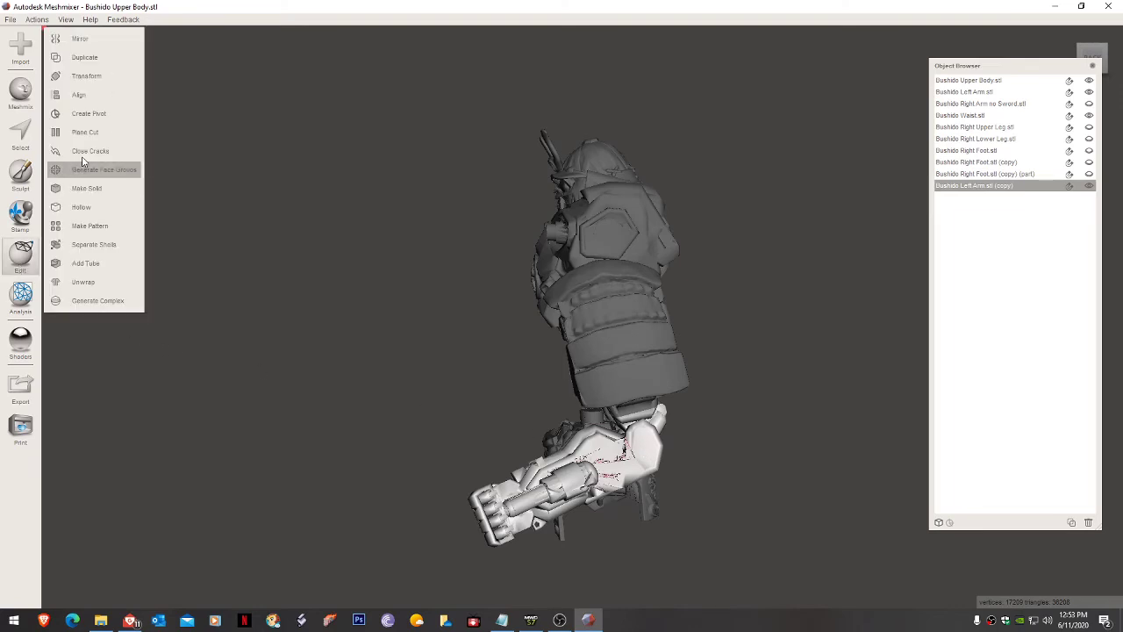
{"action": "left_click", "coordinate": [83, 132]}
{"action": "right_click_drag", "start_coordinate": [614, 300], "coordinate": [604, 292]}
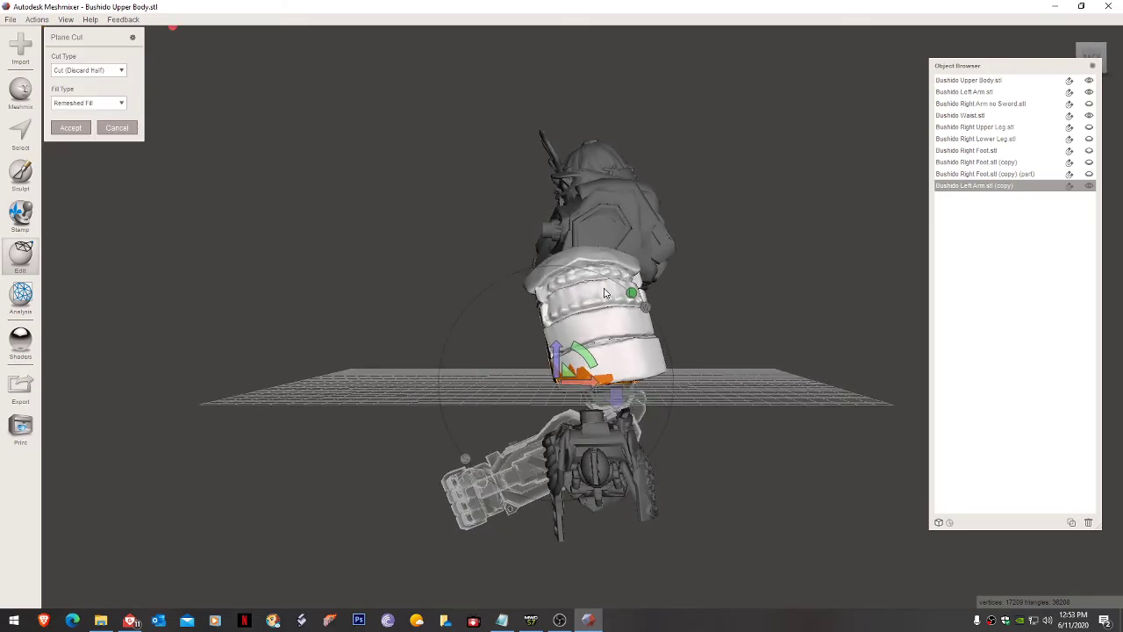
{"action": "left_click", "coordinate": [617, 406]}
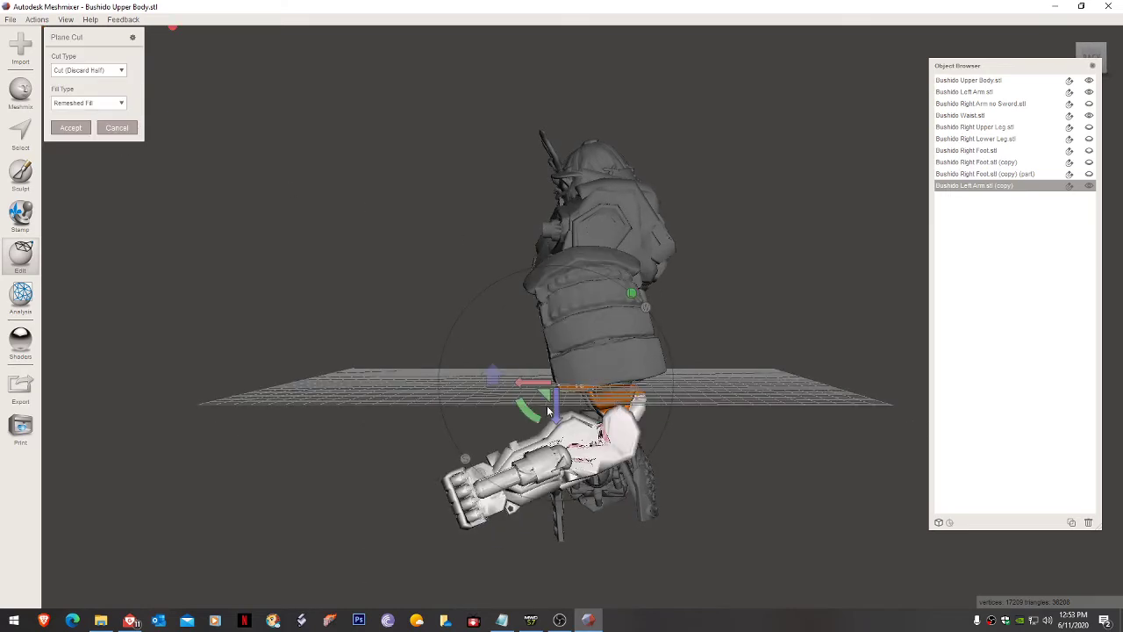
{"action": "left_click_drag", "start_coordinate": [526, 413], "coordinate": [588, 449]}
{"action": "right_click_drag", "start_coordinate": [594, 415], "coordinate": [592, 409]}
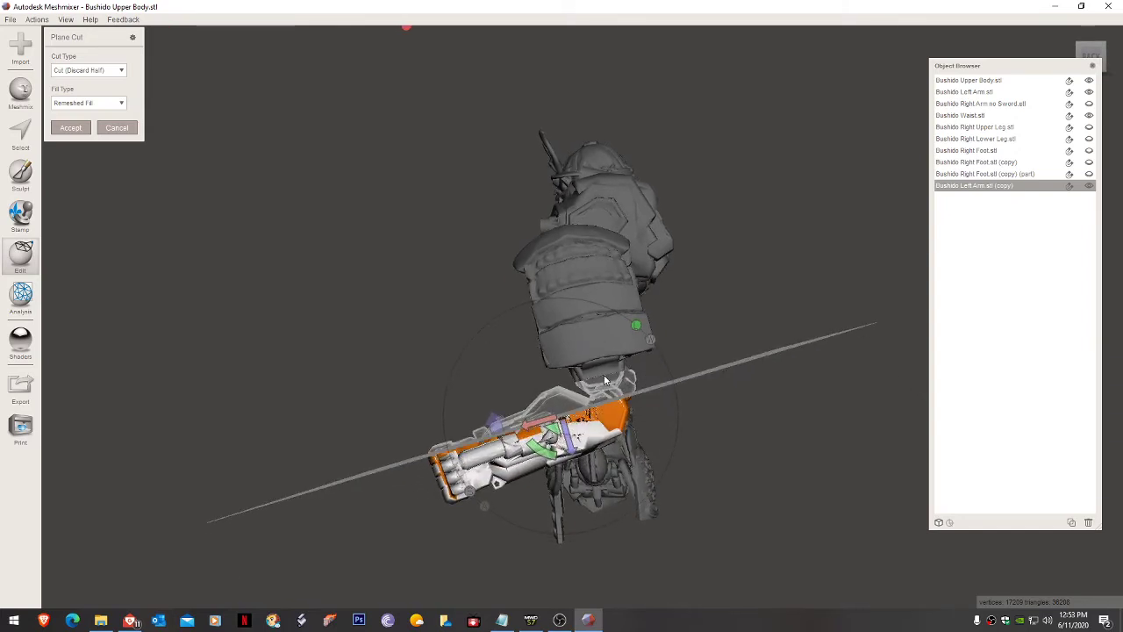
{"action": "left_click_drag", "start_coordinate": [550, 456], "coordinate": [566, 413]}
{"action": "left_click", "coordinate": [70, 128]}
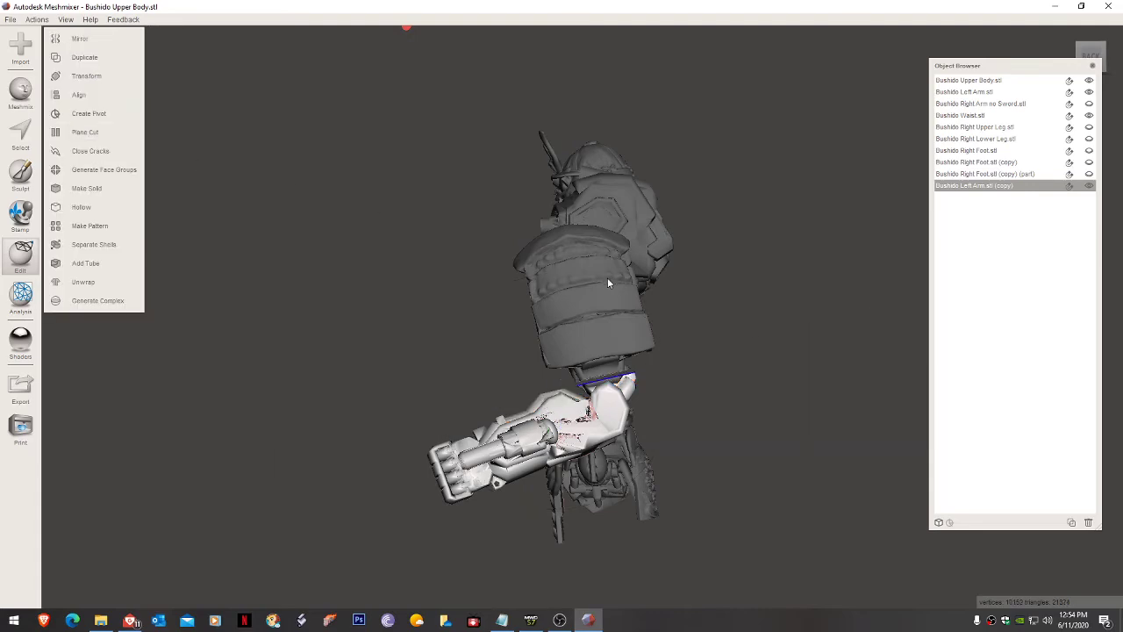
Step: Undo the forearm copy's cut, shift the cutting plane slightly toward the upper arm and cut again
{"action": "right_click_drag", "start_coordinate": [607, 277], "coordinate": [532, 402]}
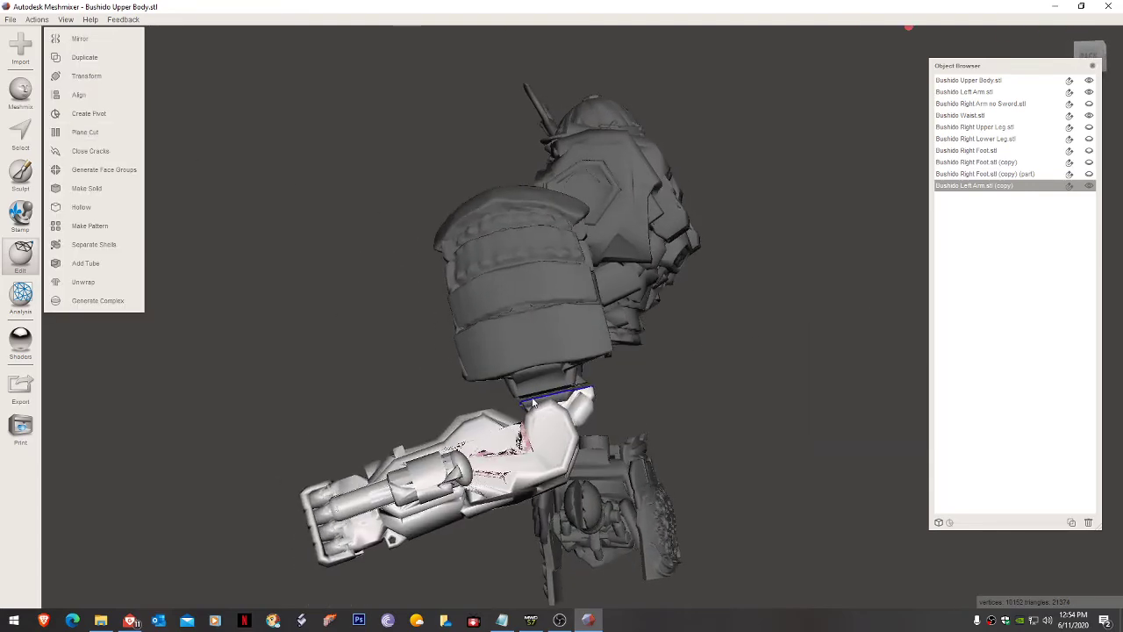
{"action": "scroll", "coordinate": [576, 423], "scroll_direction": "up", "scroll_amount": 5}
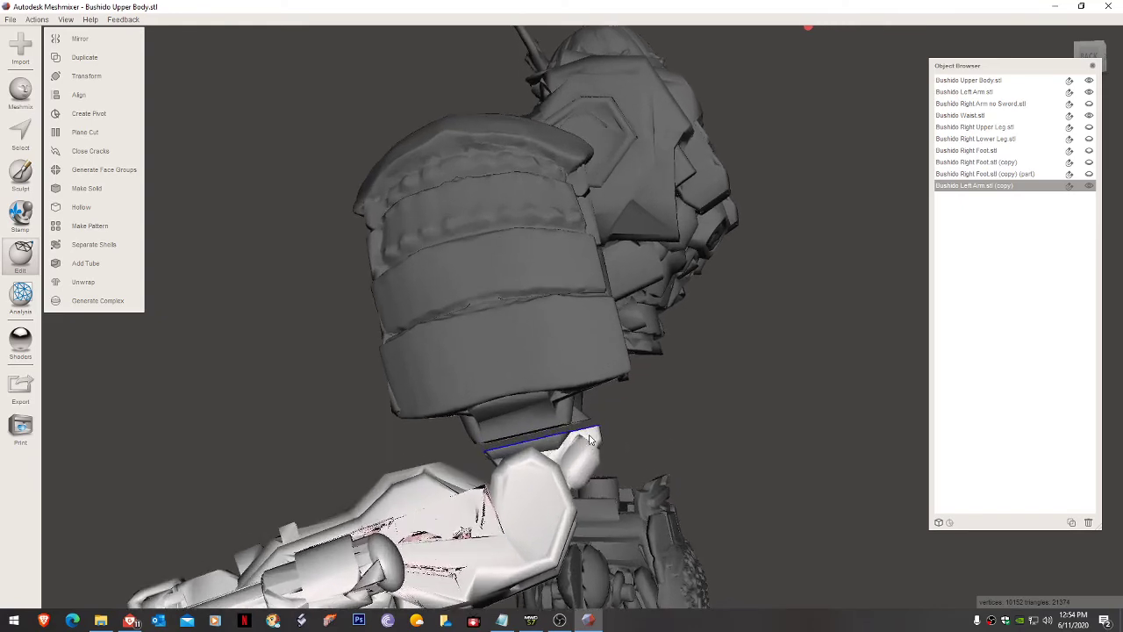
{"action": "key", "text": "ctrl+z"}
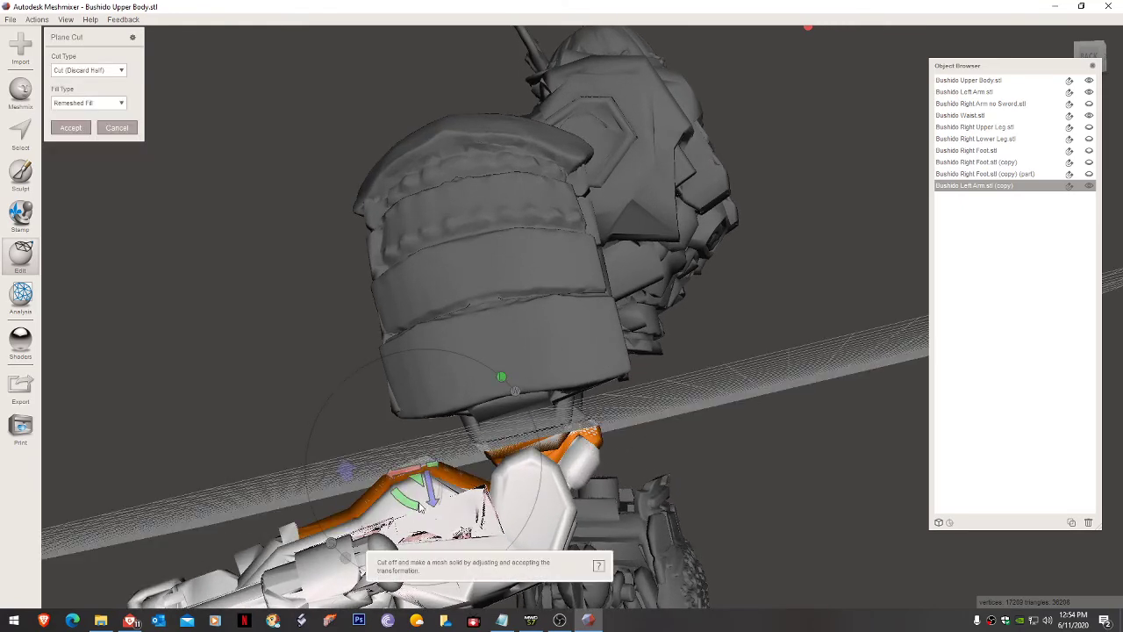
{"action": "left_click_drag", "start_coordinate": [431, 496], "coordinate": [432, 491]}
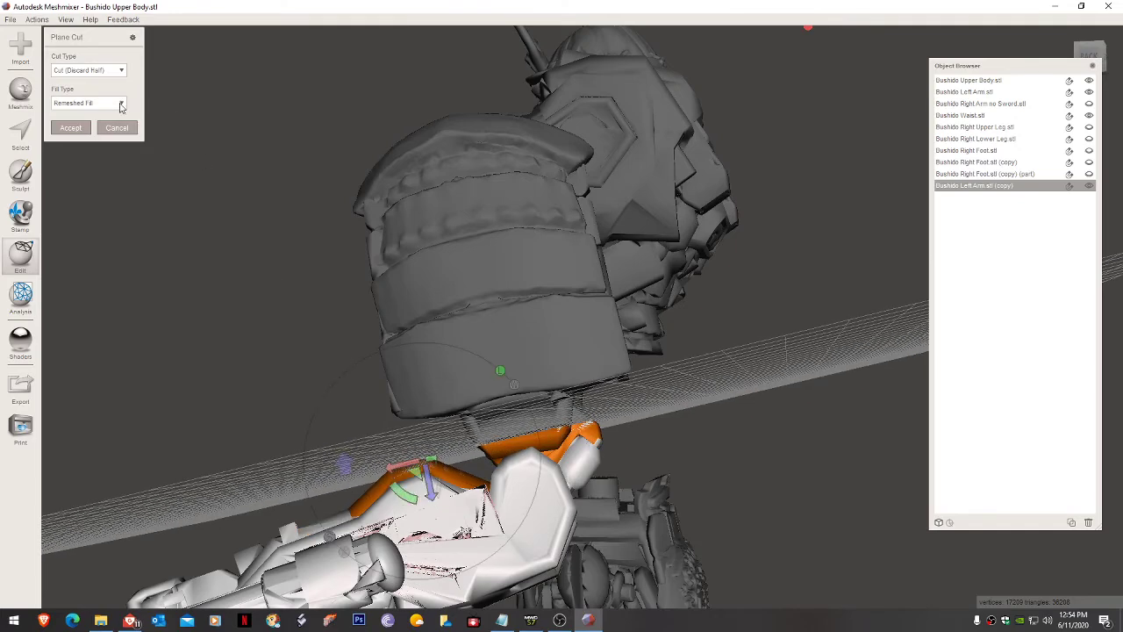
{"action": "left_click", "coordinate": [70, 127]}
Step: Reopen the forearm copy's plane cut, nudge the plane a little farther up the elbow connector and apply it
{"action": "mouse_move", "coordinate": [604, 337]}
{"action": "right_mouse_down"}
{"action": "mouse_move", "coordinate": [621, 333]}
{"action": "mouse_move", "coordinate": [621, 344]}
{"action": "right_mouse_up"}
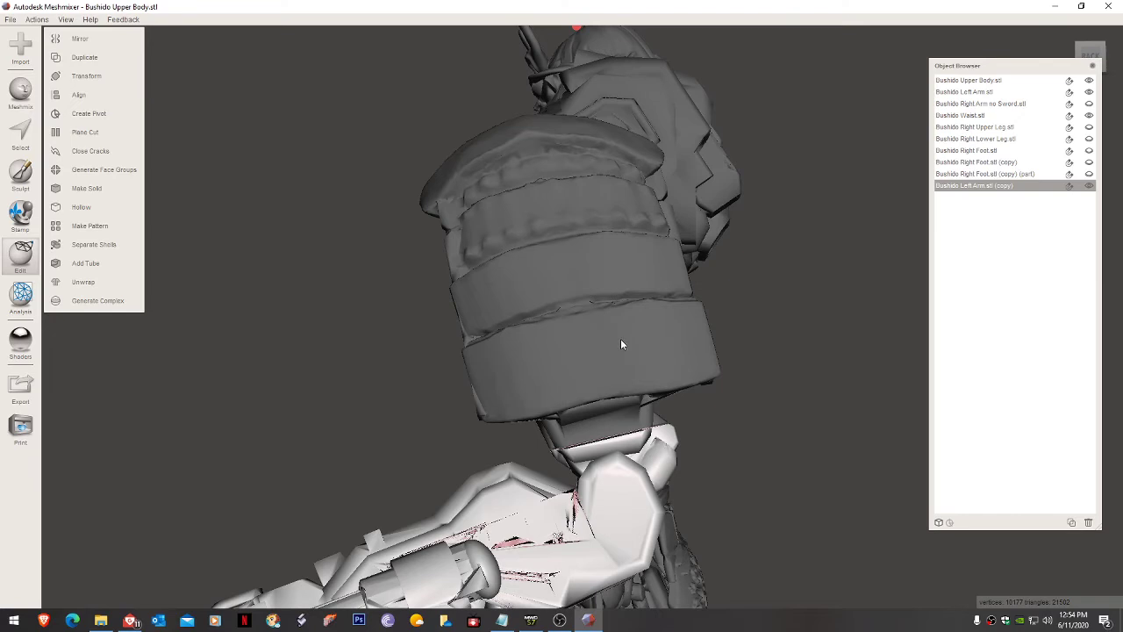
{"action": "key", "text": "c"}
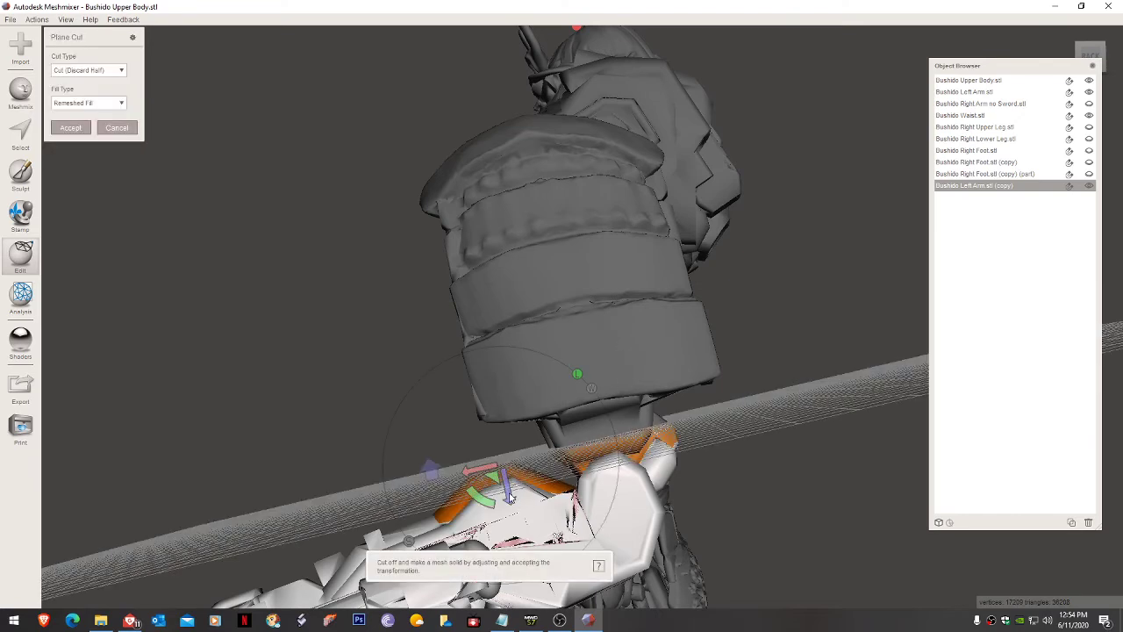
{"action": "left_click_drag", "start_coordinate": [510, 497], "coordinate": [508, 497]}
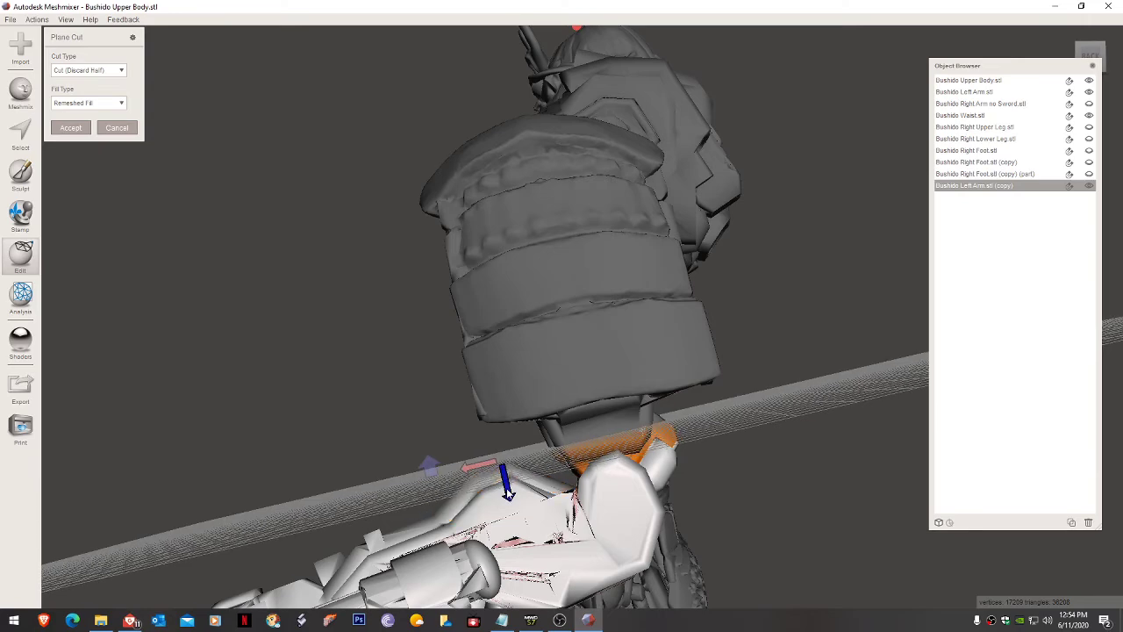
{"action": "left_click", "coordinate": [77, 129]}
{"action": "right_click_drag", "start_coordinate": [692, 356], "coordinate": [494, 406]}
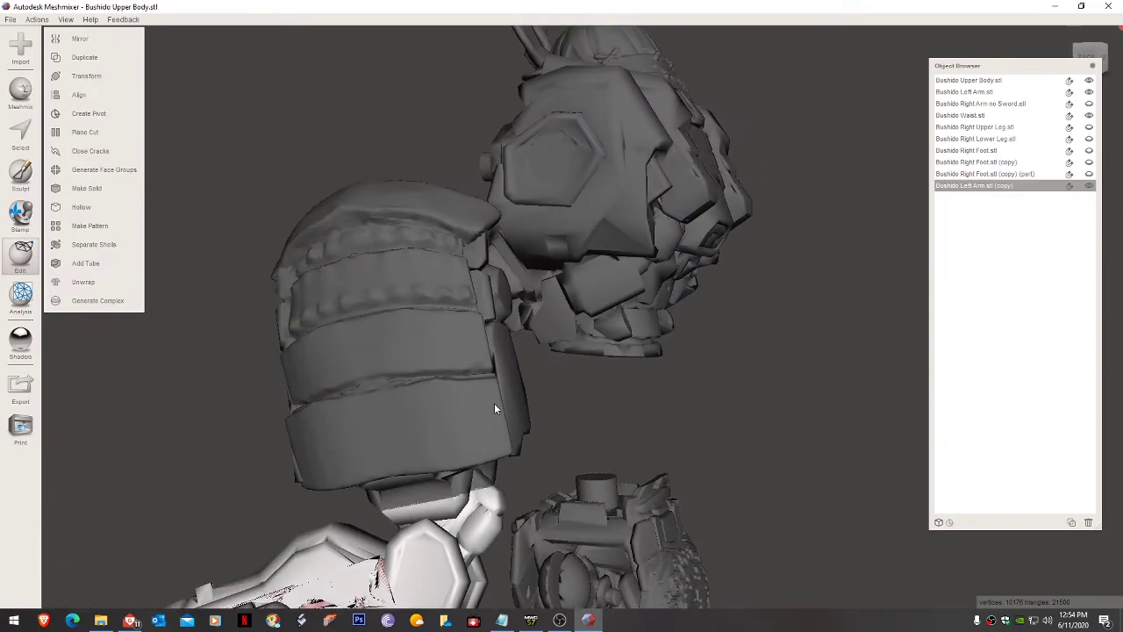
Step: Hide the upper arm object, select the forearm copy and check its cut end from several sides
{"action": "left_click", "coordinate": [491, 404]}
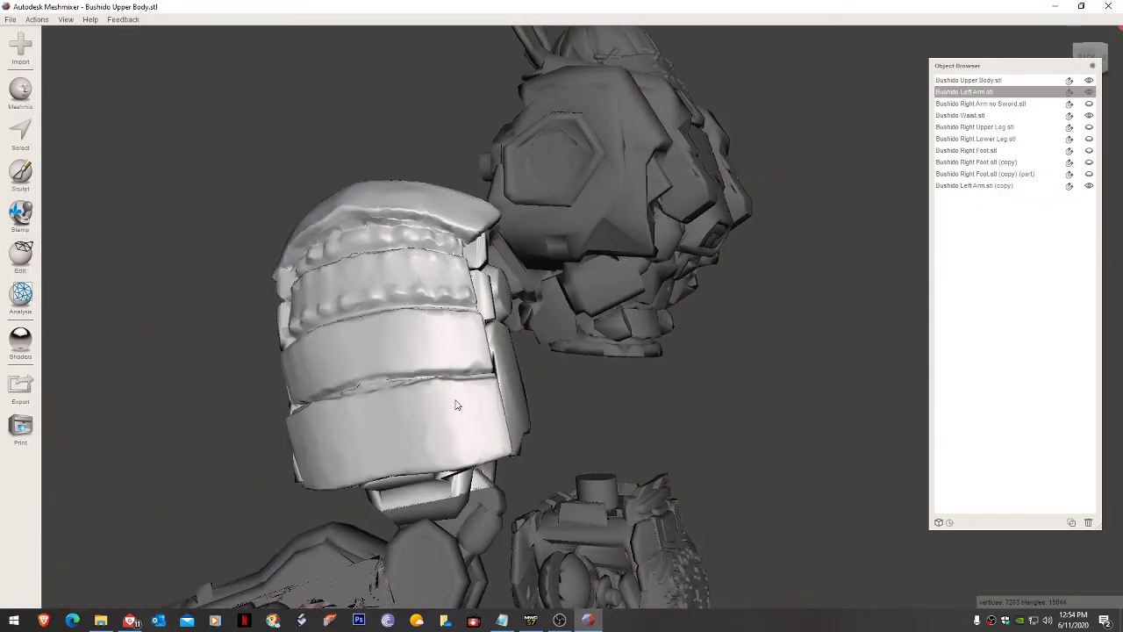
{"action": "left_click", "coordinate": [1089, 92]}
{"action": "left_click", "coordinate": [525, 507]}
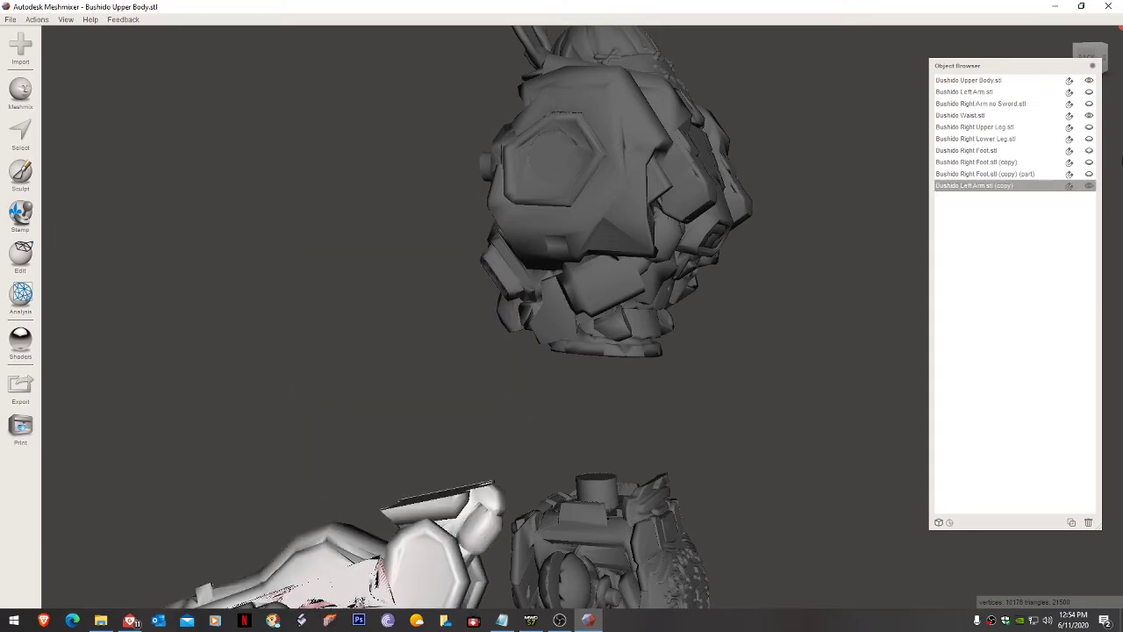
{"action": "right_click_drag", "start_coordinate": [746, 386], "coordinate": [909, 387]}
{"action": "right_click_drag", "start_coordinate": [800, 382], "coordinate": [684, 404]}
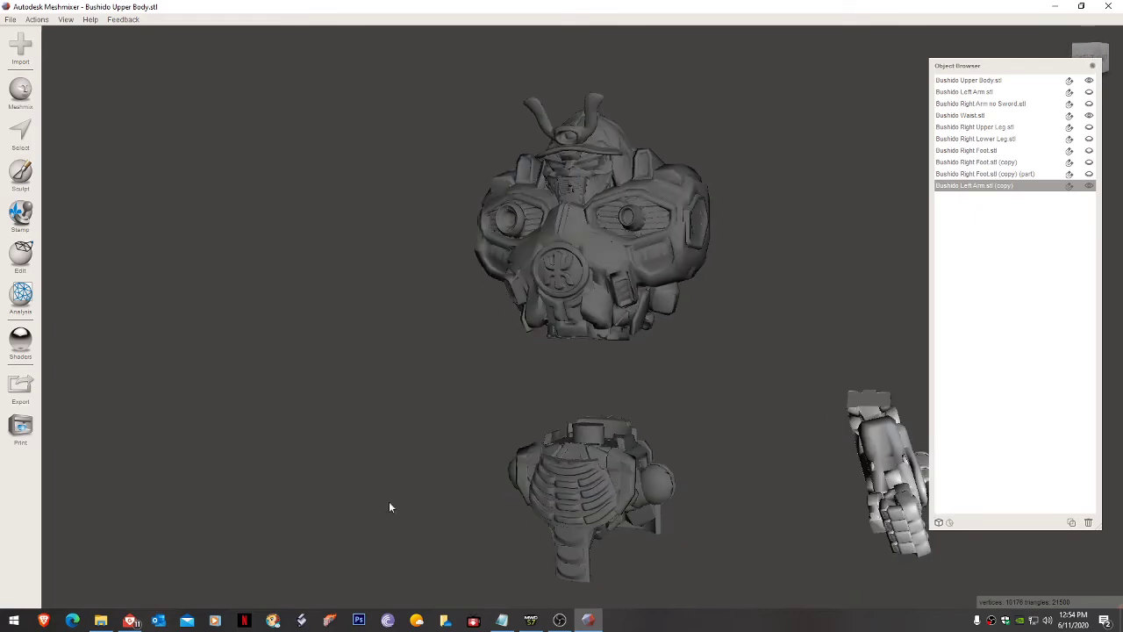
Step: Browse File Explorer to the WEAPONS folder under 3D Files > MECHS on drive E, look through its weapon files and close the window
{"action": "left_click", "coordinate": [107, 623]}
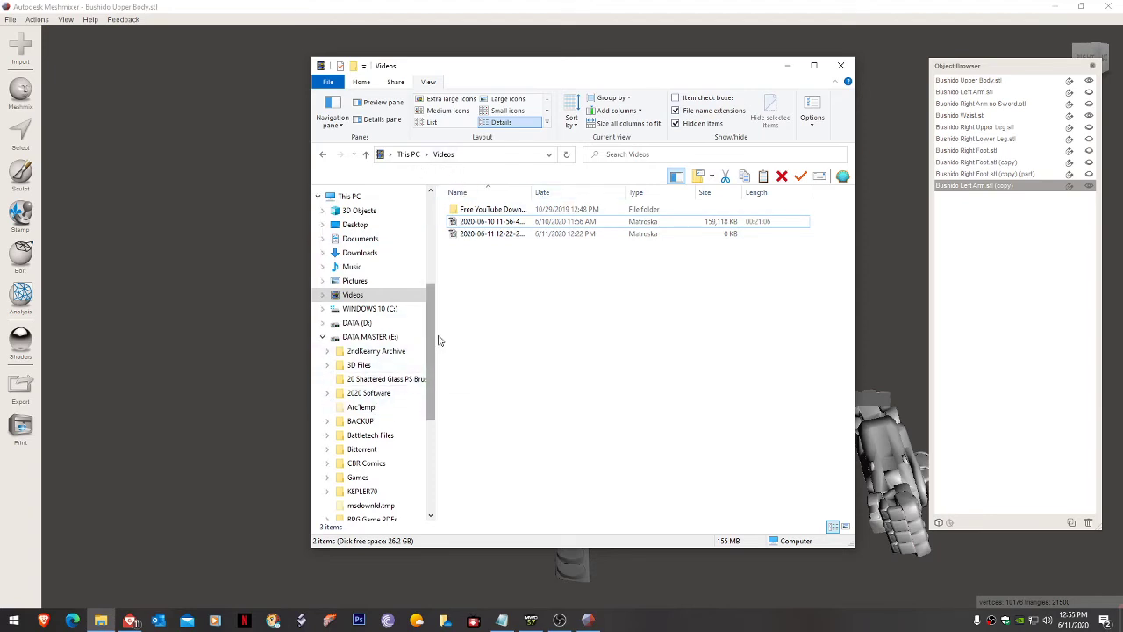
{"action": "left_click_drag", "start_coordinate": [436, 351], "coordinate": [436, 274]}
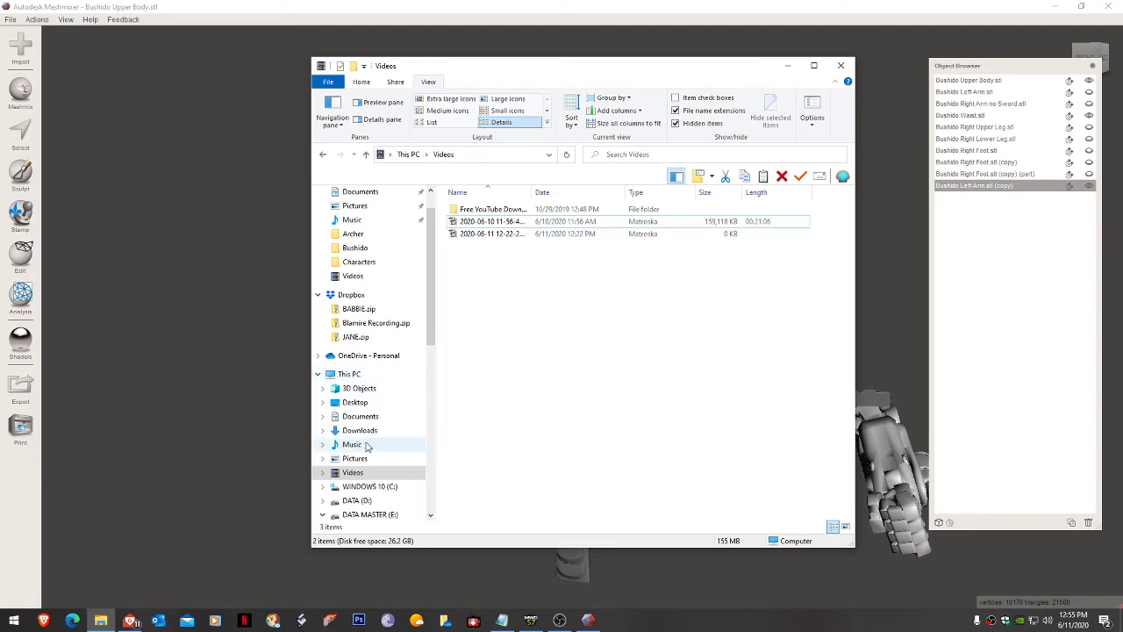
{"action": "left_click", "coordinate": [370, 515]}
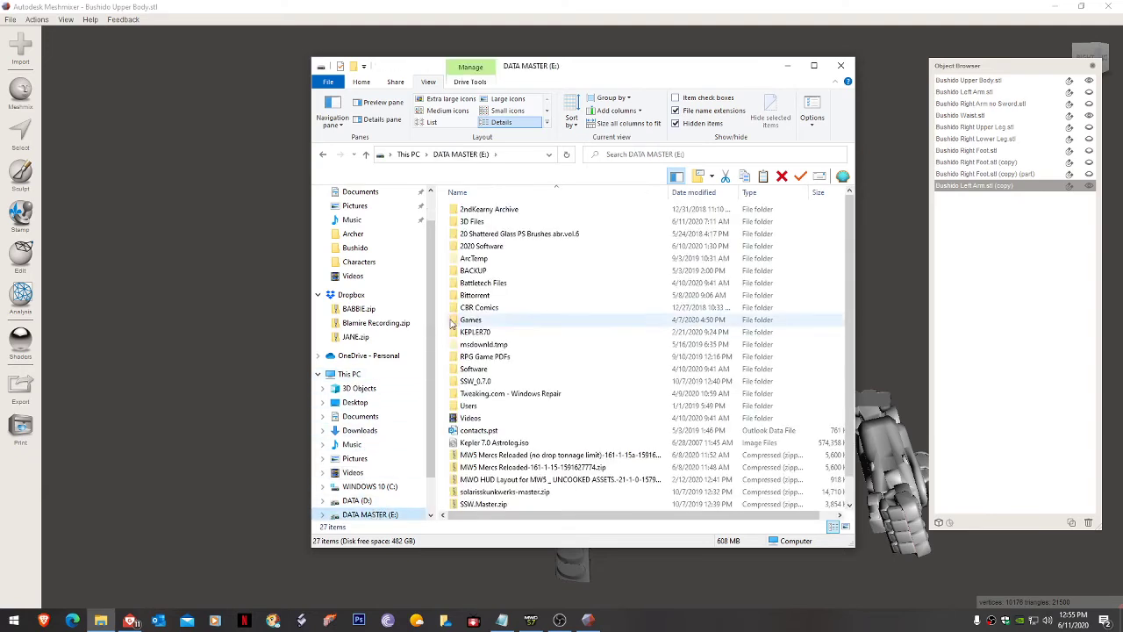
{"action": "double_click", "coordinate": [469, 229]}
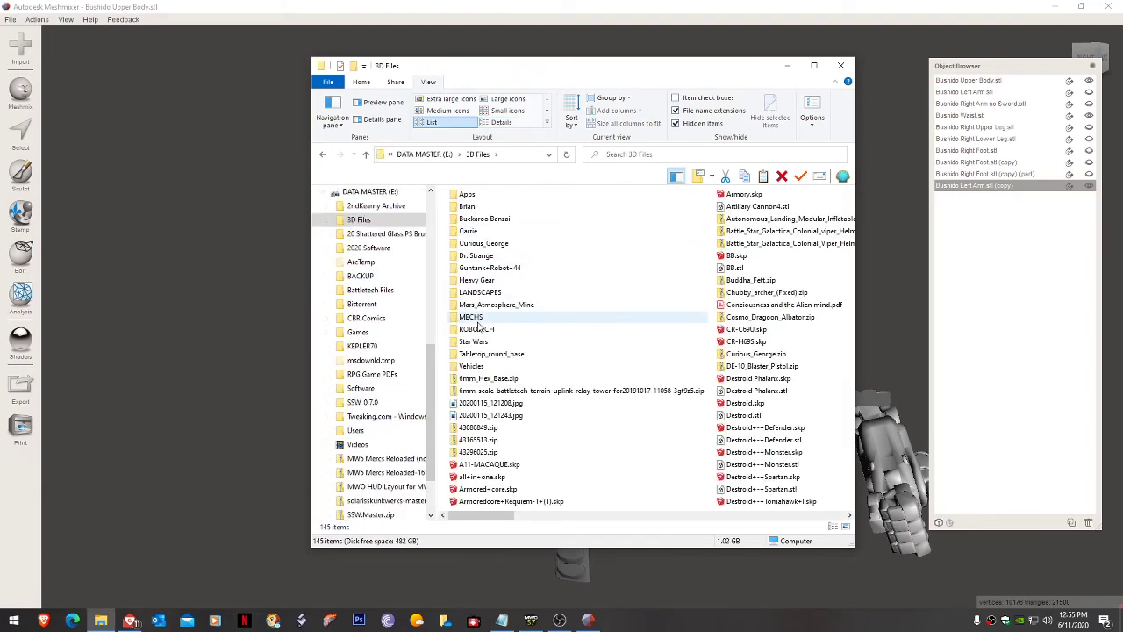
{"action": "double_click", "coordinate": [480, 321]}
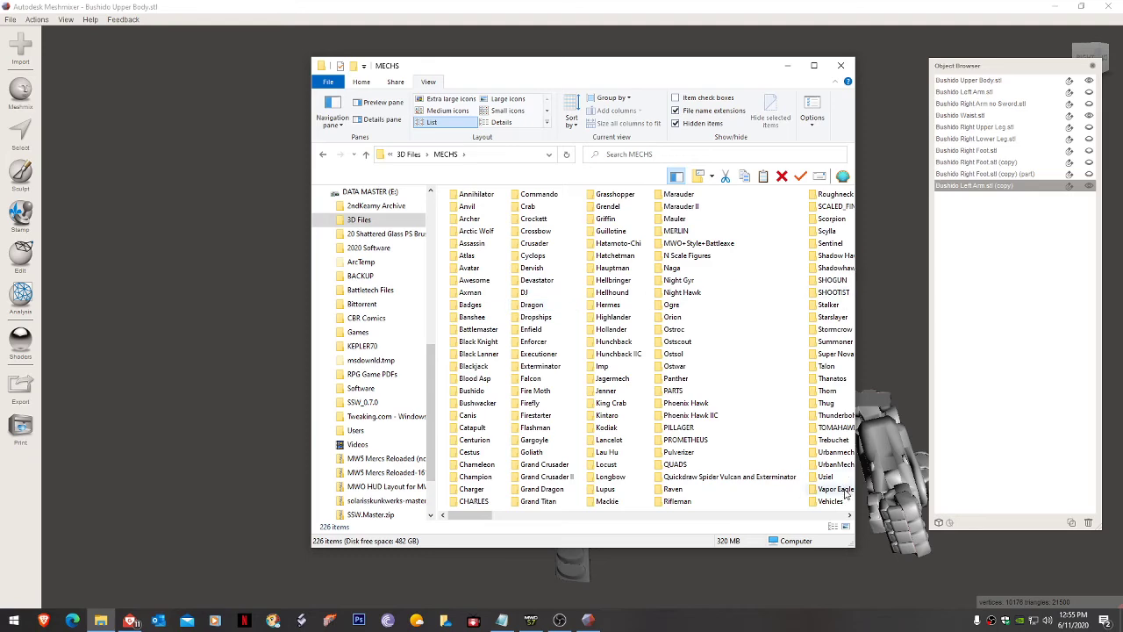
{"action": "left_click_drag", "start_coordinate": [847, 544], "coordinate": [1007, 543]}
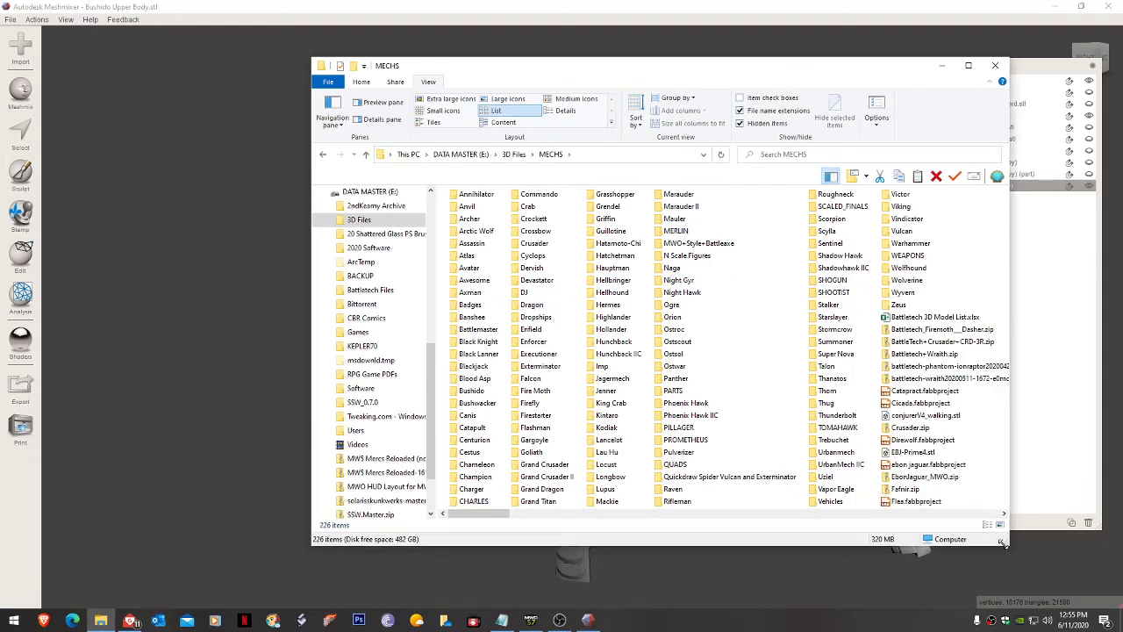
{"action": "double_click", "coordinate": [903, 255]}
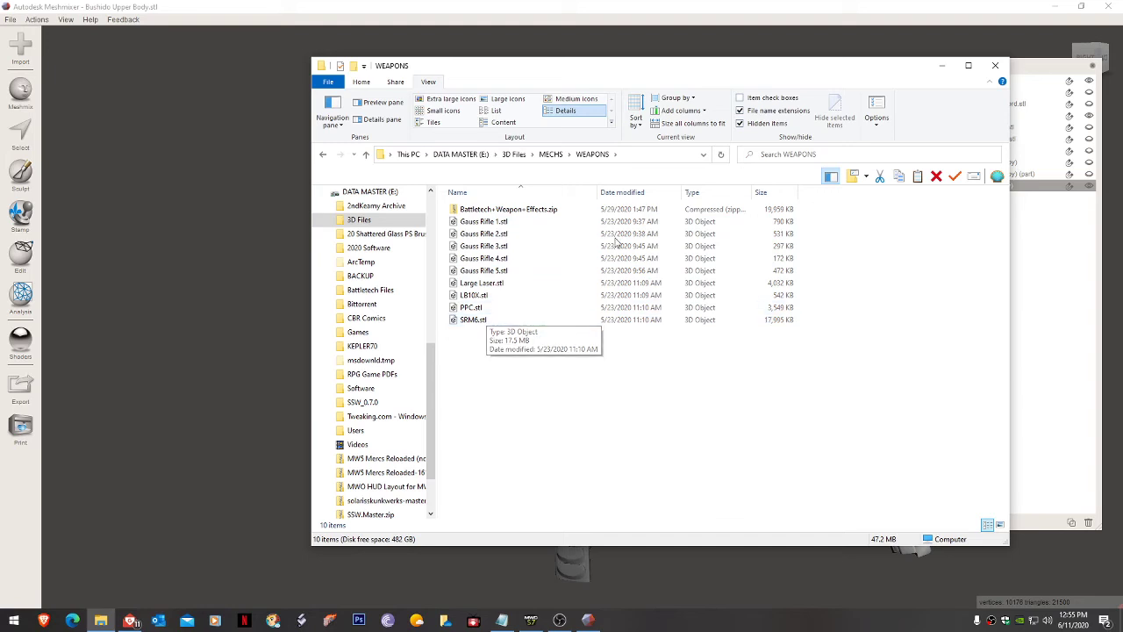
{"action": "left_click", "coordinate": [998, 69]}
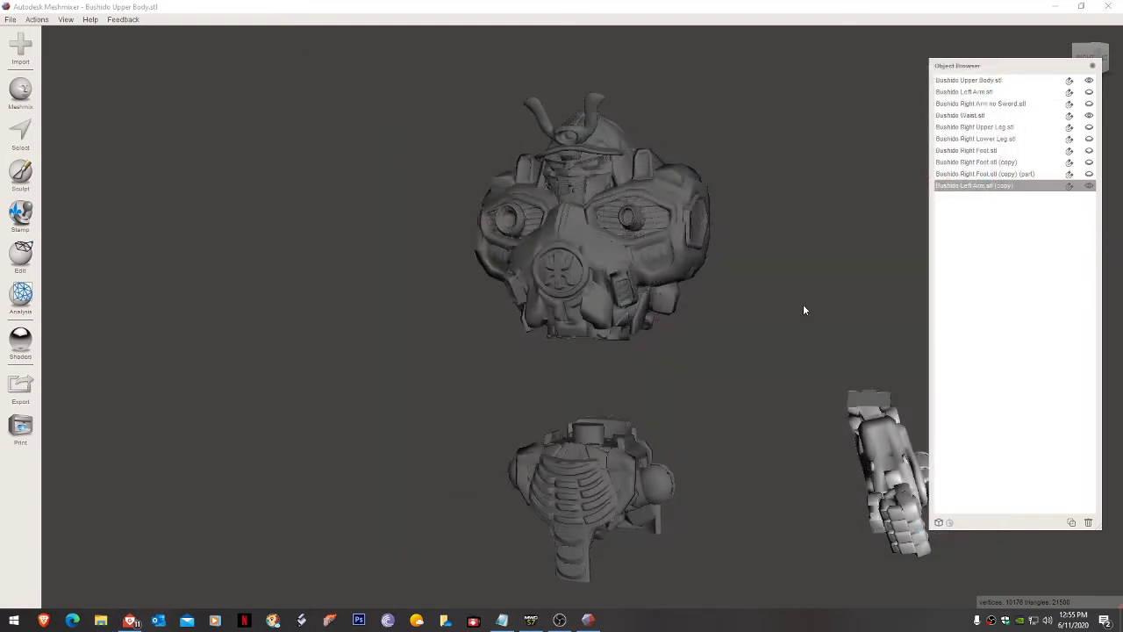
{"action": "mouse_move", "coordinate": [735, 286]}
{"action": "right_mouse_down"}
{"action": "mouse_move", "coordinate": [772, 286]}
{"action": "mouse_move", "coordinate": [757, 313]}
{"action": "mouse_move", "coordinate": [754, 278]}
{"action": "mouse_move", "coordinate": [737, 286]}
{"action": "right_mouse_up"}
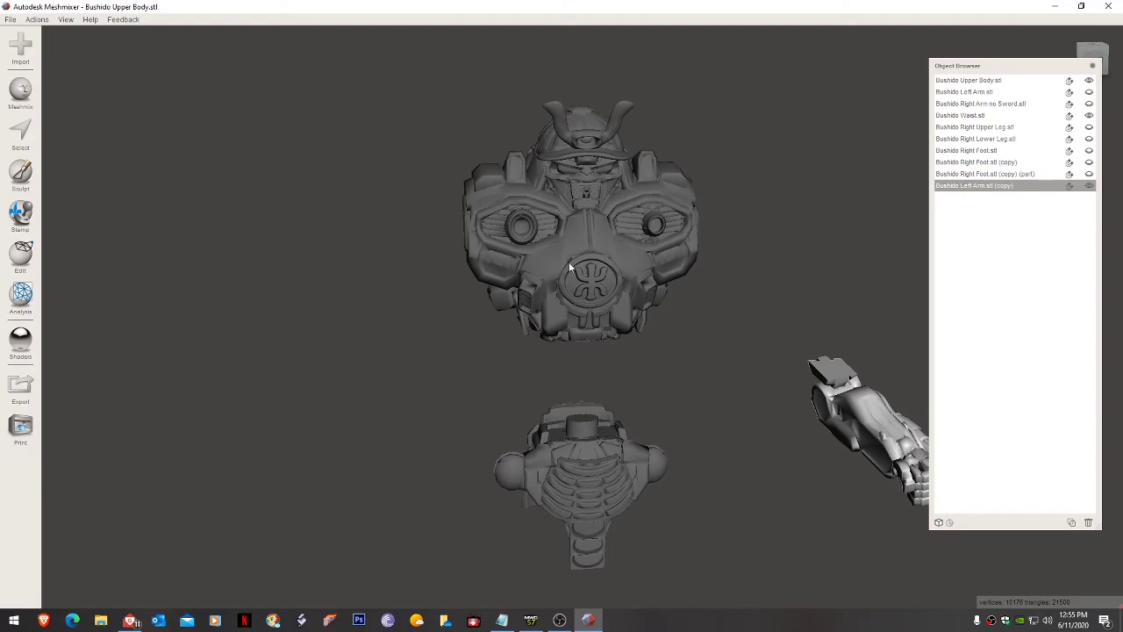
{"action": "right_click_drag", "start_coordinate": [477, 267], "coordinate": [529, 279]}
{"action": "scroll", "coordinate": [573, 284], "scroll_direction": "up", "scroll_amount": 4}
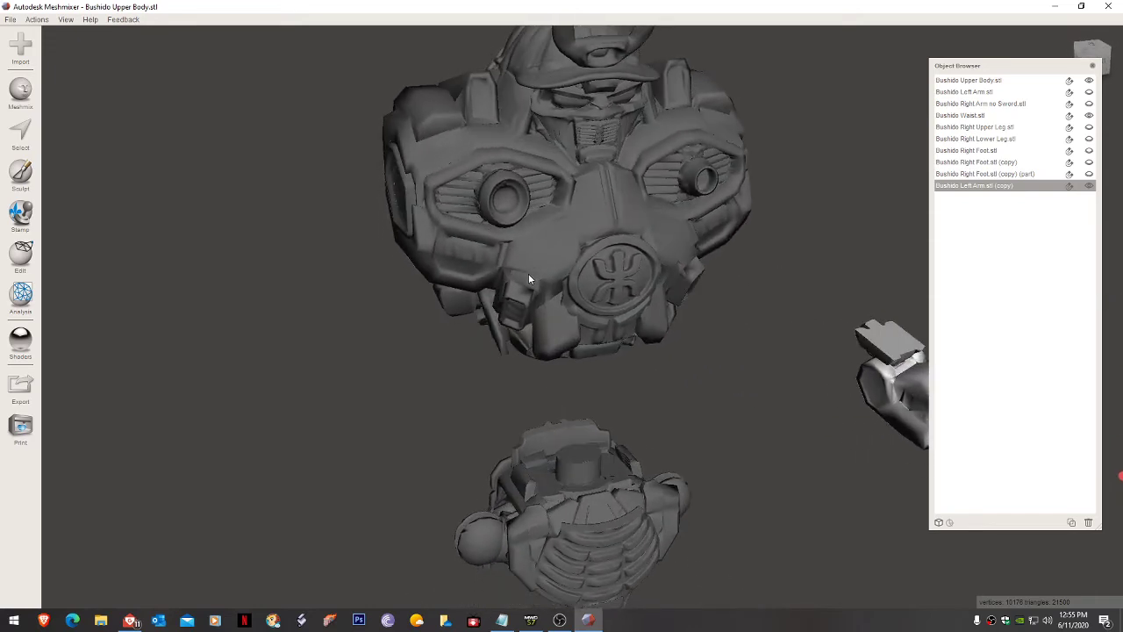
{"action": "mouse_move", "coordinate": [596, 263]}
{"action": "right_mouse_down"}
{"action": "mouse_move", "coordinate": [700, 262]}
{"action": "mouse_move", "coordinate": [780, 245]}
{"action": "mouse_move", "coordinate": [527, 248]}
{"action": "mouse_move", "coordinate": [627, 240]}
{"action": "mouse_move", "coordinate": [605, 252]}
{"action": "right_mouse_up"}
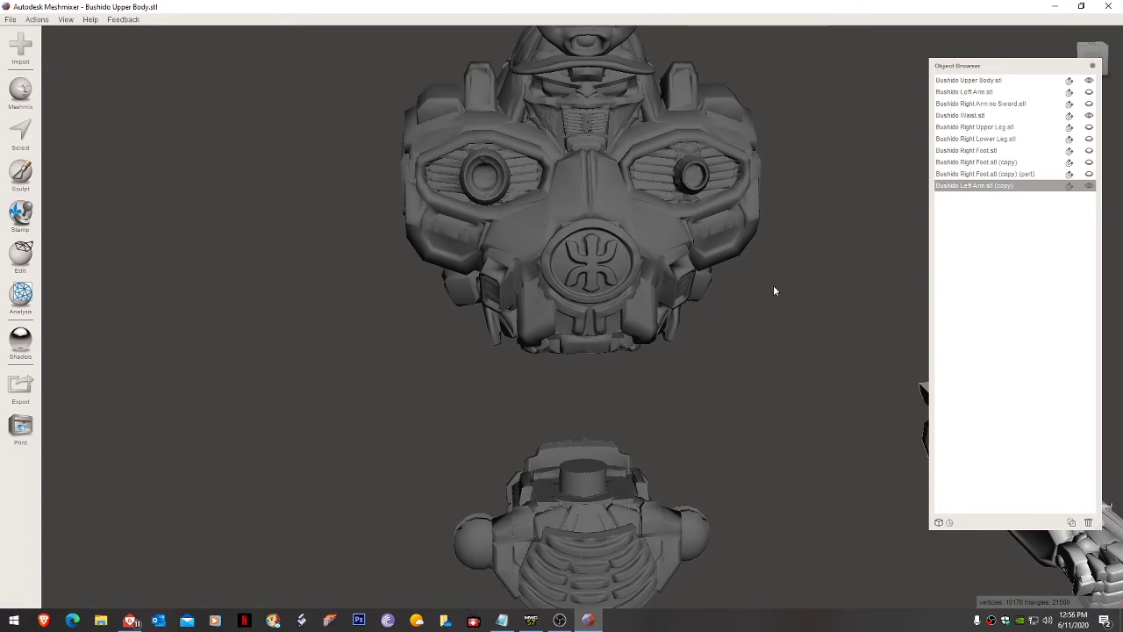
{"action": "right_click_drag", "start_coordinate": [774, 286], "coordinate": [779, 295]}
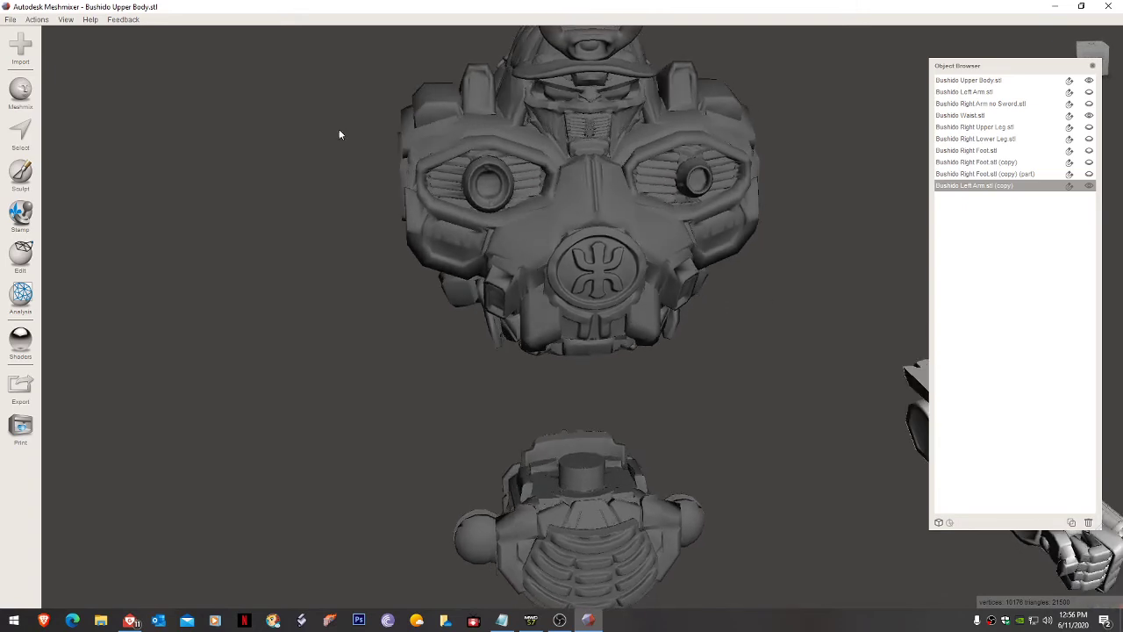
Step: Append Gauss Rifle 1.stl and Gauss Rifle 5.stl from the MECHS WEAPONS folder to the scene, accepting the automatic position shift
{"action": "left_click", "coordinate": [22, 44]}
{"action": "left_click", "coordinate": [604, 326]}
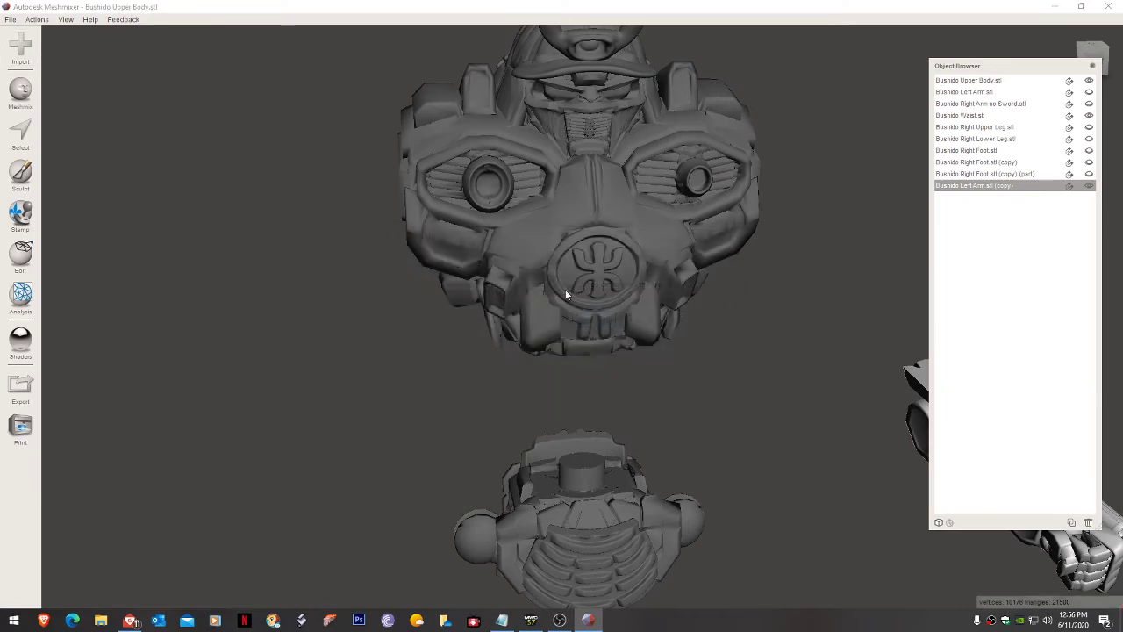
{"action": "left_click", "coordinate": [245, 44]}
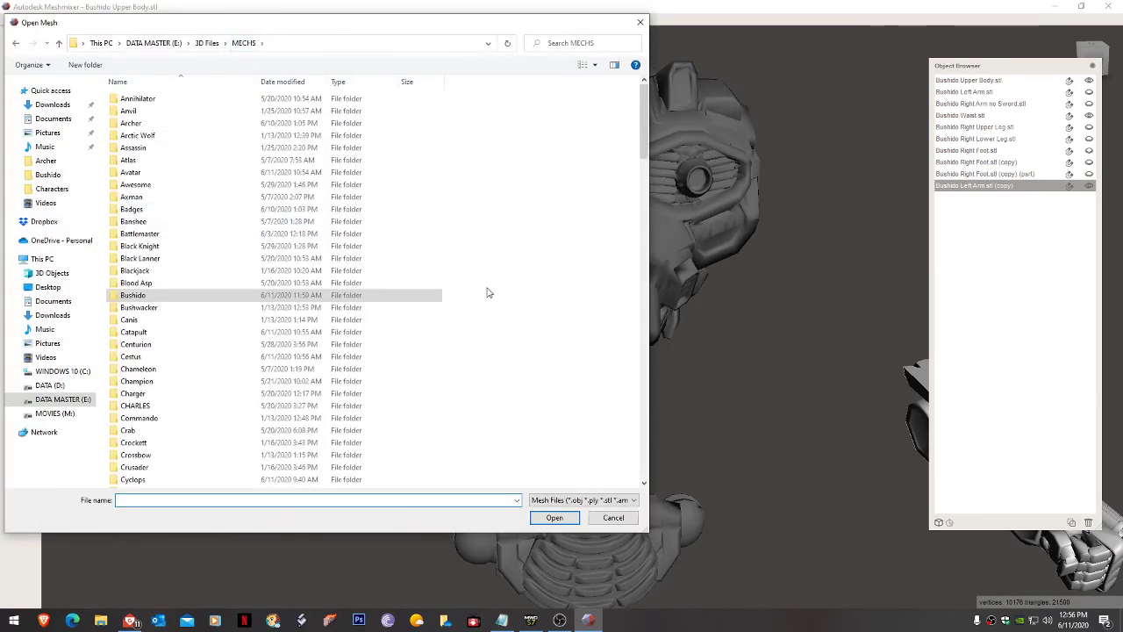
{"action": "scroll", "coordinate": [561, 334], "scroll_direction": "down", "scroll_amount": 10}
{"action": "left_click_drag", "start_coordinate": [645, 202], "coordinate": [645, 382]}
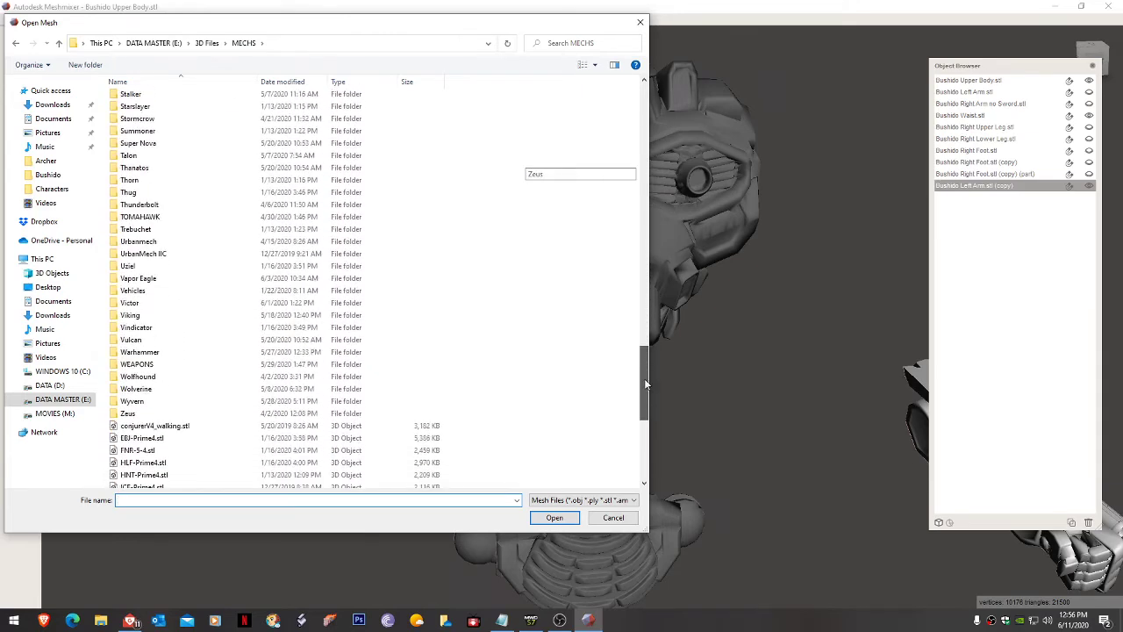
{"action": "double_click", "coordinate": [166, 365]}
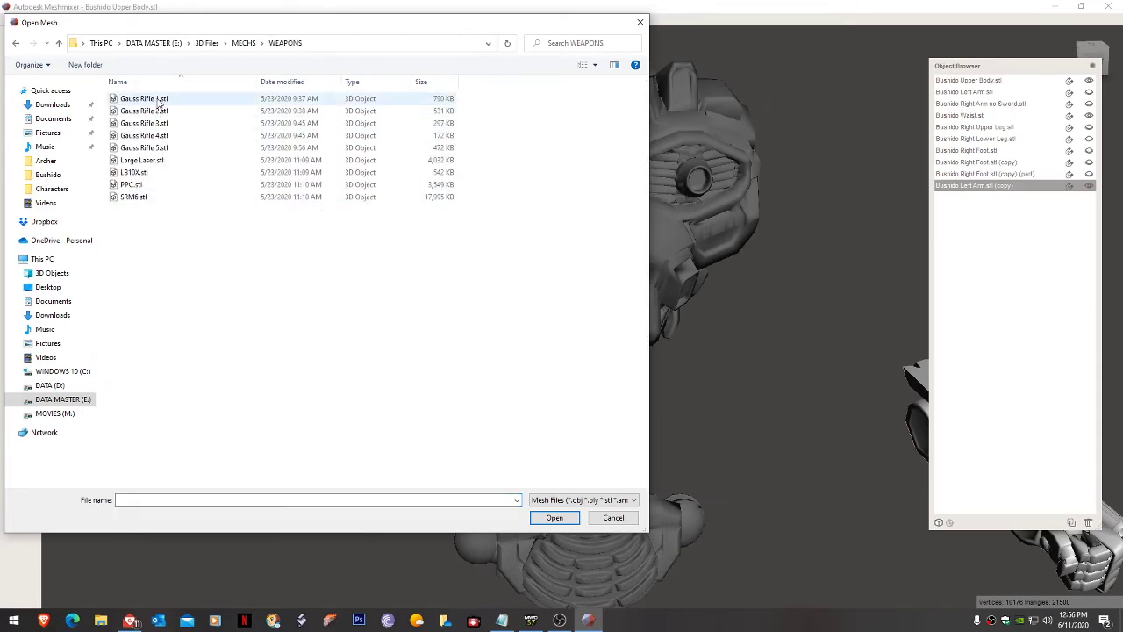
{"action": "left_click", "coordinate": [160, 101]}
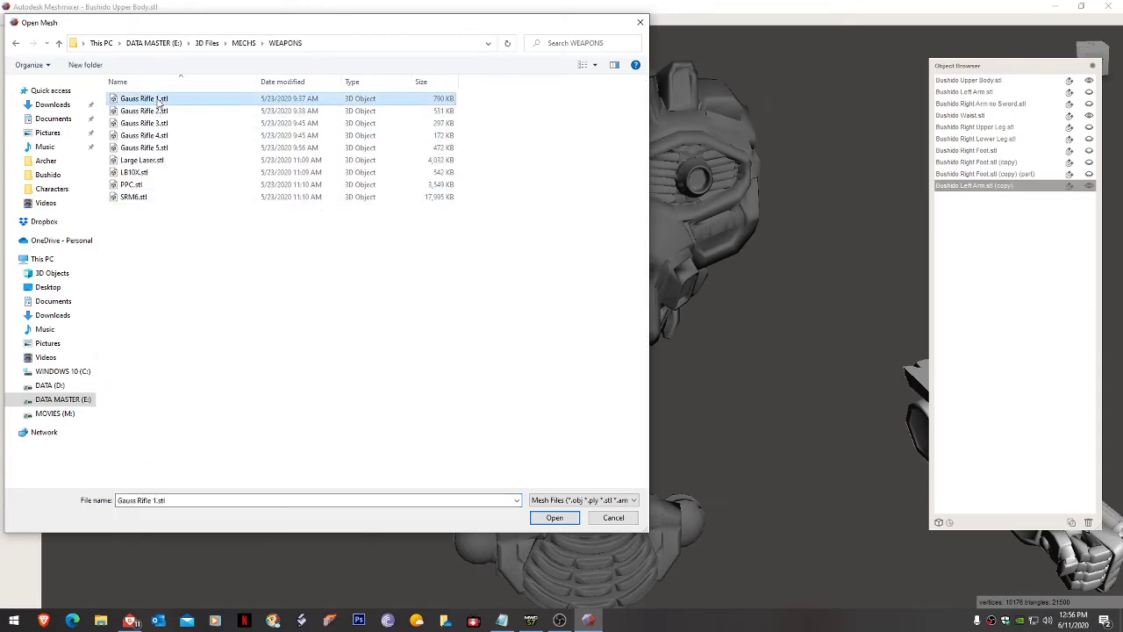
{"action": "left_click", "coordinate": [158, 148], "text": "ctrl"}
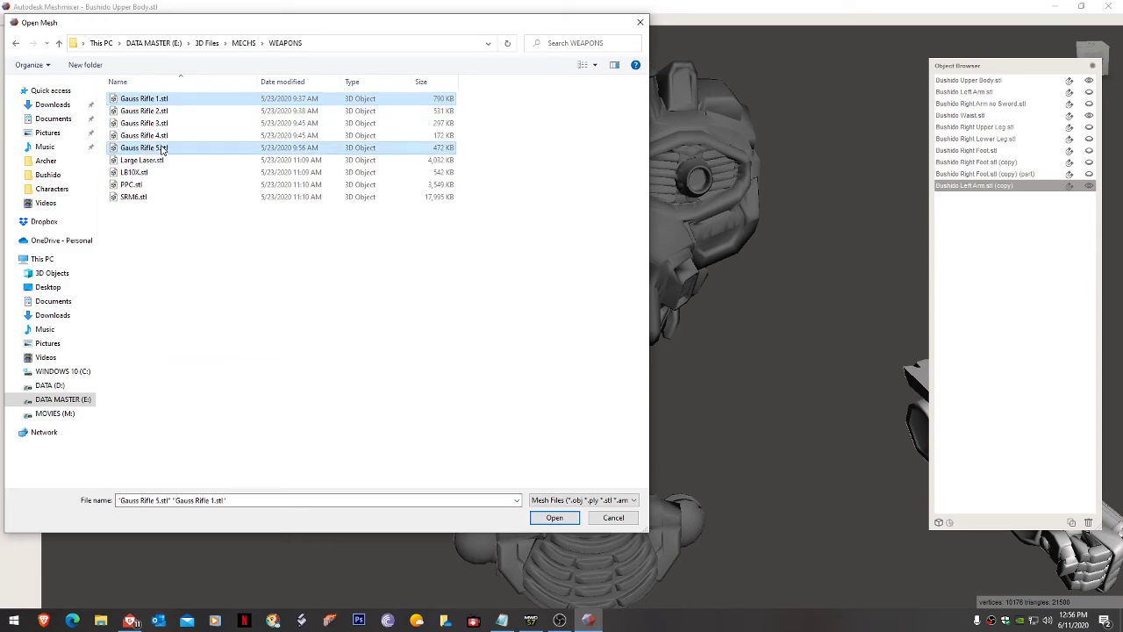
{"action": "left_click", "coordinate": [554, 518]}
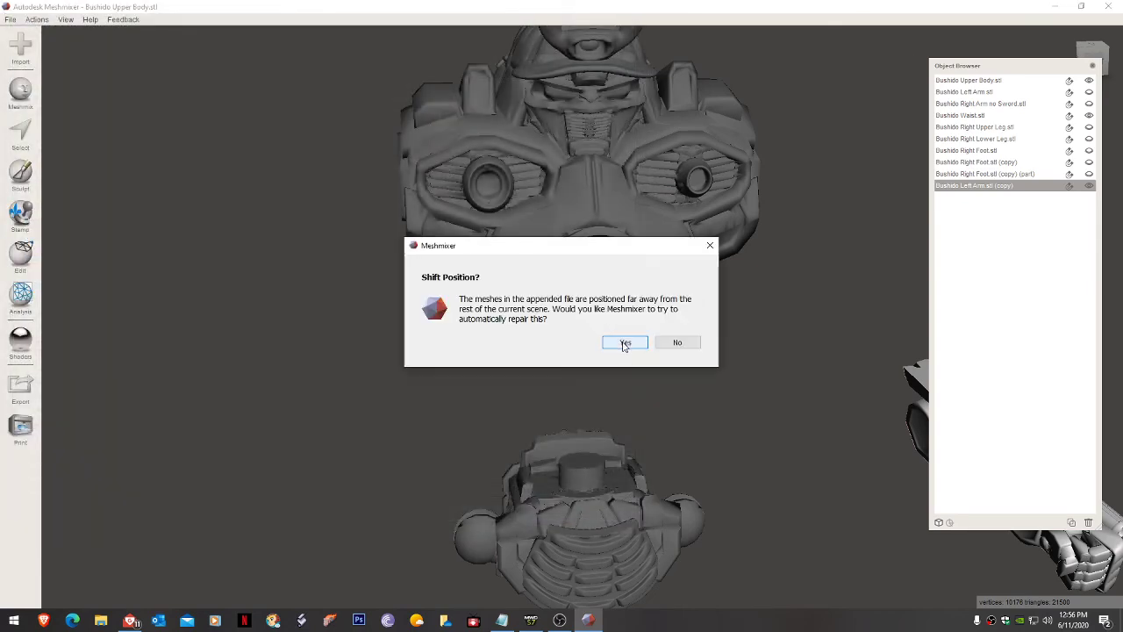
{"action": "left_click", "coordinate": [625, 343]}
Step: Select the small Gauss Rifle 1 above the mech and examine its position from several sides
{"action": "scroll", "coordinate": [715, 235], "scroll_direction": "down", "scroll_amount": 5}
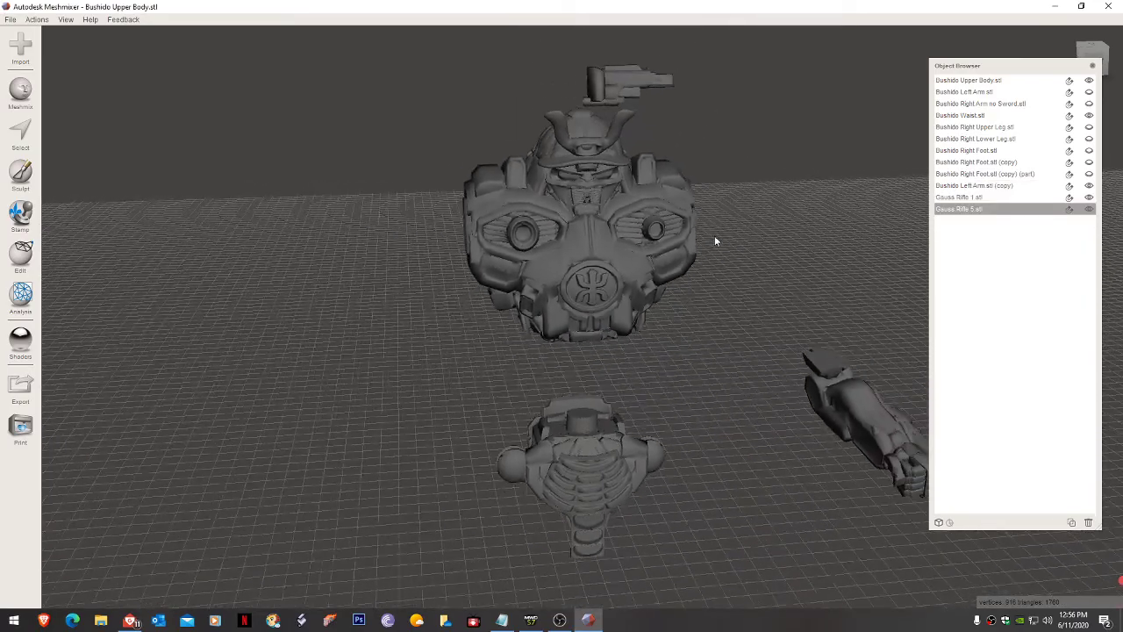
{"action": "right_click_drag", "start_coordinate": [715, 235], "coordinate": [665, 229]}
{"action": "scroll", "coordinate": [690, 249], "scroll_direction": "down", "scroll_amount": 3}
{"action": "left_click", "coordinate": [641, 147]}
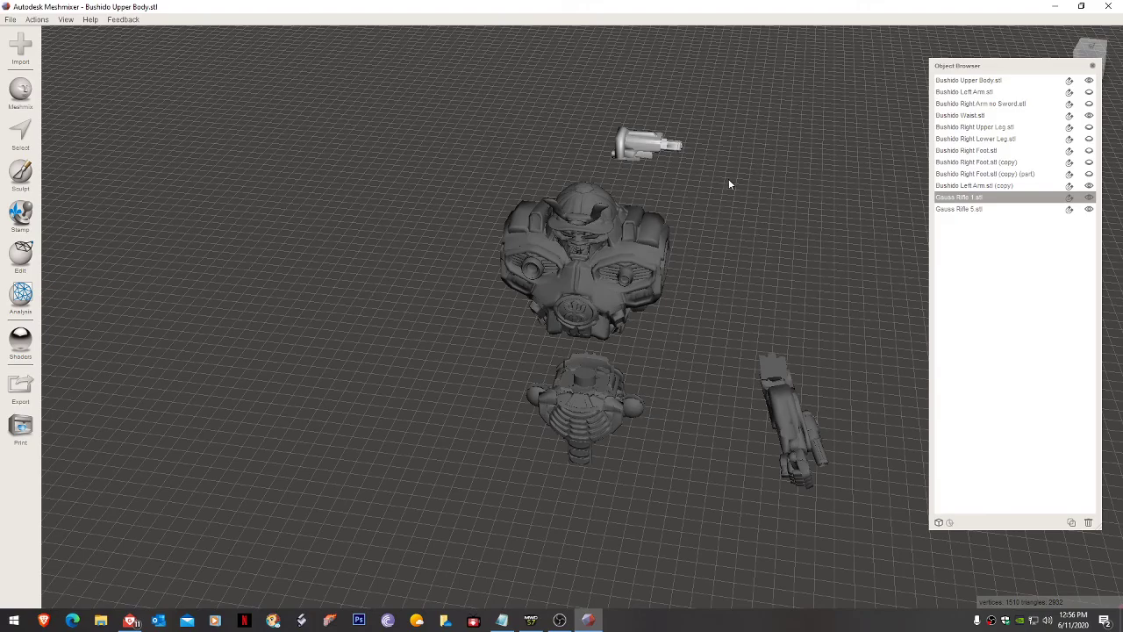
{"action": "right_click_drag", "start_coordinate": [730, 183], "coordinate": [761, 220]}
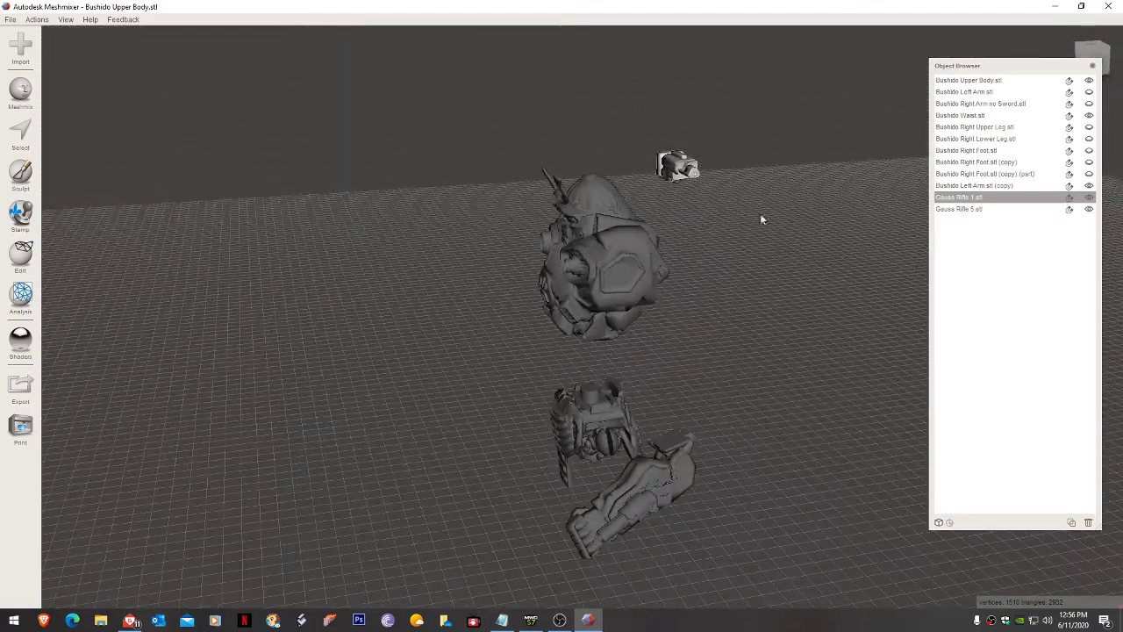
Step: Move Gauss Rifle 5 with Transform by about X 669 mm, Y -408 mm and Z 496 mm toward the mech parts
{"action": "left_click", "coordinate": [948, 211]}
{"action": "right_click_drag", "start_coordinate": [772, 269], "coordinate": [802, 225]}
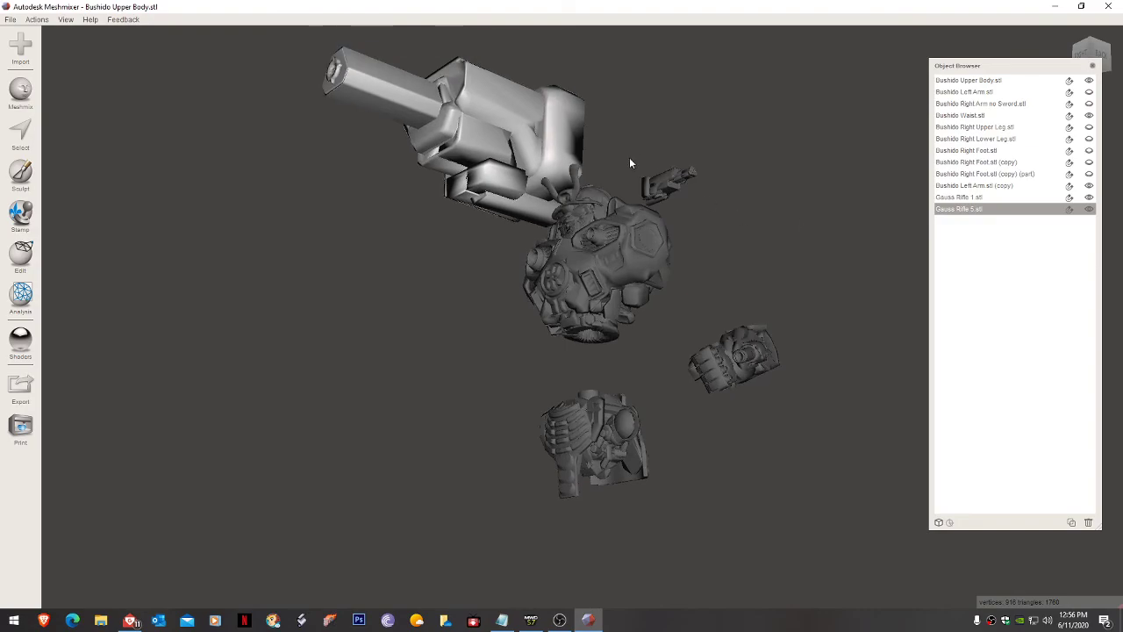
{"action": "key", "text": "ctrl+t"}
{"action": "left_click_drag", "start_coordinate": [452, 90], "coordinate": [463, 258]}
{"action": "right_click_drag", "start_coordinate": [463, 258], "coordinate": [542, 274]}
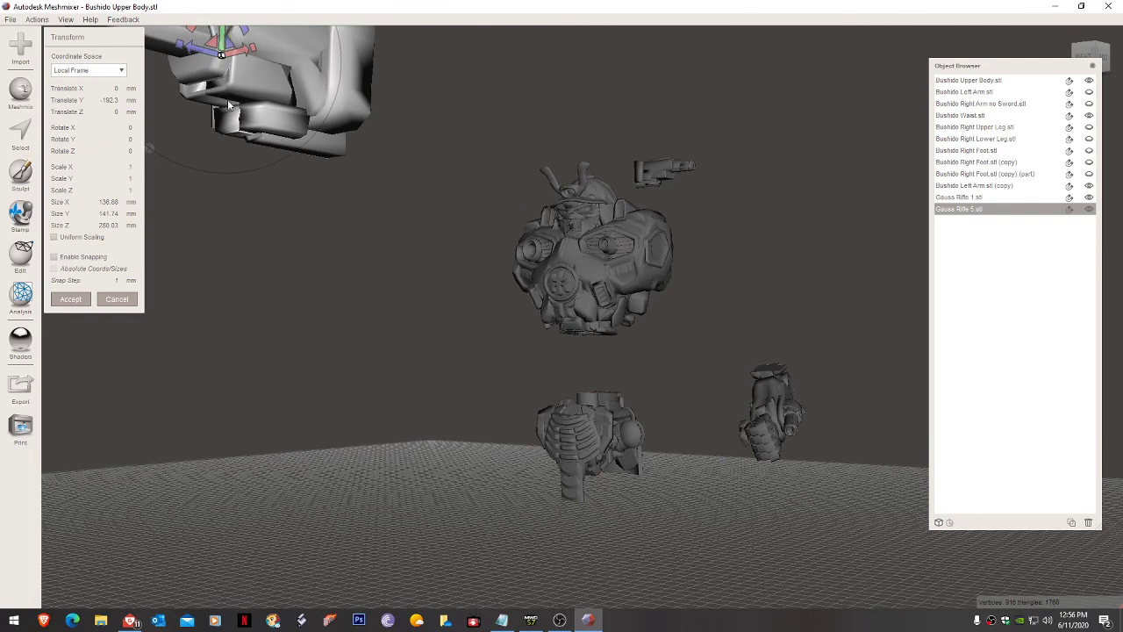
{"action": "left_click_drag", "start_coordinate": [226, 46], "coordinate": [292, 248]}
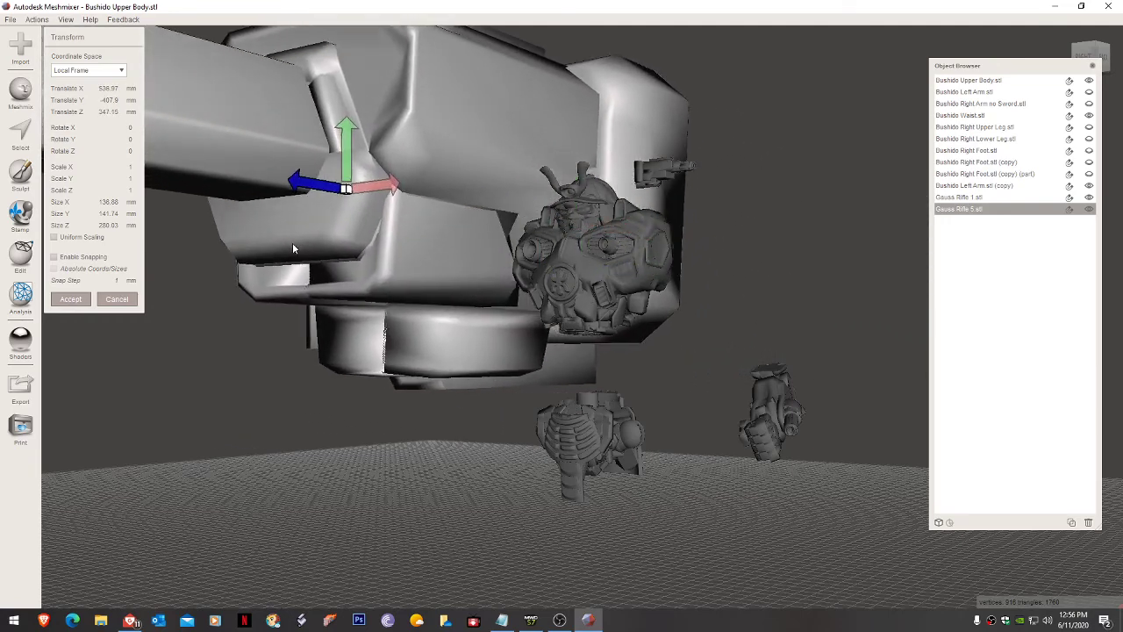
{"action": "left_click_drag", "start_coordinate": [354, 192], "coordinate": [612, 196]}
{"action": "left_click_drag", "start_coordinate": [577, 153], "coordinate": [90, 178]}
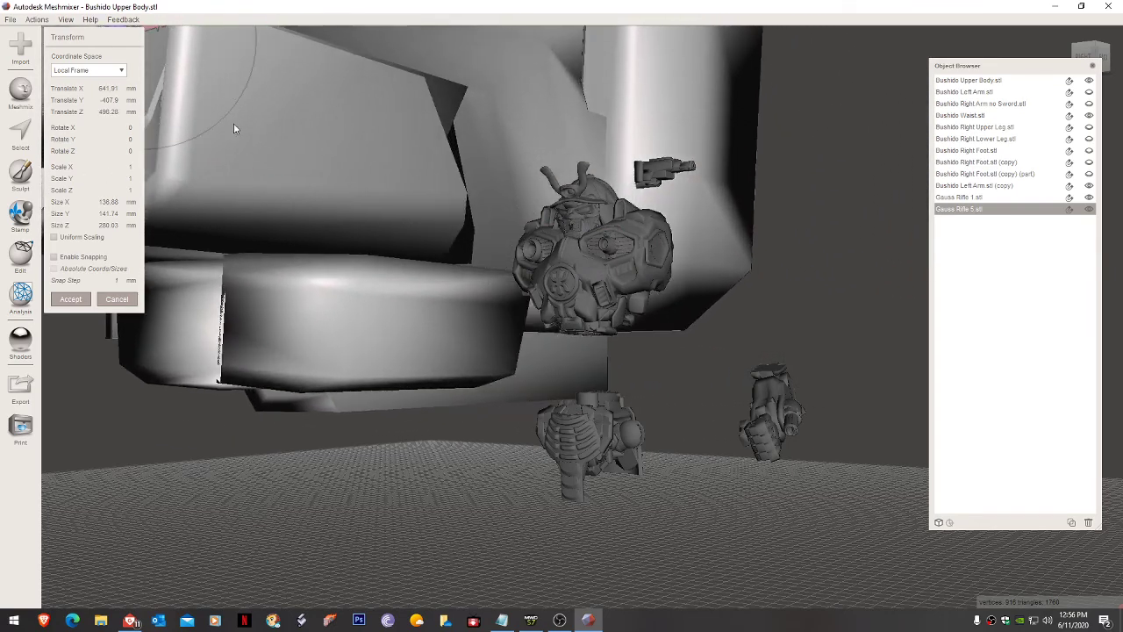
{"action": "scroll", "coordinate": [237, 186], "scroll_direction": "down", "scroll_amount": 5}
{"action": "left_click_drag", "start_coordinate": [228, 76], "coordinate": [321, 83]}
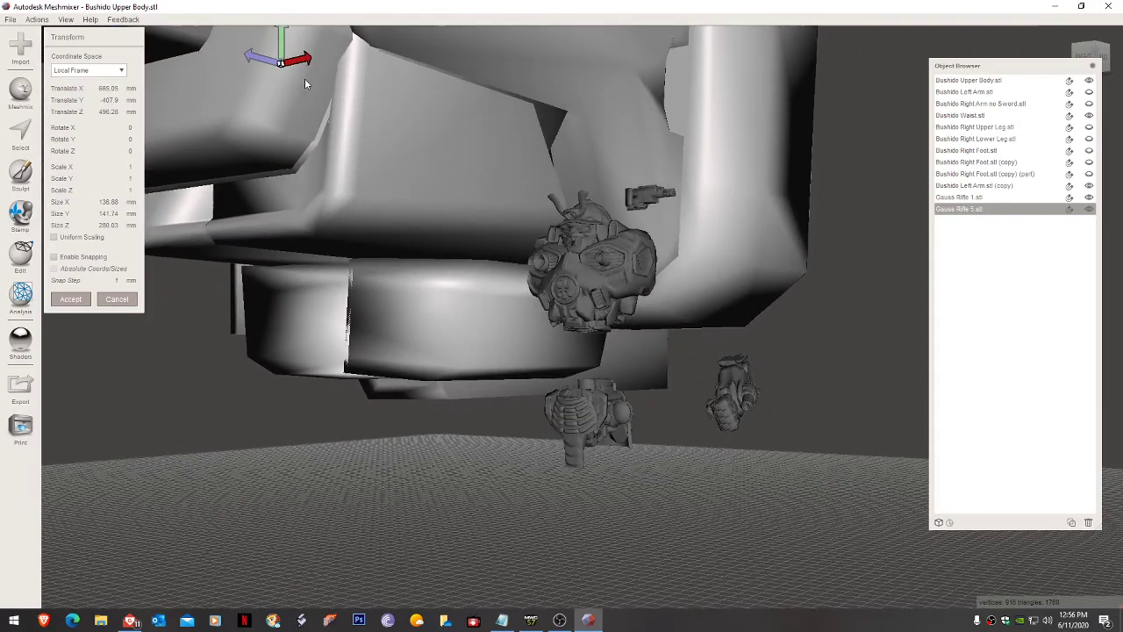
Step: Scale Gauss Rifle 5 evenly down to 0.1 on all axes
{"action": "scroll", "coordinate": [485, 219], "scroll_direction": "down", "scroll_amount": 5}
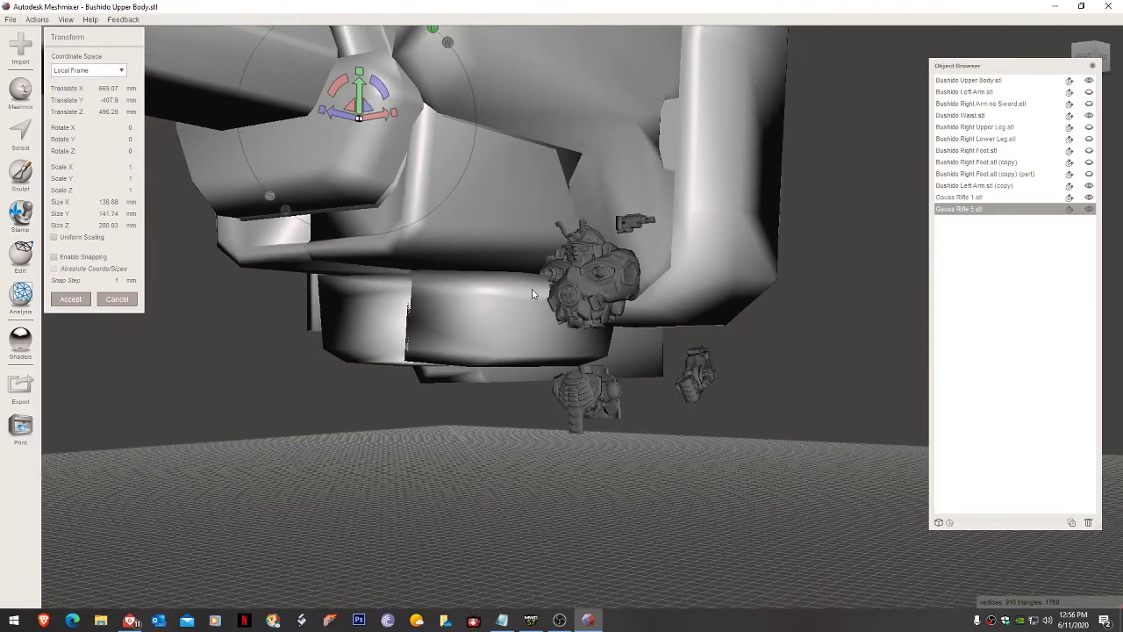
{"action": "scroll", "coordinate": [531, 289], "scroll_direction": "down", "scroll_amount": 8}
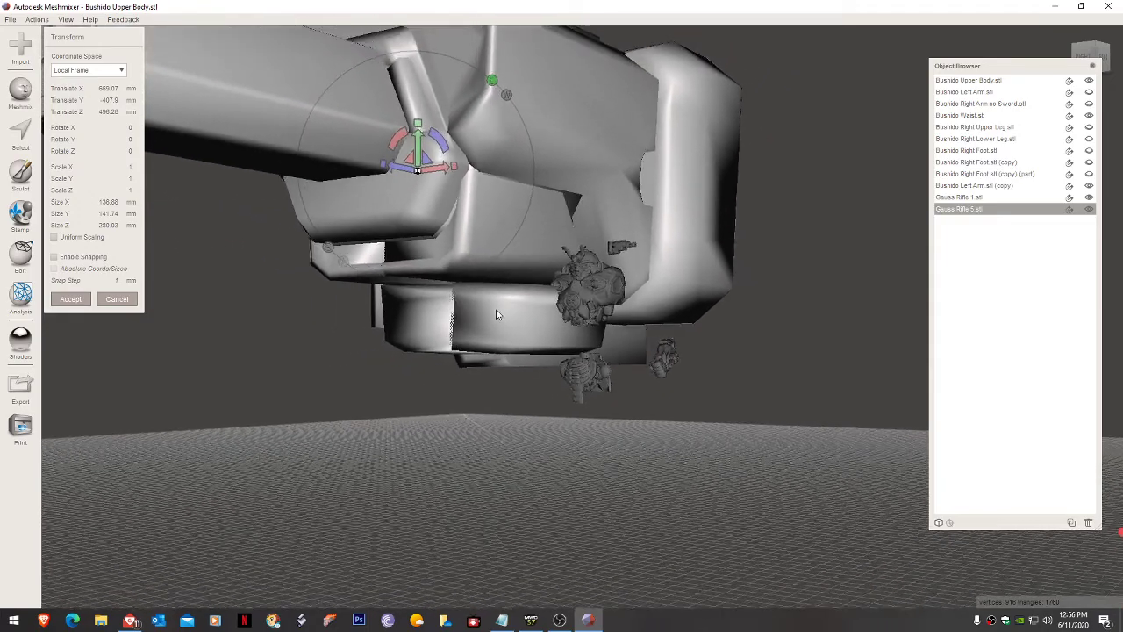
{"action": "scroll", "coordinate": [497, 314], "scroll_direction": "down", "scroll_amount": 8}
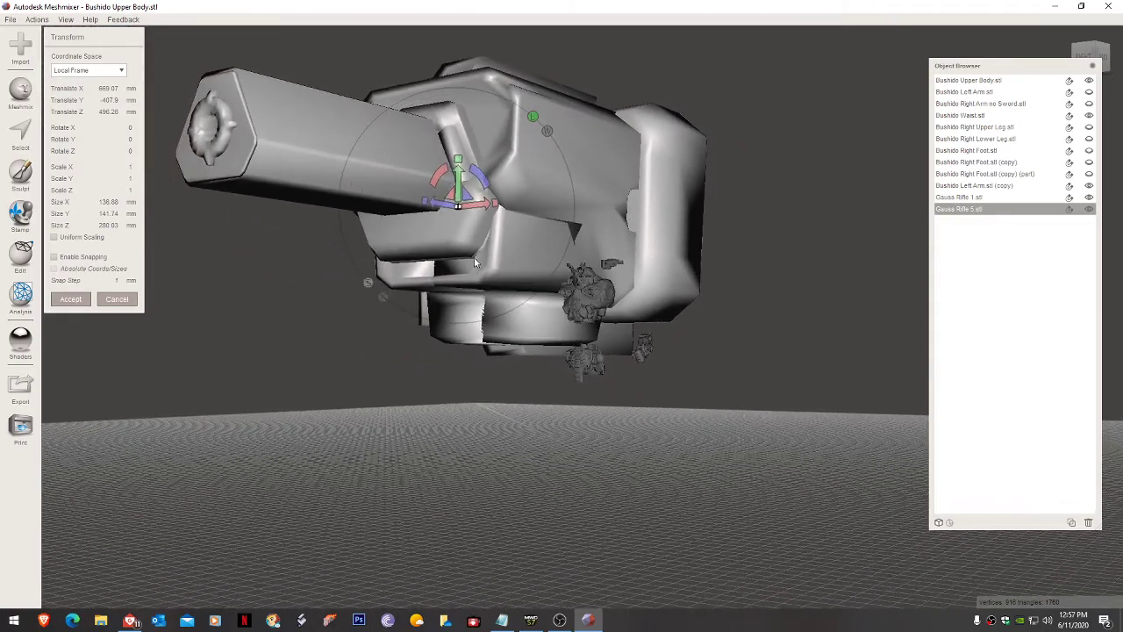
{"action": "left_click_drag", "start_coordinate": [458, 209], "coordinate": [447, 460]}
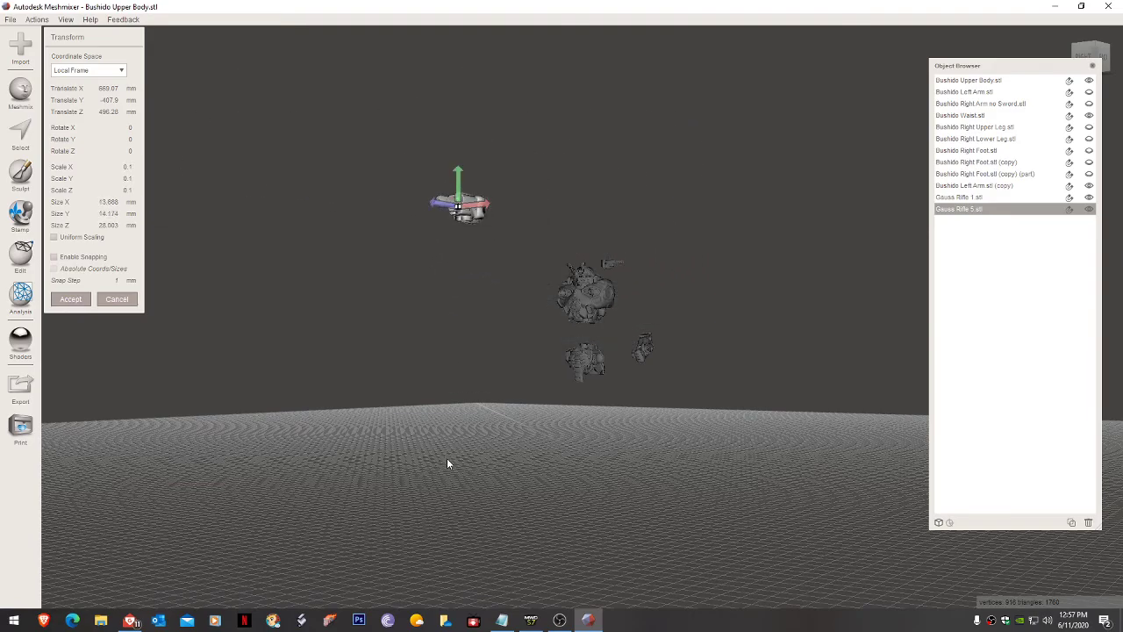
Step: Move Gauss Rifle 5 sideways toward the mech's upper body, to a Translate X of about 703 mm
{"action": "right_click_drag", "start_coordinate": [487, 260], "coordinate": [553, 302]}
{"action": "scroll", "coordinate": [554, 303], "scroll_direction": "up", "scroll_amount": 5}
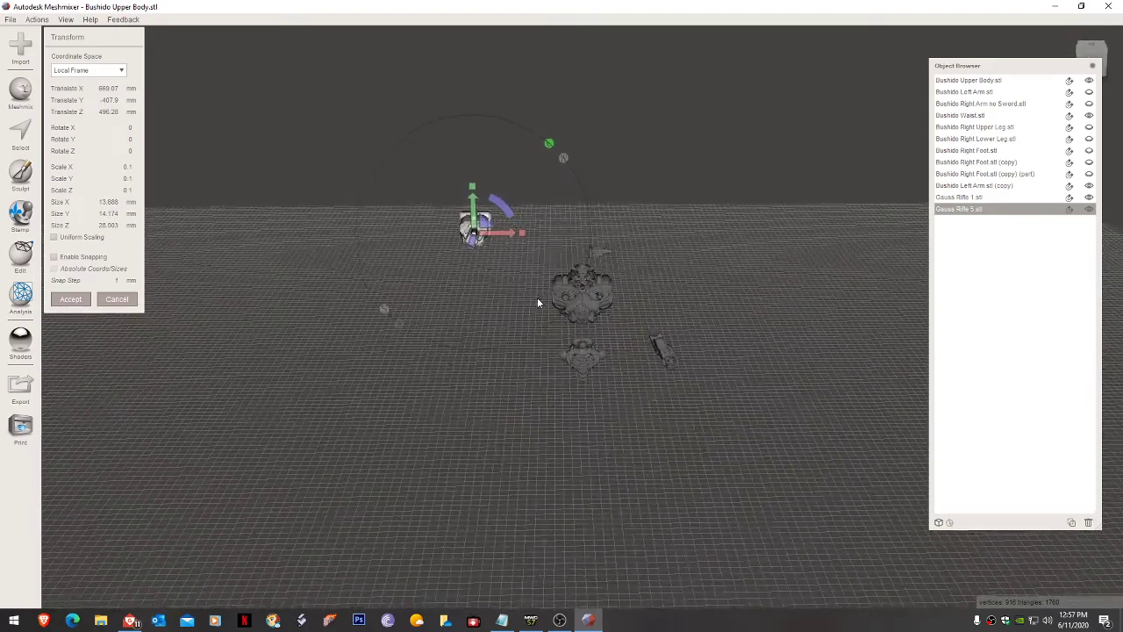
{"action": "scroll", "coordinate": [511, 292], "scroll_direction": "up", "scroll_amount": 3}
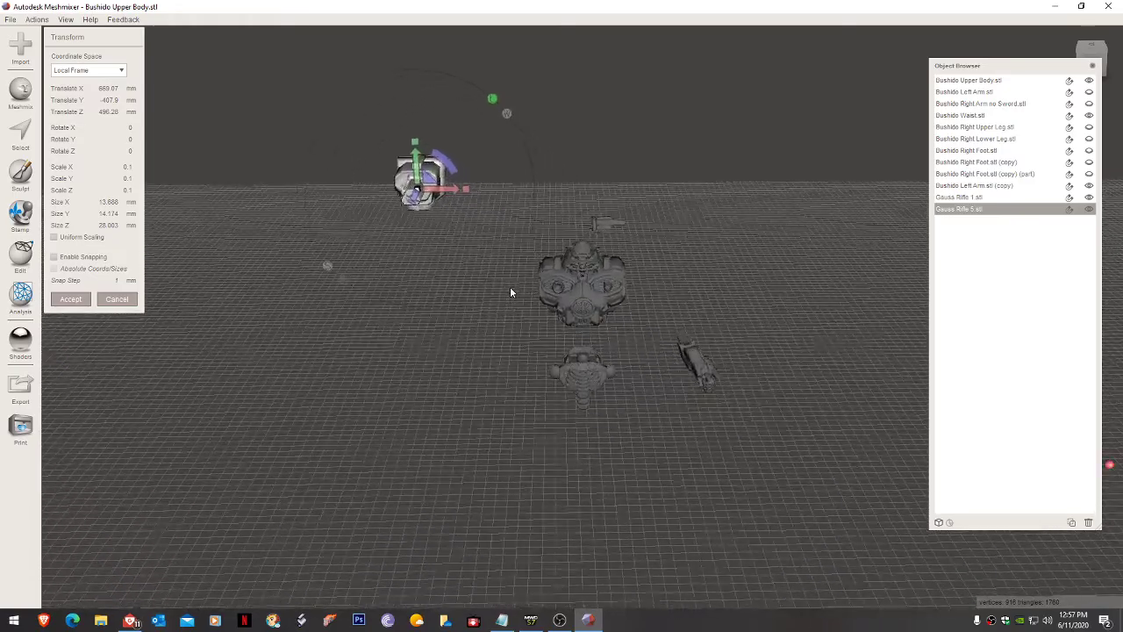
{"action": "left_click_drag", "start_coordinate": [419, 178], "coordinate": [562, 188]}
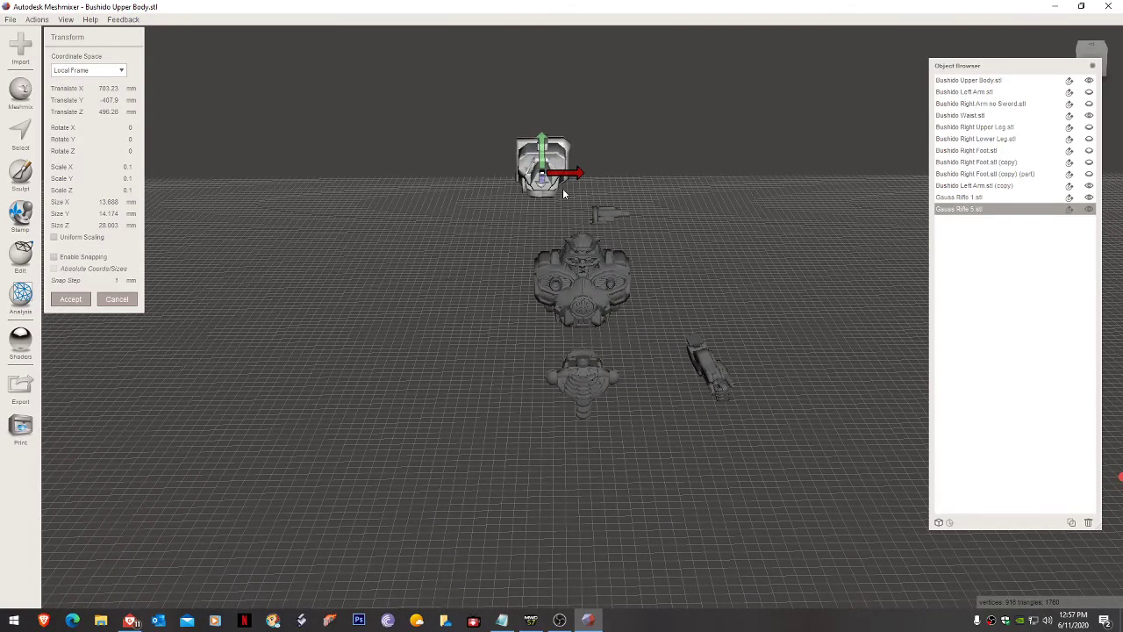
Step: Scale Gauss Rifle 5 evenly down to about 0.062 on all axes
{"action": "scroll", "coordinate": [562, 199], "scroll_direction": "up", "scroll_amount": 3}
{"action": "right_click_drag", "start_coordinate": [566, 211], "coordinate": [687, 214]}
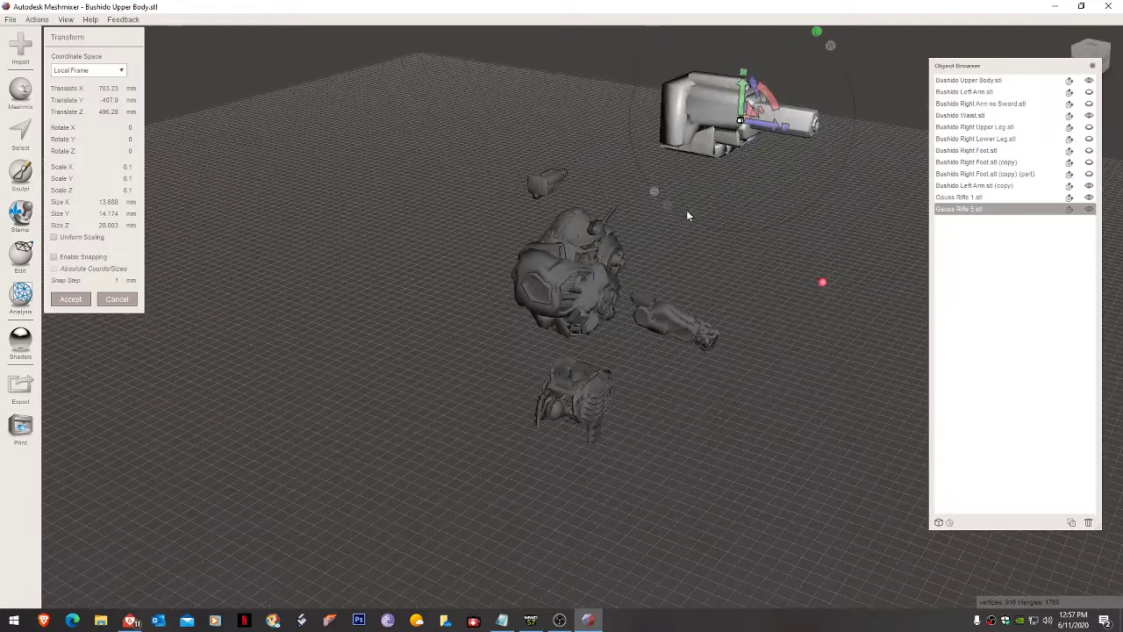
{"action": "left_click_drag", "start_coordinate": [742, 123], "coordinate": [735, 233]}
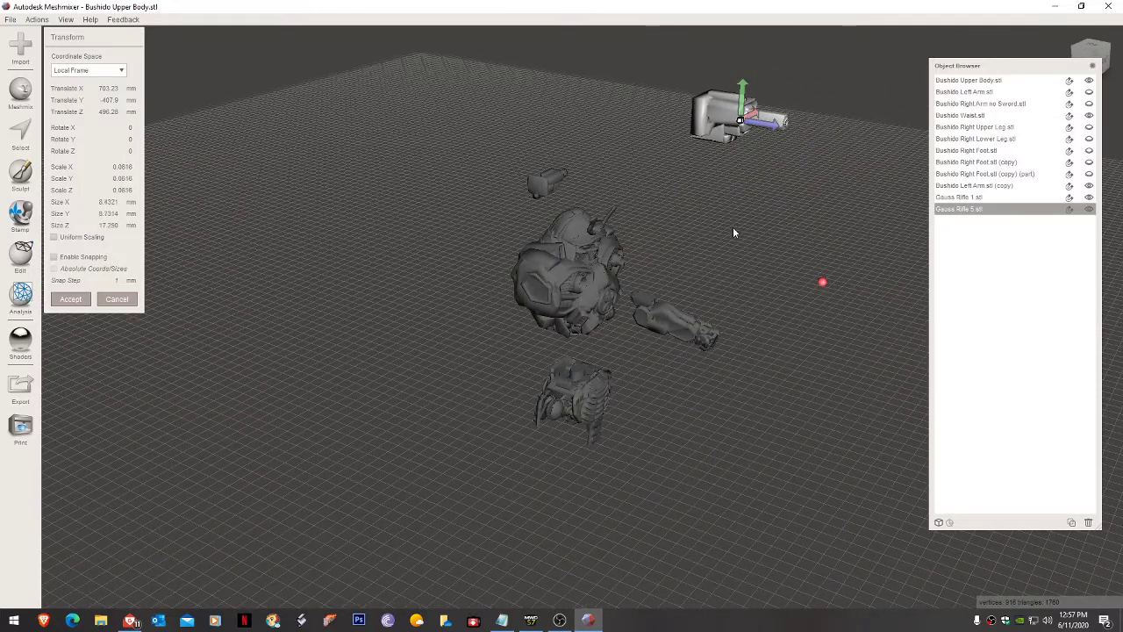
Step: Place Gauss Rifle 5 in the mech's right chest opening at about X 706, Y -448, Z 463 mm and accept the transform
{"action": "left_click_drag", "start_coordinate": [744, 91], "coordinate": [725, 307]}
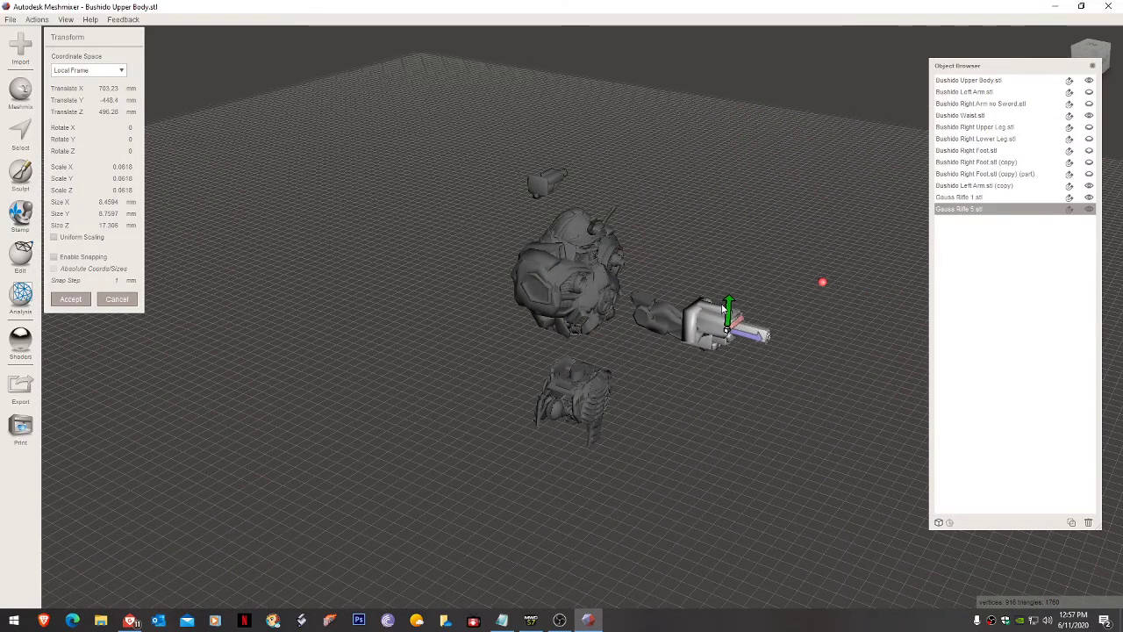
{"action": "left_click_drag", "start_coordinate": [754, 342], "coordinate": [614, 314]}
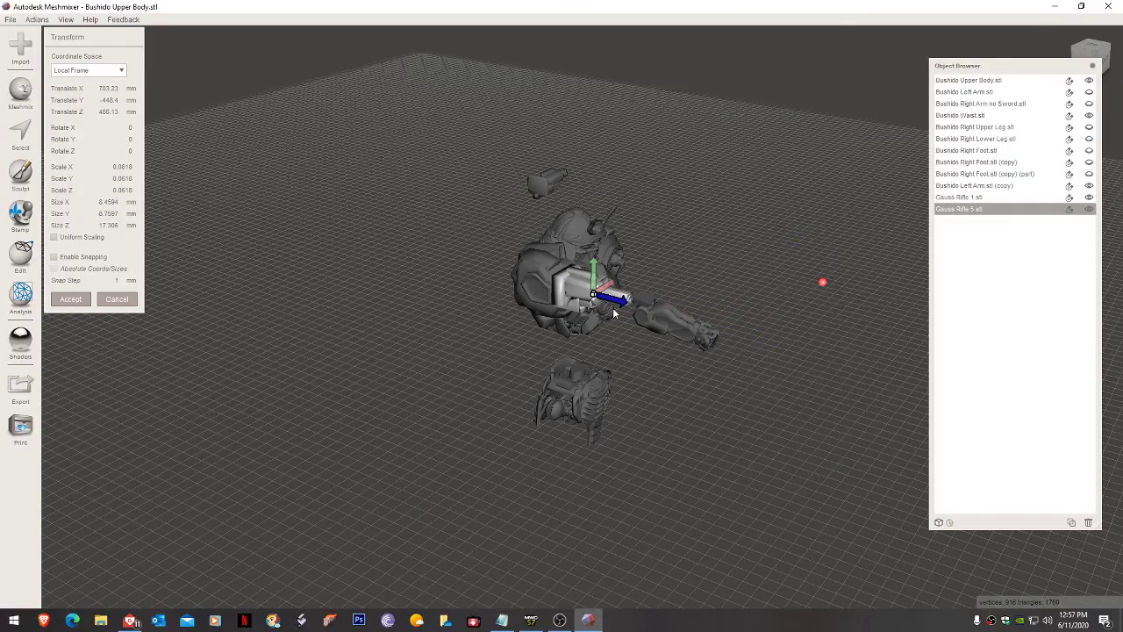
{"action": "right_click_drag", "start_coordinate": [649, 303], "coordinate": [617, 368]}
{"action": "scroll", "coordinate": [540, 278], "scroll_direction": "up", "scroll_amount": 5}
{"action": "left_click_drag", "start_coordinate": [587, 363], "coordinate": [595, 314]}
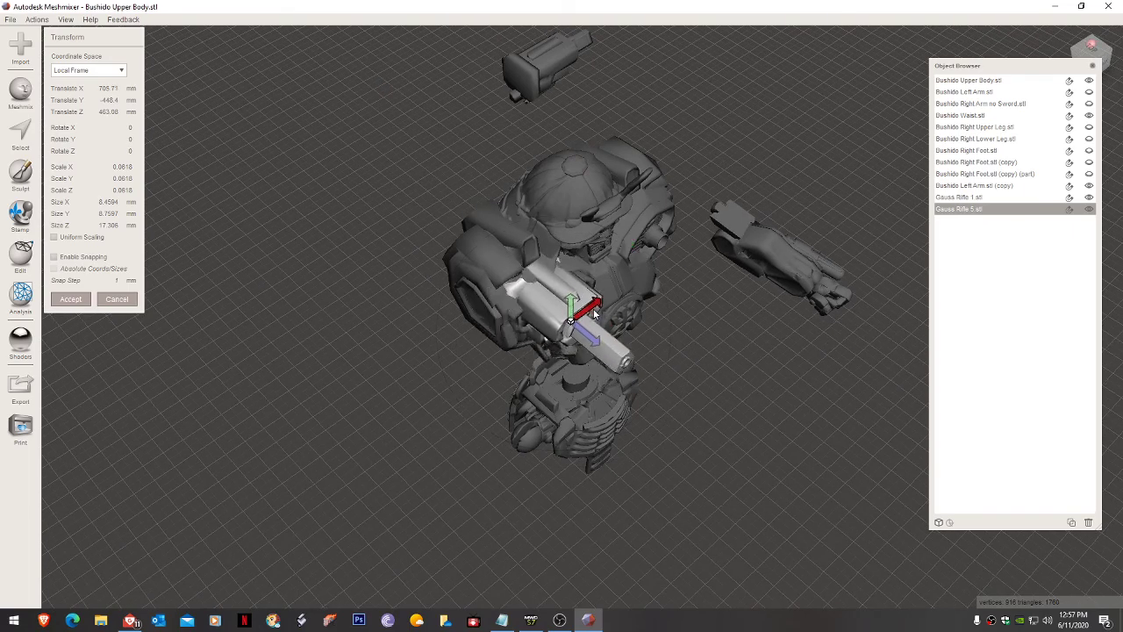
{"action": "left_click", "coordinate": [85, 303]}
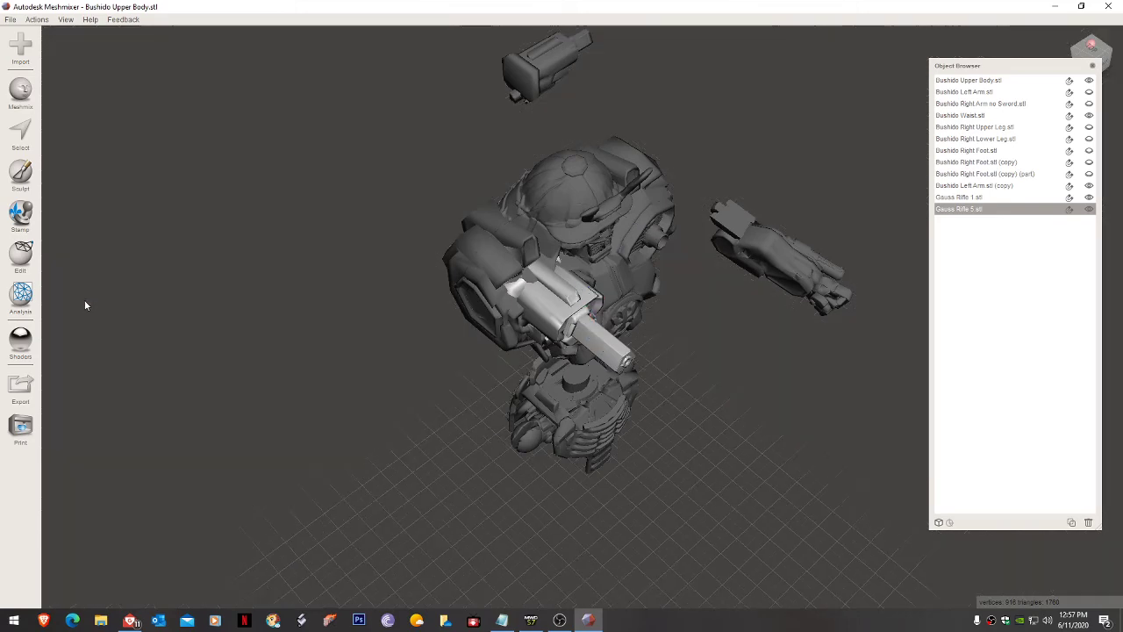
Step: Select Gauss Rifle 1 above the mech and rotate it -90° about Y so its barrel points forward
{"action": "right_click_drag", "start_coordinate": [772, 205], "coordinate": [668, 64]}
{"action": "left_click", "coordinate": [668, 67]}
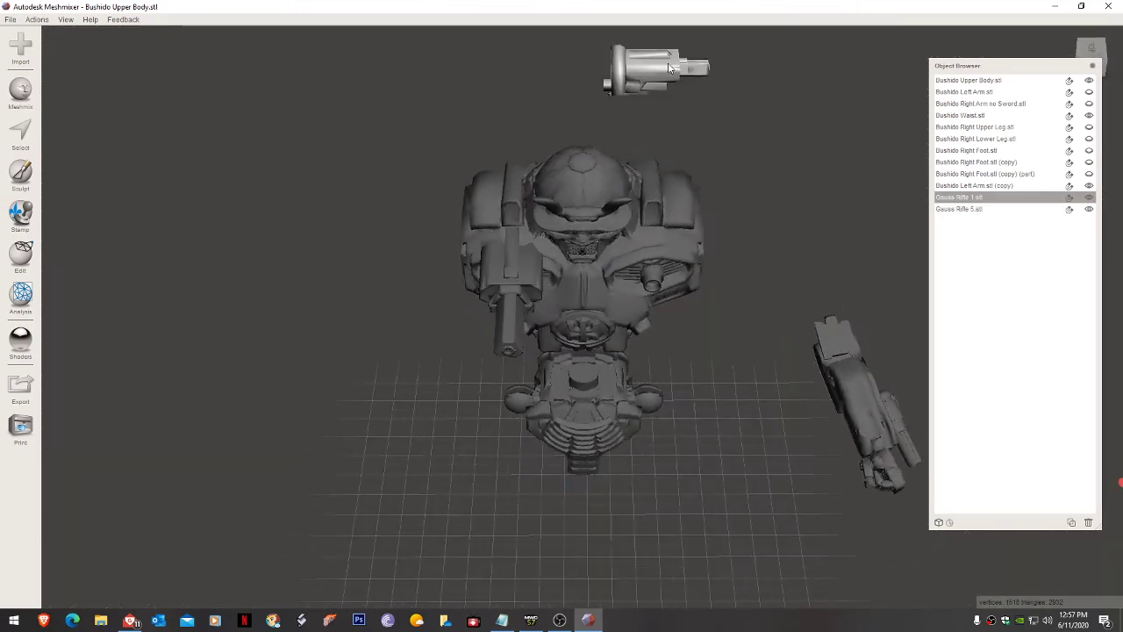
{"action": "key", "text": "t"}
{"action": "left_click_drag", "start_coordinate": [696, 86], "coordinate": [613, 123]}
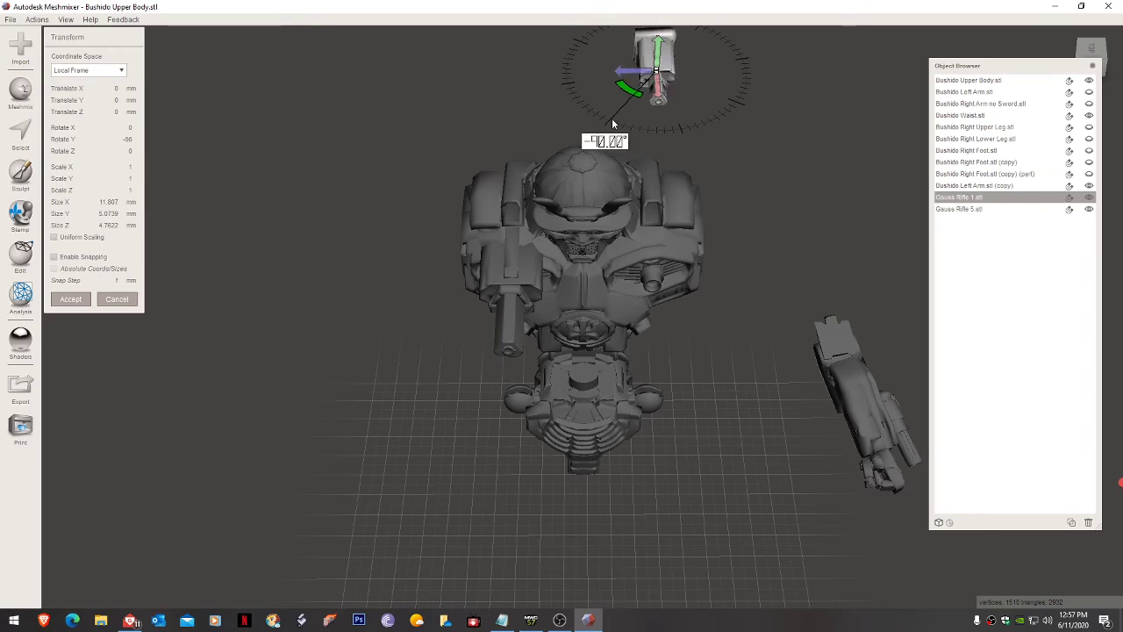
Step: Move Gauss Rifle 1 about X -1.2, Y -15.3 and Z 31.5 mm in front of the mech's left chest opening and accept
{"action": "left_click_drag", "start_coordinate": [660, 88], "coordinate": [658, 261]}
{"action": "right_click_drag", "start_coordinate": [658, 261], "coordinate": [653, 239]}
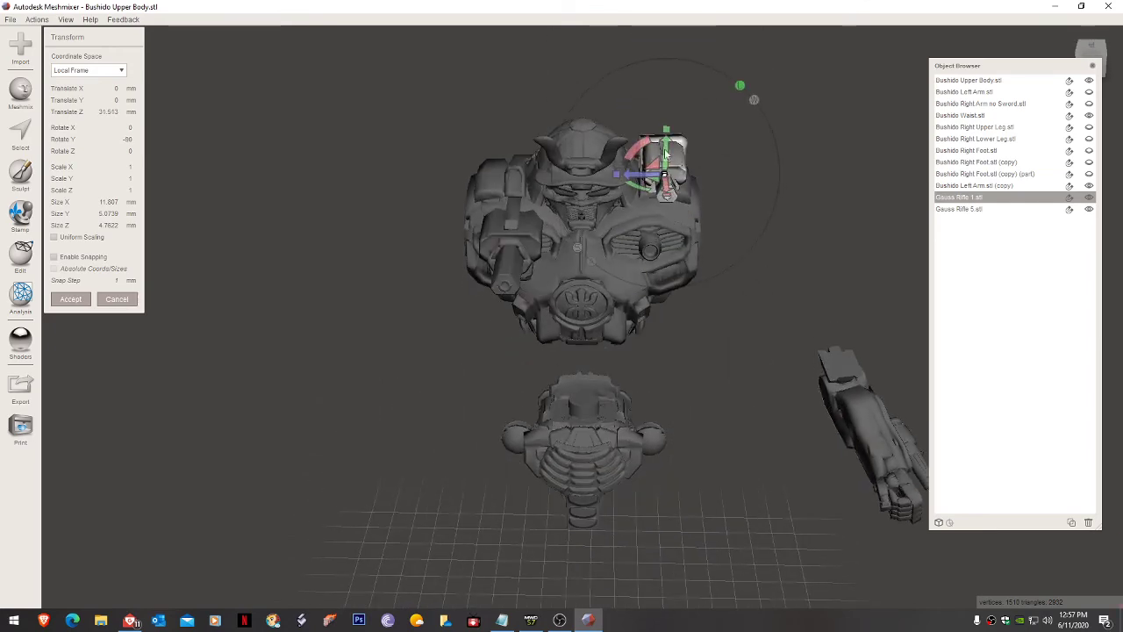
{"action": "left_click_drag", "start_coordinate": [666, 153], "coordinate": [649, 252]}
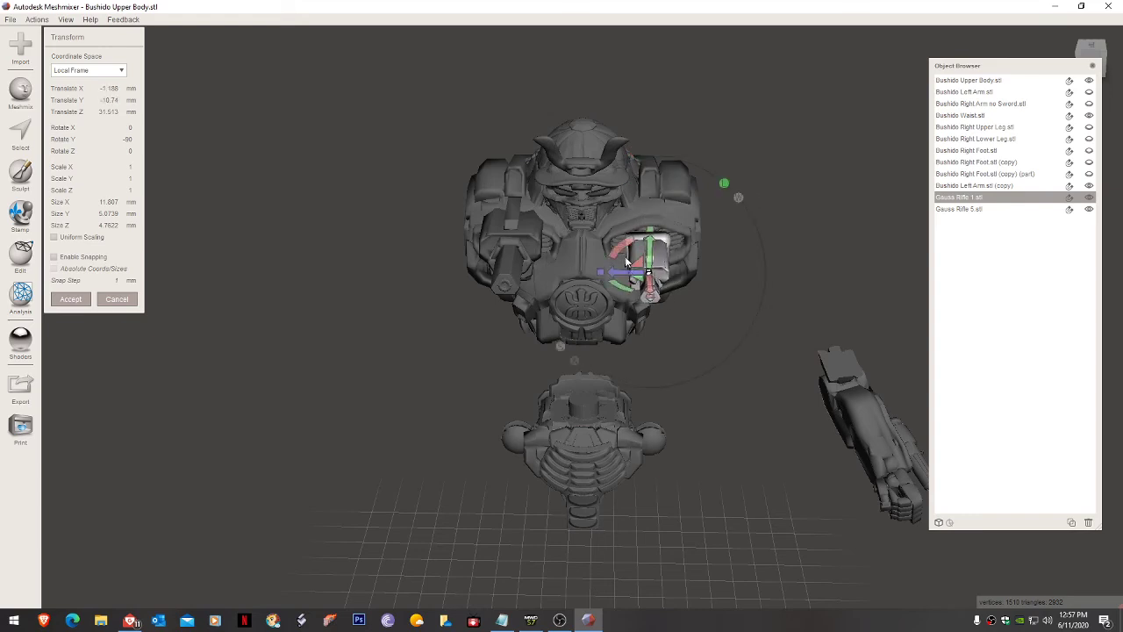
{"action": "right_click_drag", "start_coordinate": [627, 262], "coordinate": [646, 194]}
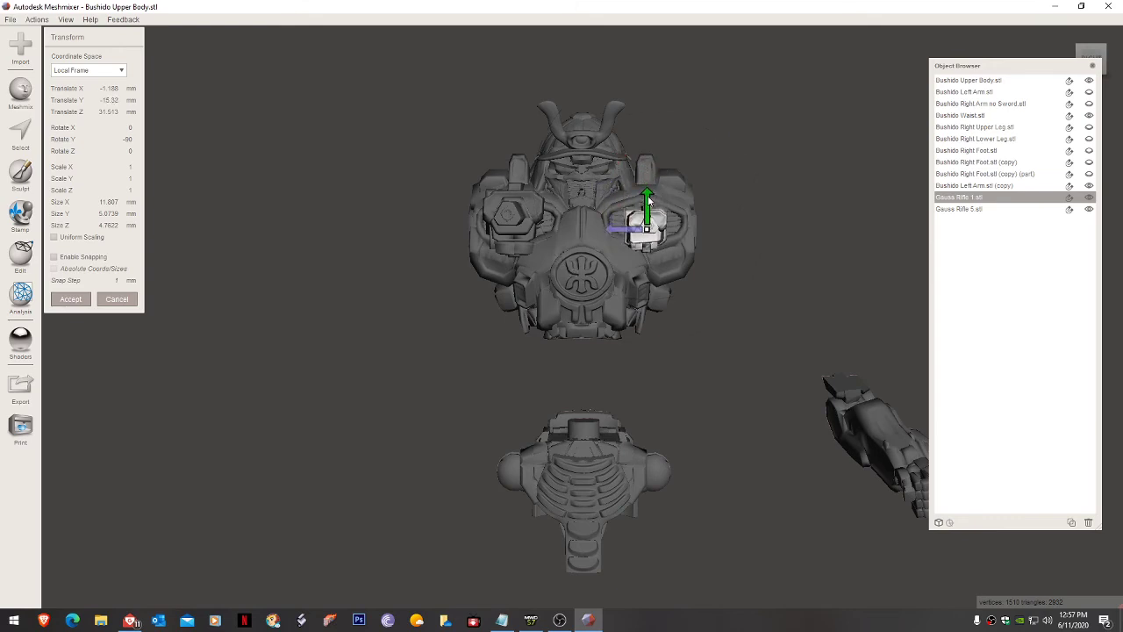
{"action": "left_click", "coordinate": [72, 299]}
Step: Push Gauss Rifle 1 back about 11 mm along Z into the left chest opening and accept the transform
{"action": "right_click_drag", "start_coordinate": [595, 242], "coordinate": [494, 279]}
{"action": "key", "text": "t"}
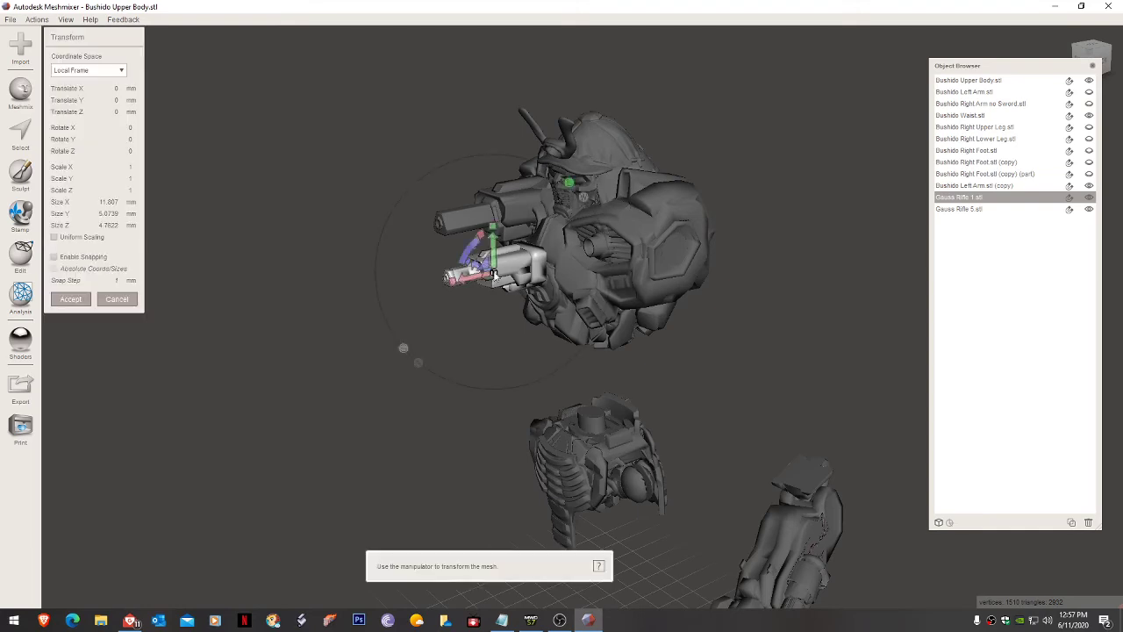
{"action": "left_click_drag", "start_coordinate": [474, 280], "coordinate": [562, 257]}
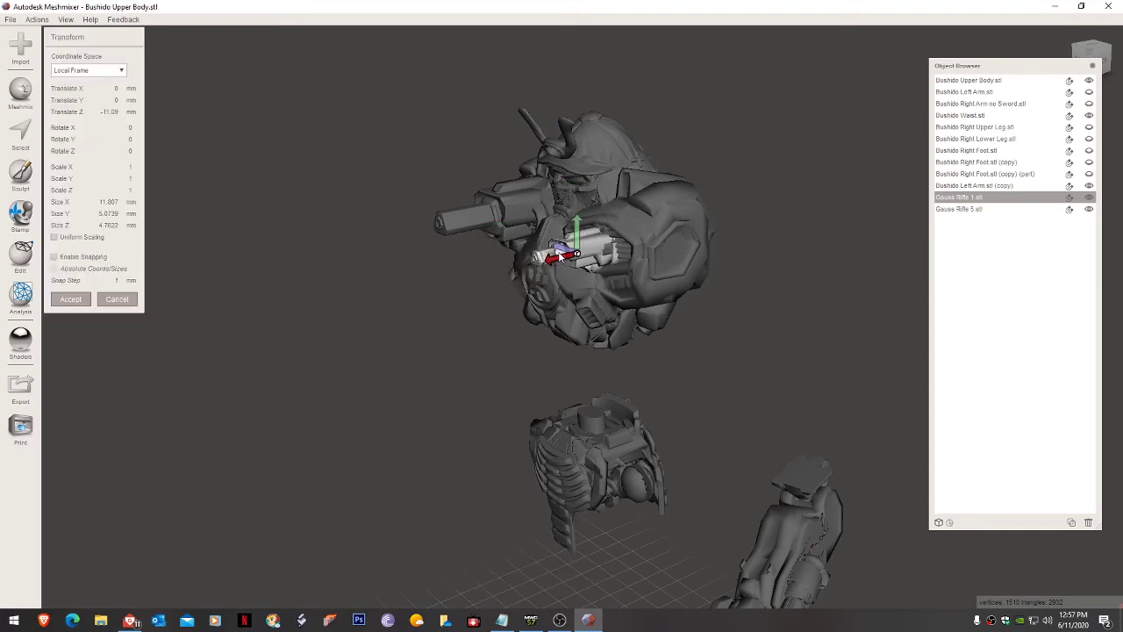
{"action": "left_click", "coordinate": [61, 305]}
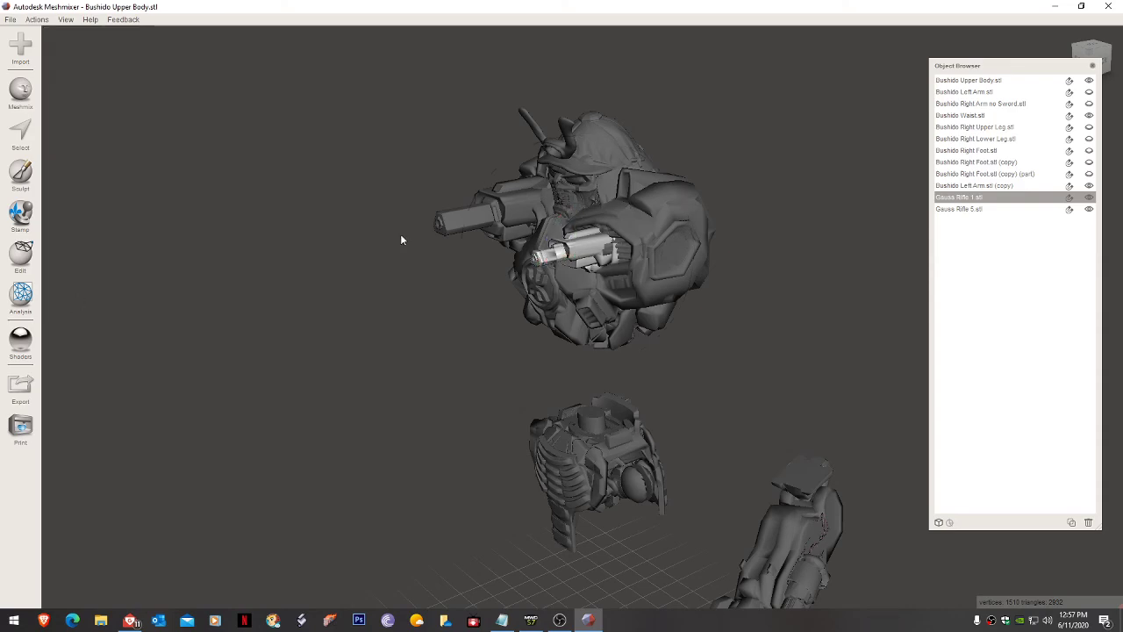
Step: Examine the fit of both Gauss rifles in the chest openings up close and from several angles, selecting Gauss Rifle 5
{"action": "scroll", "coordinate": [482, 235], "scroll_direction": "up", "scroll_amount": 6}
{"action": "right_click_drag", "start_coordinate": [522, 224], "coordinate": [534, 257]}
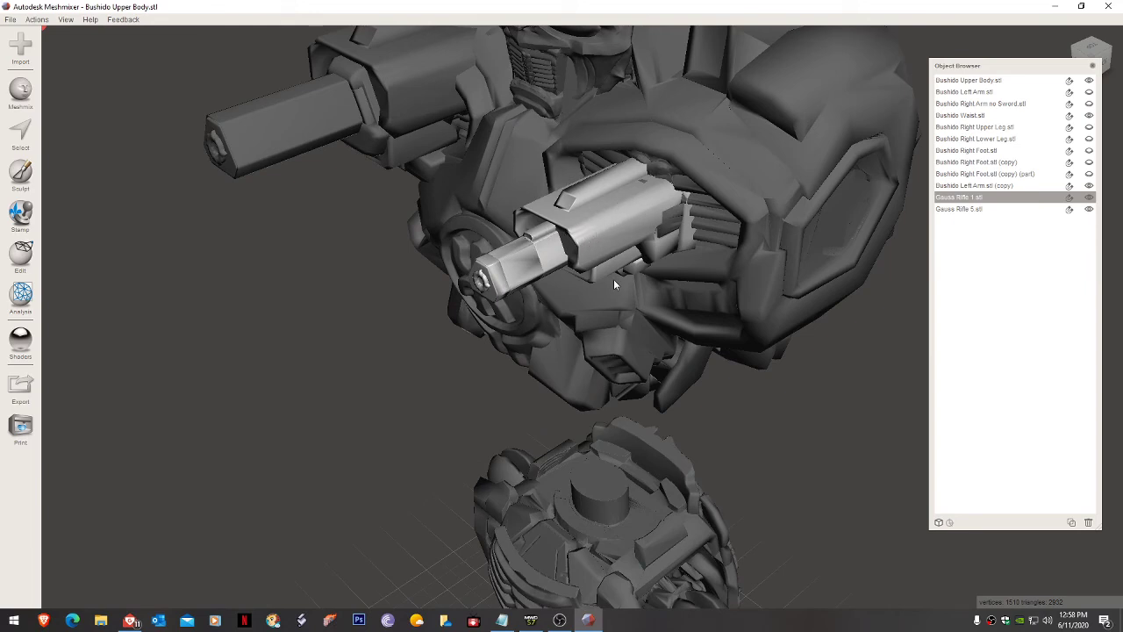
{"action": "right_click_drag", "start_coordinate": [613, 279], "coordinate": [708, 186]}
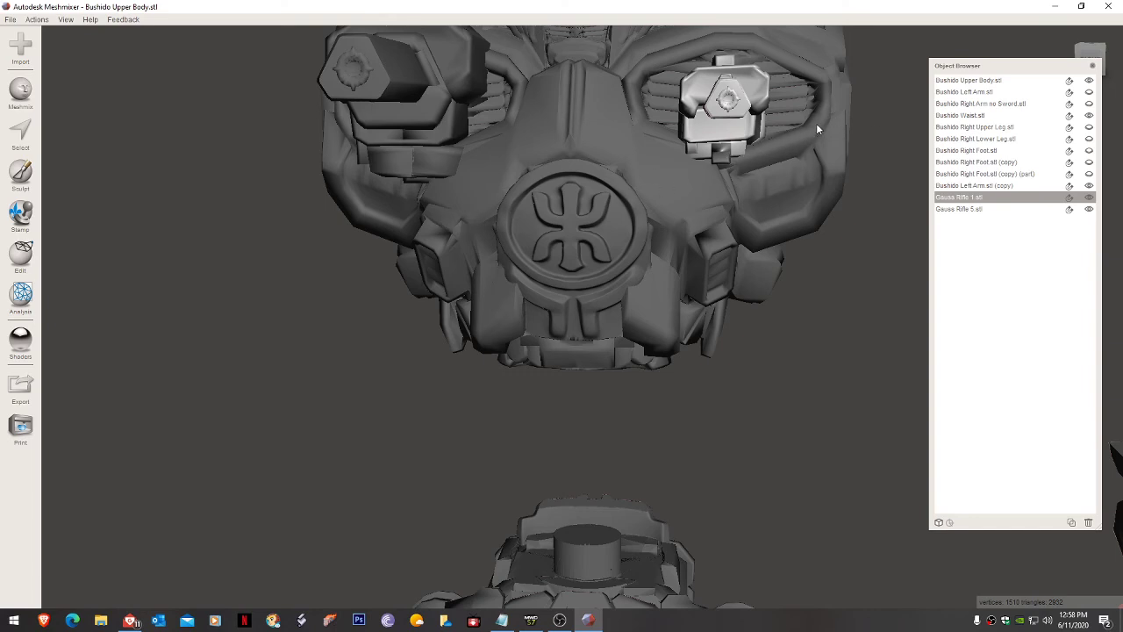
{"action": "mouse_move", "coordinate": [753, 134]}
{"action": "right_mouse_down"}
{"action": "mouse_move", "coordinate": [761, 157]}
{"action": "mouse_move", "coordinate": [743, 147]}
{"action": "mouse_move", "coordinate": [790, 135]}
{"action": "mouse_move", "coordinate": [766, 147]}
{"action": "right_mouse_up"}
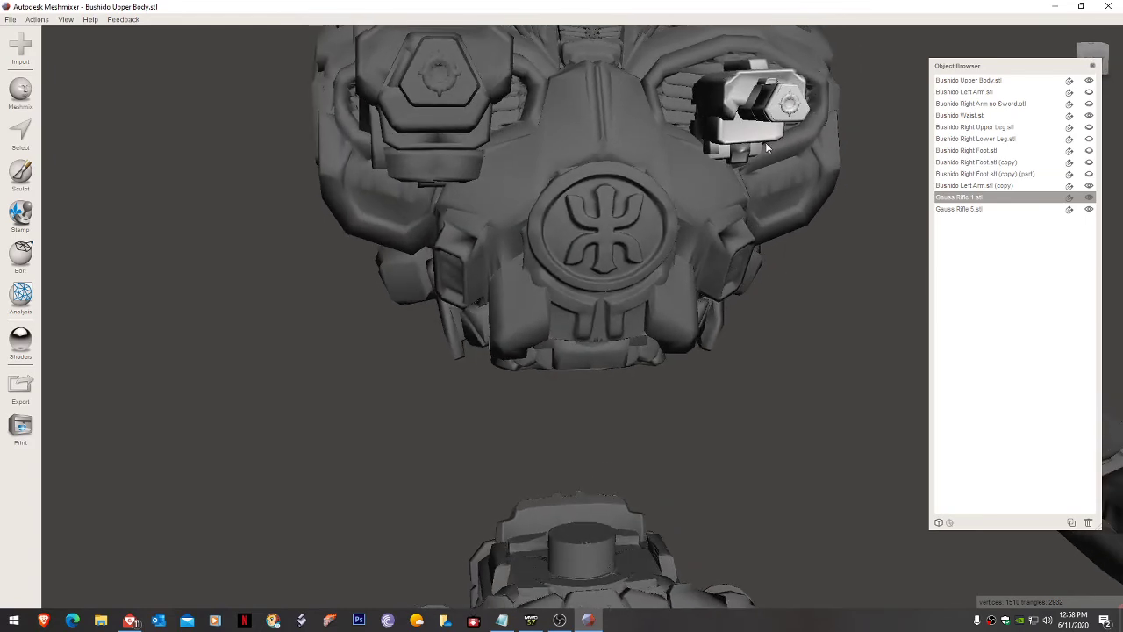
{"action": "left_click", "coordinate": [403, 95]}
{"action": "right_click_drag", "start_coordinate": [465, 123], "coordinate": [533, 130]}
{"action": "scroll", "coordinate": [577, 193], "scroll_direction": "down", "scroll_amount": 5}
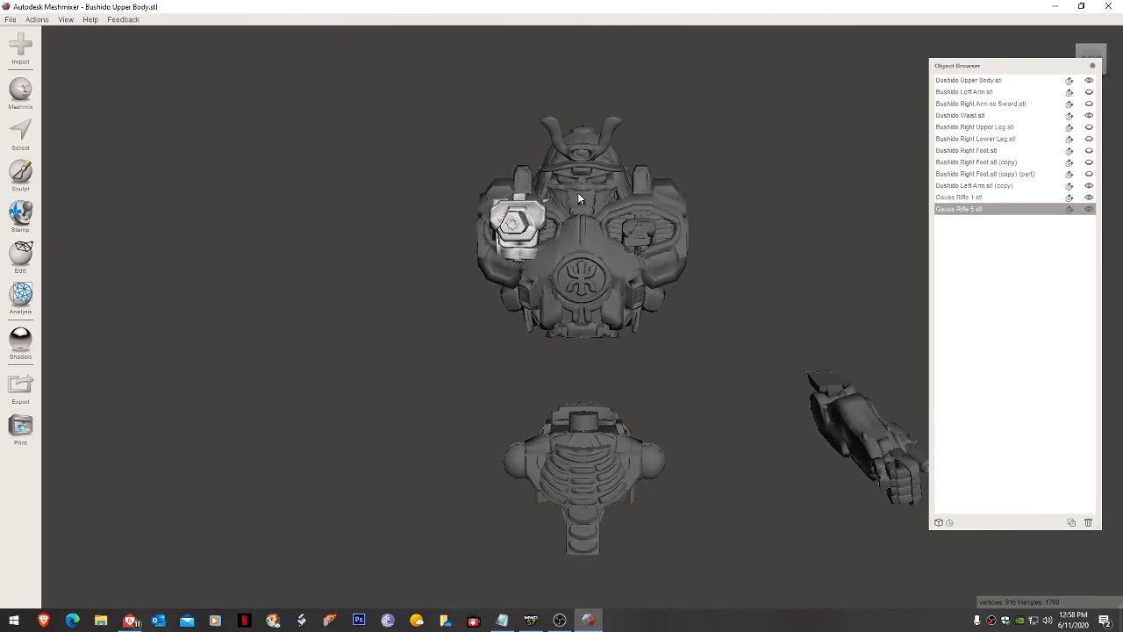
{"action": "right_click_drag", "start_coordinate": [577, 199], "coordinate": [539, 249]}
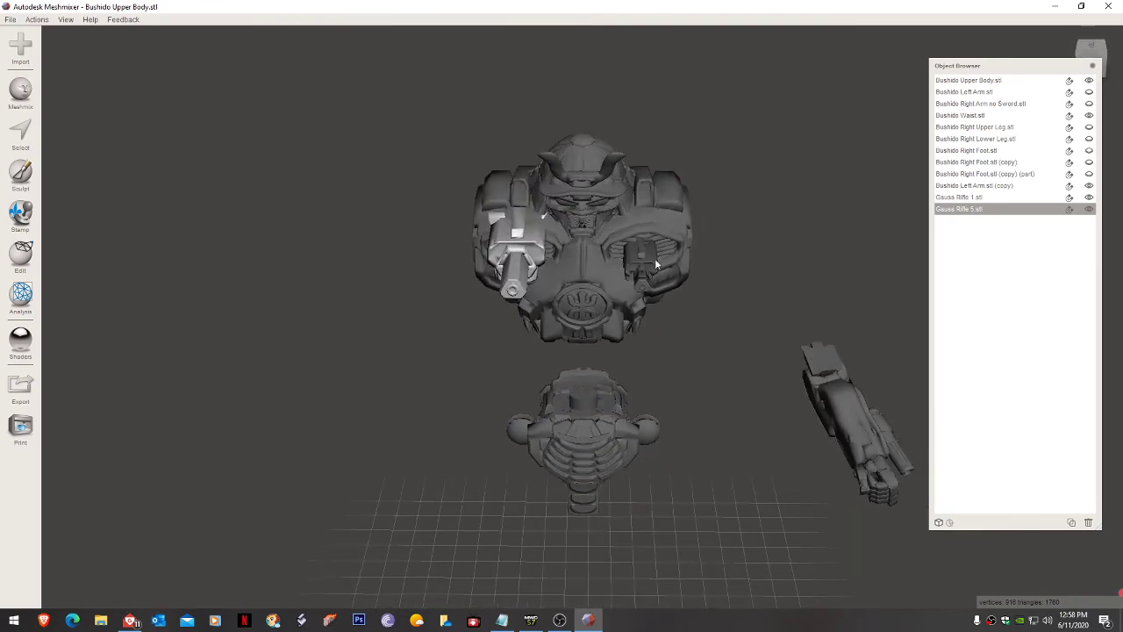
{"action": "right_click_drag", "start_coordinate": [654, 258], "coordinate": [683, 217]}
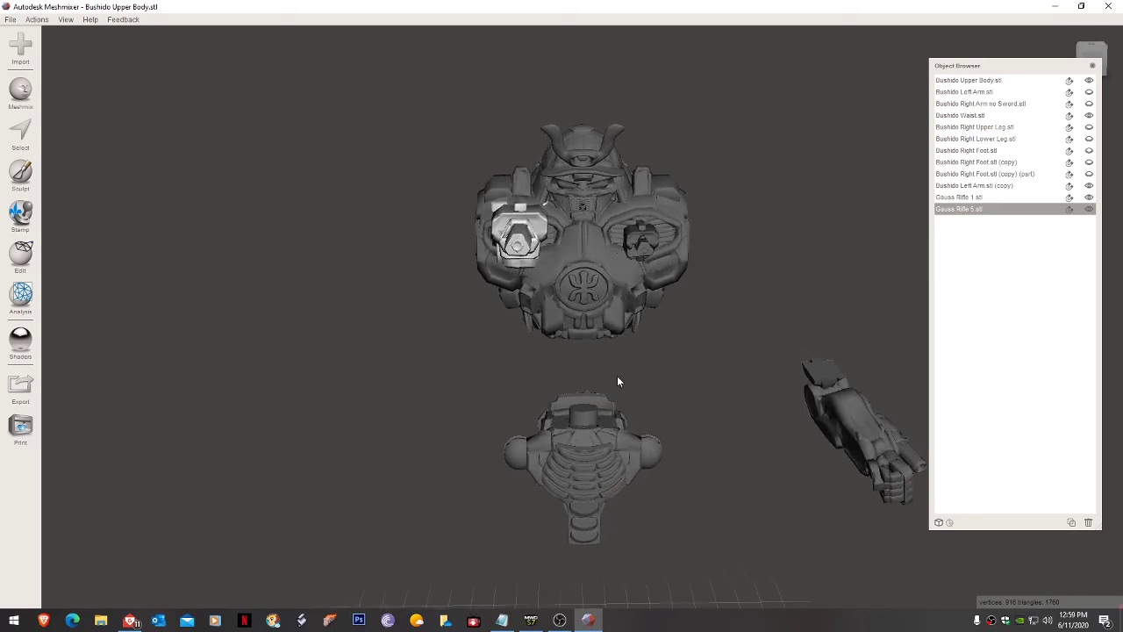